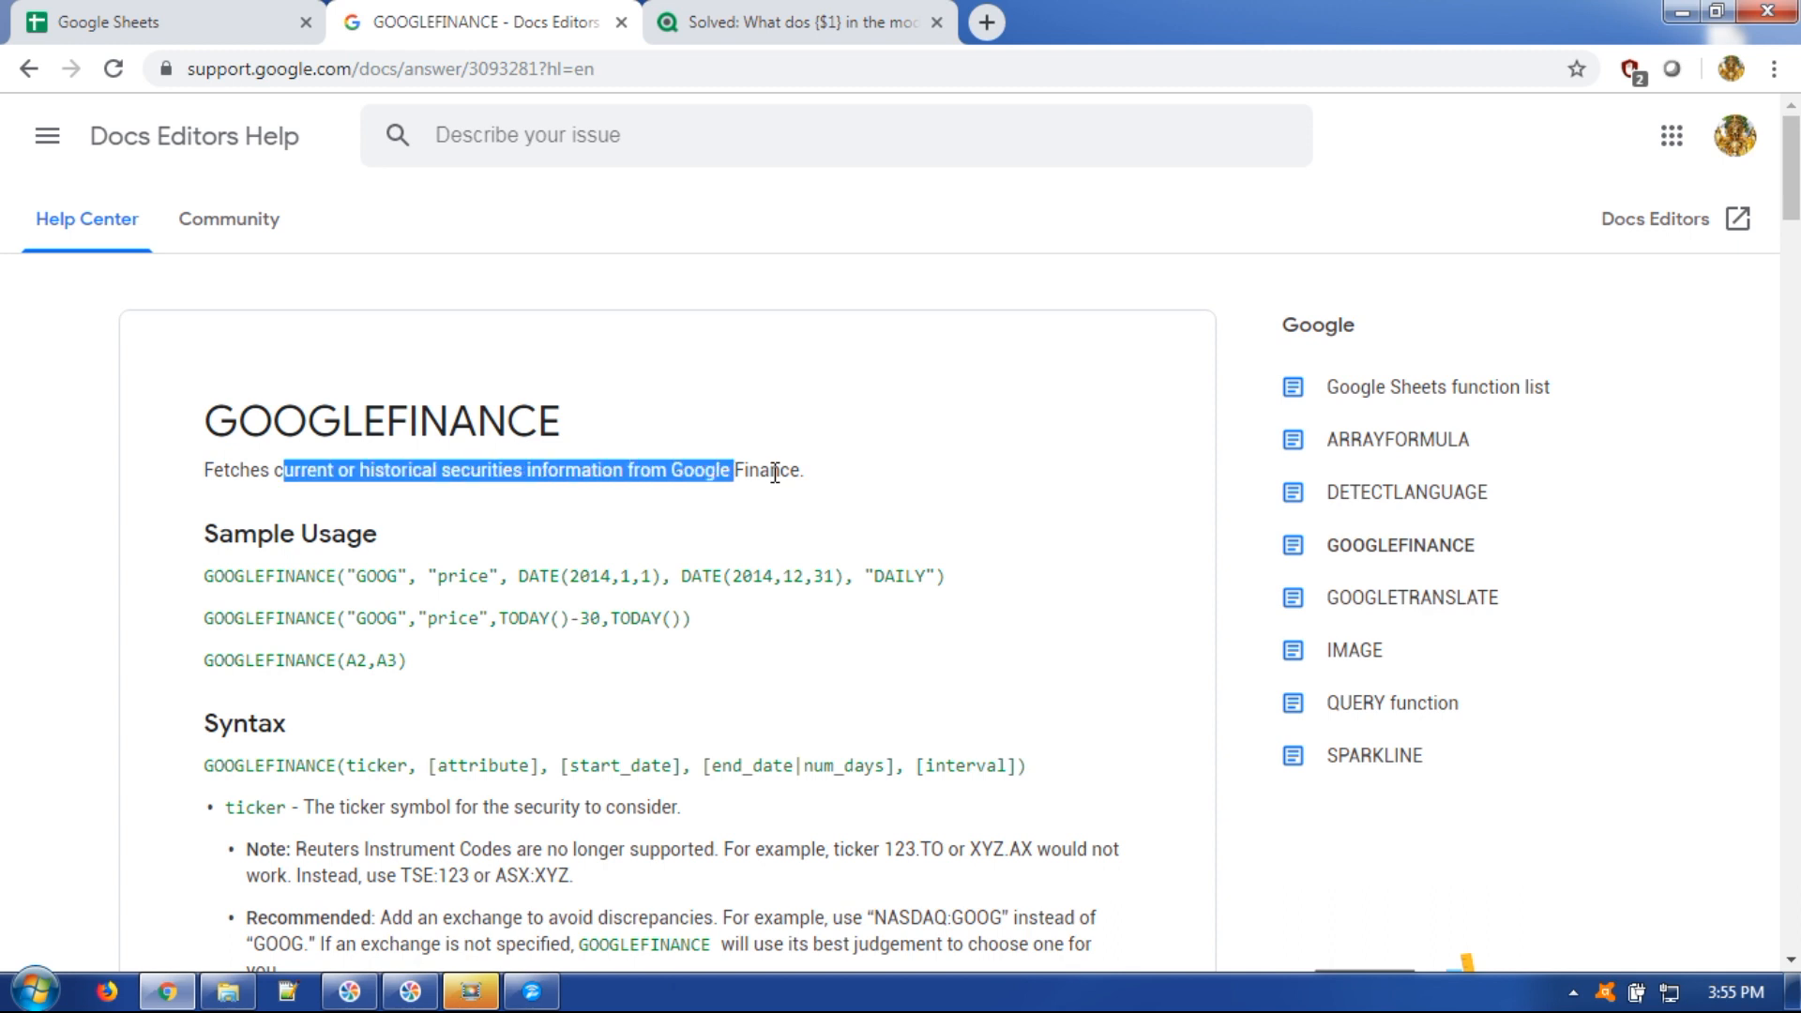
Study the GOOGLEFINANCE syntax: the function name, ticker, and [attribute] with its 'price' option.
click(820, 474)
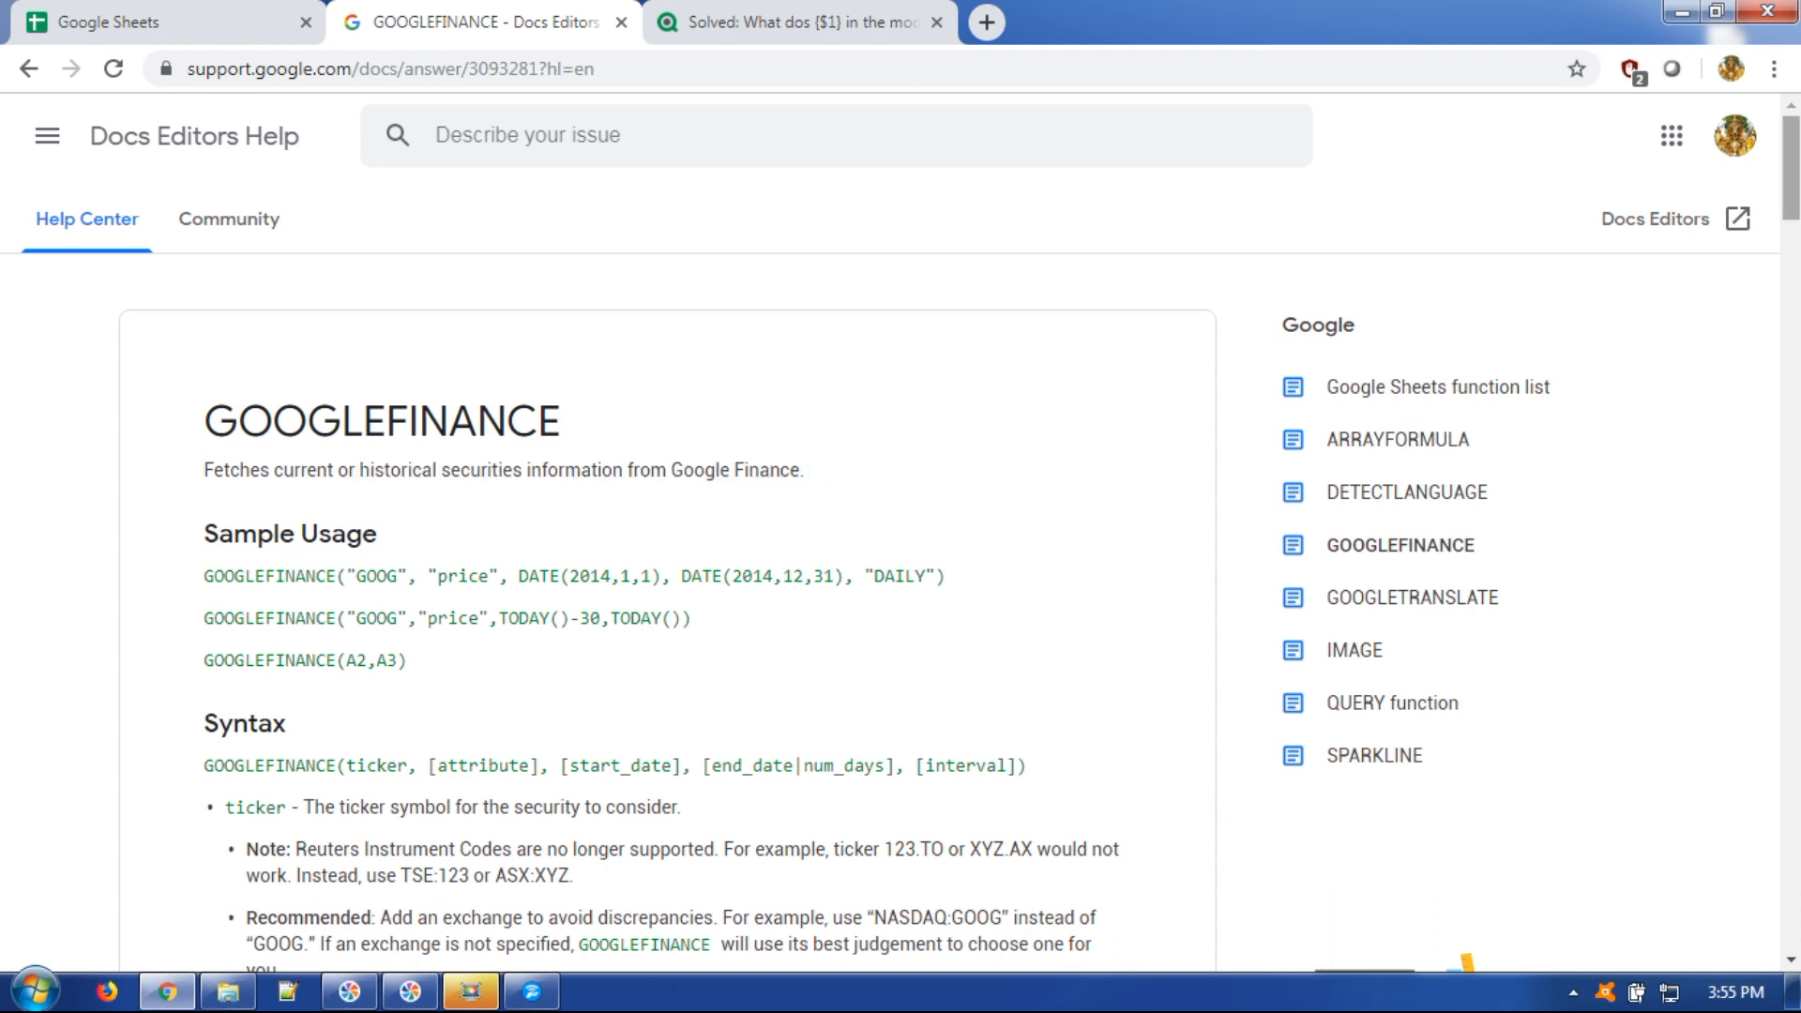
scroll(890, 582, down, 3)
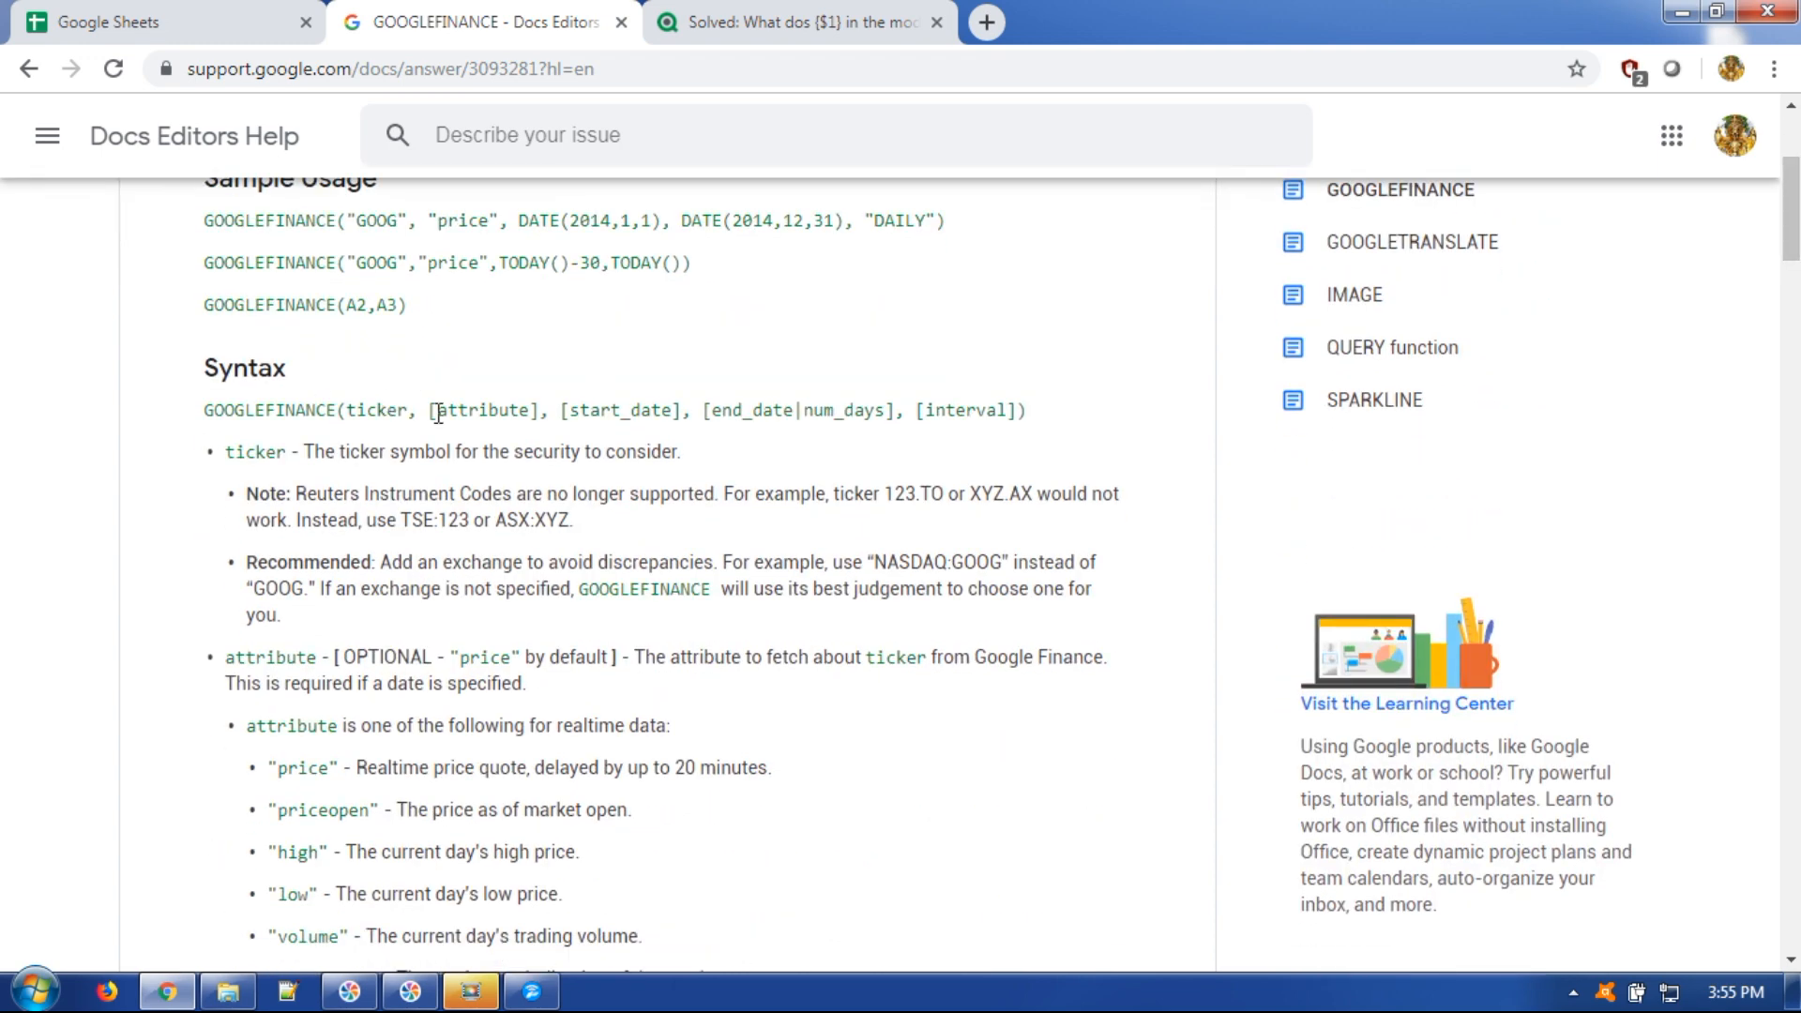
double_click(261, 410)
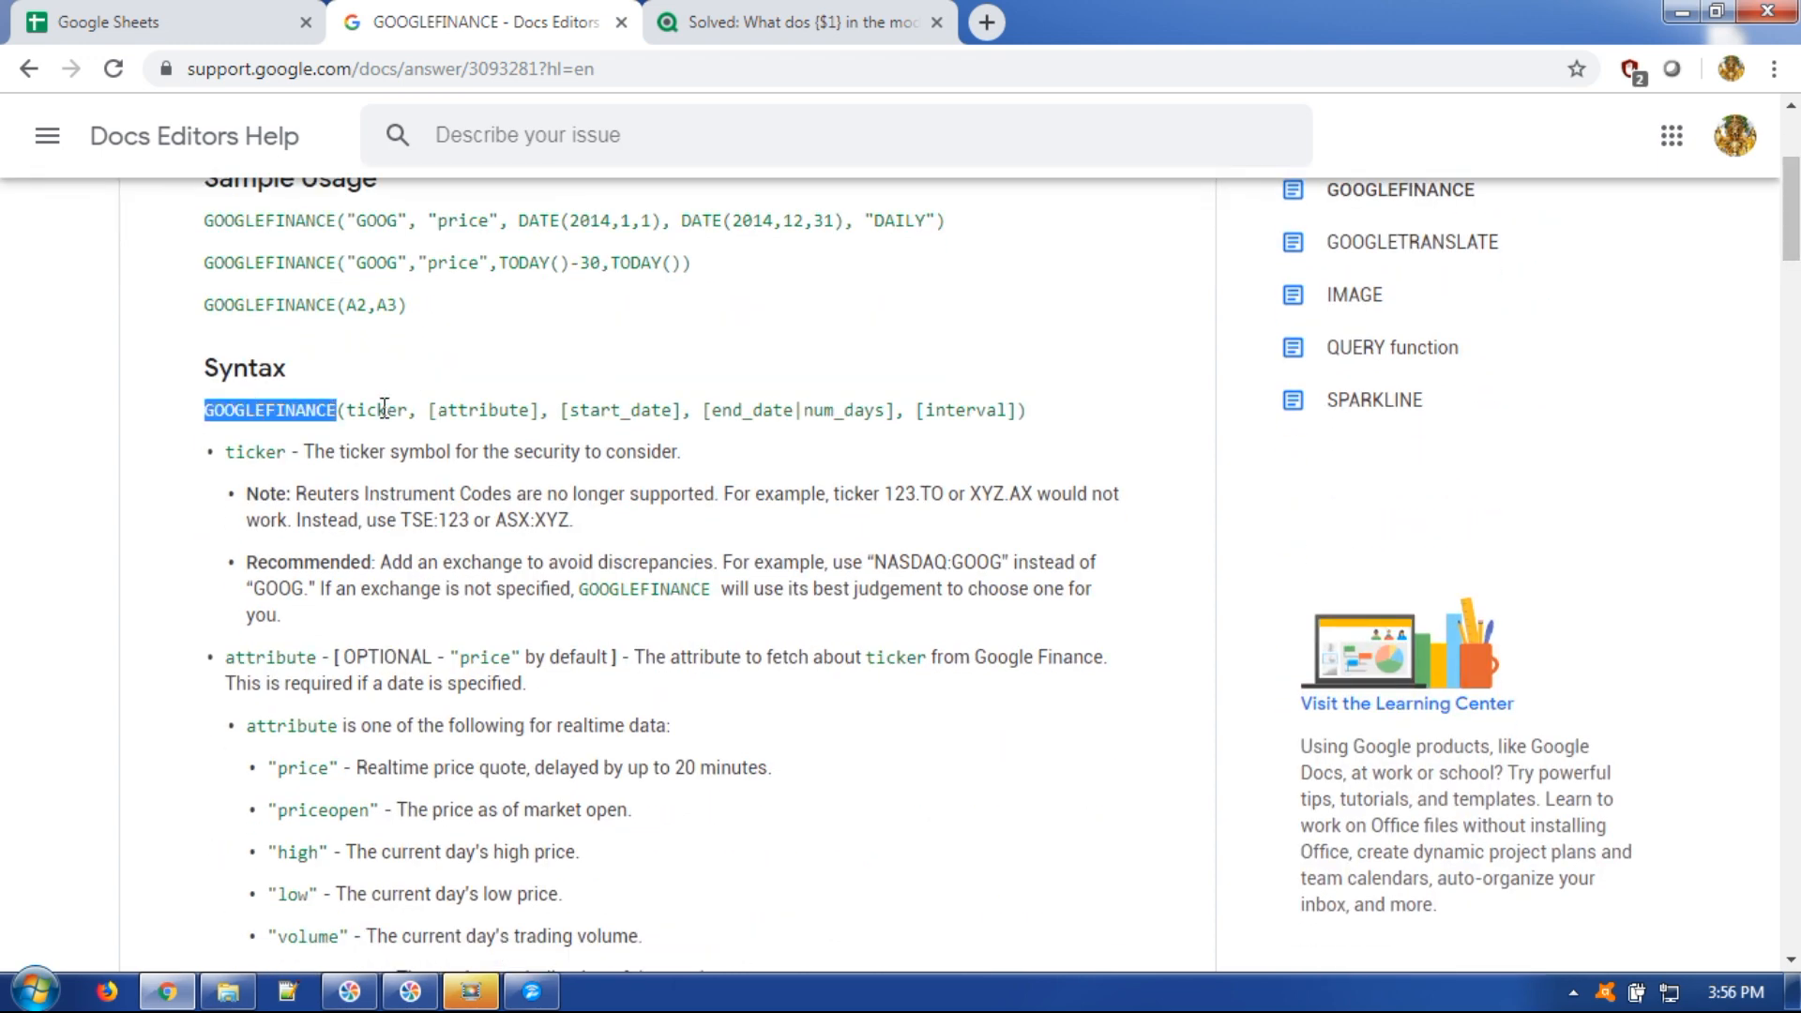
drag(346, 410, 367, 410)
drag(758, 392, 1030, 412)
click(380, 447)
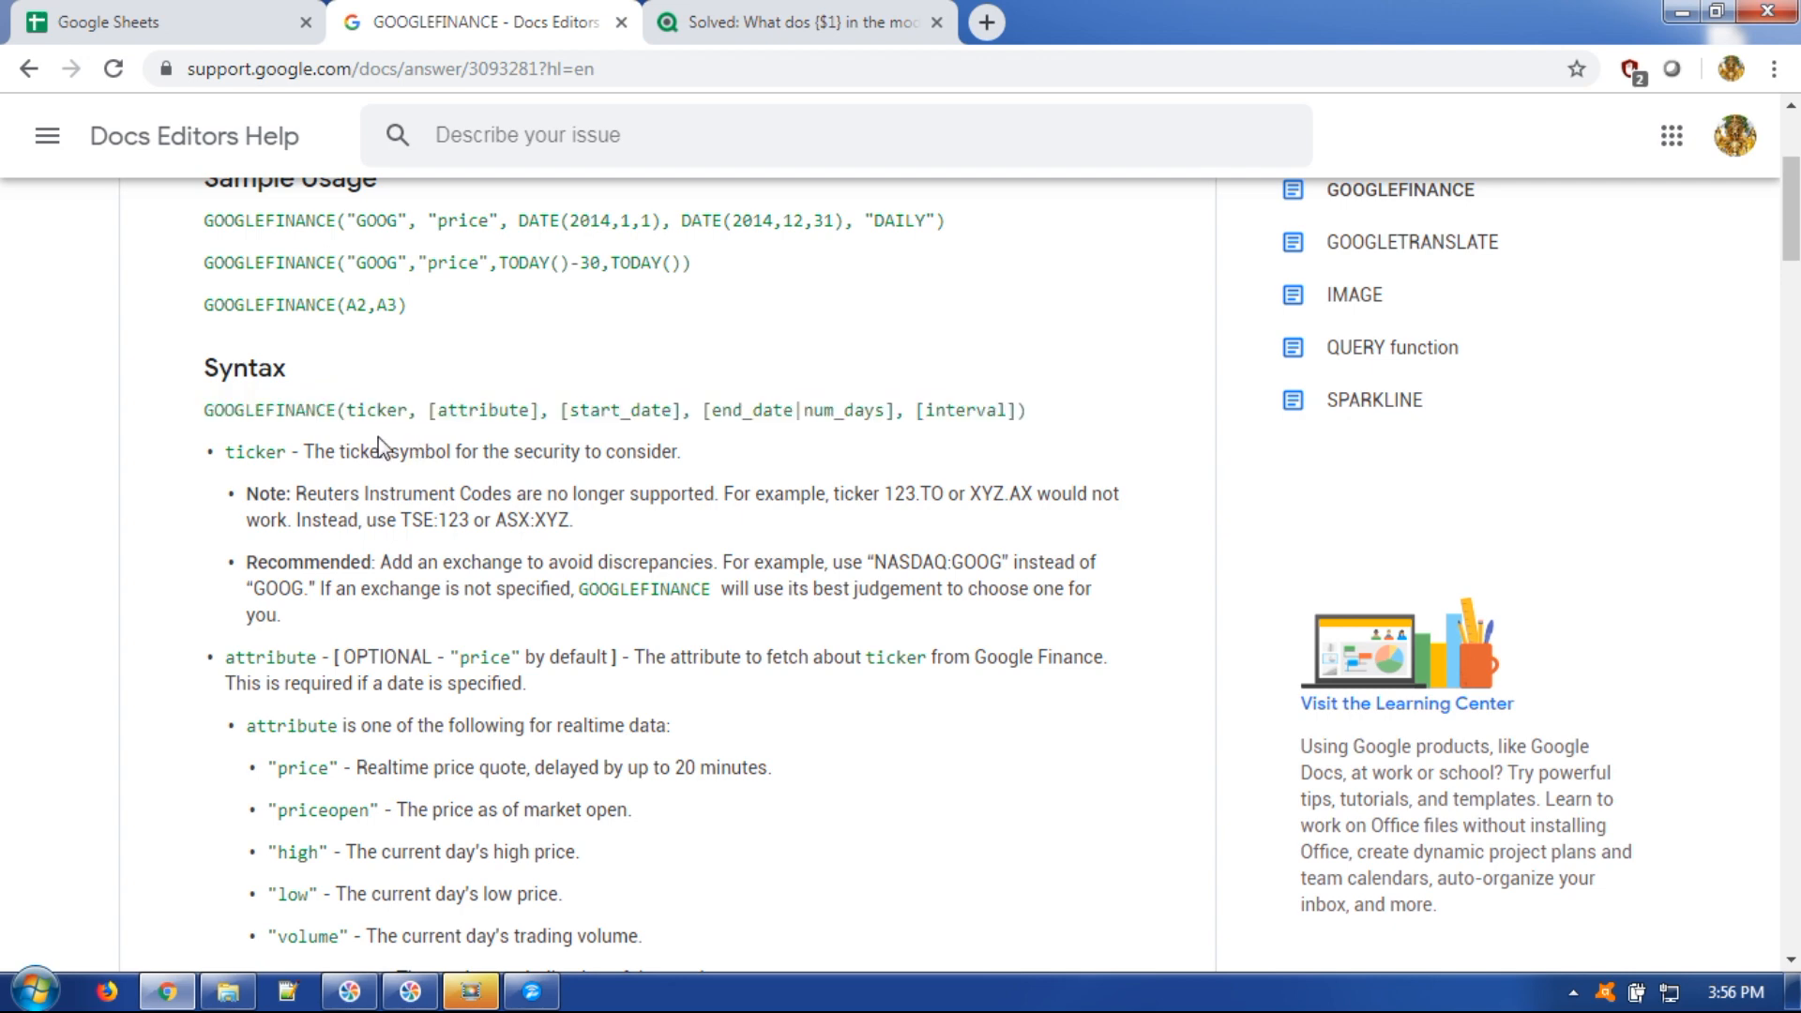
double_click(380, 408)
click(434, 411)
drag(464, 409, 540, 410)
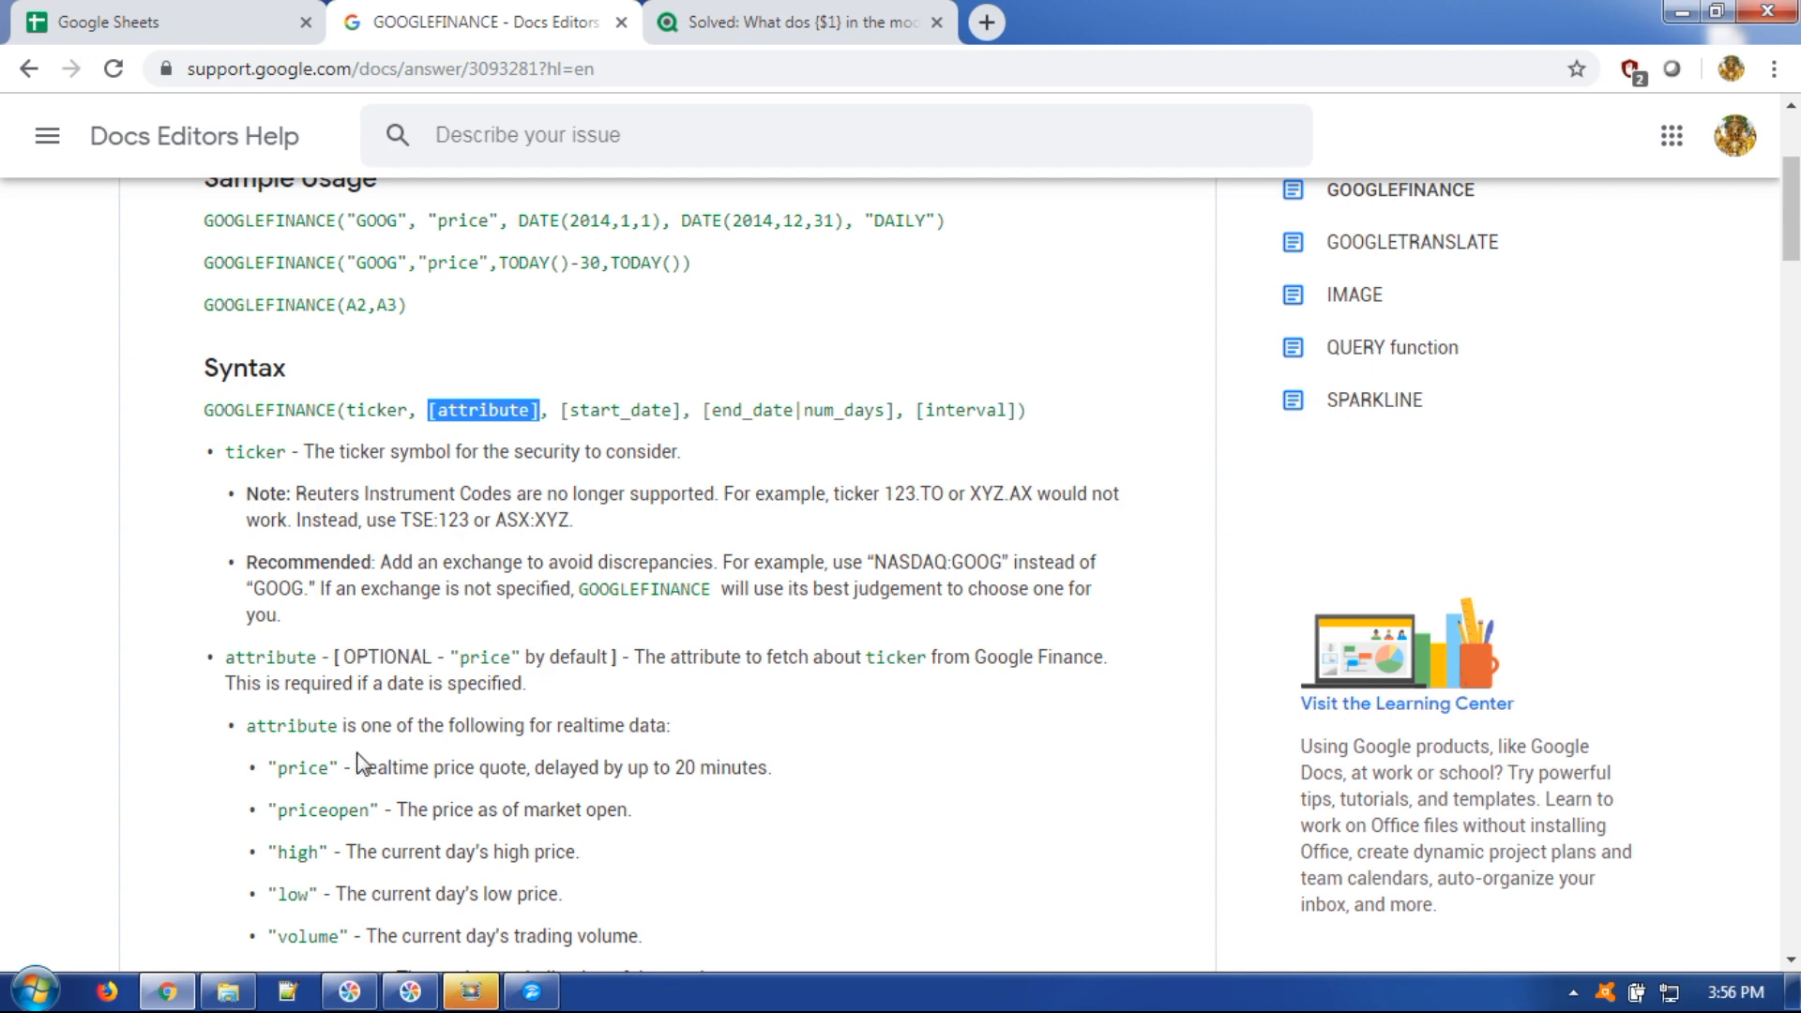
drag(270, 769, 339, 768)
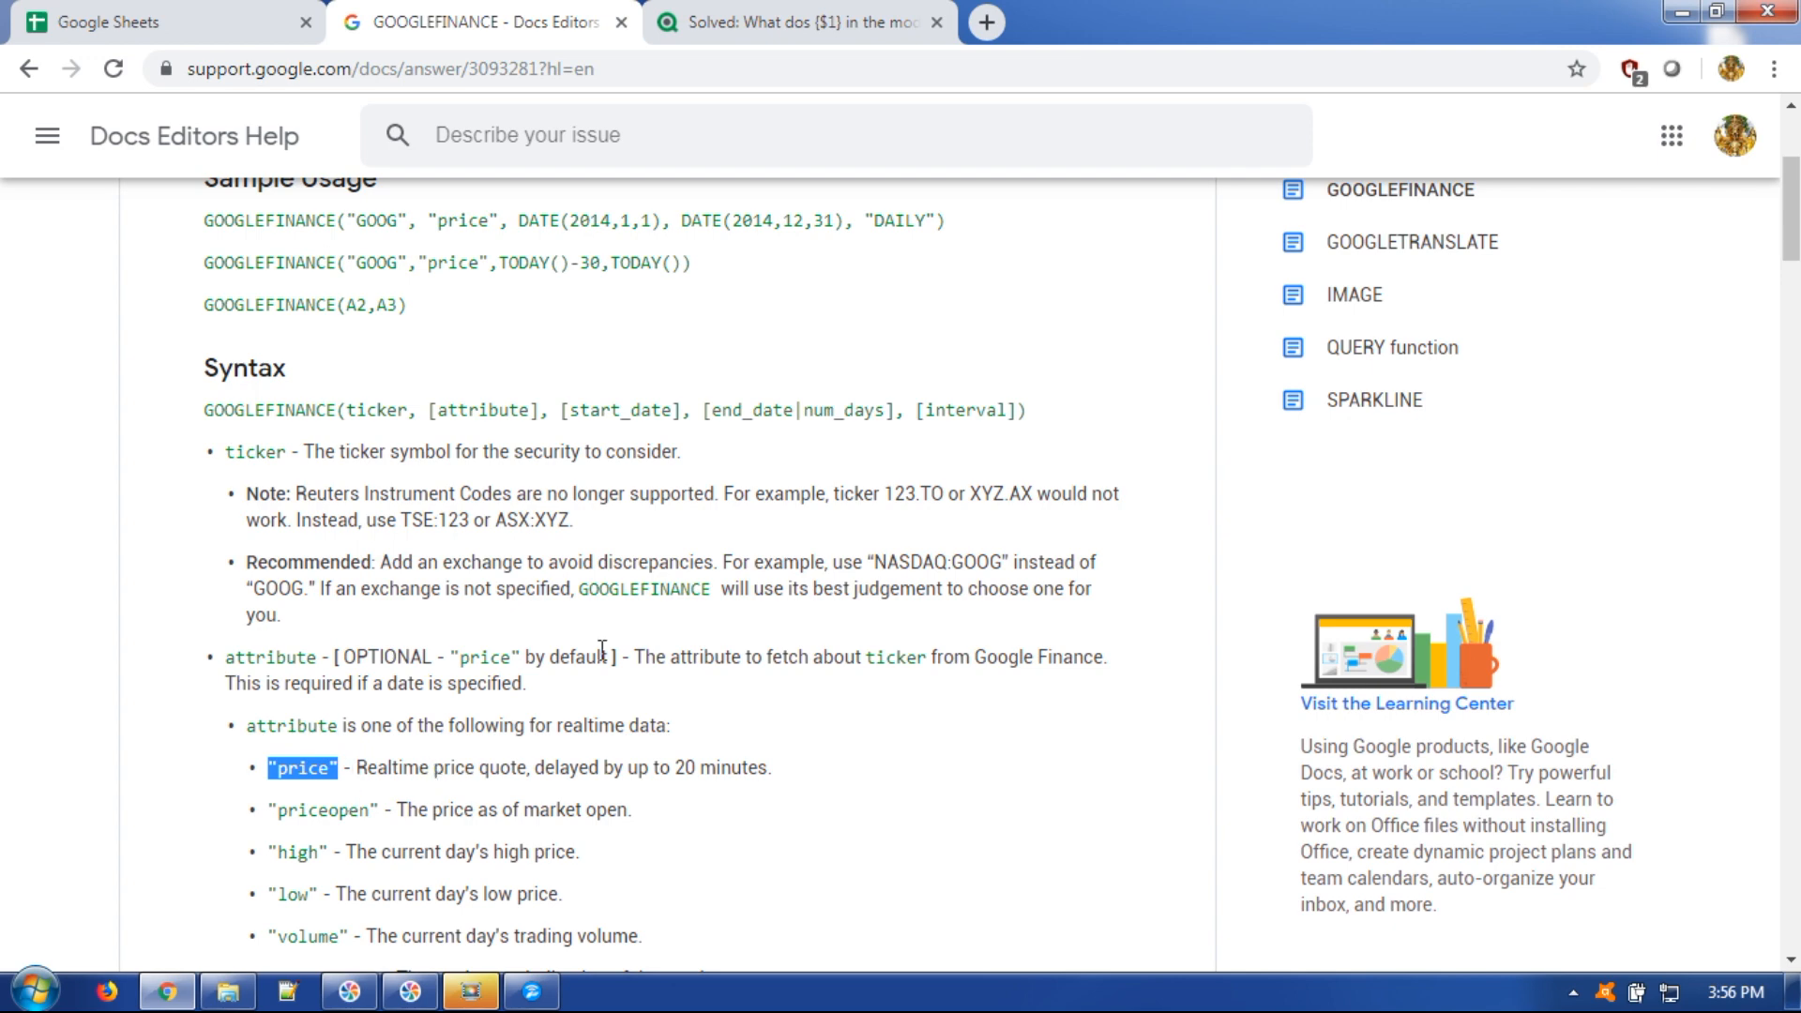
Review the [start_date], [end_date] and [interval] arguments, then go to the Google Sheets home page.
drag(559, 409, 692, 410)
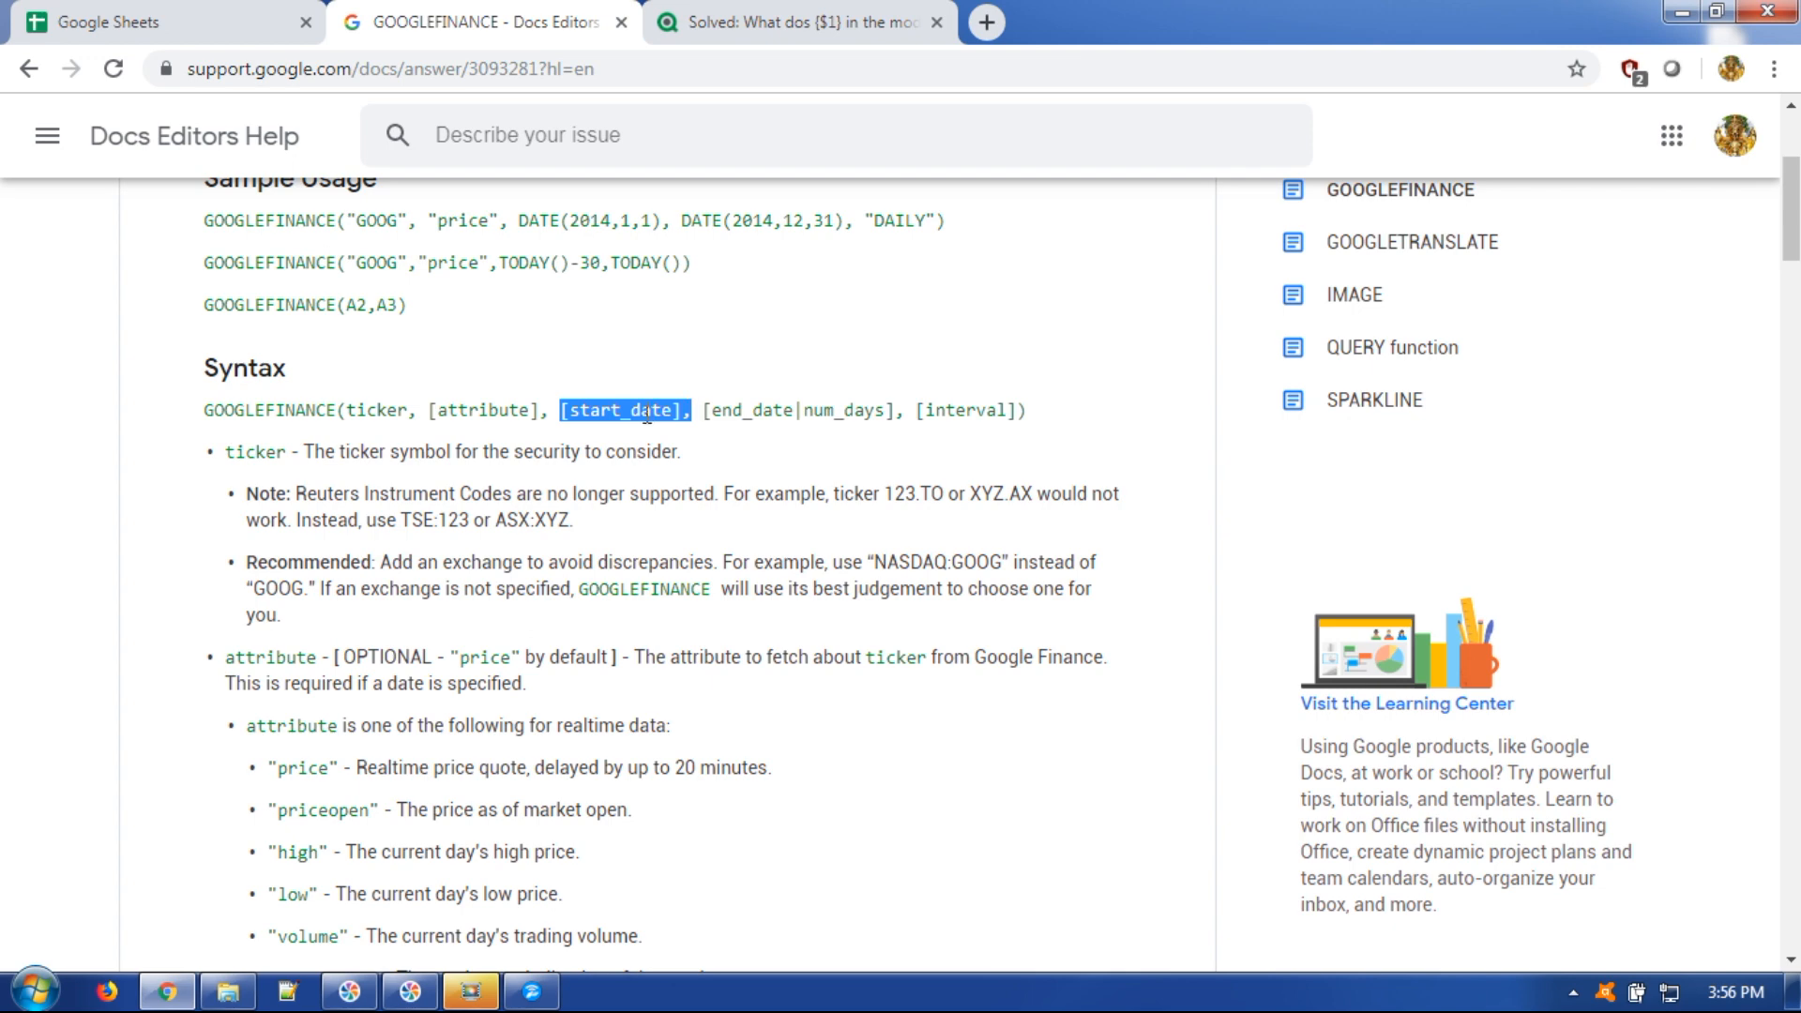
drag(704, 410, 796, 410)
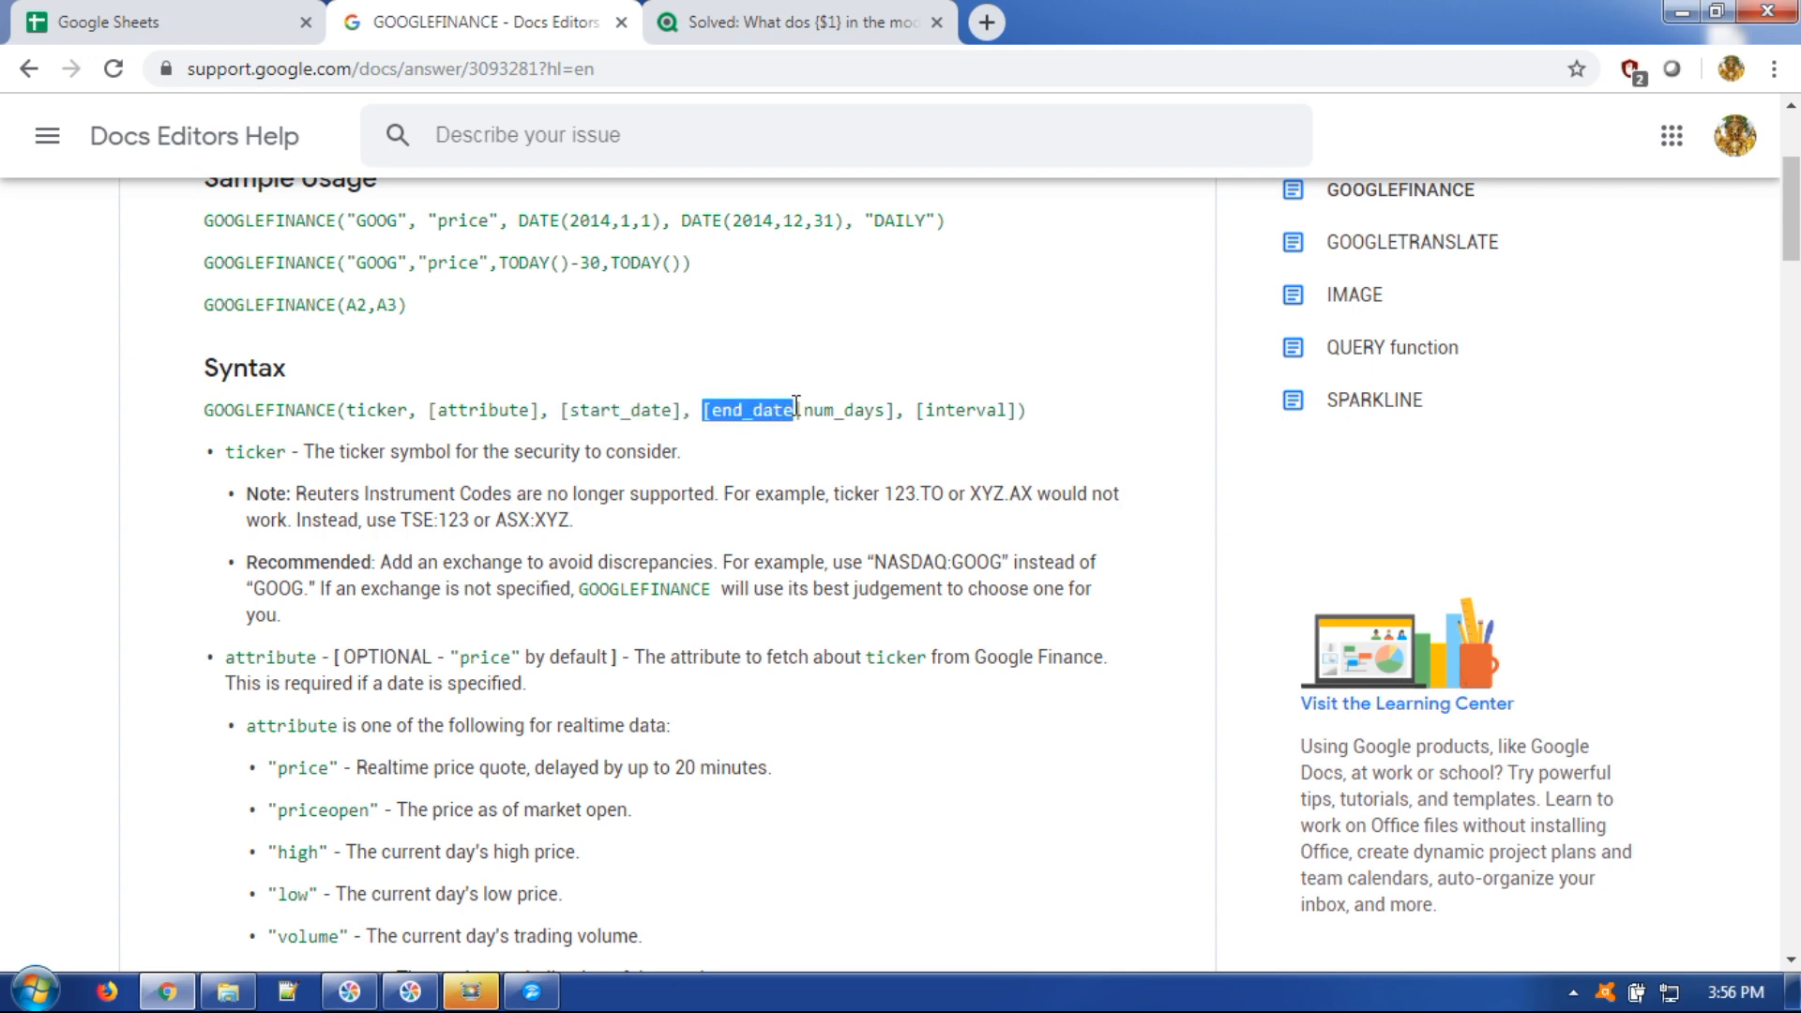
click(948, 420)
scroll(929, 422, up, 2)
drag(916, 610, 1020, 608)
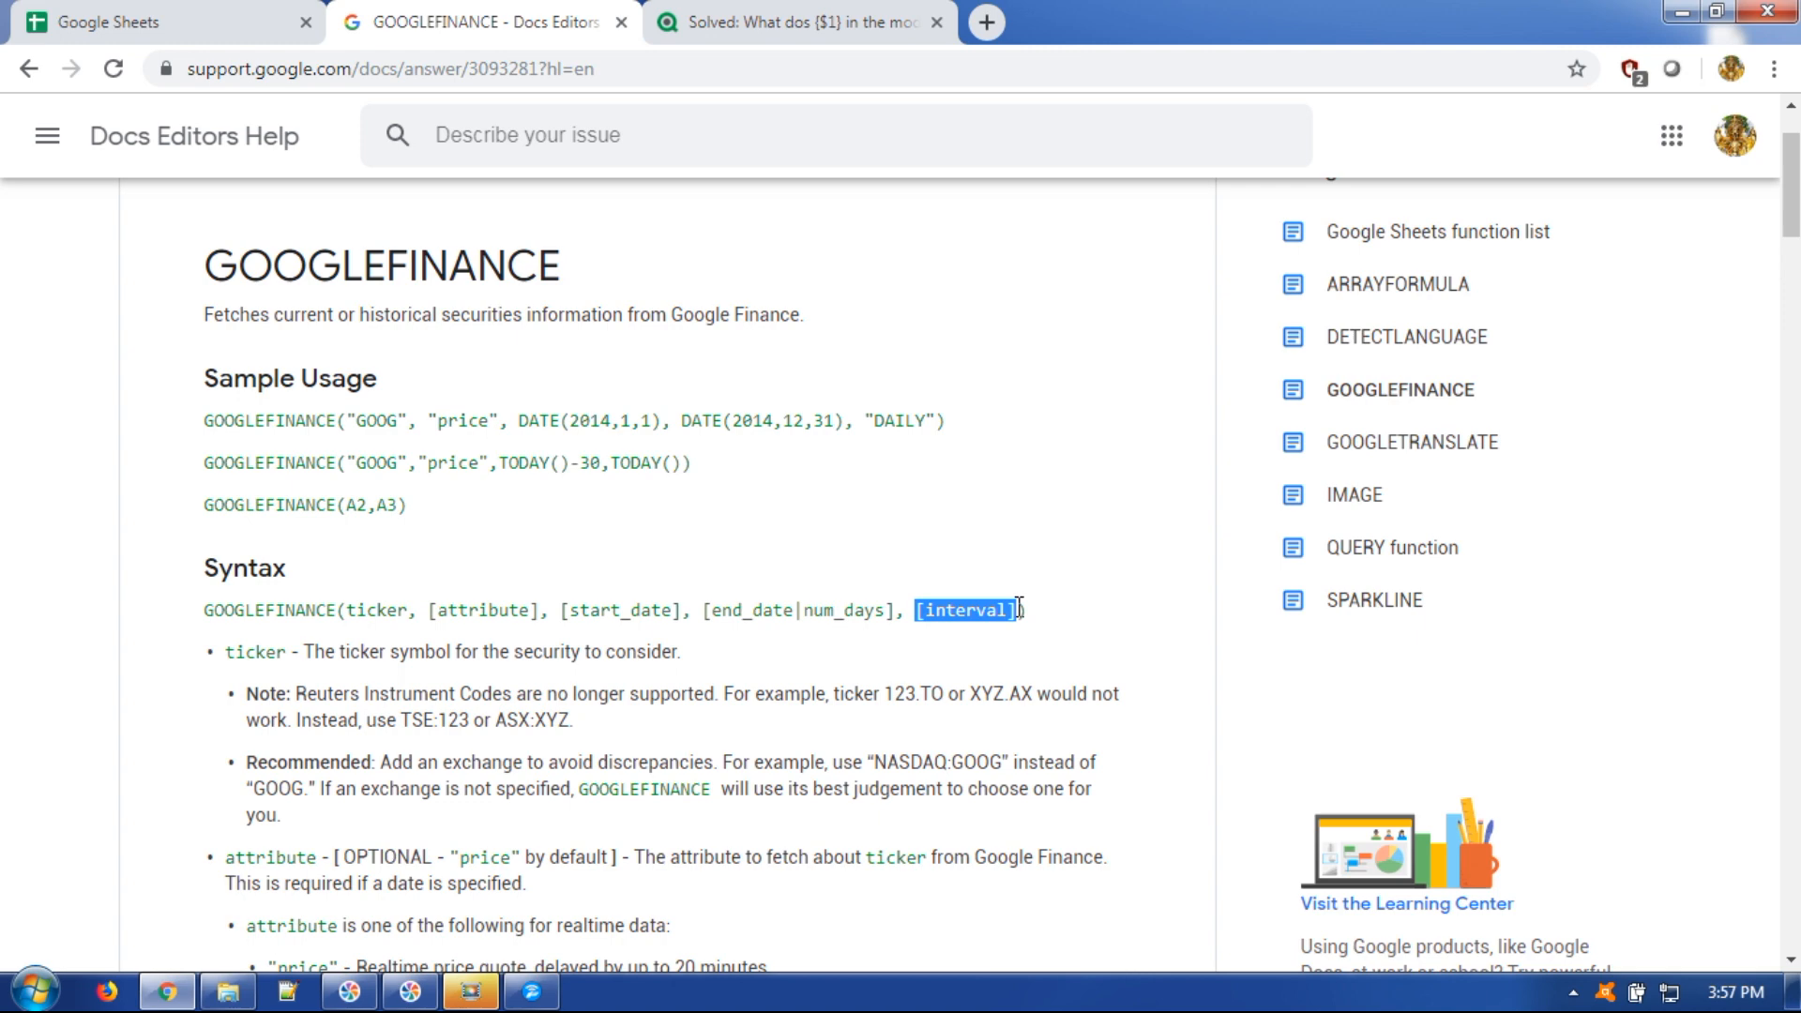
click(1057, 606)
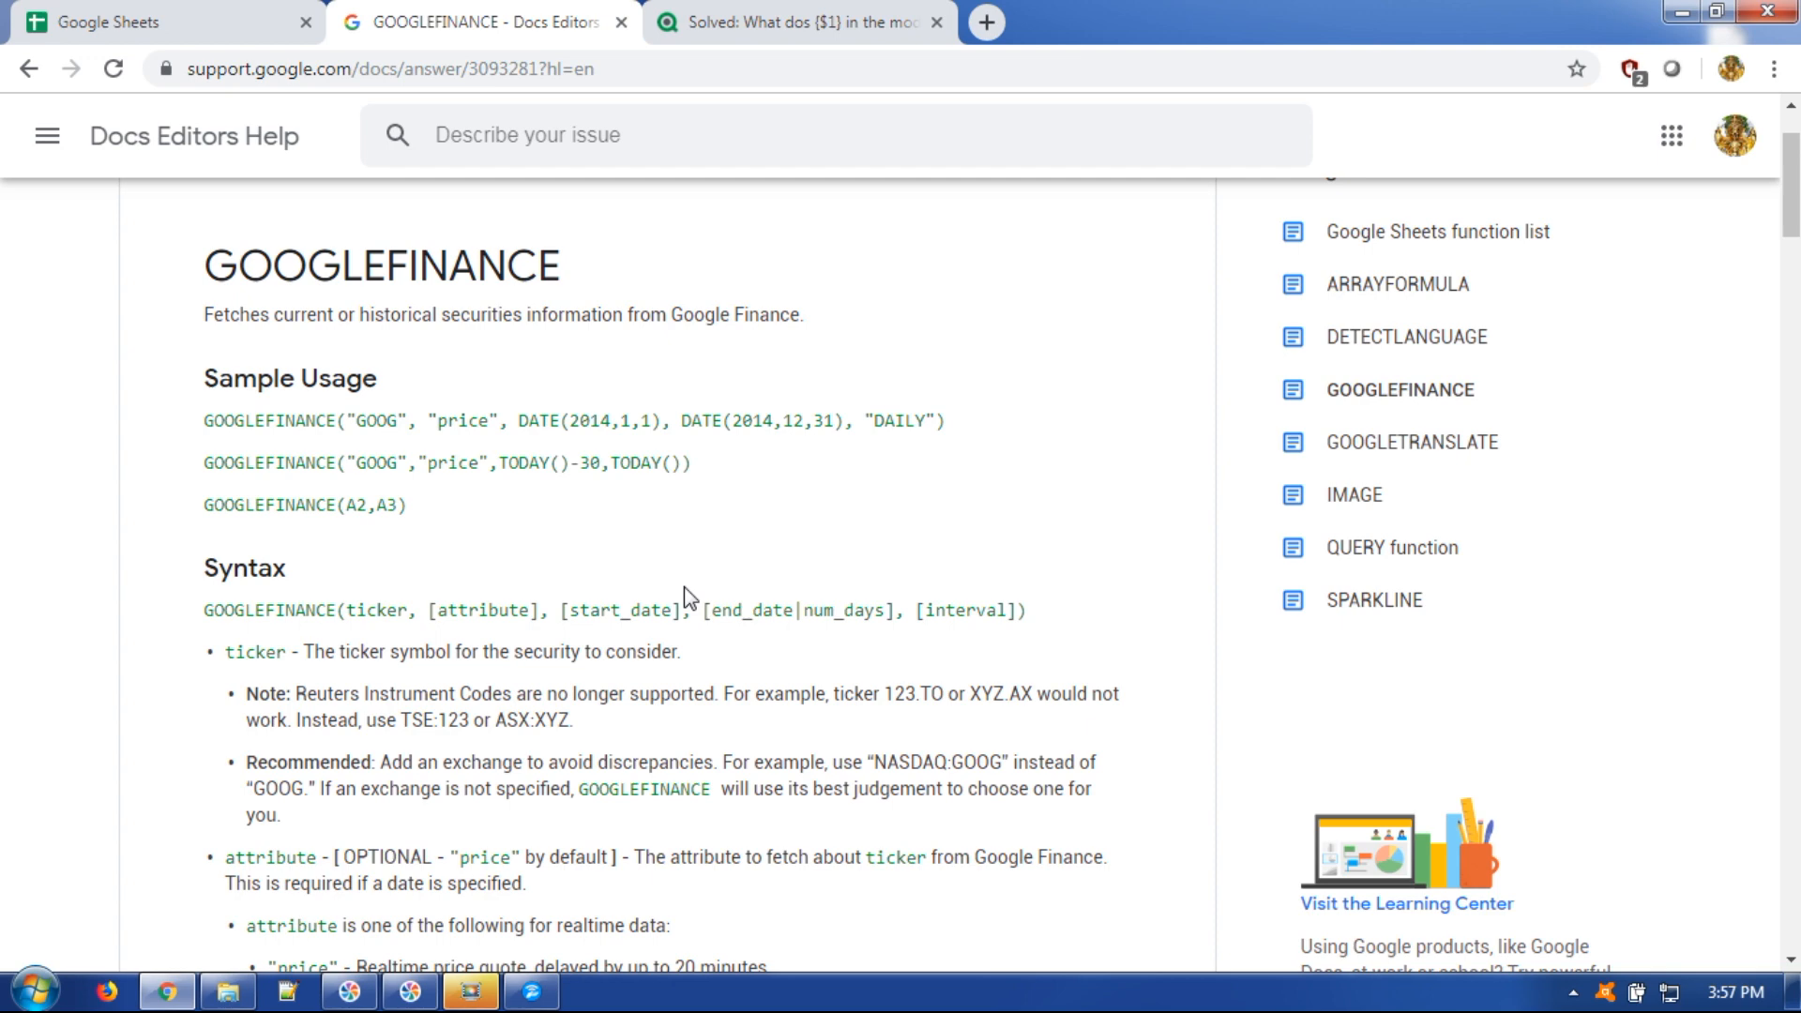
double_click(311, 610)
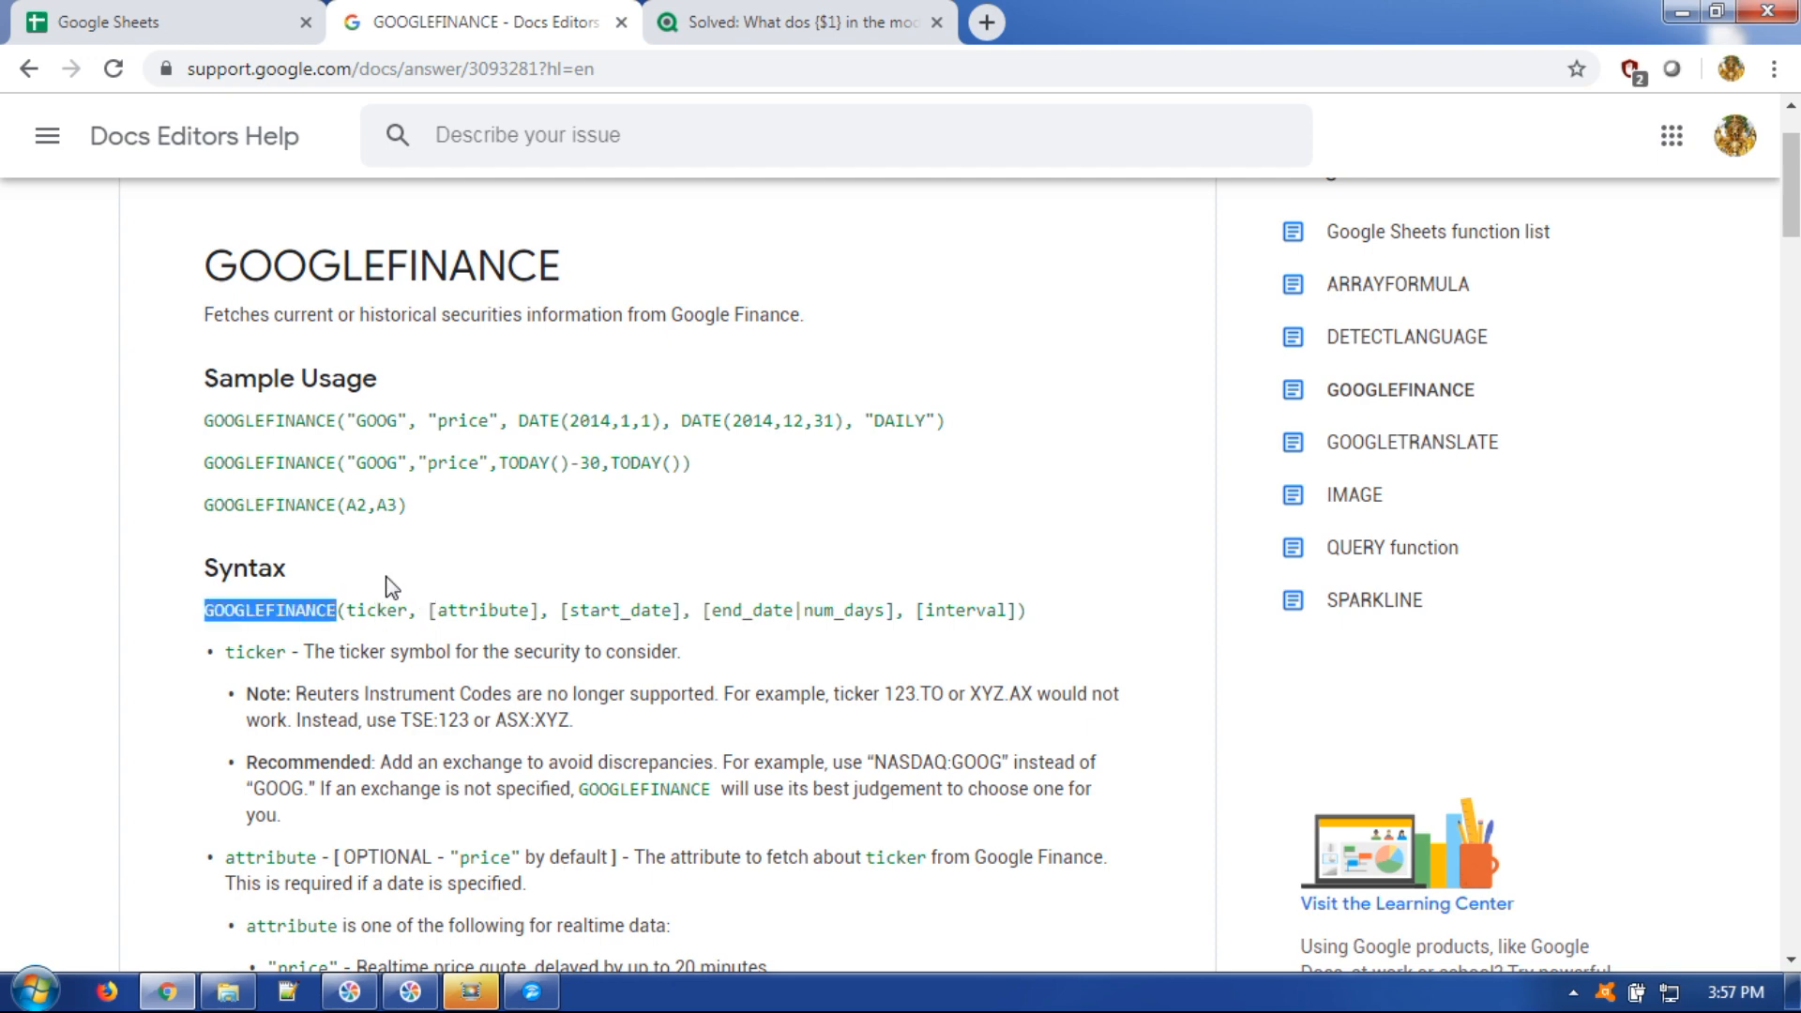
click(178, 21)
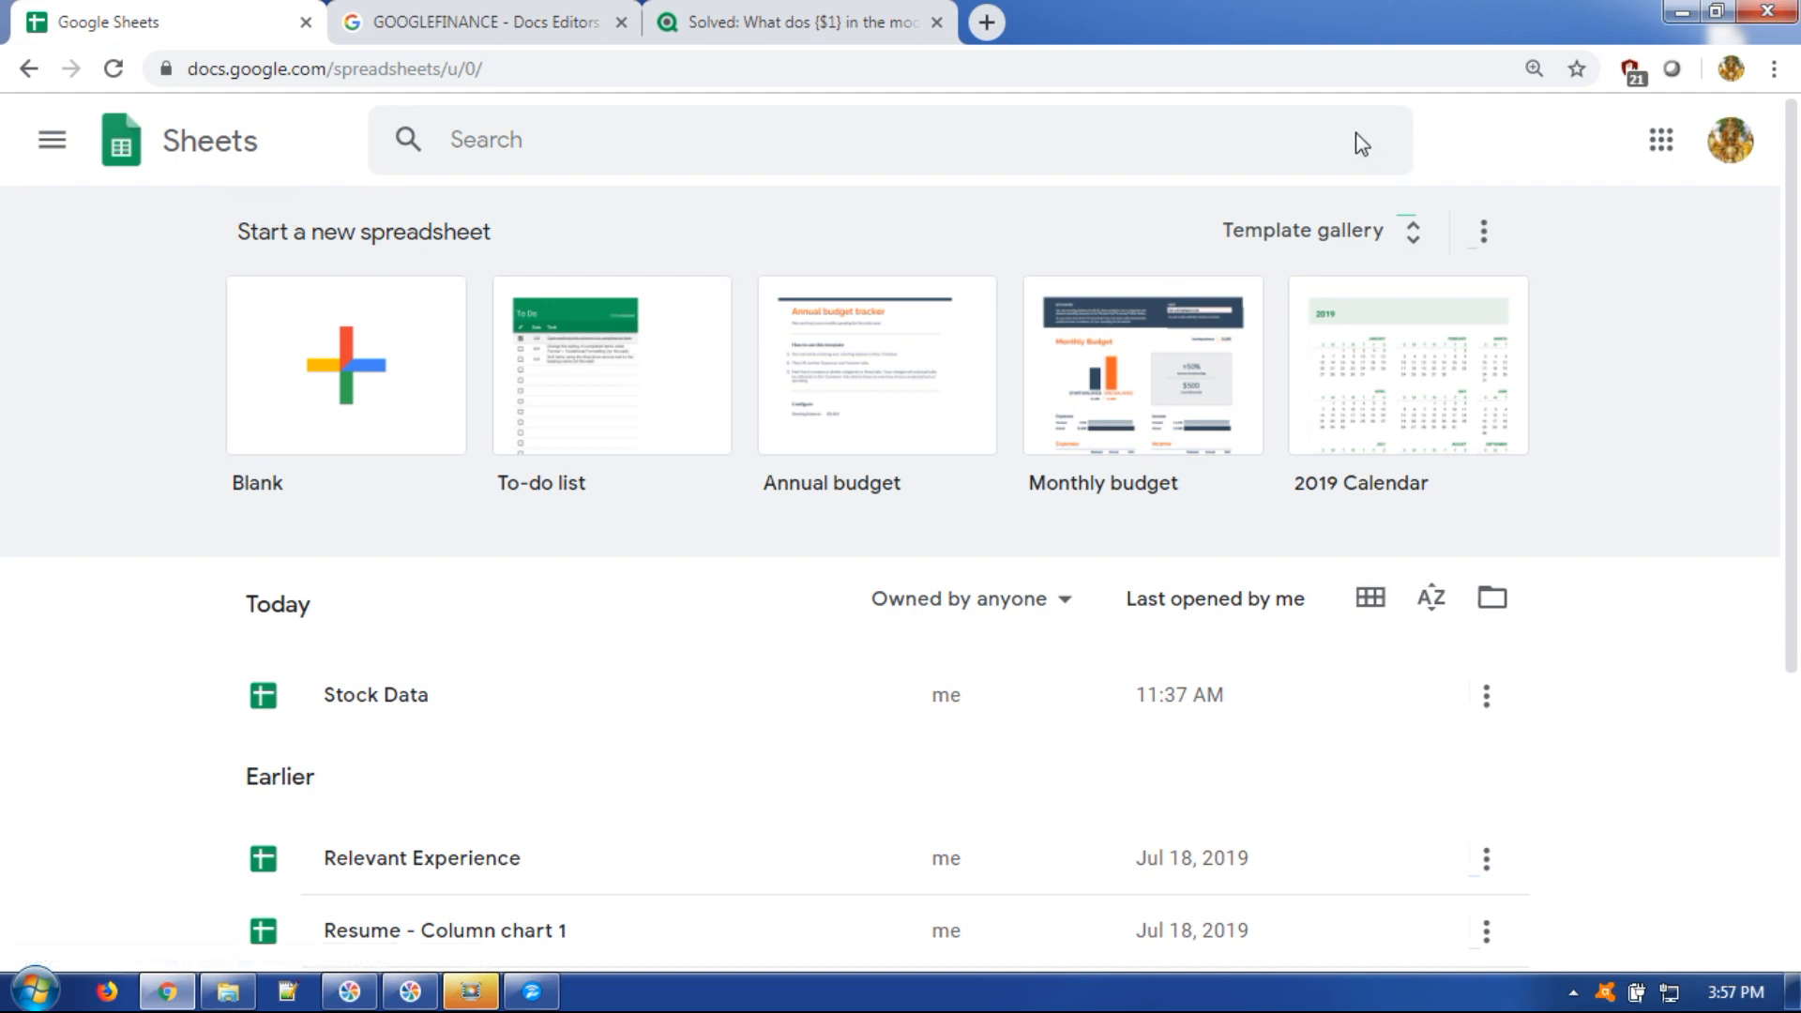
Create a blank spreadsheet titled 'Stock Info' and rename its first sheet to RealTimeData.
click(326, 344)
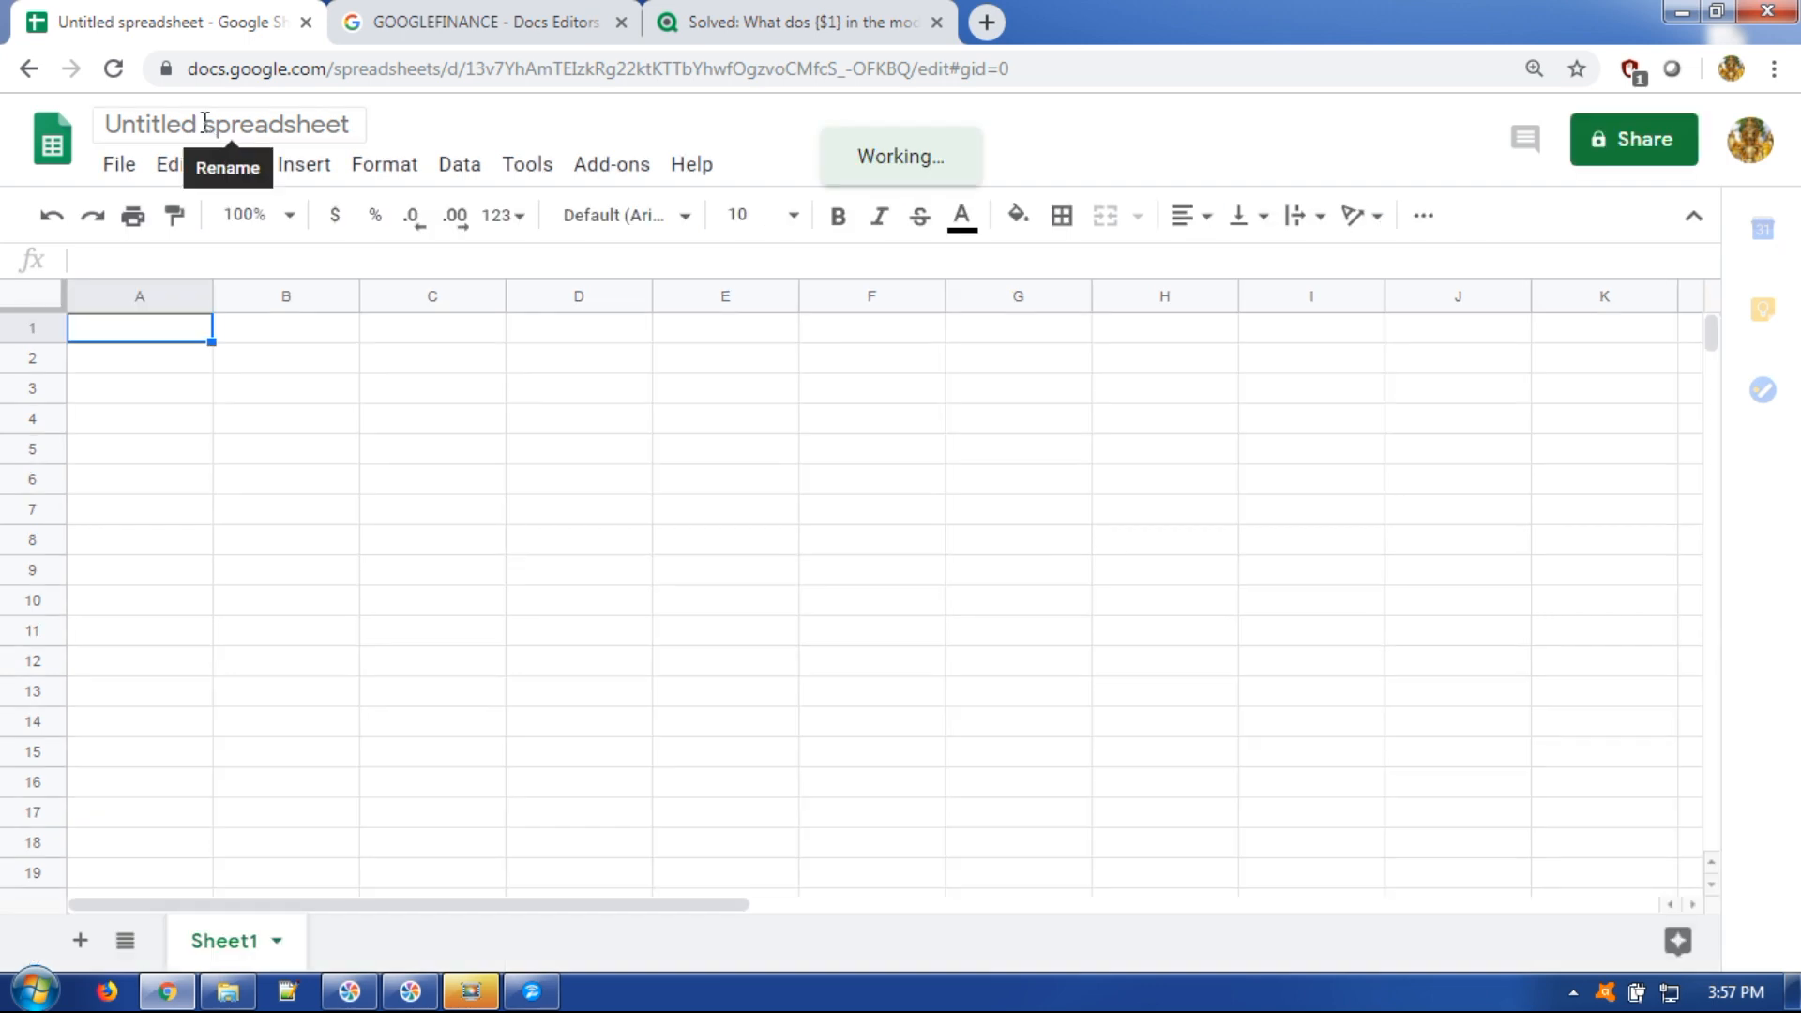
click(204, 123)
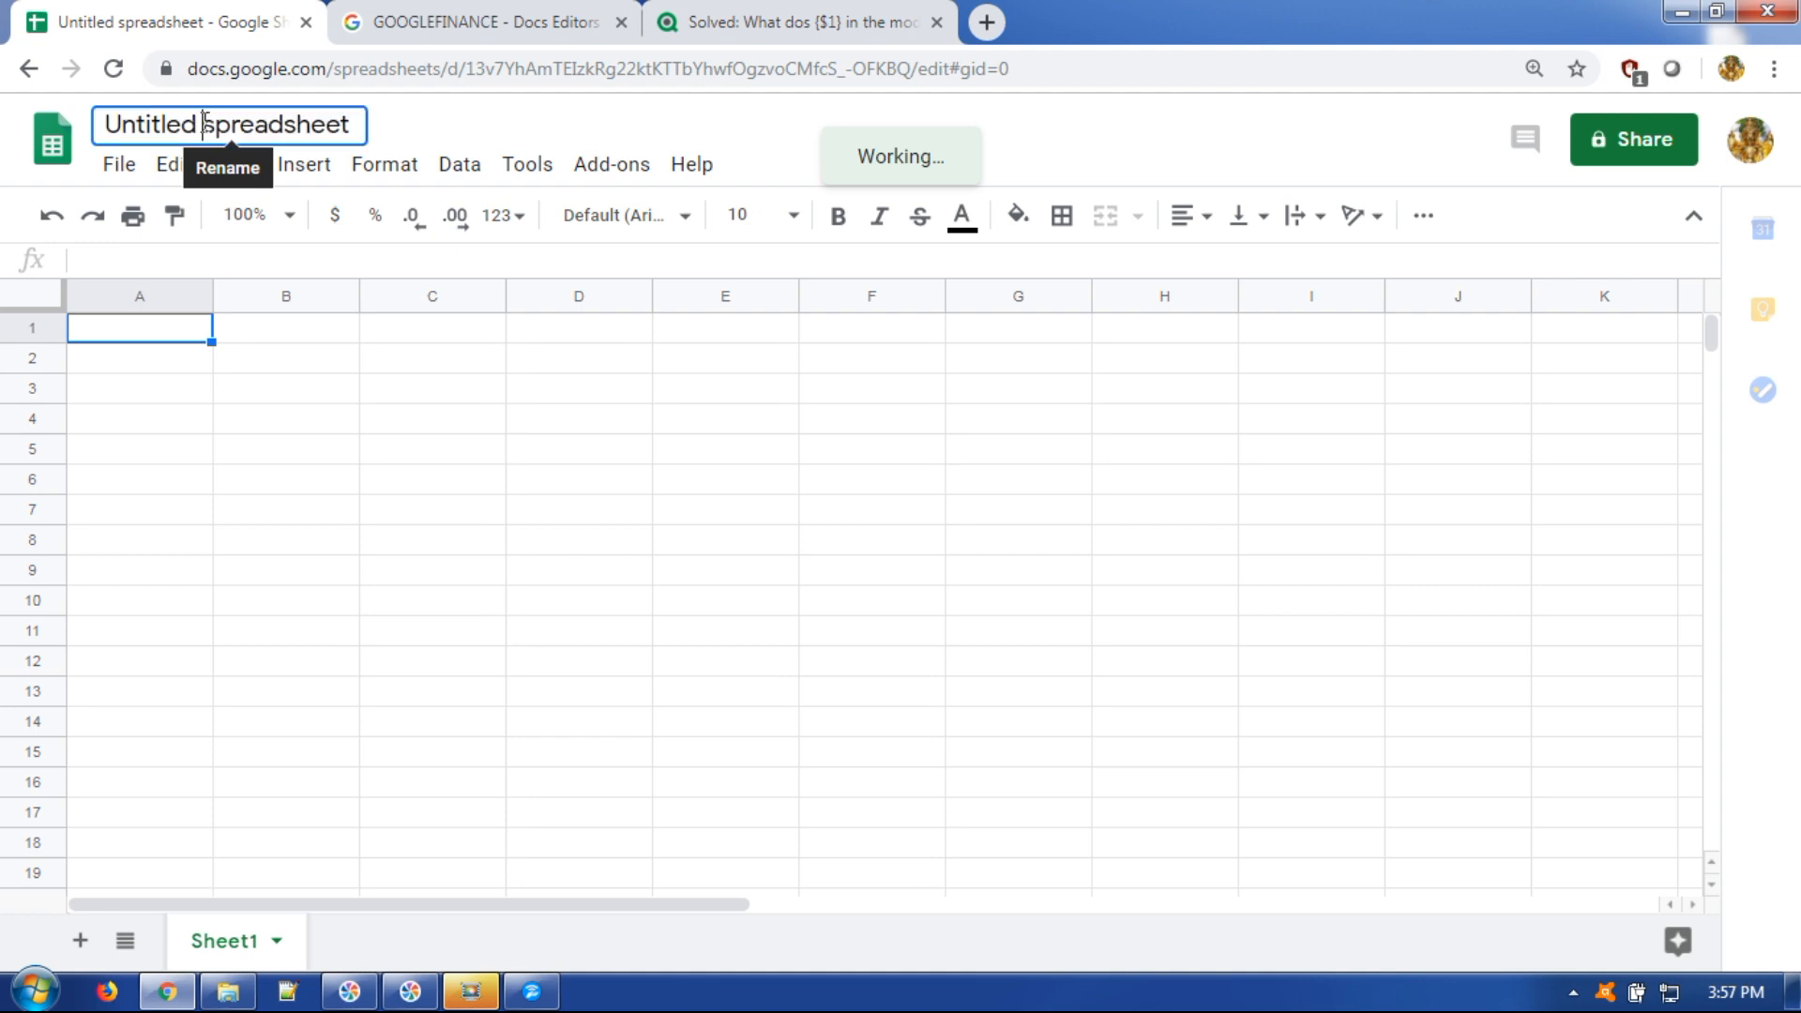
double_click(204, 123)
key(ctrl+a)
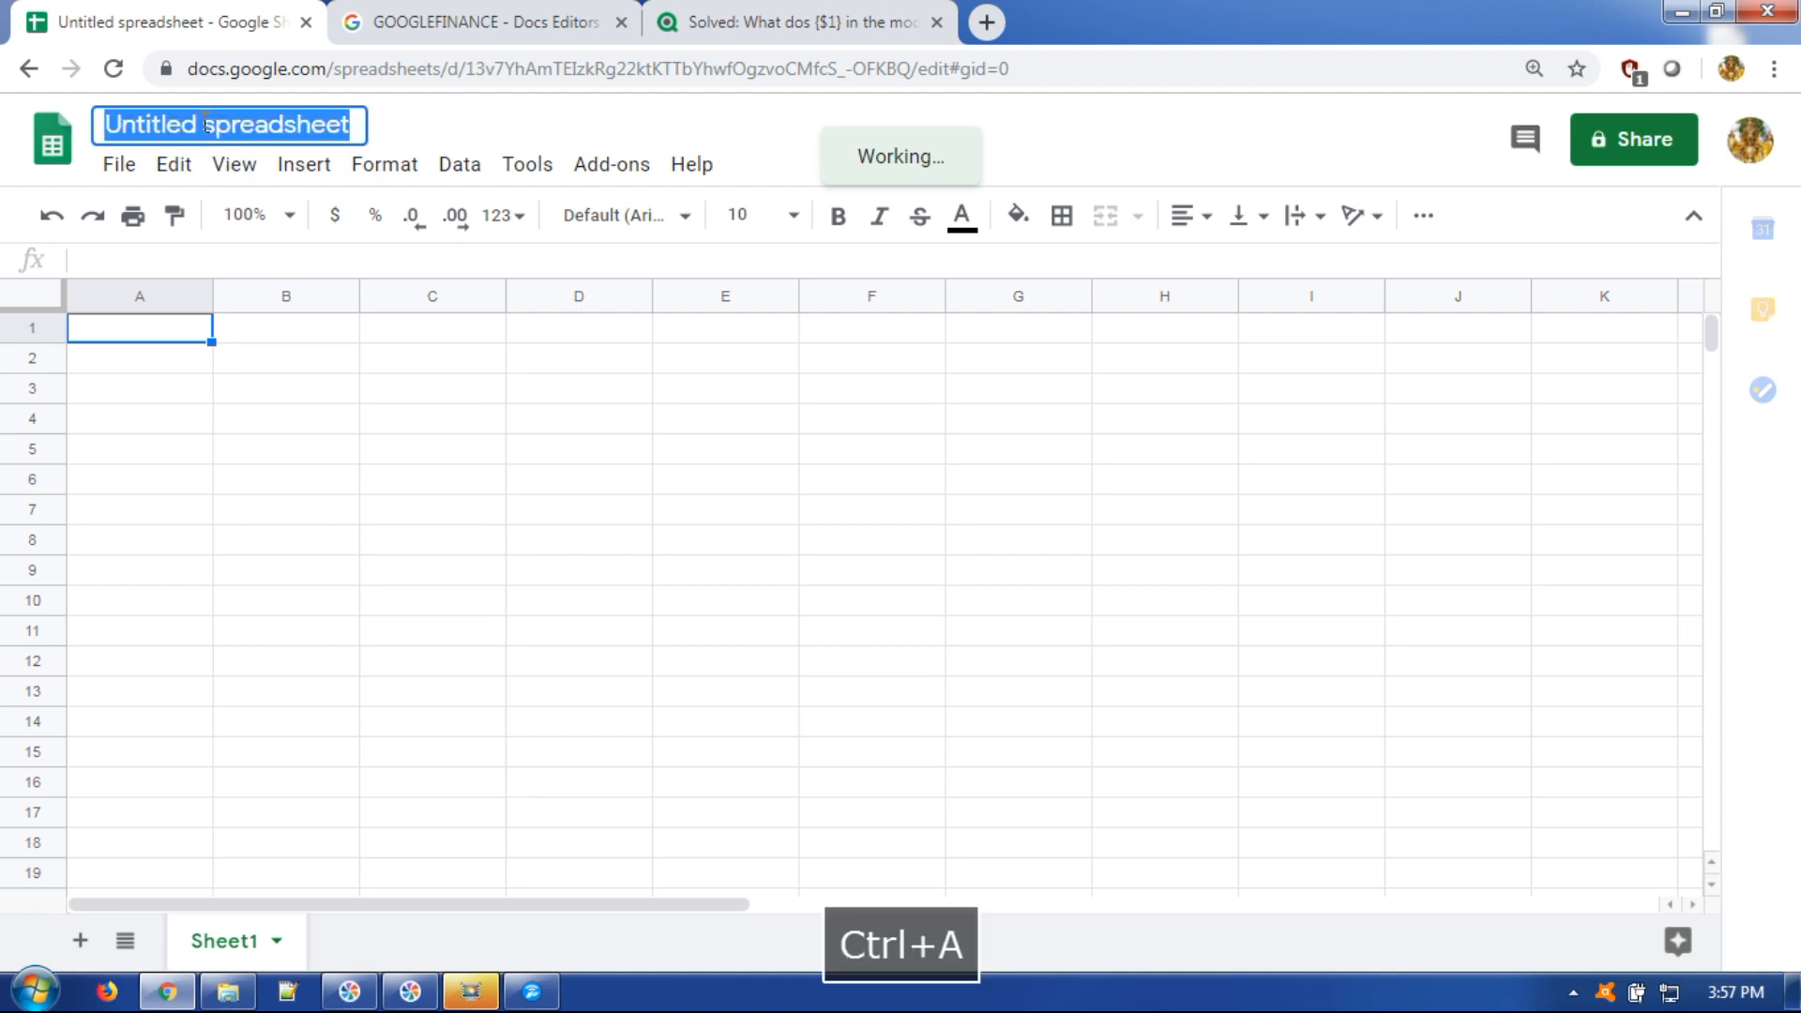
text(Stock)
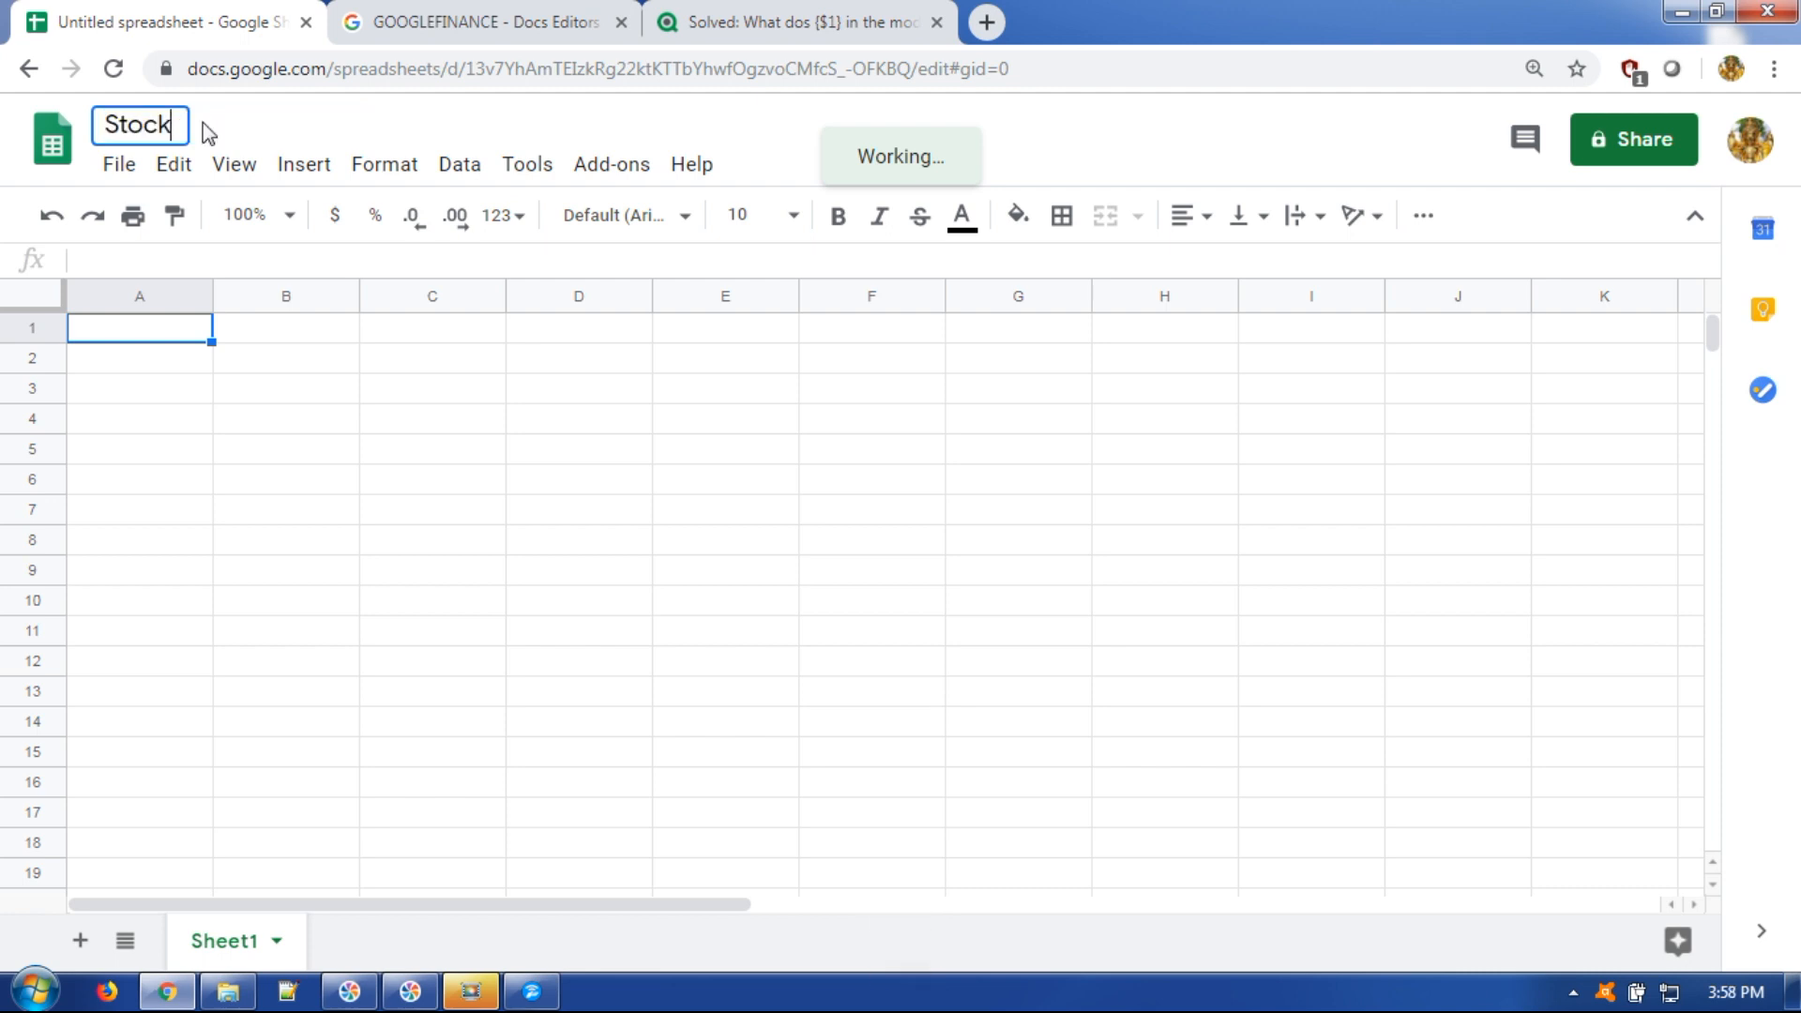
text( Info)
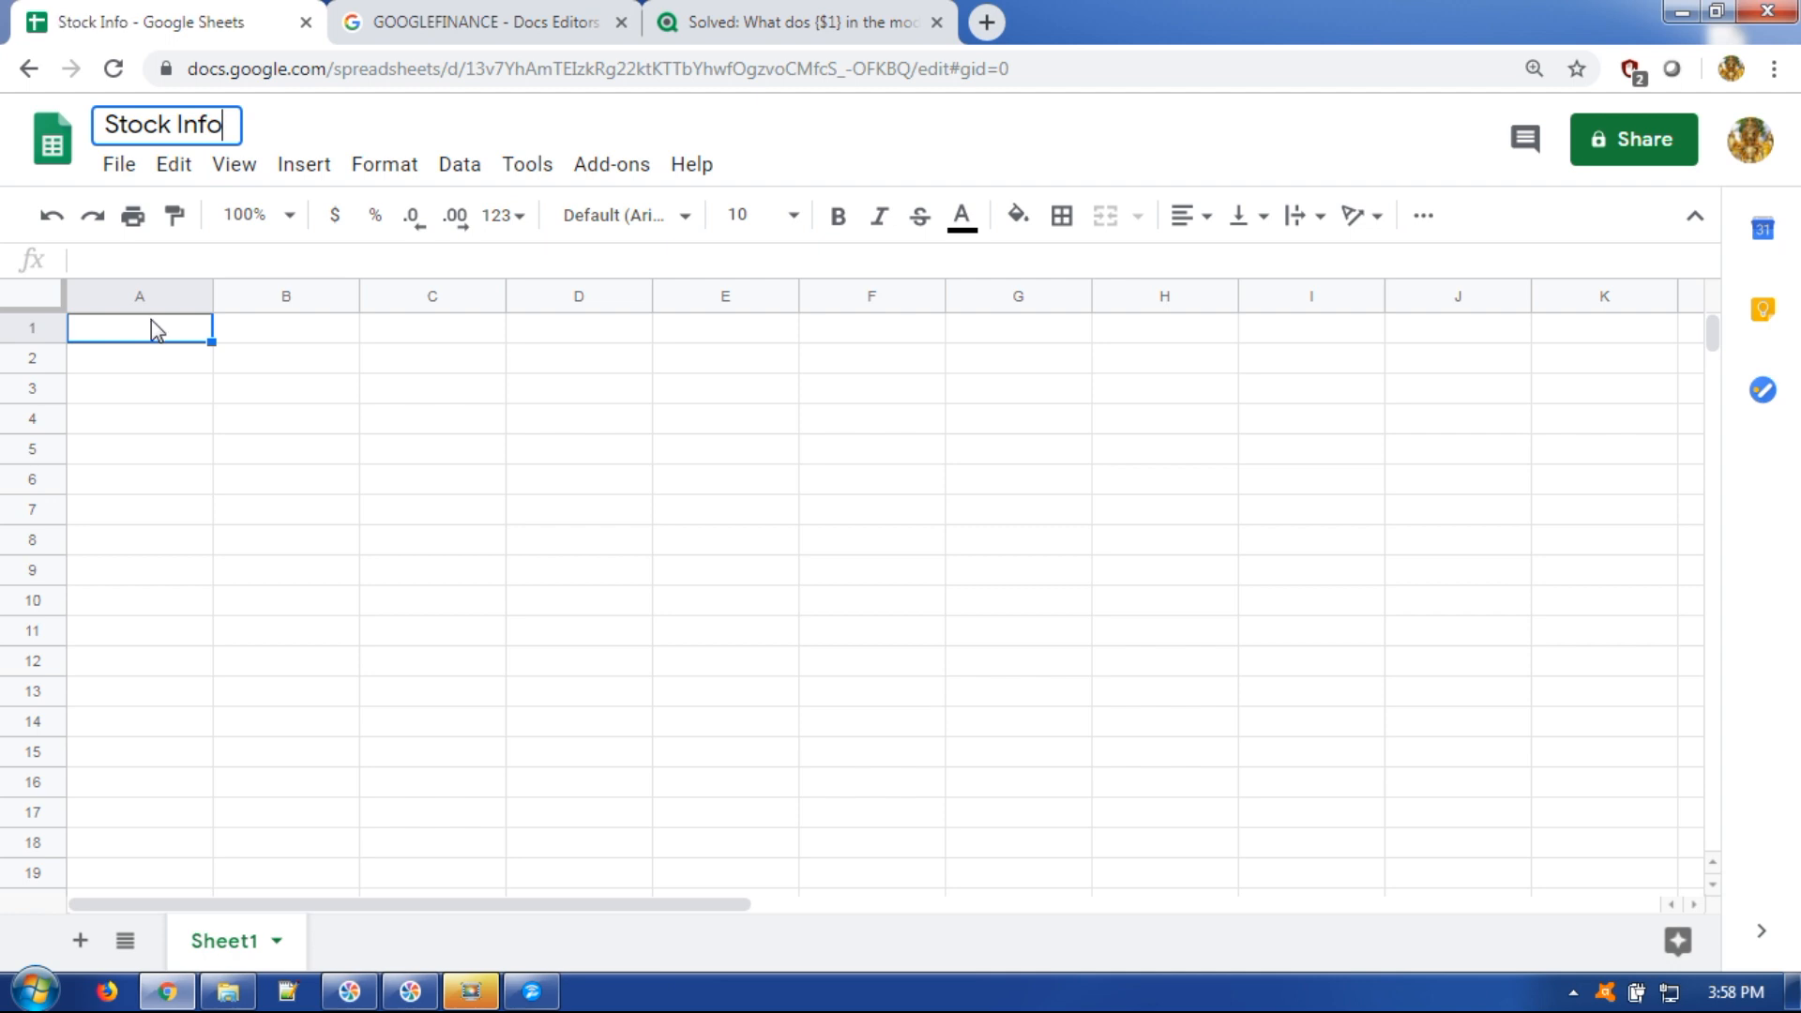
click(150, 319)
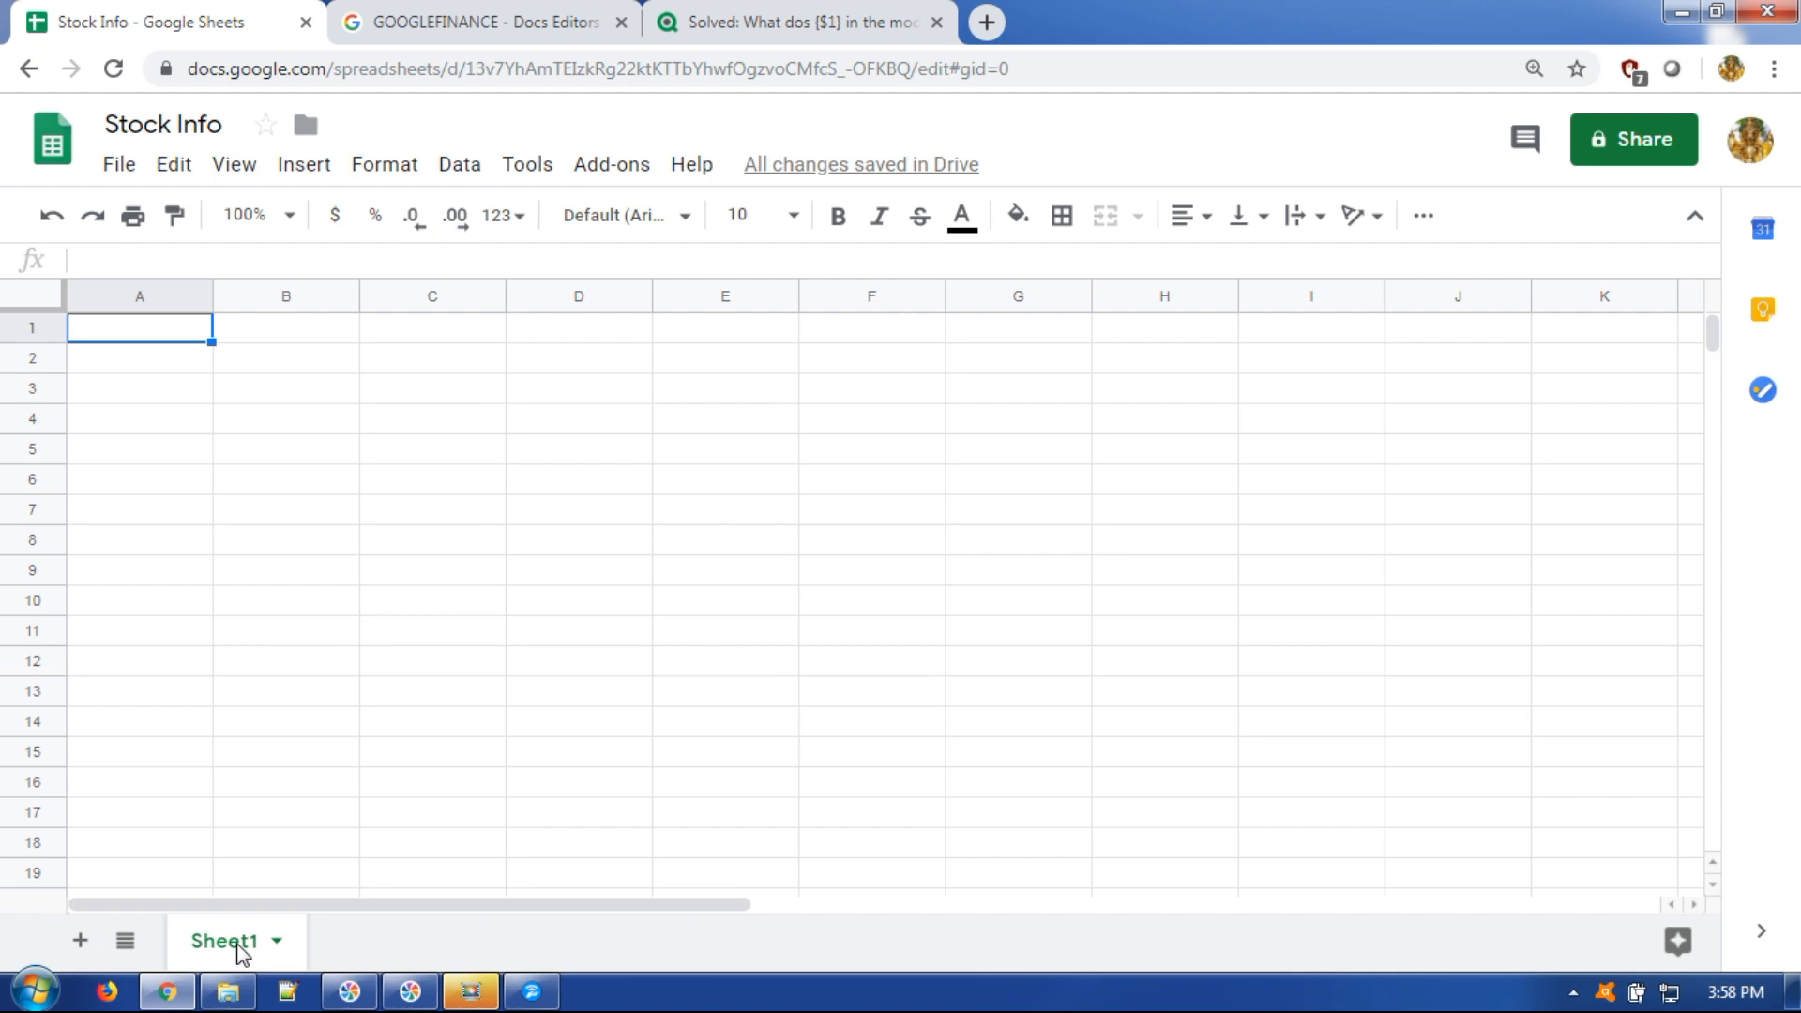
double_click(242, 949)
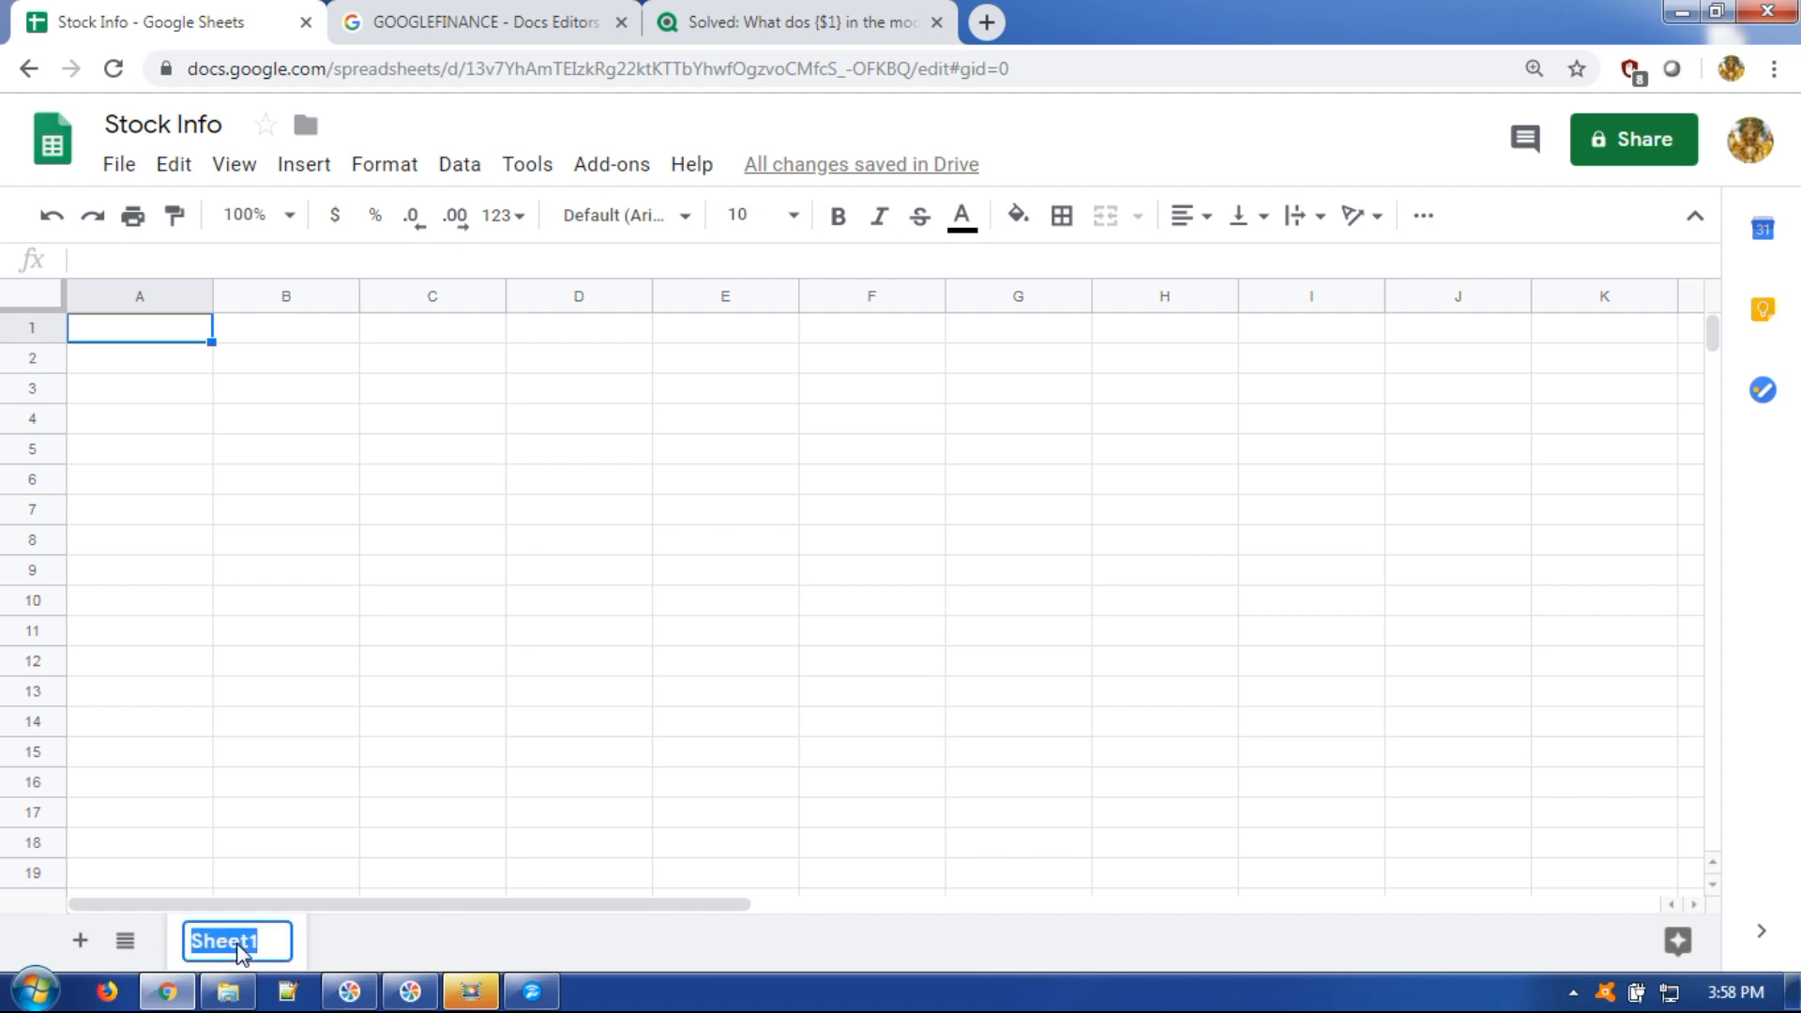
text(RealTimeData)
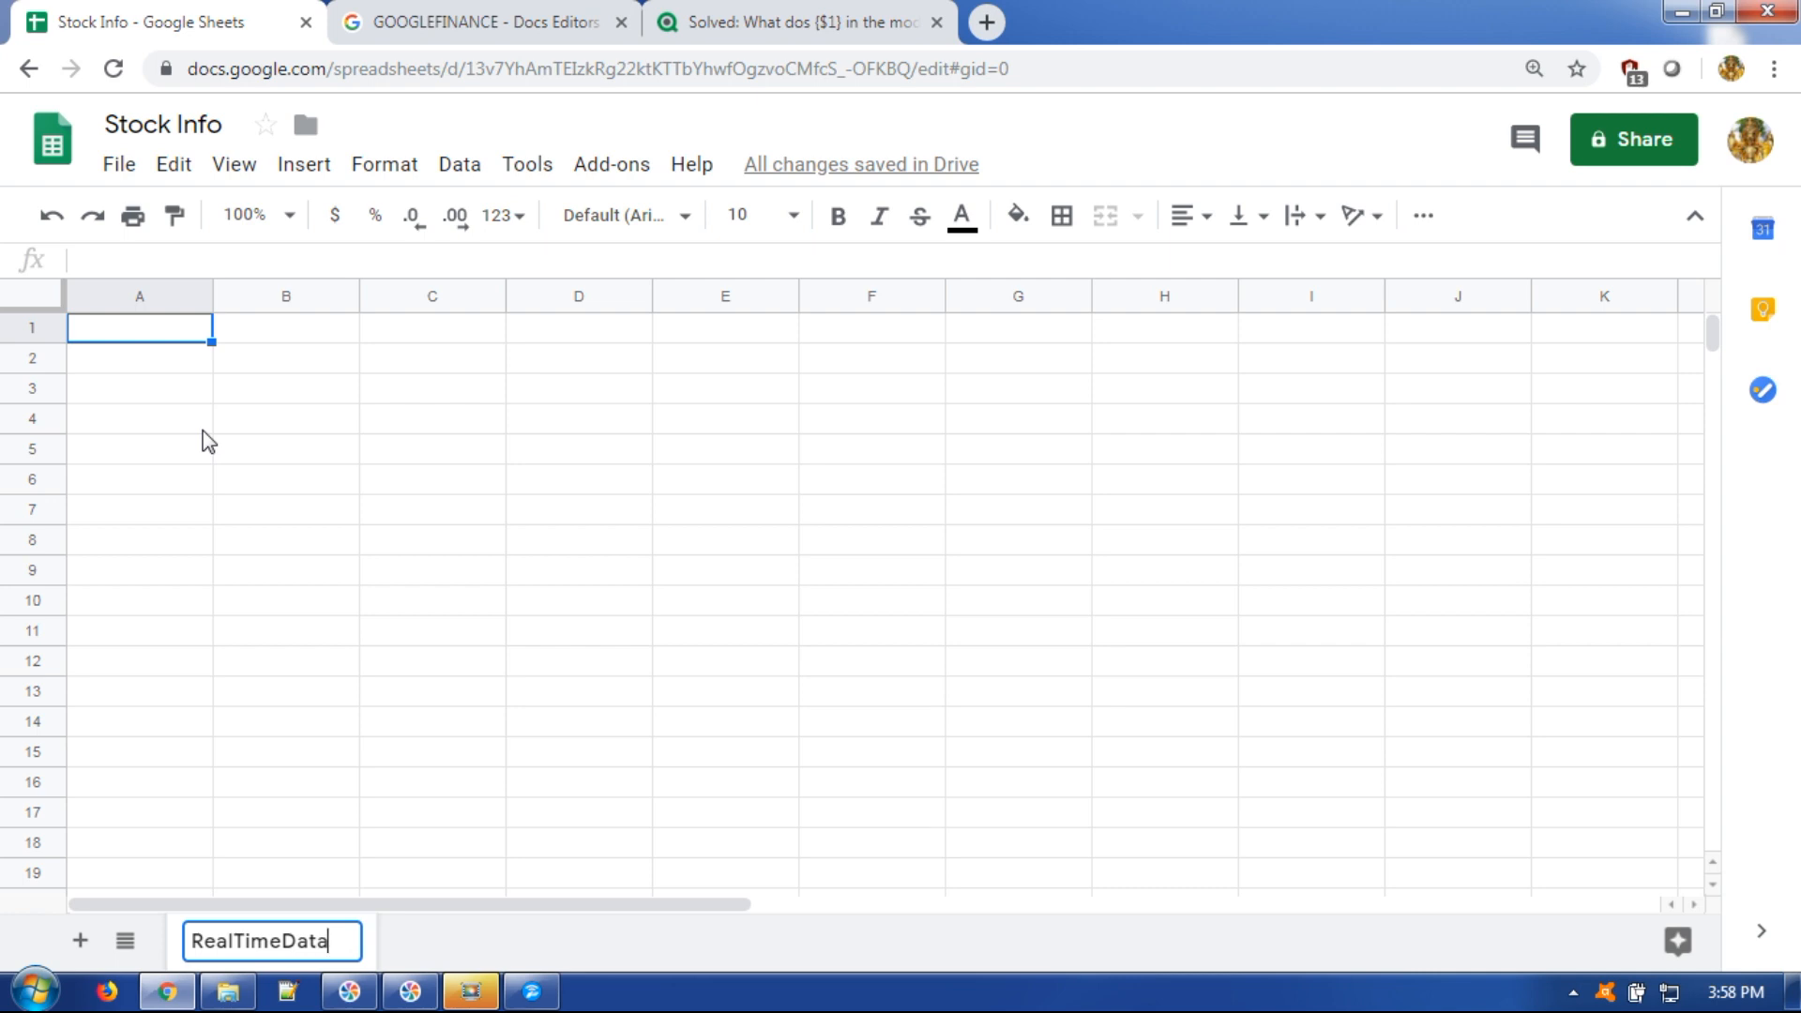
Enter the headers Ticker and Price in A1:B1 and the ticker TCS in A2.
click(145, 335)
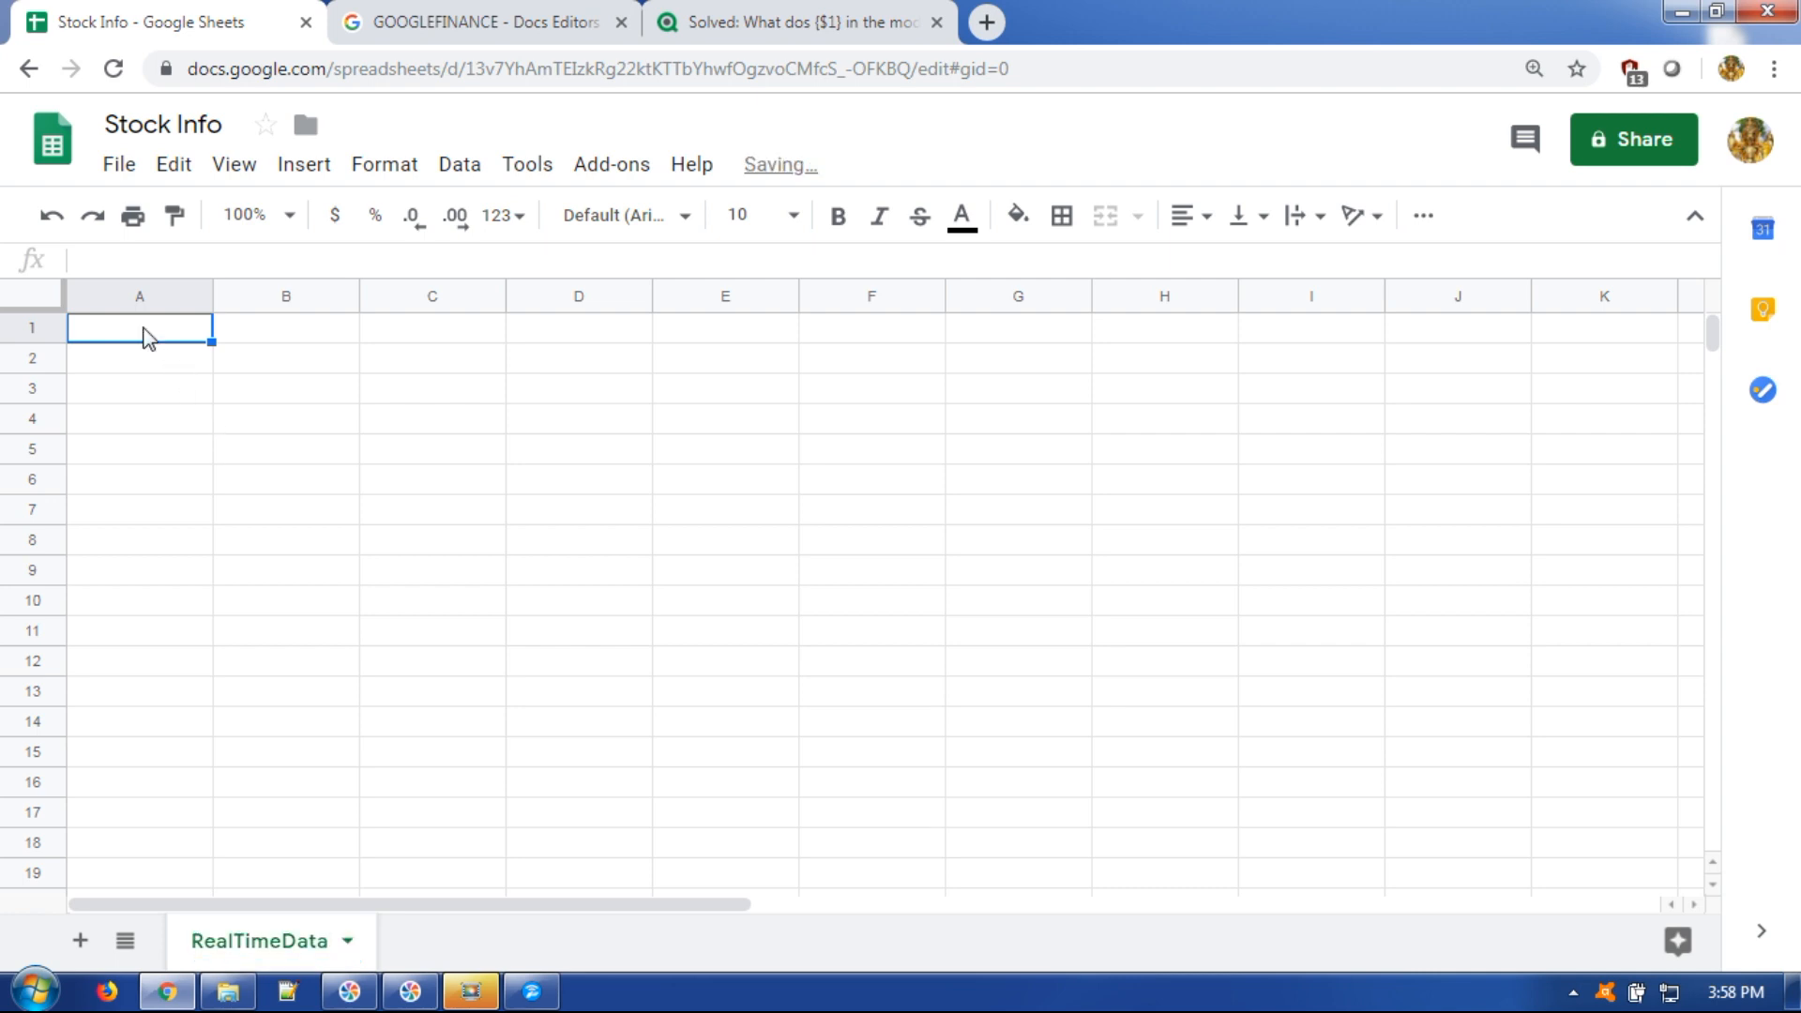
text(Ticker)
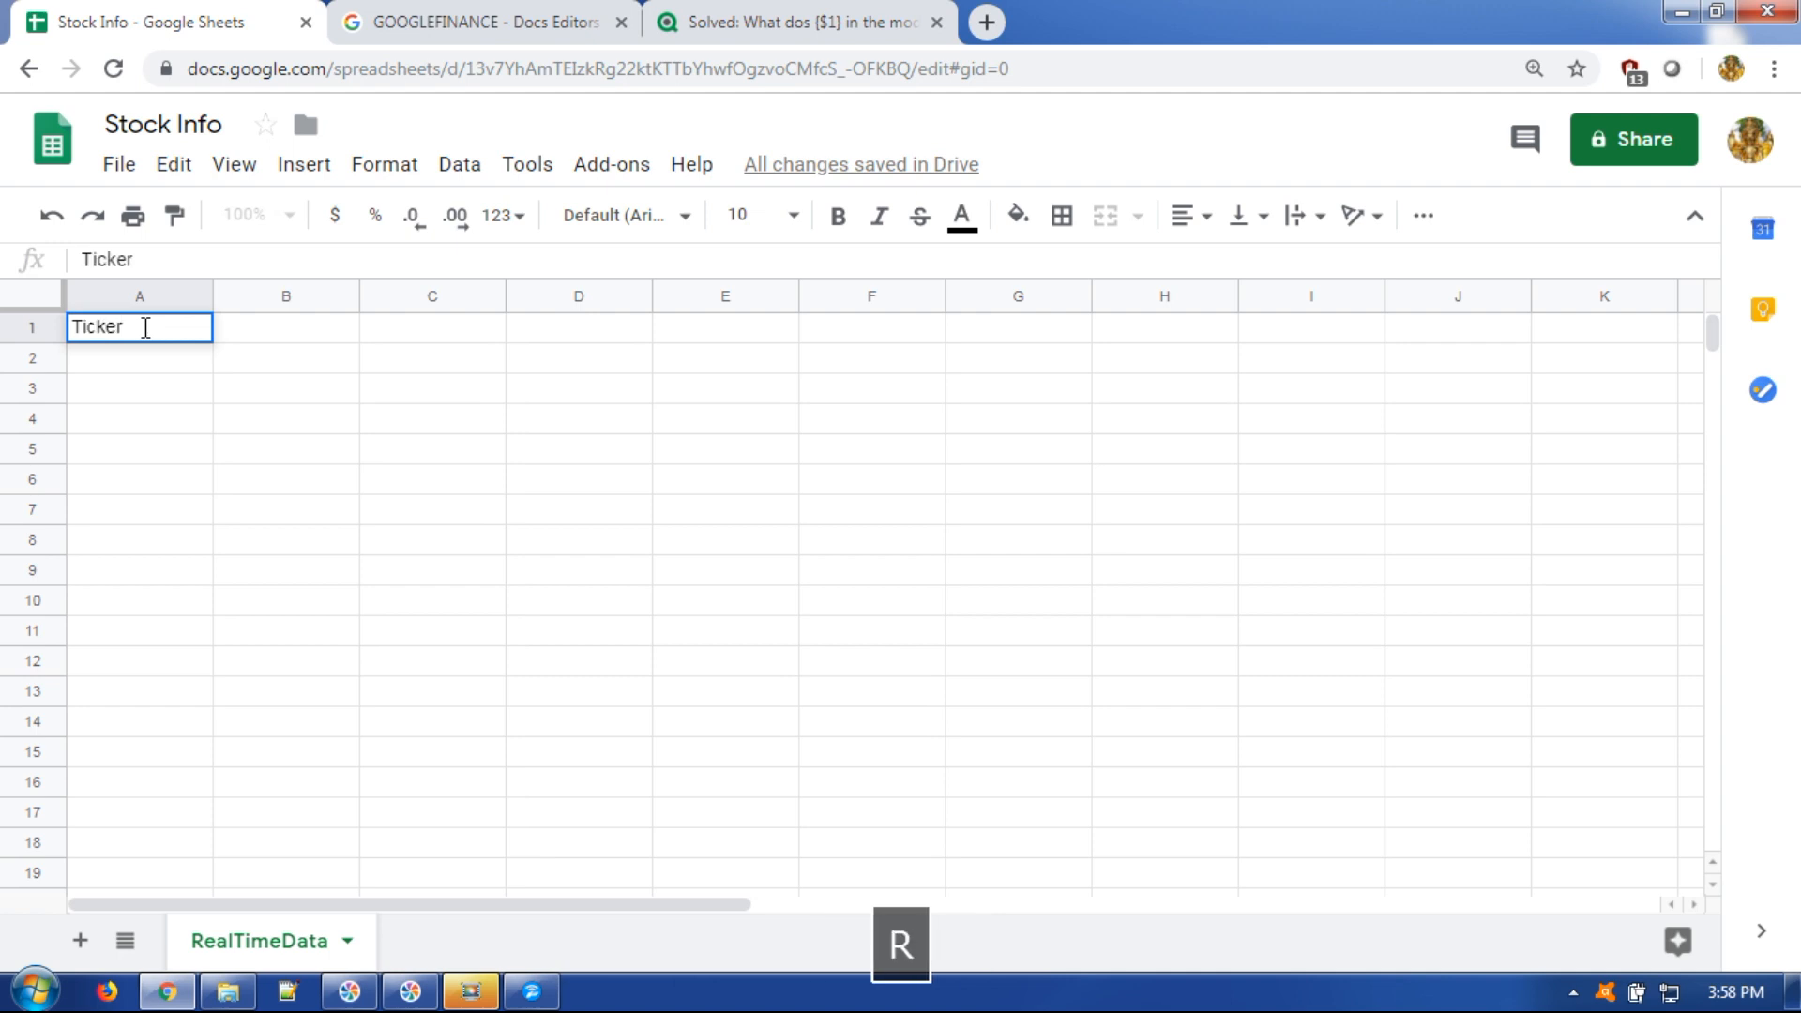
key(Tab)
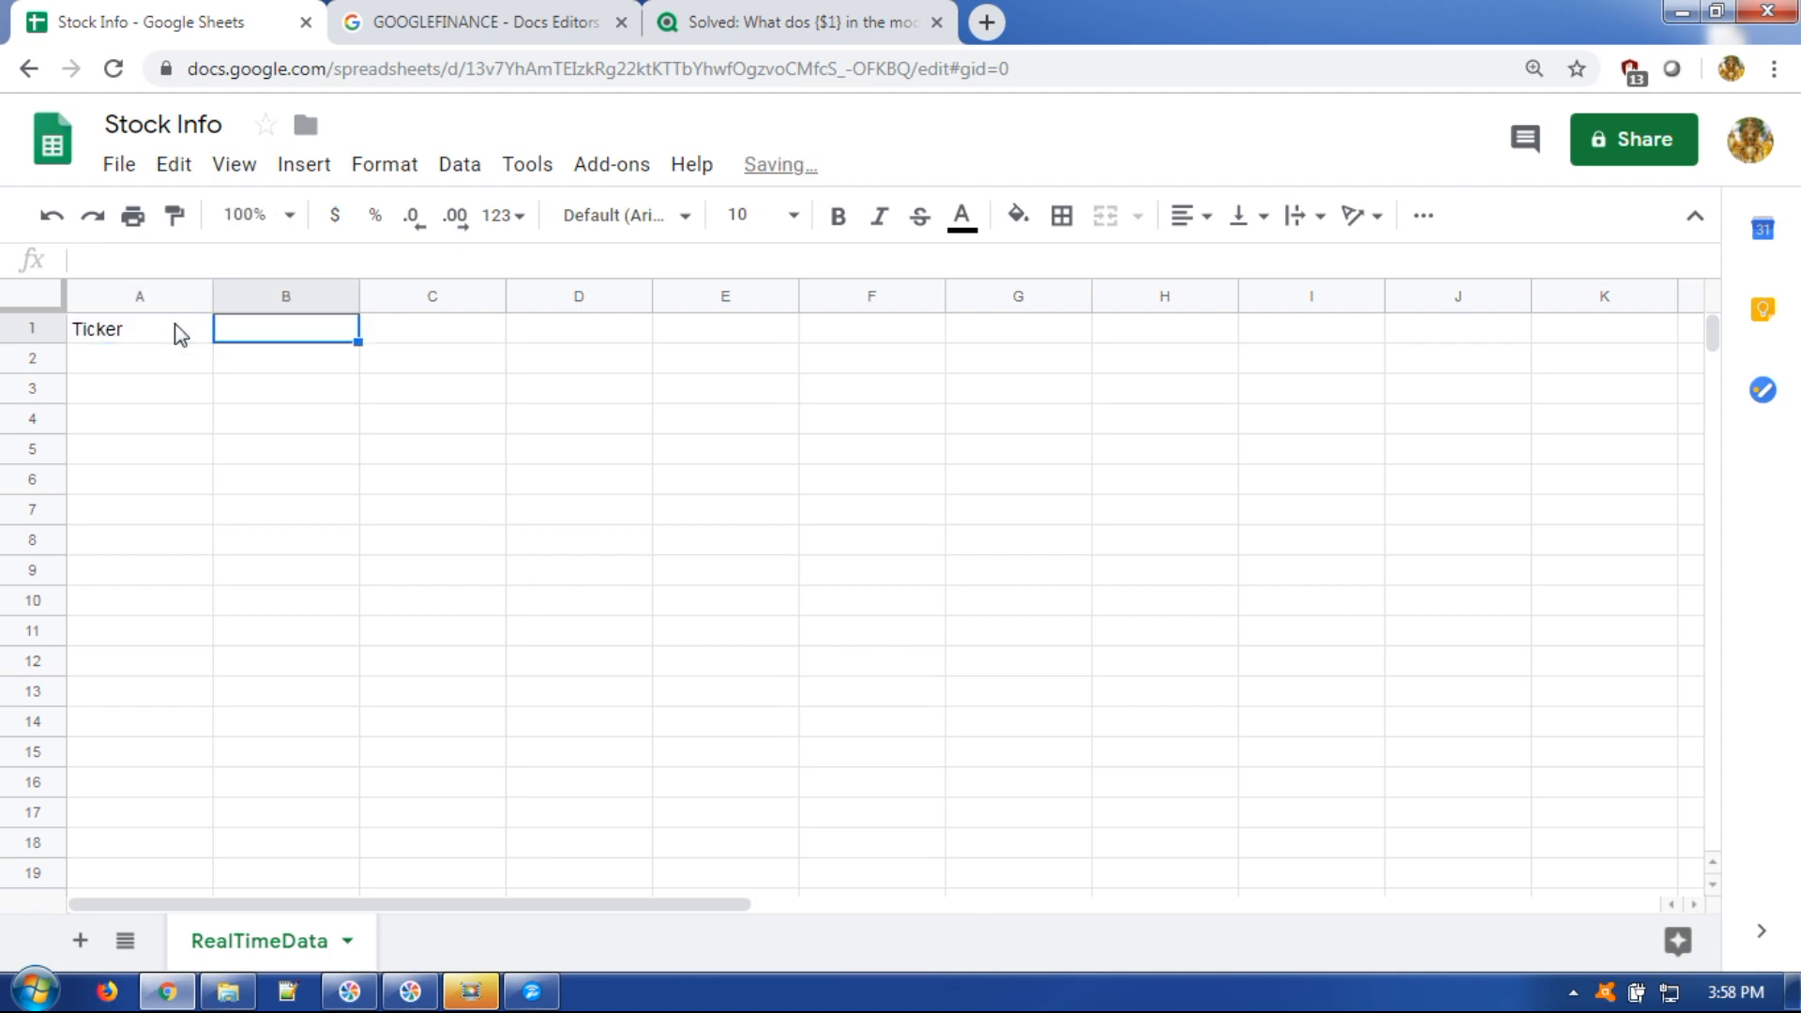
text(Price)
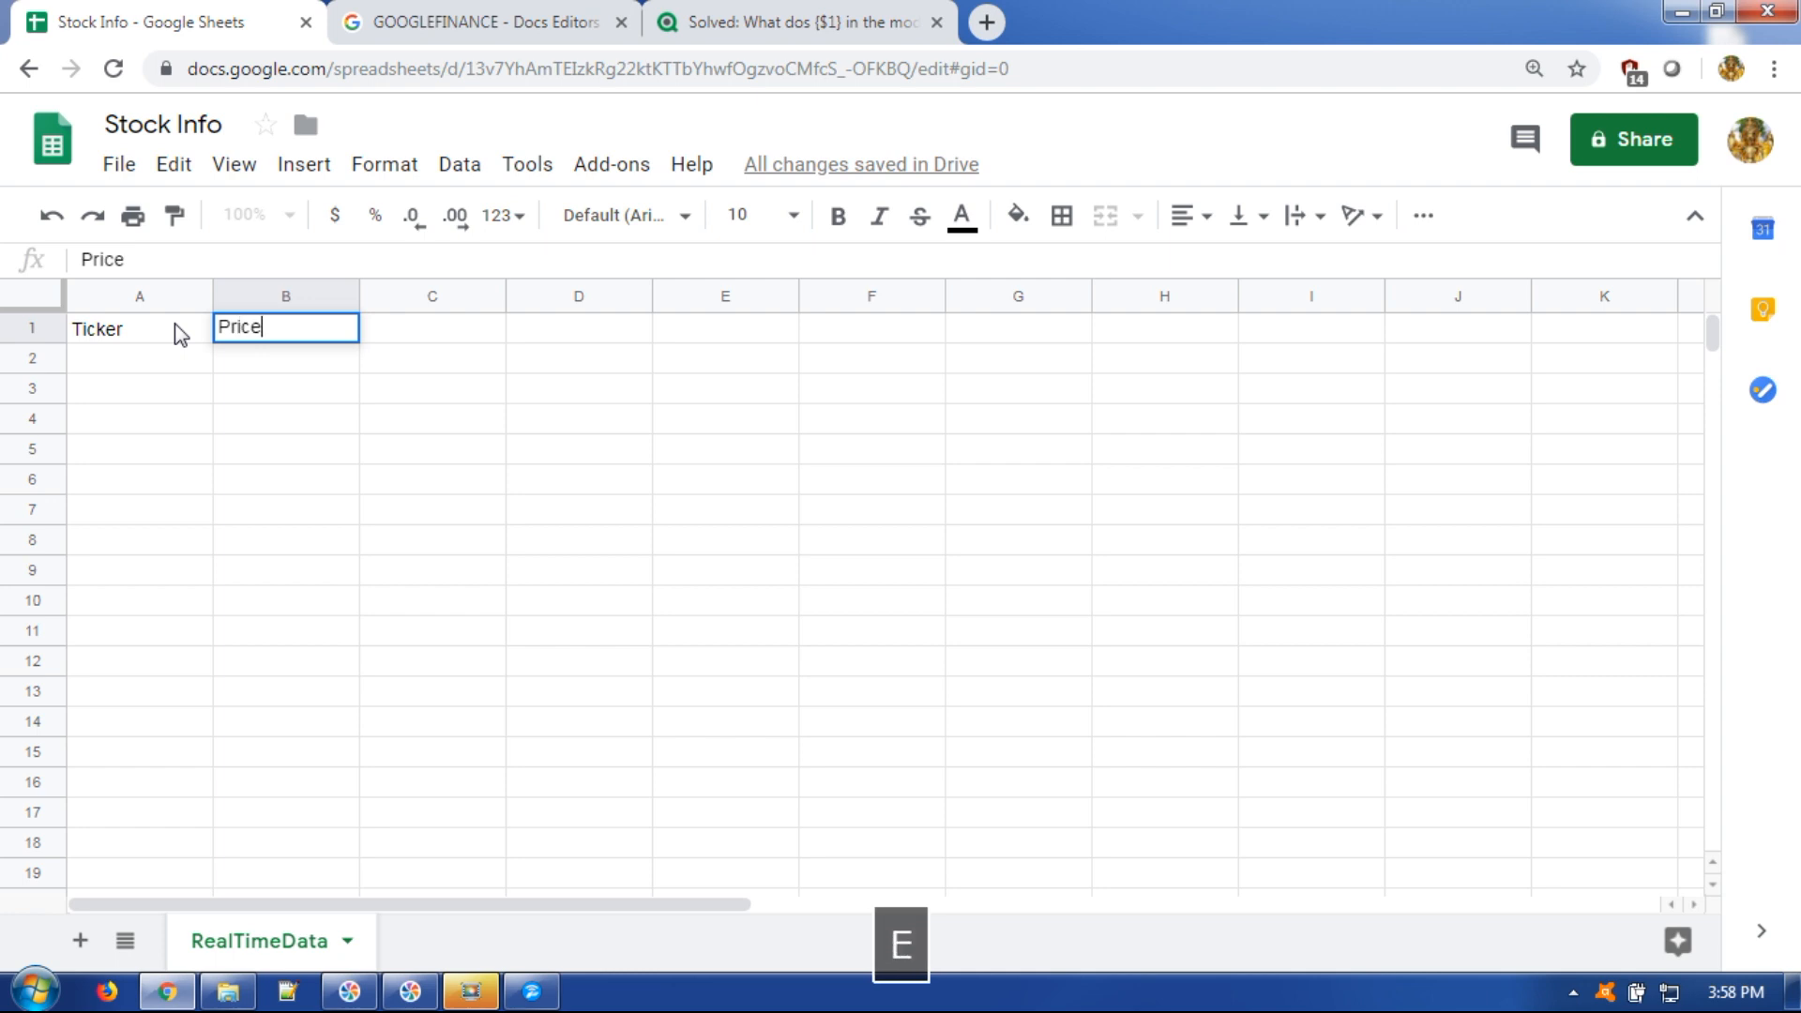
key(Return)
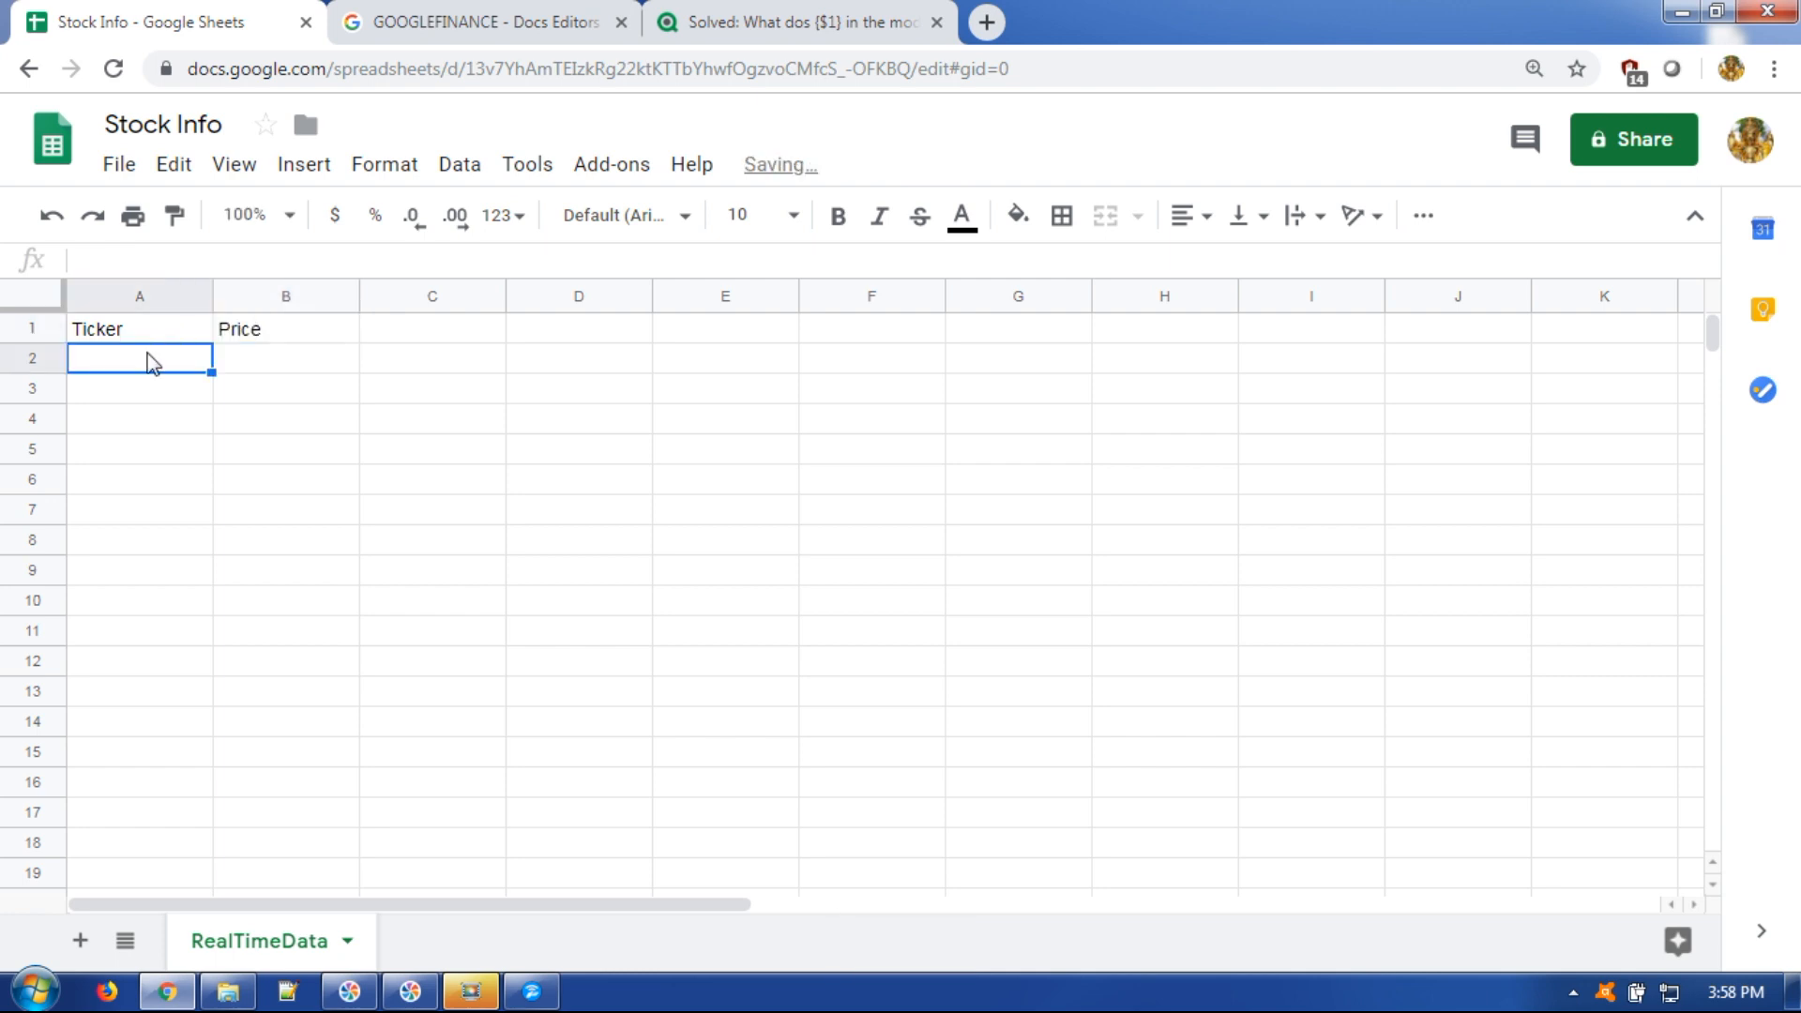
text(TCS)
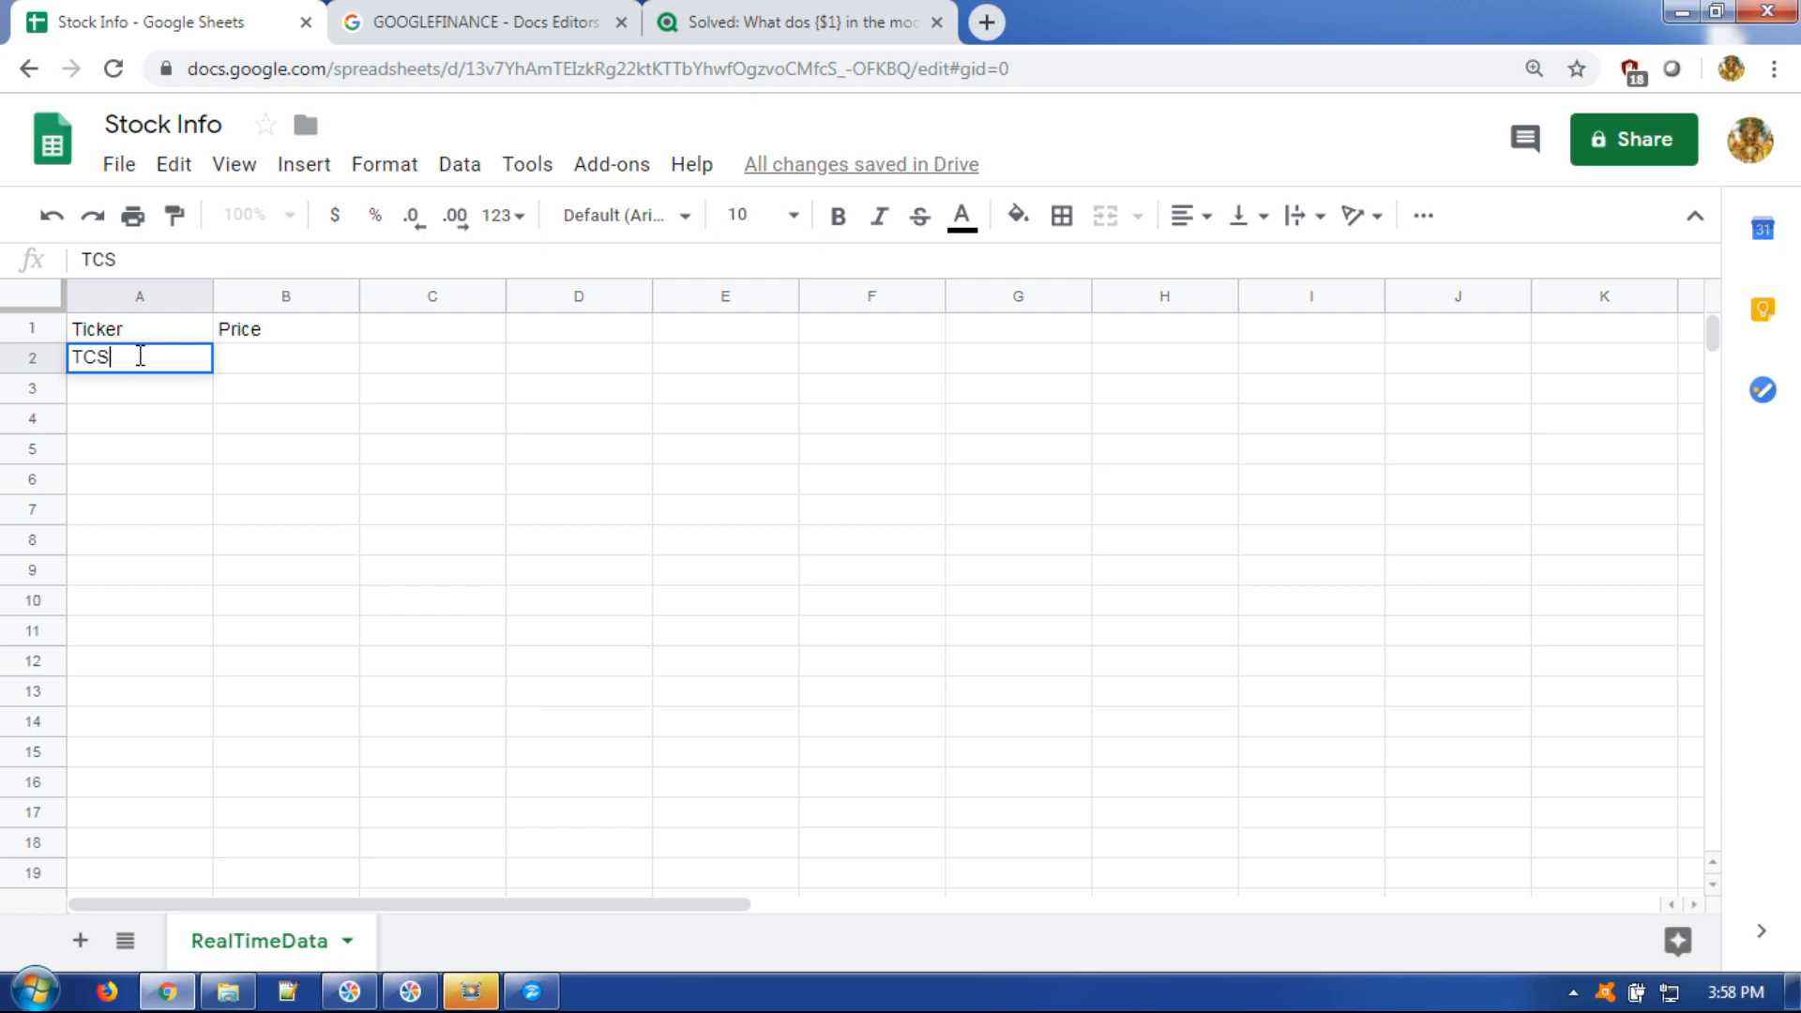
click(262, 366)
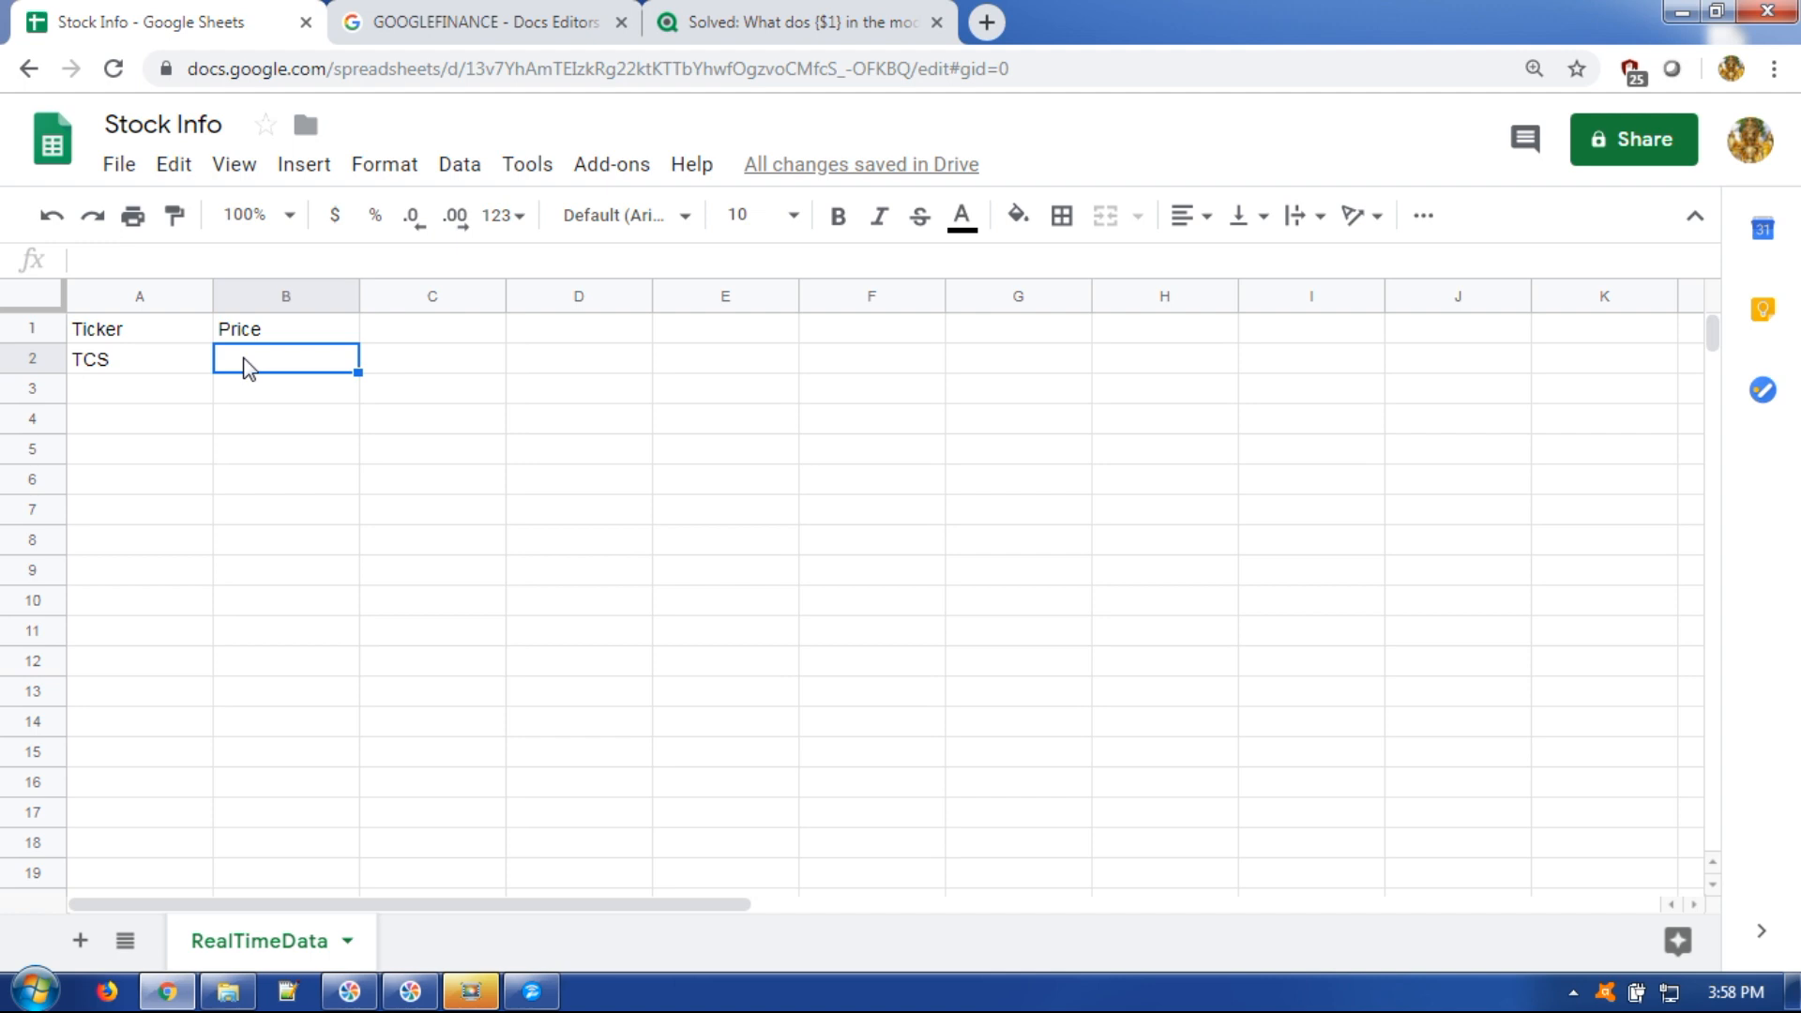
Start B2's formula as =GOOGLEFINANCE("NSE:"&A2, leaving the attribute argument to fill in.
text(=G)
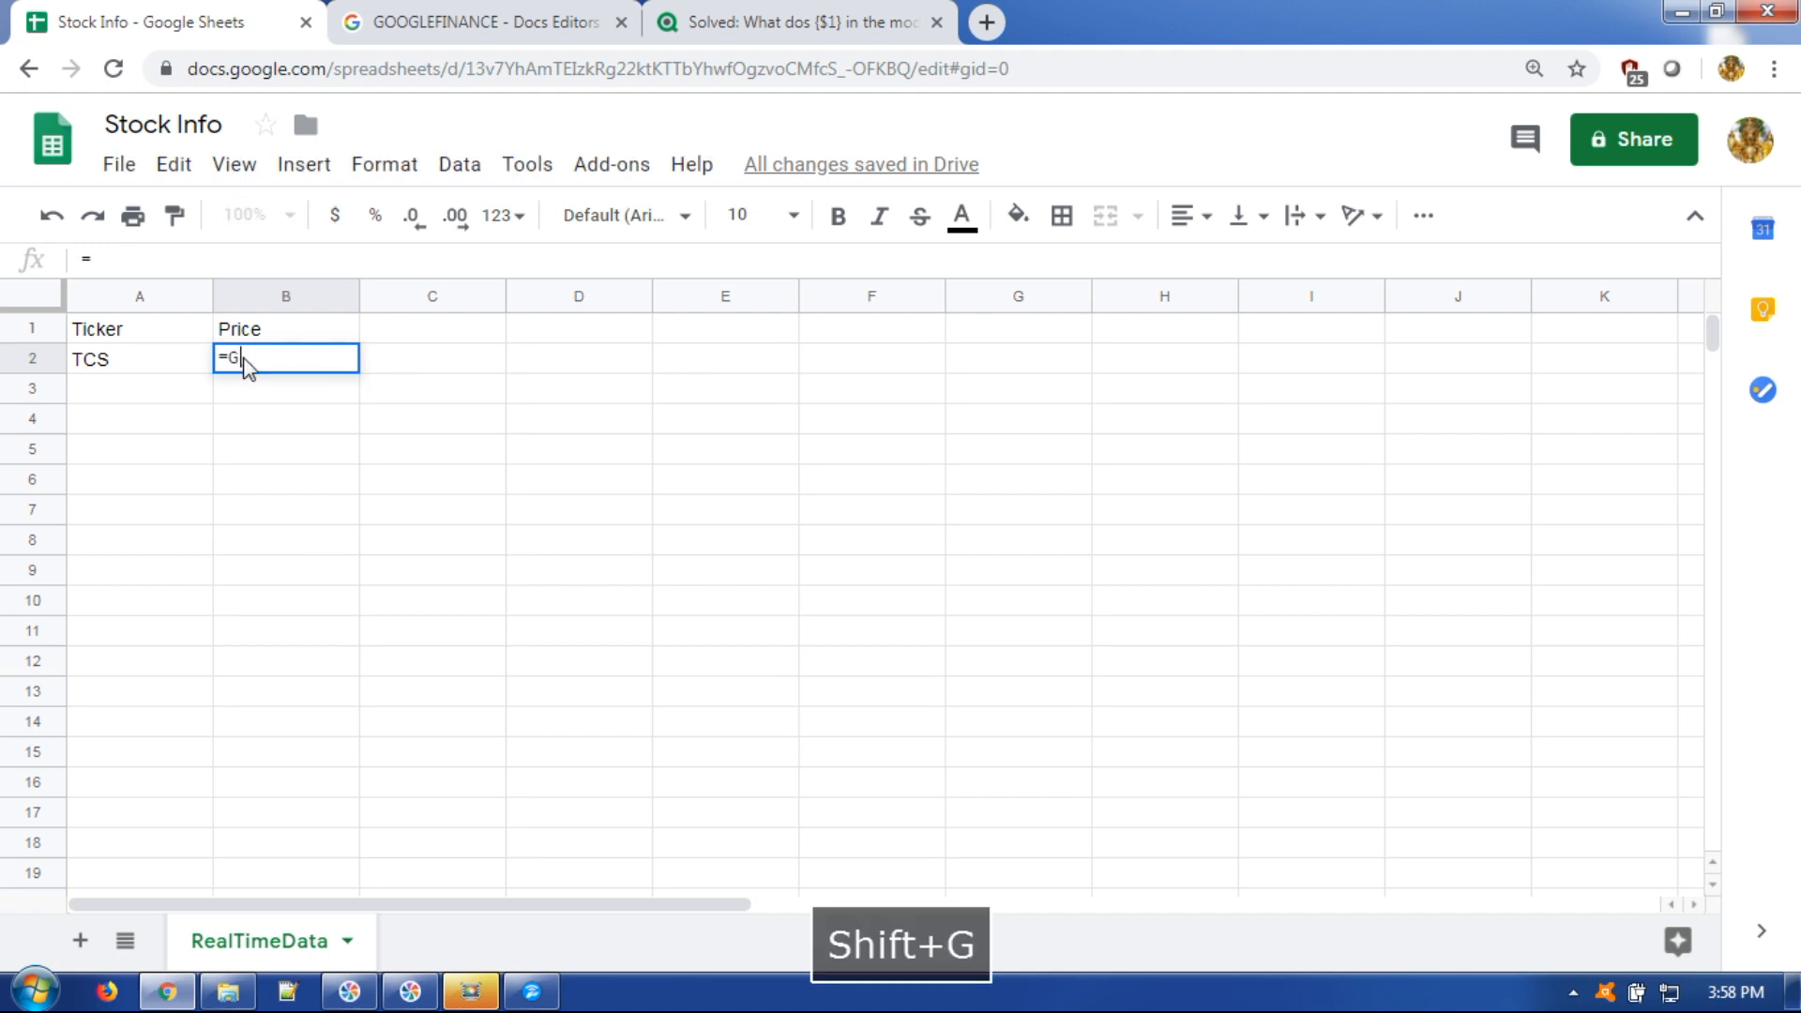
text(OO)
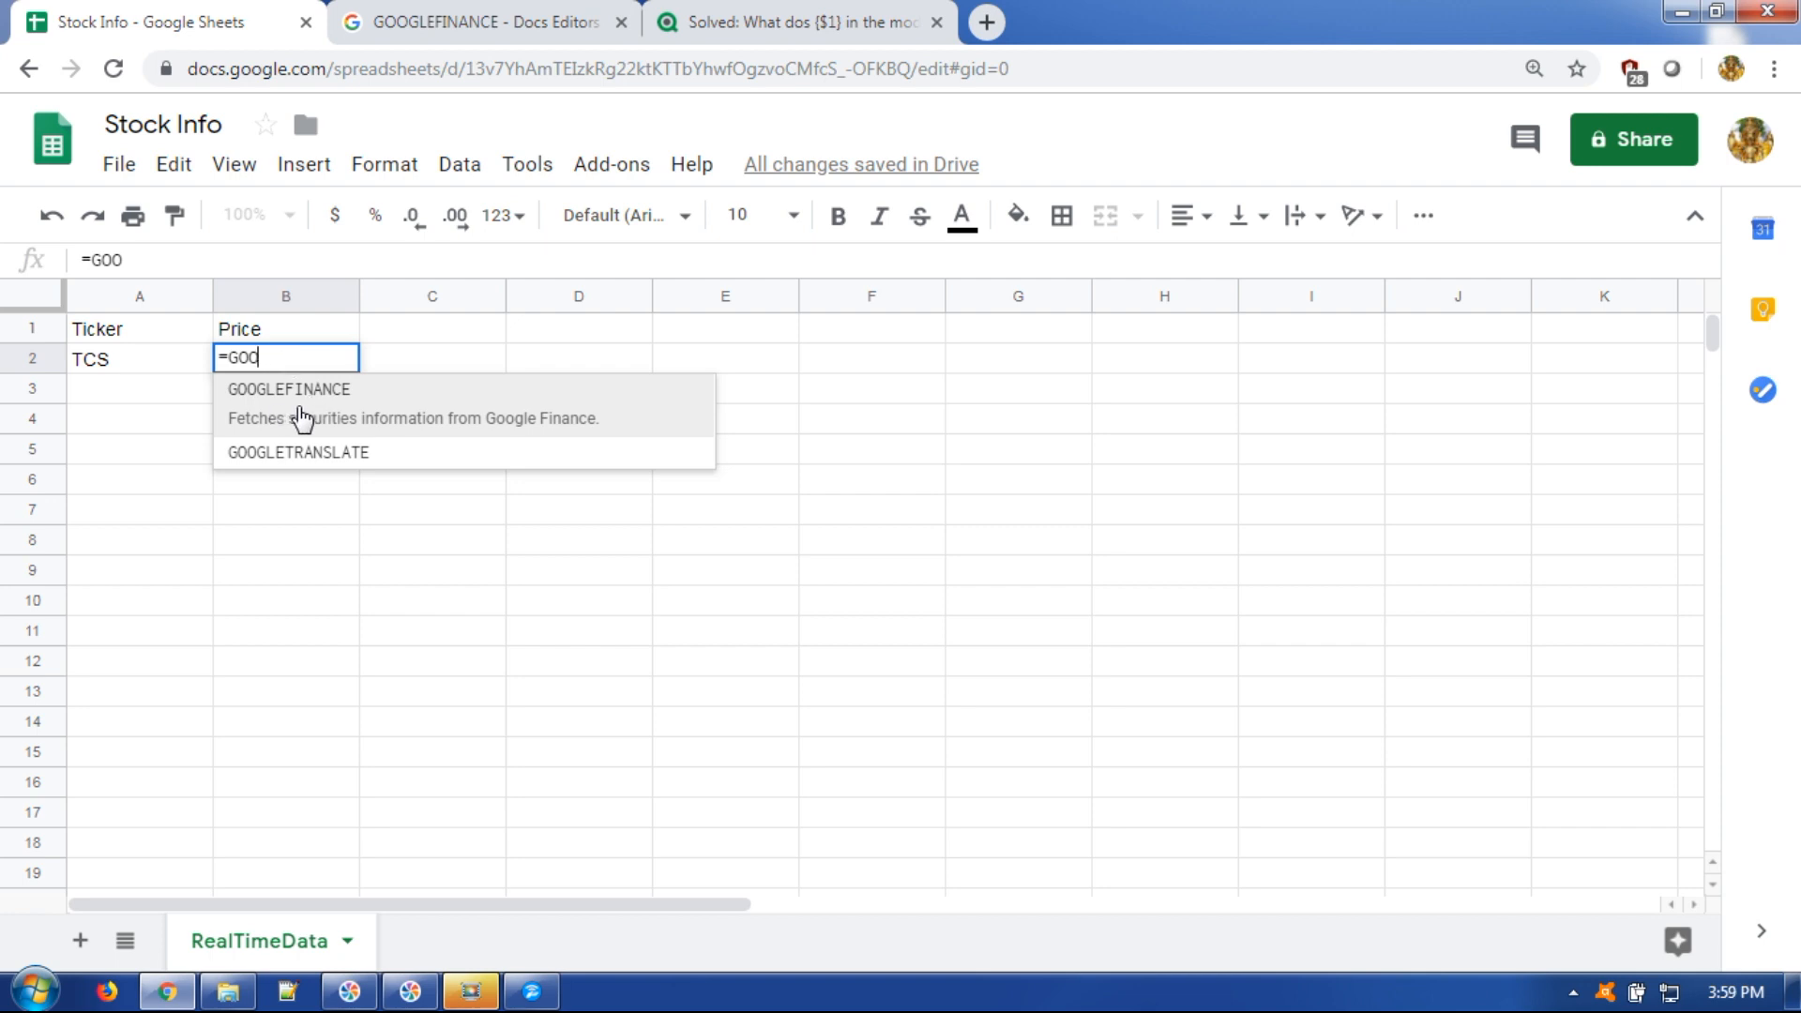
key(Tab)
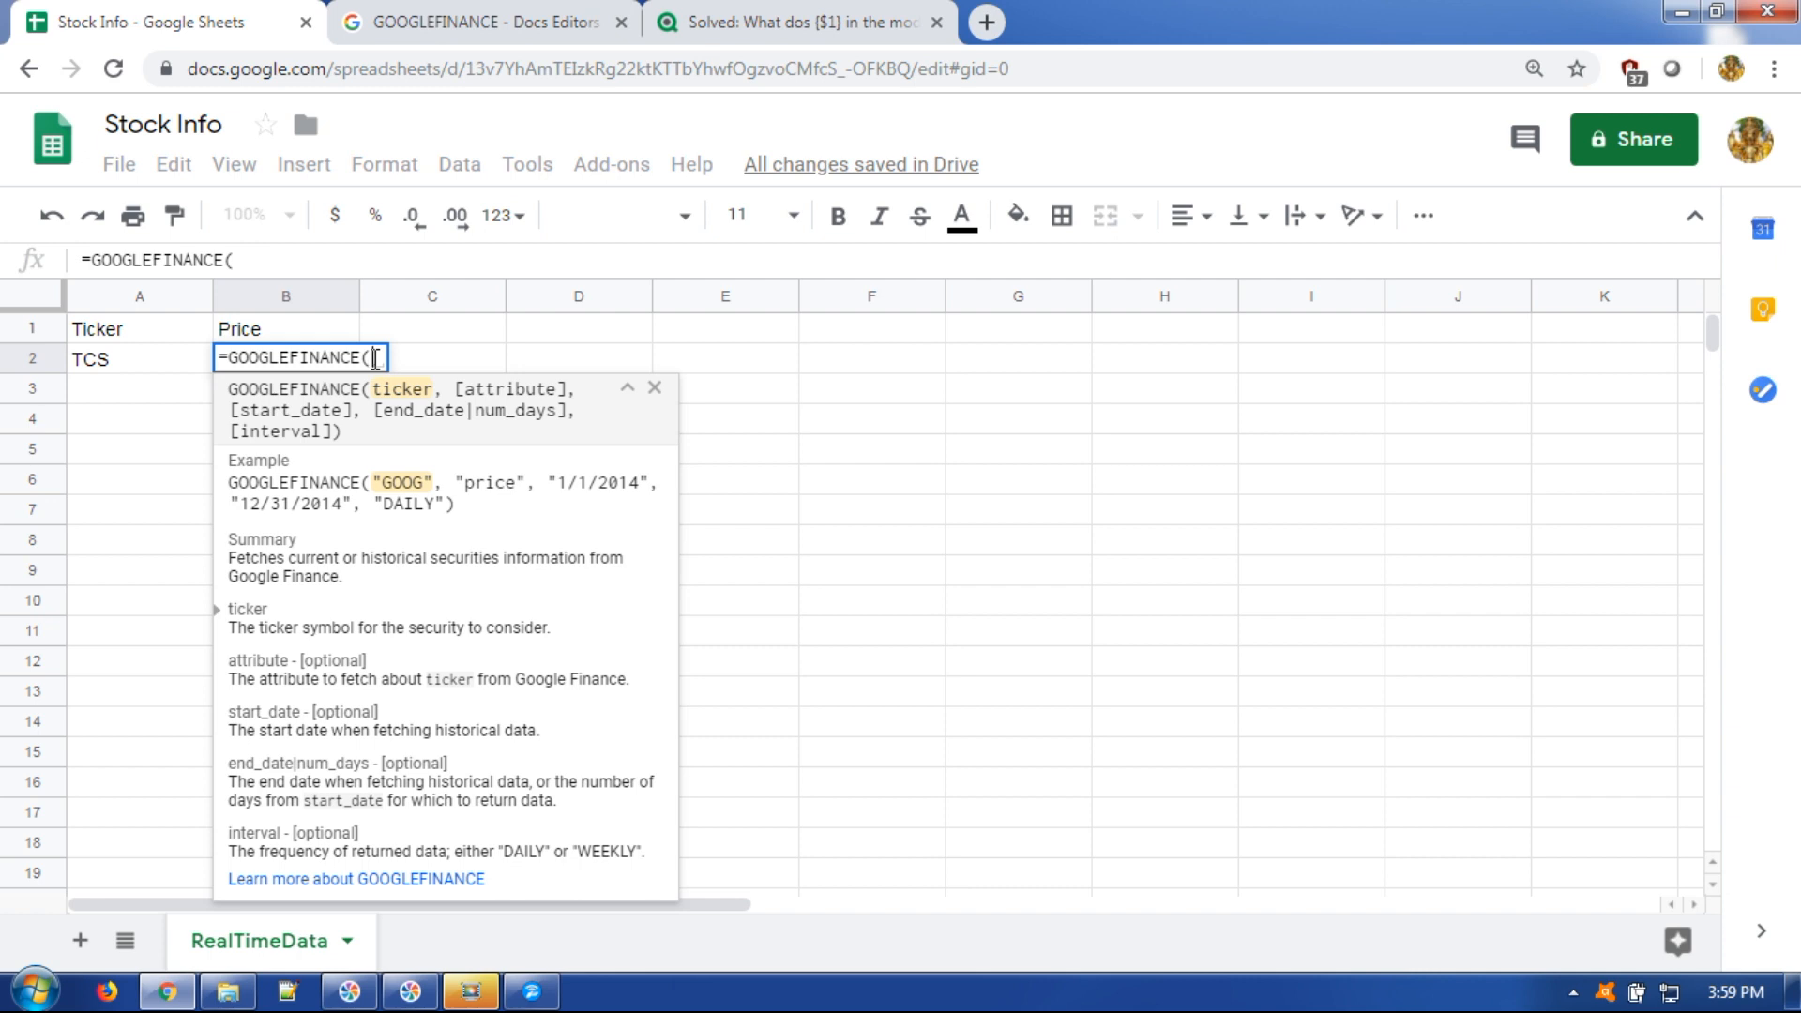
text(")
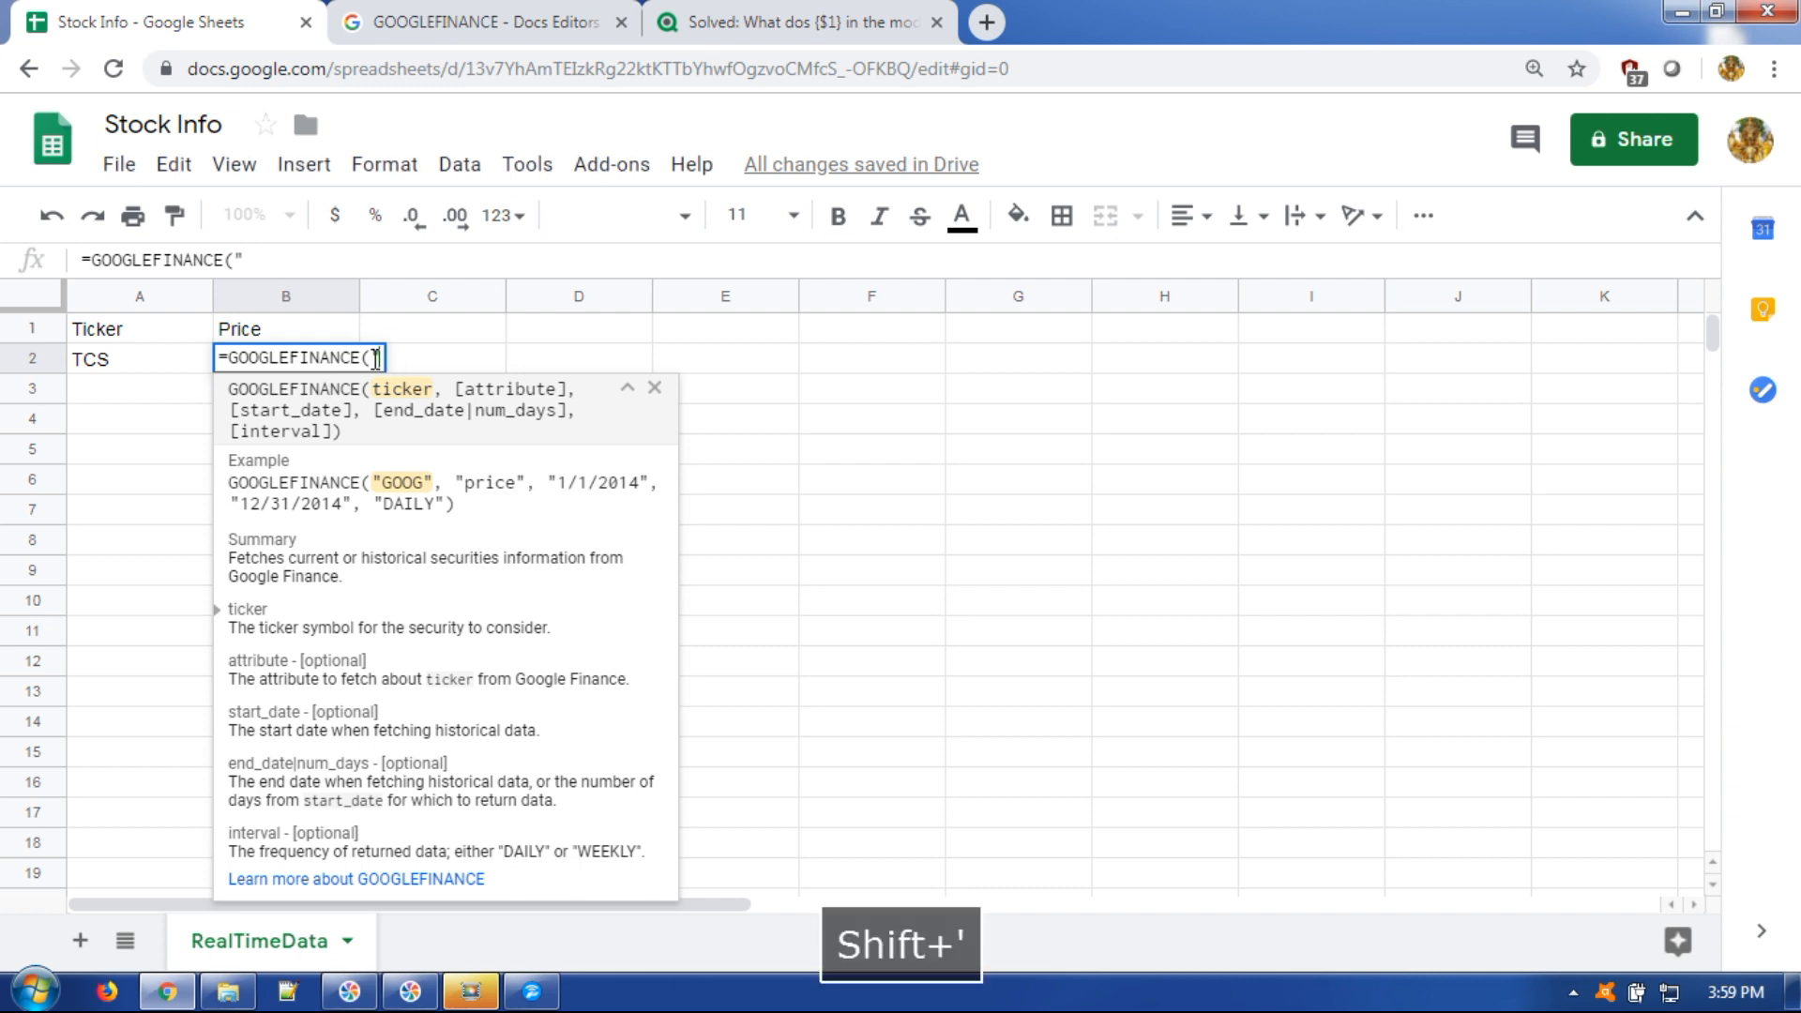
text(NSE)
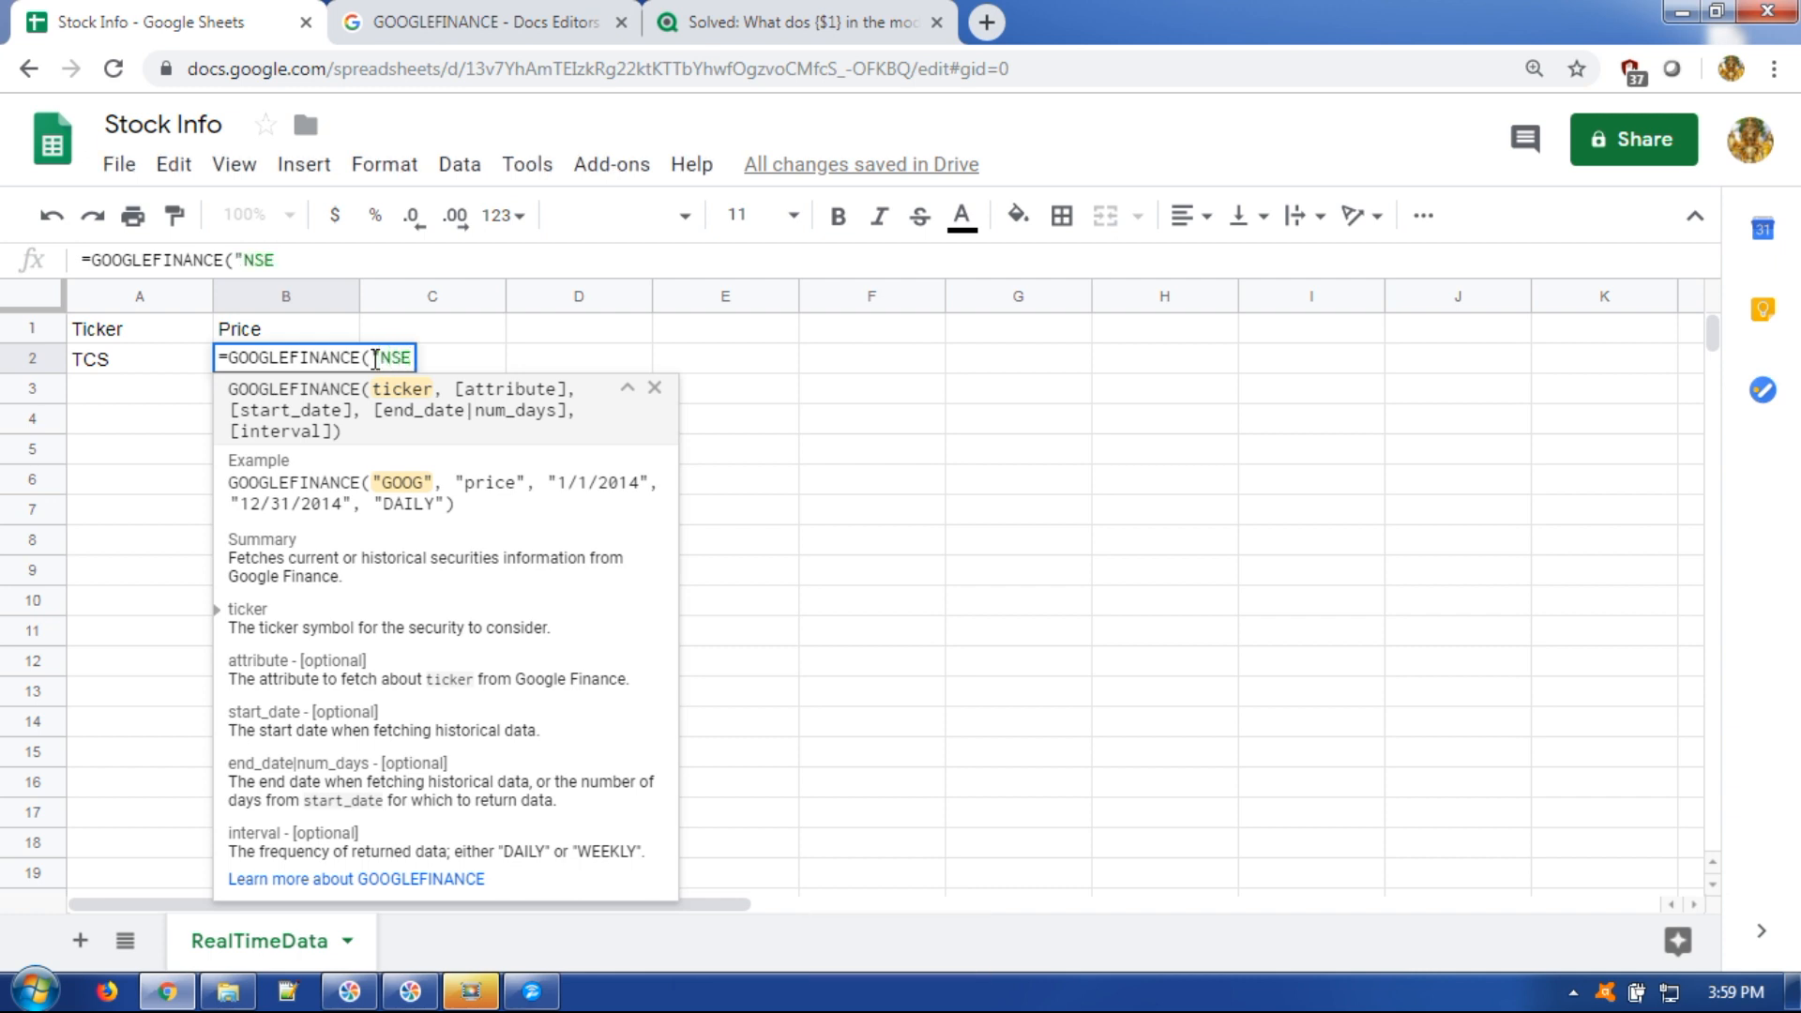
text(:)
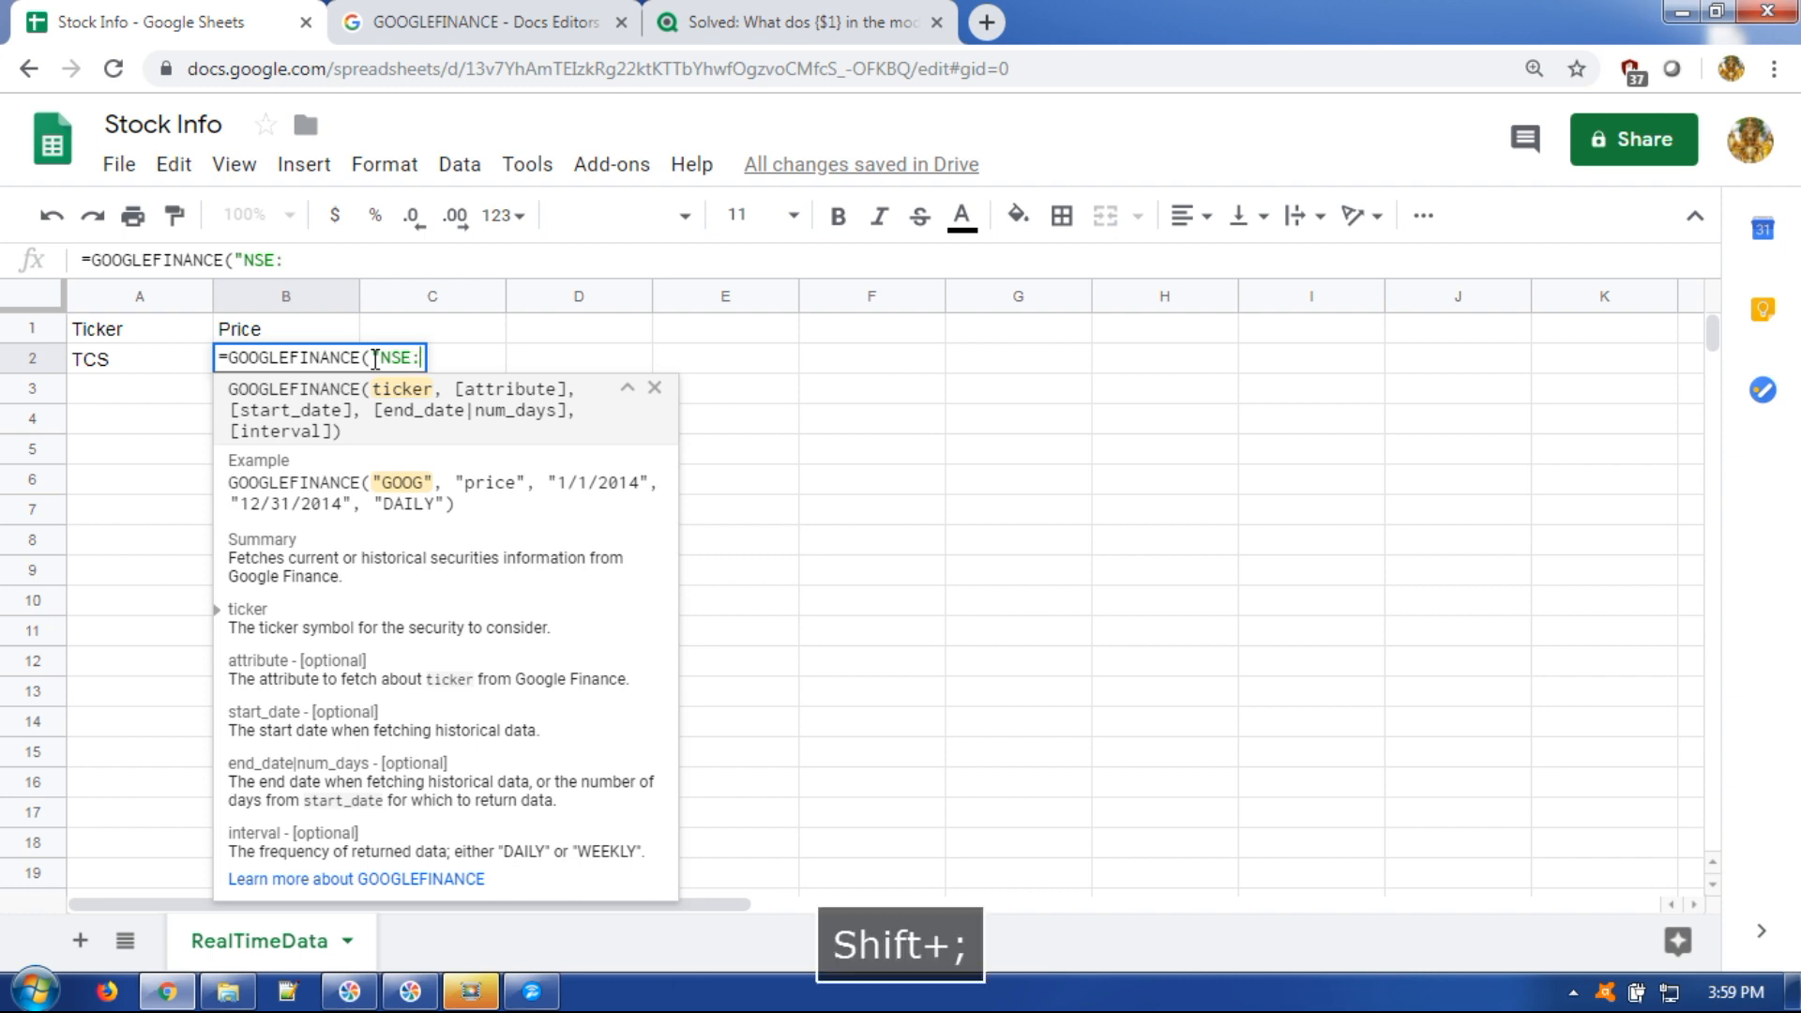
text(")
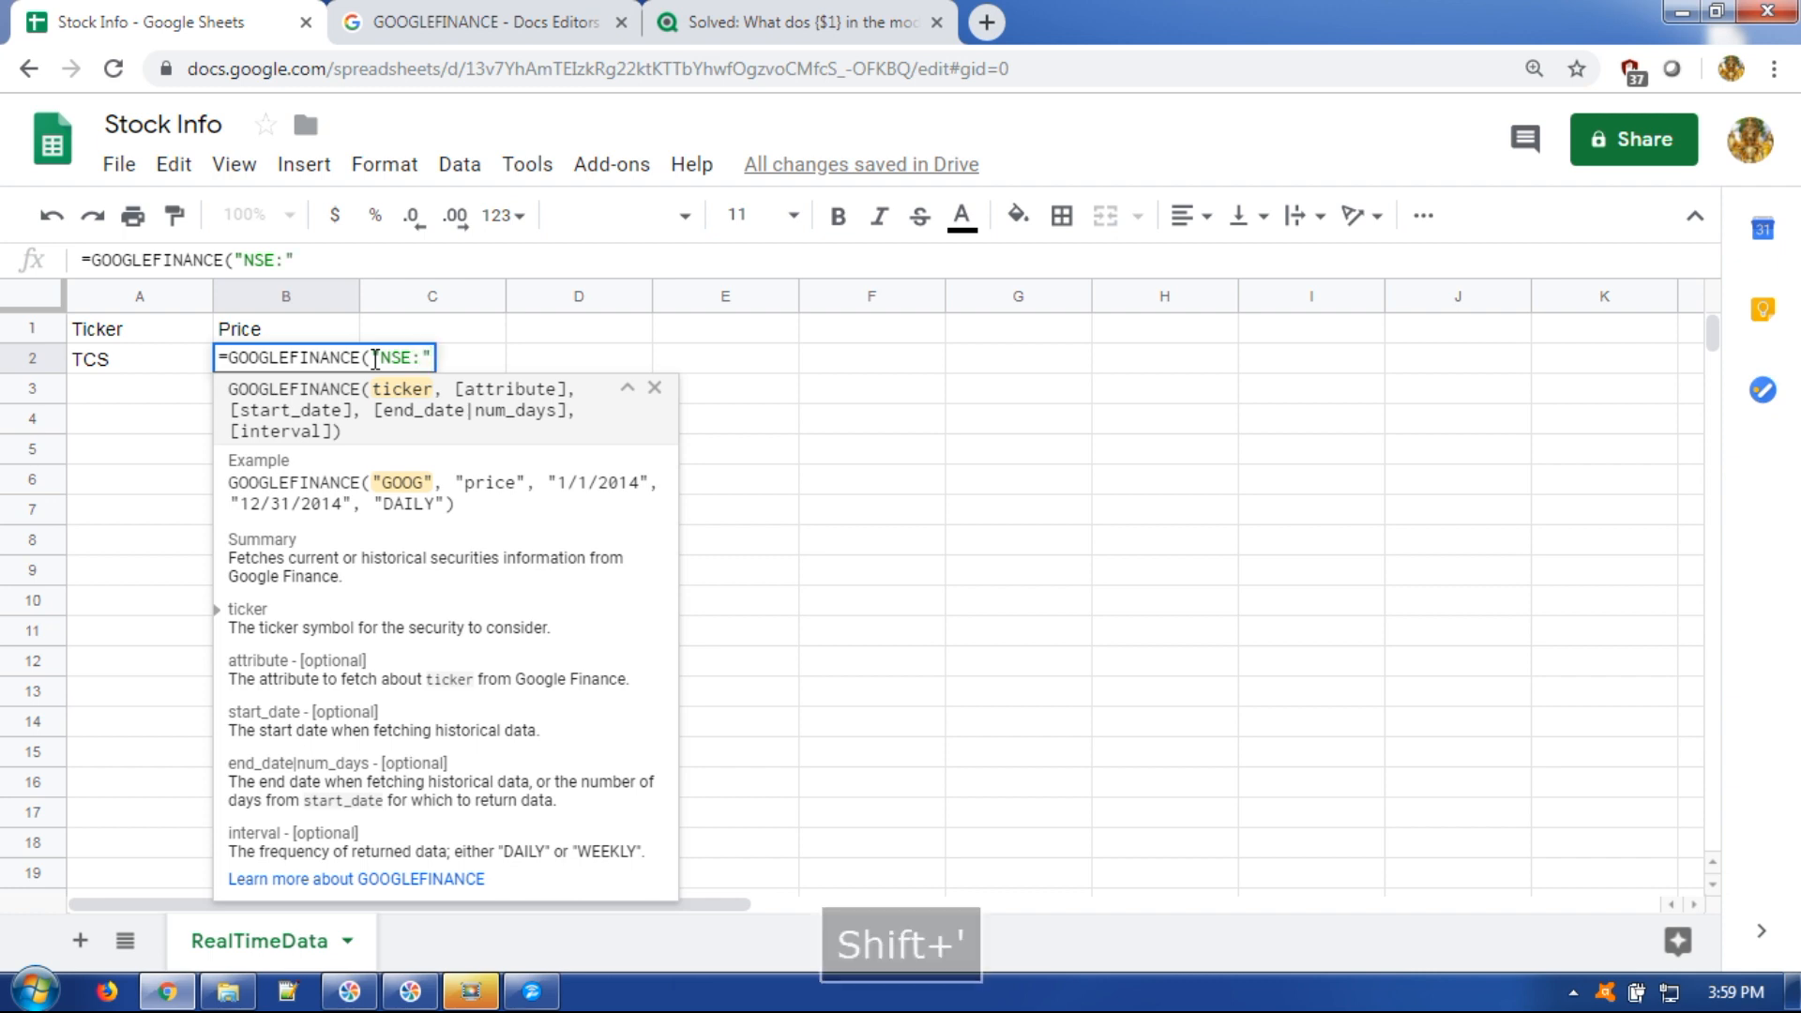
text(&)
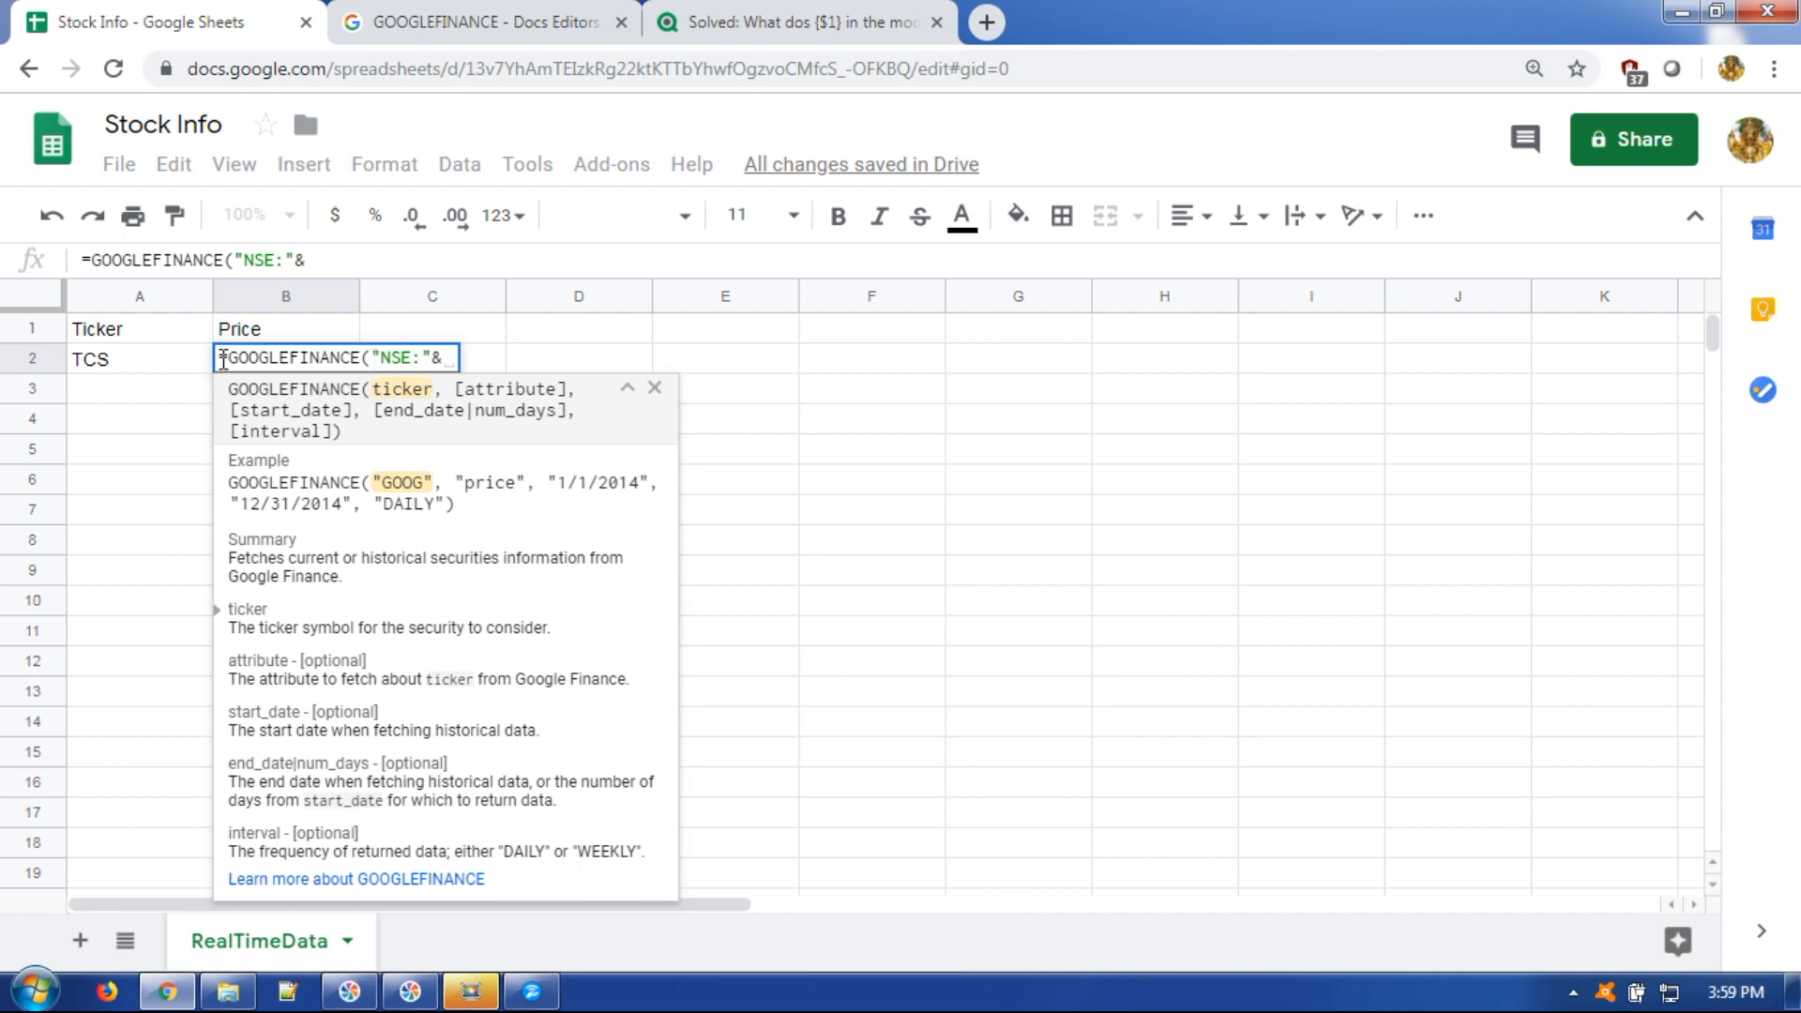
click(127, 372)
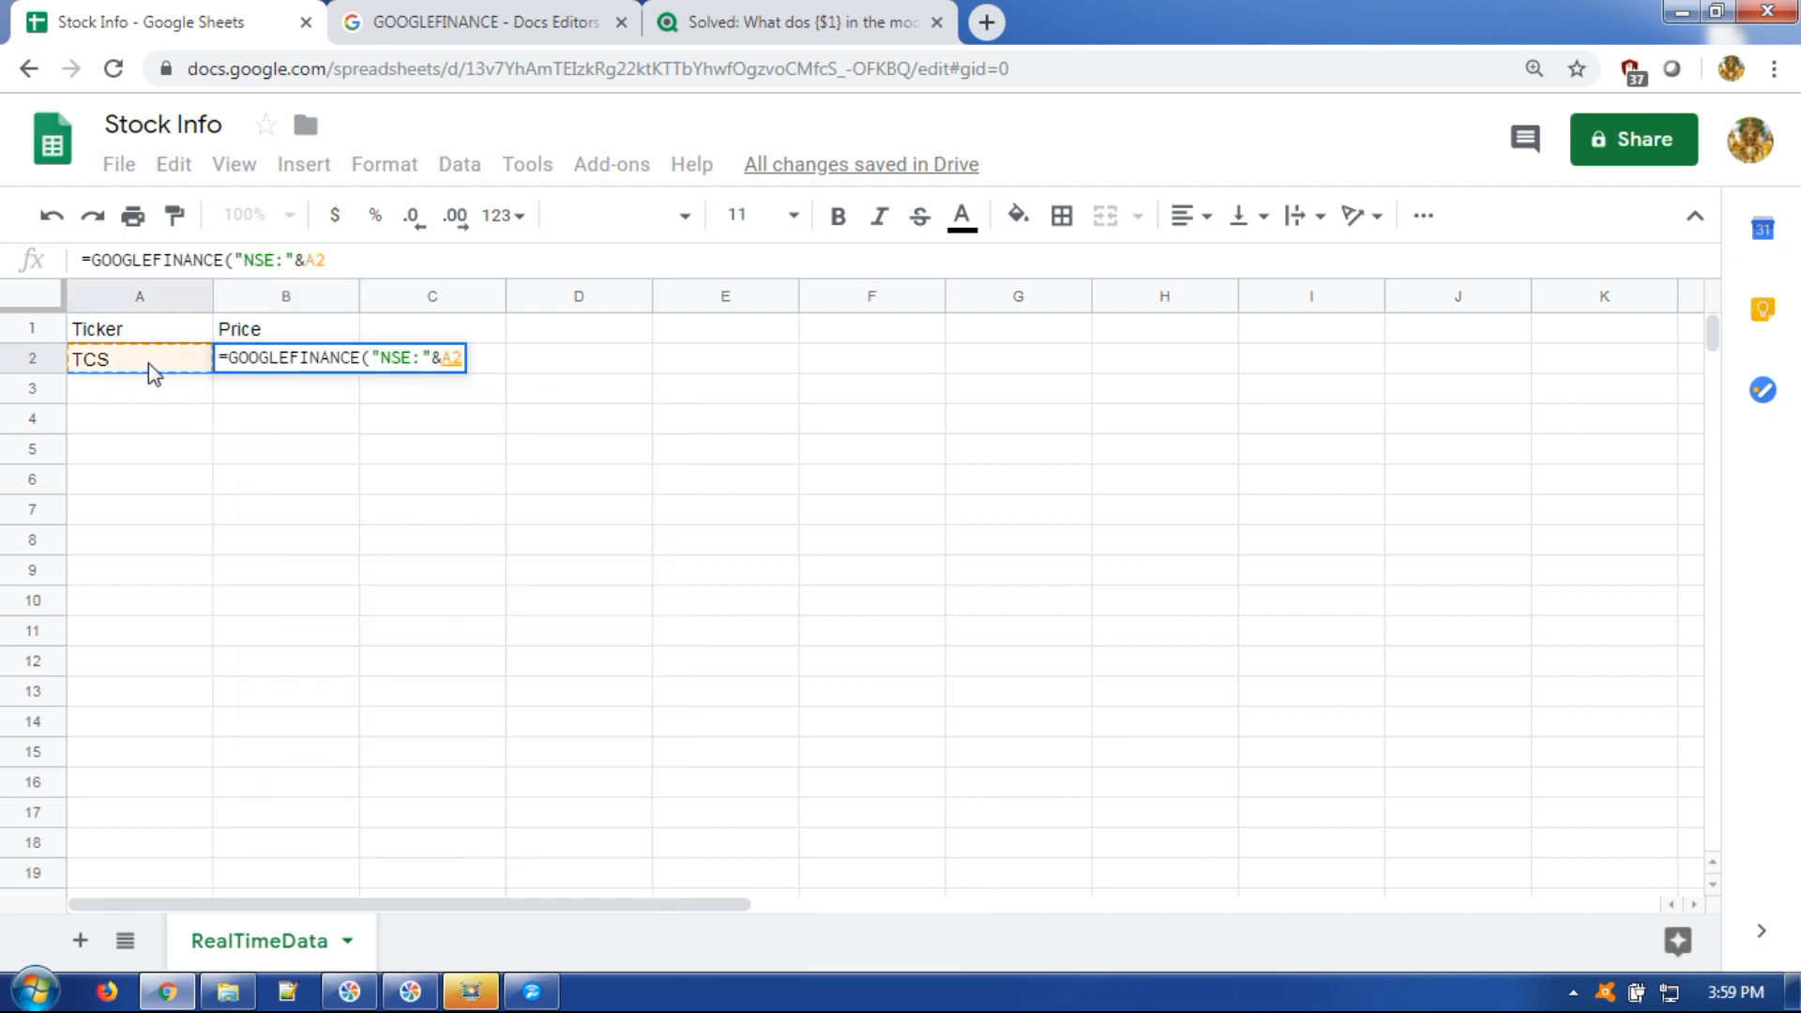
text(,)
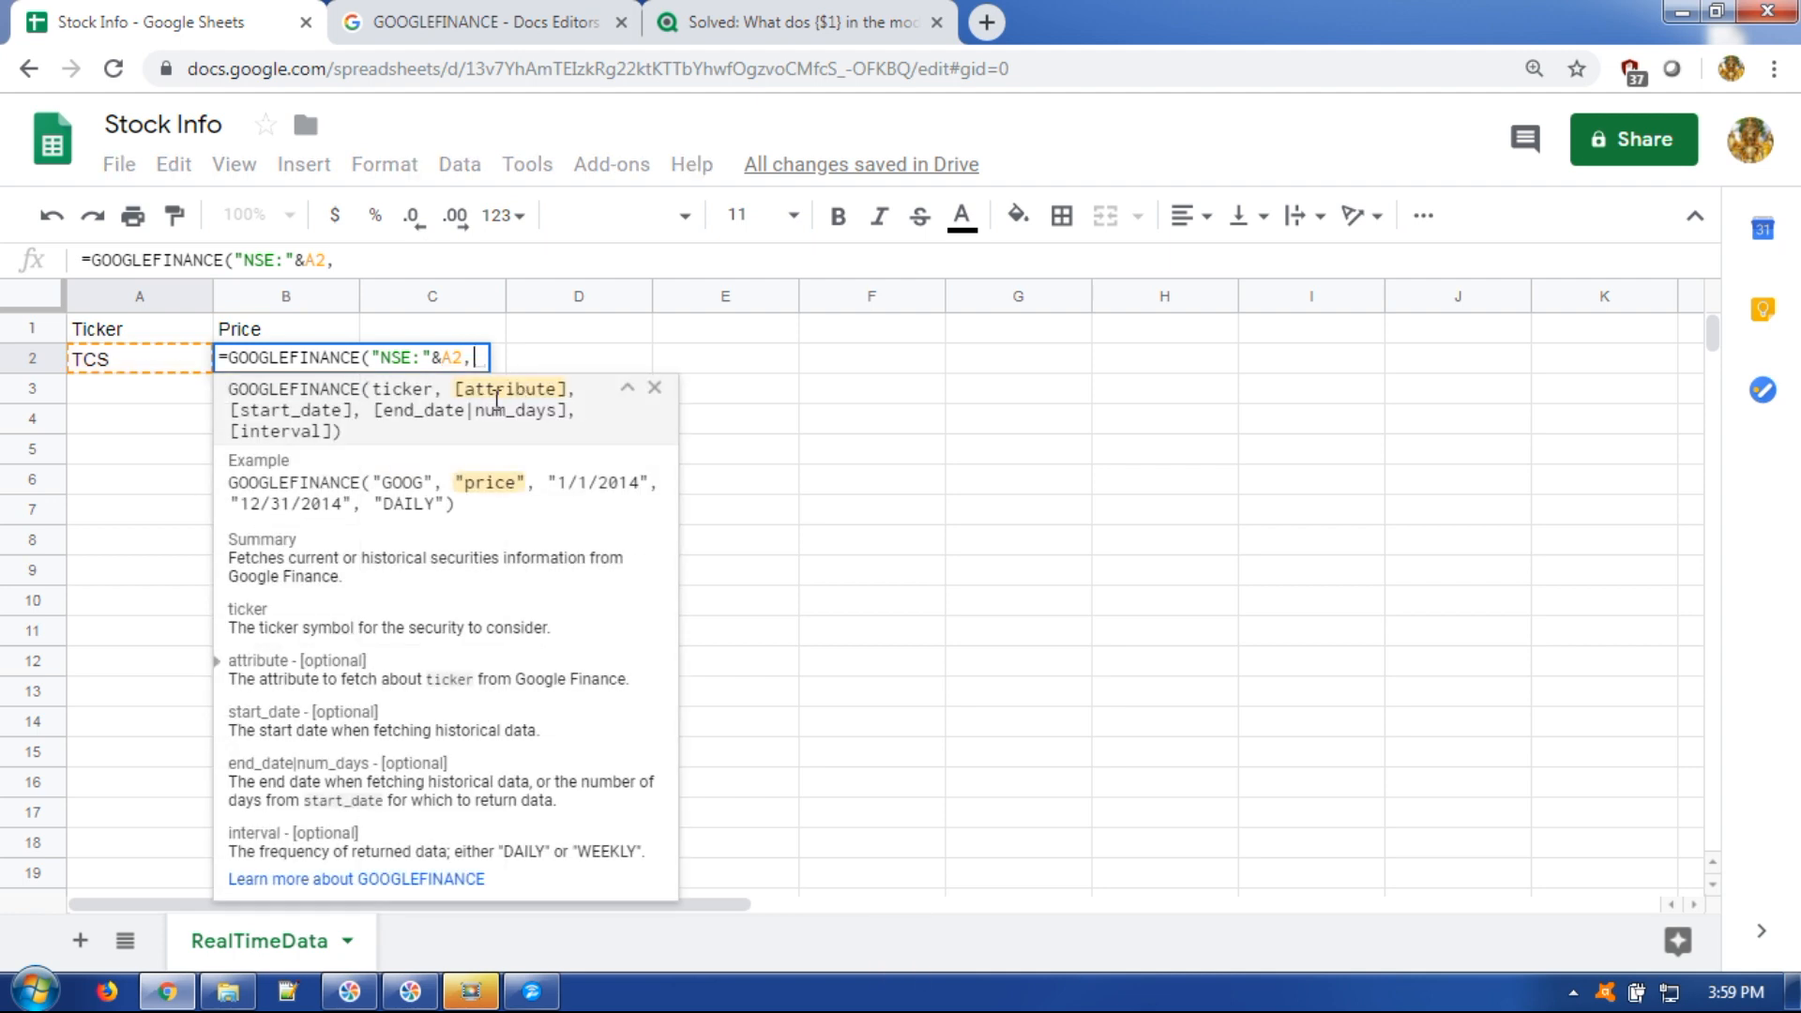
click(566, 11)
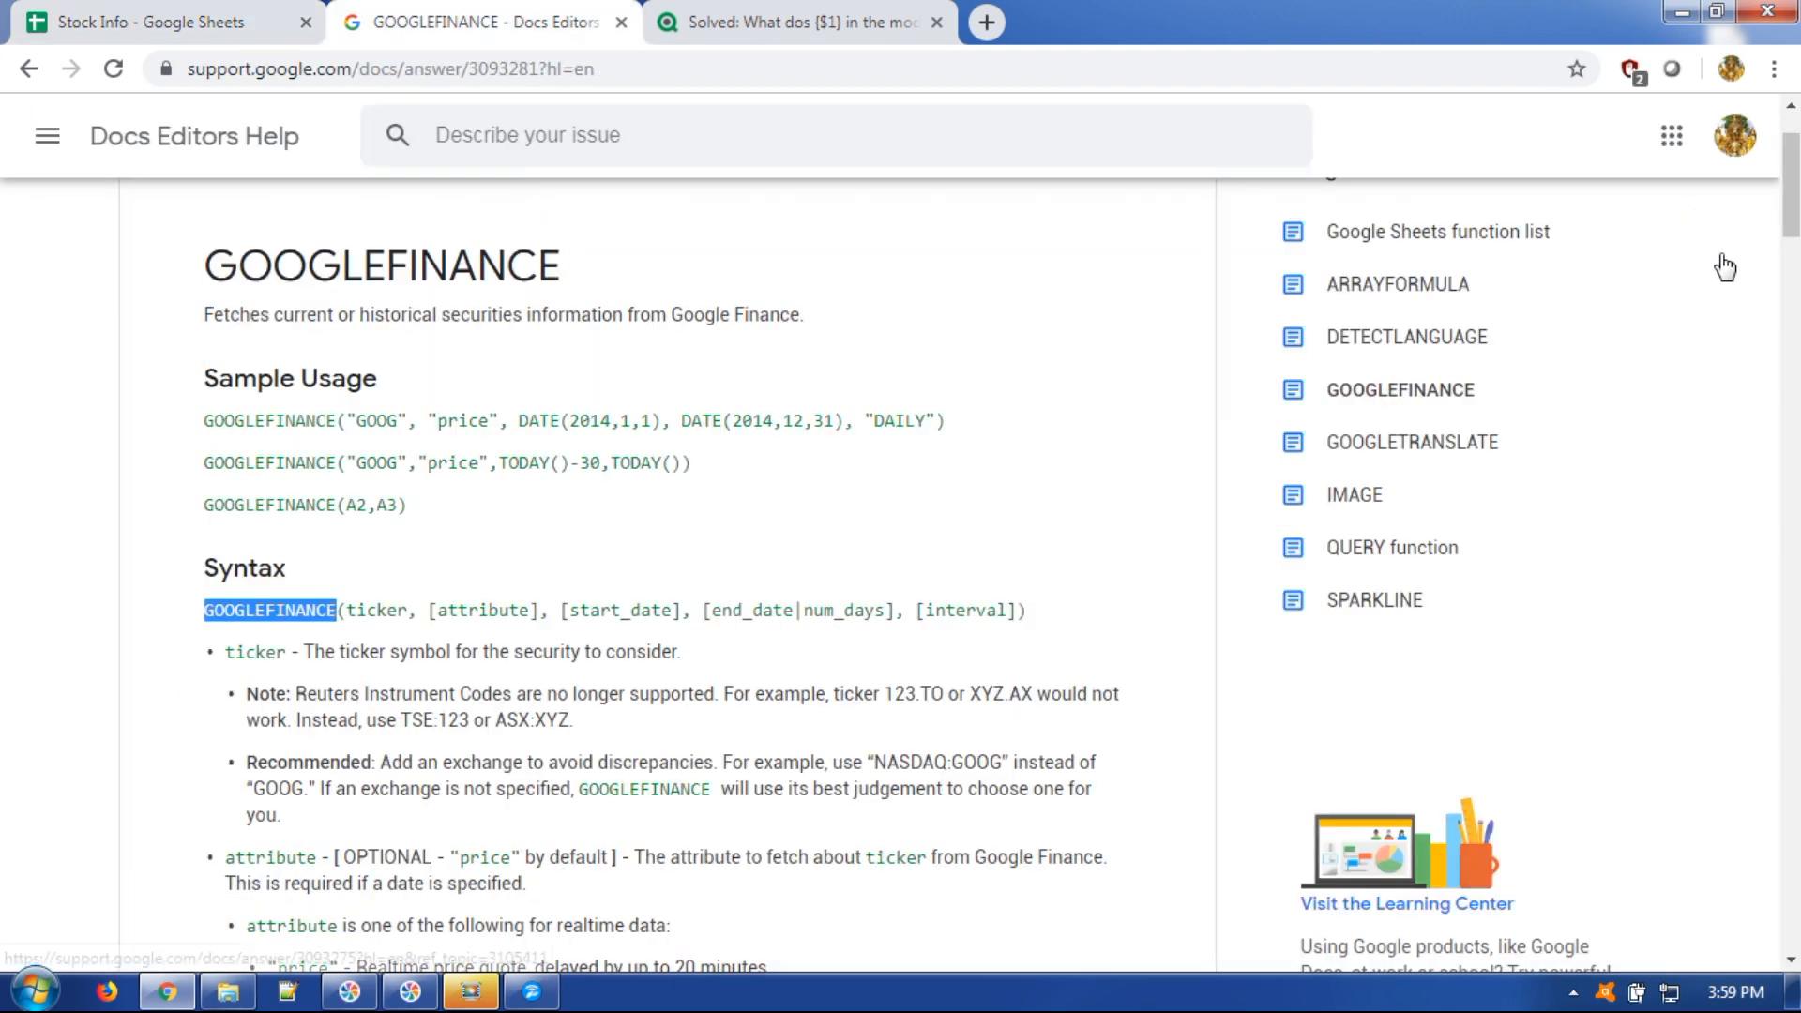
Scroll the help page to the realtime attribute list, then return to the Stock Info spreadsheet.
scroll(1792, 202, down, 4)
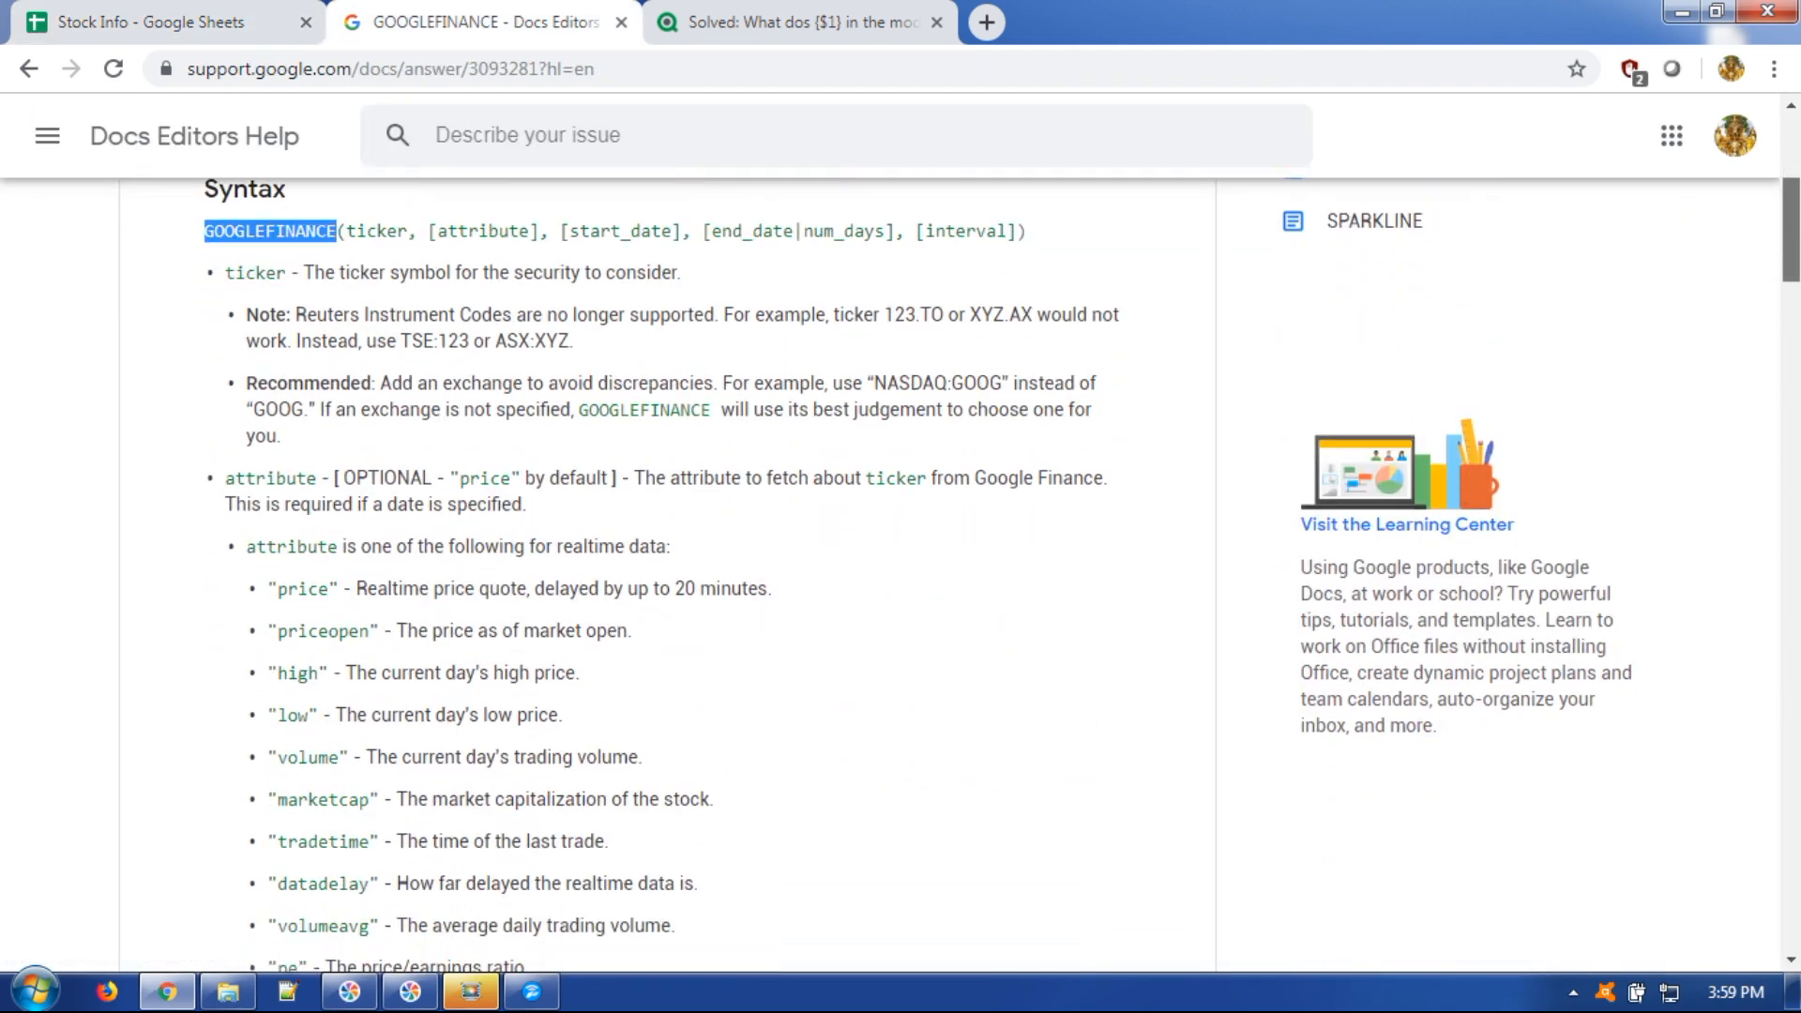
scroll(1792, 202, down, 2)
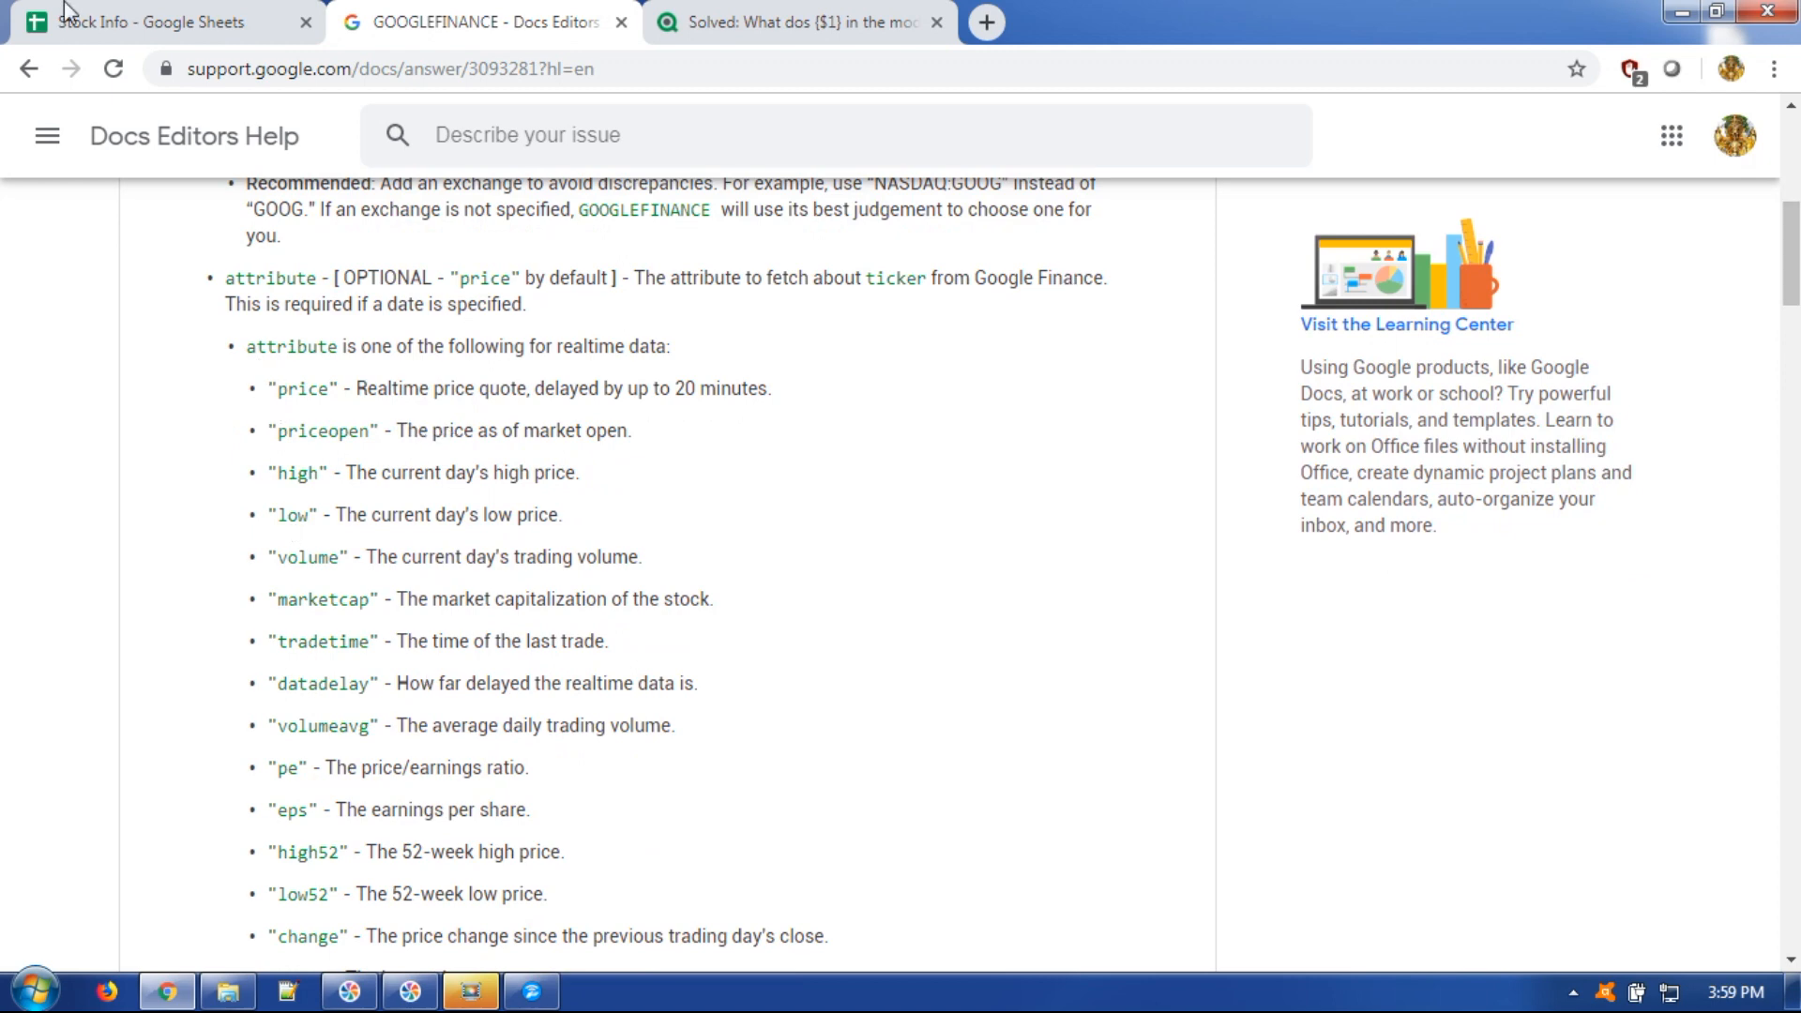
click(230, 21)
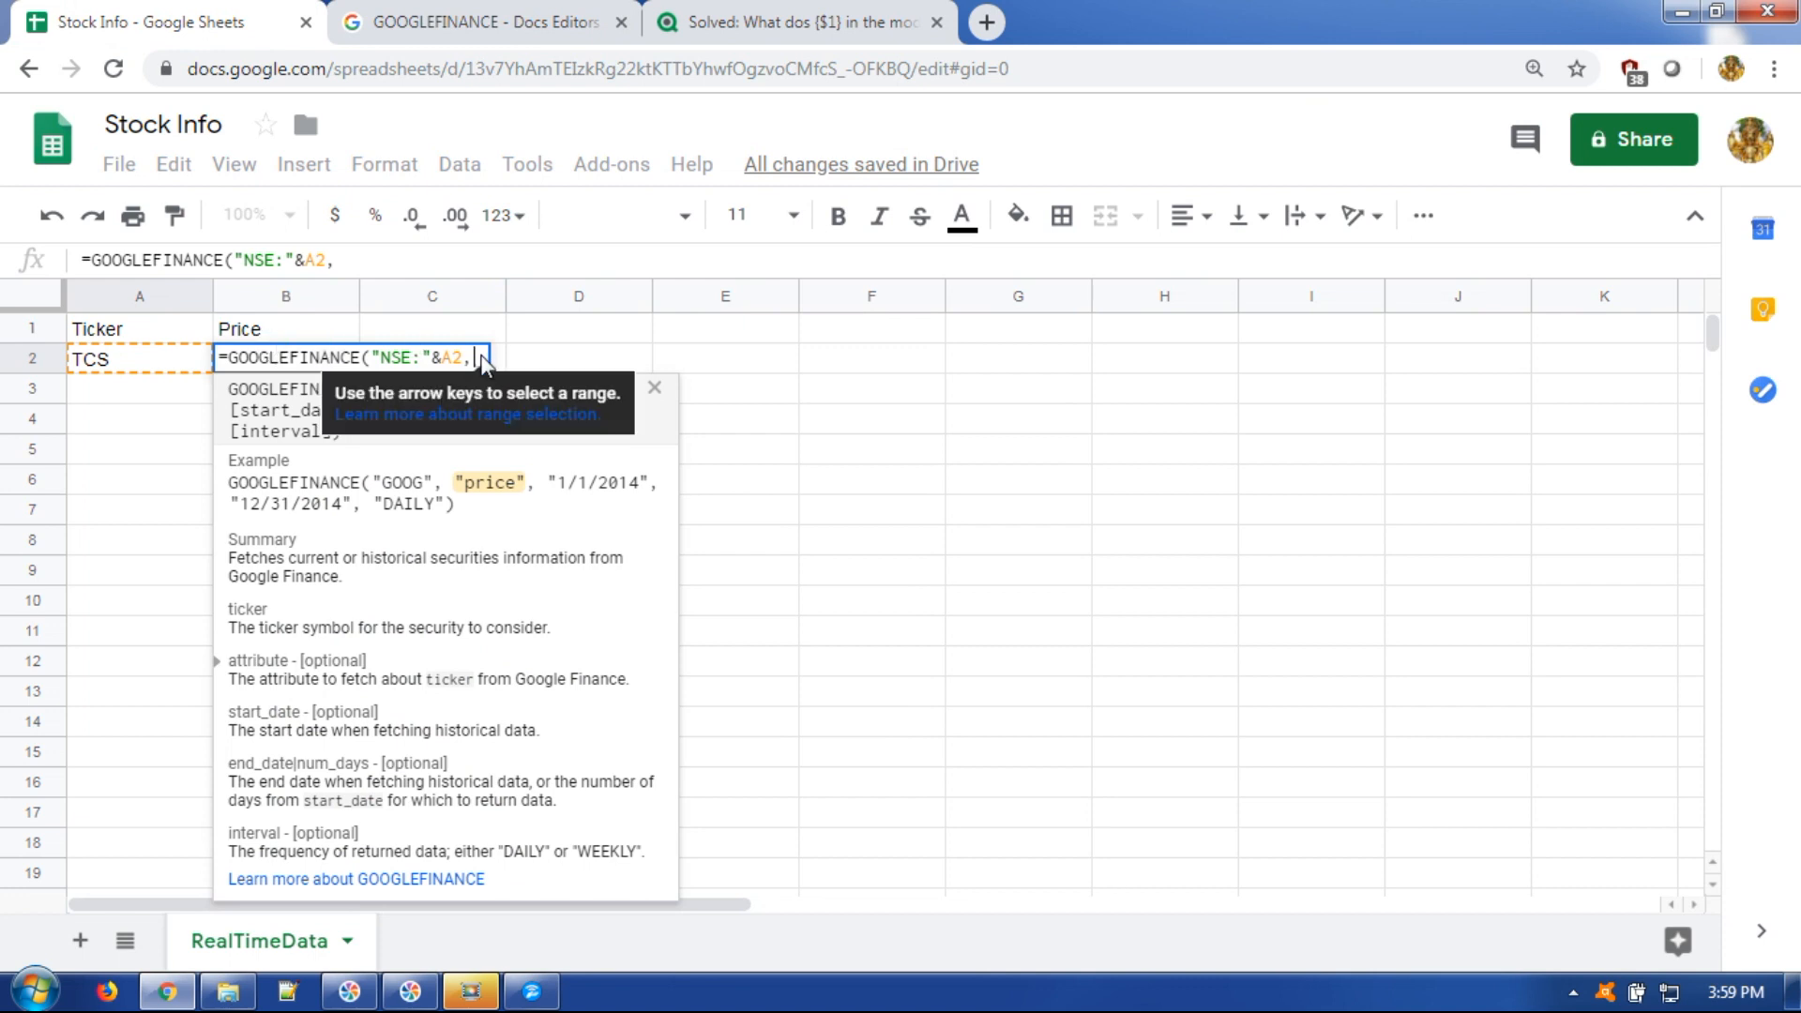
Finish B2 as =GOOGLEFINANCE("NSE:"&A2,"price"), showing 2246, and copy the formula text.
text(")
text(pri)
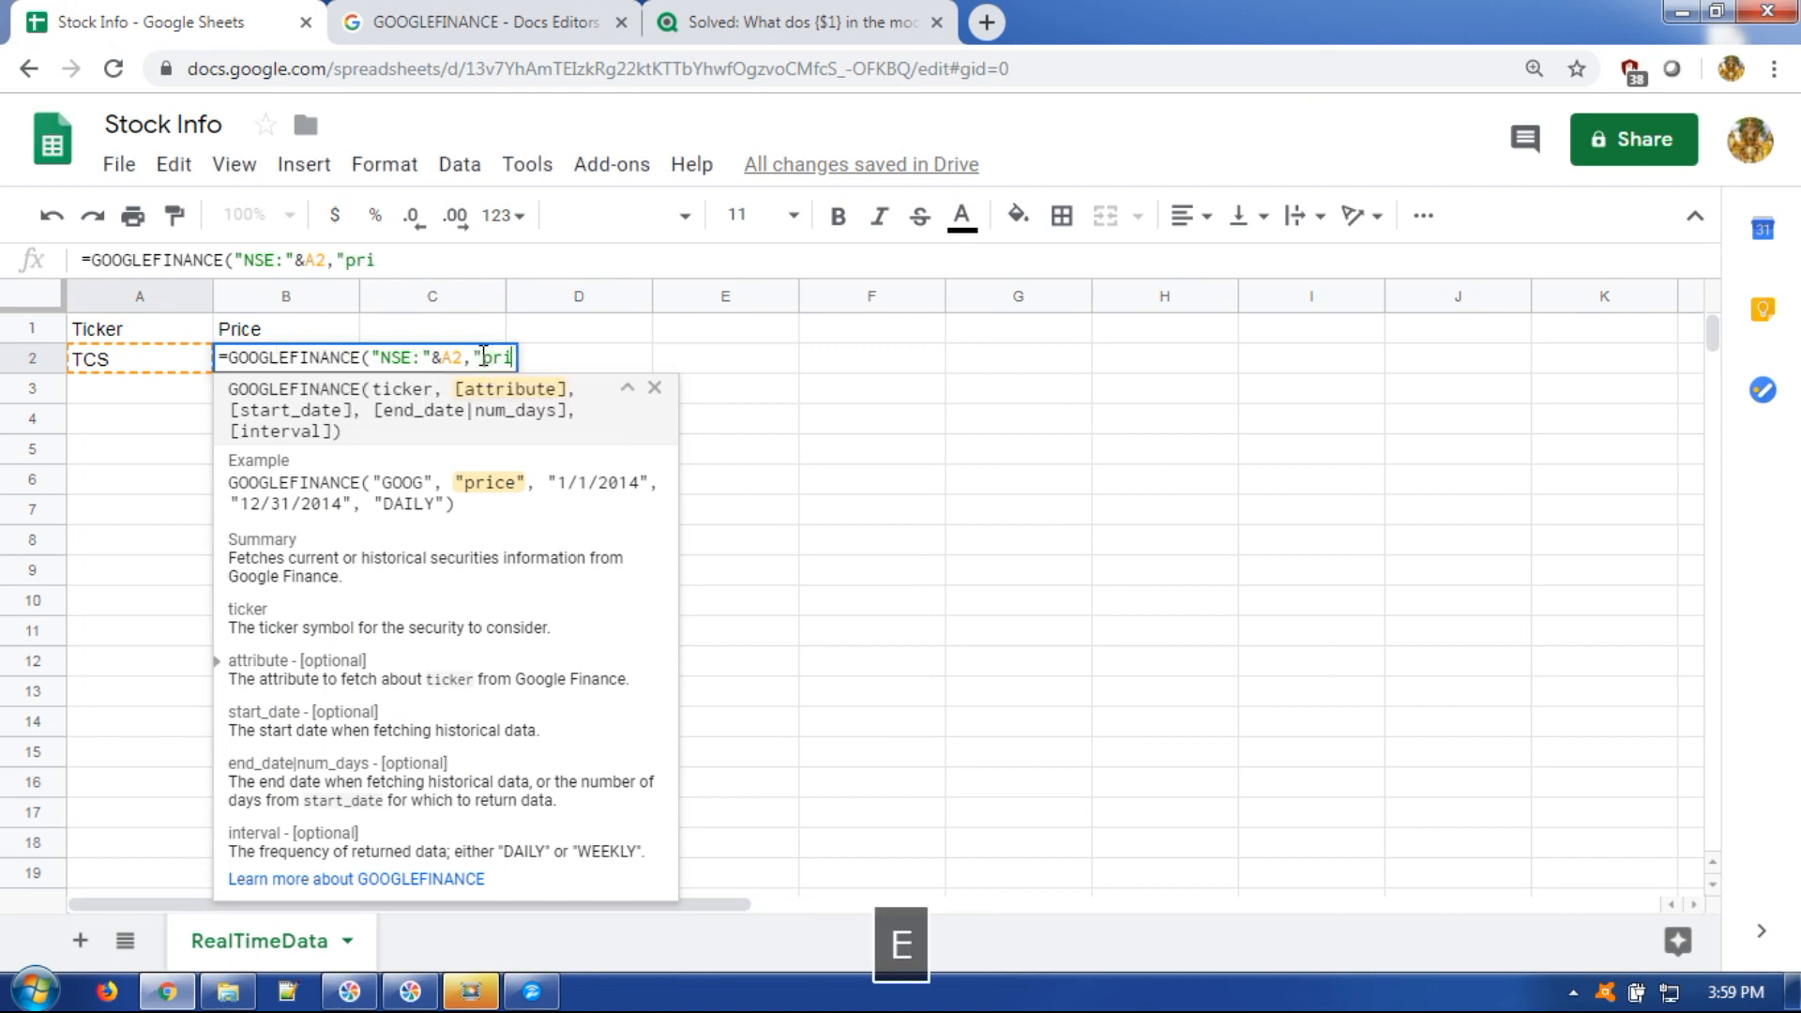
text(ce")
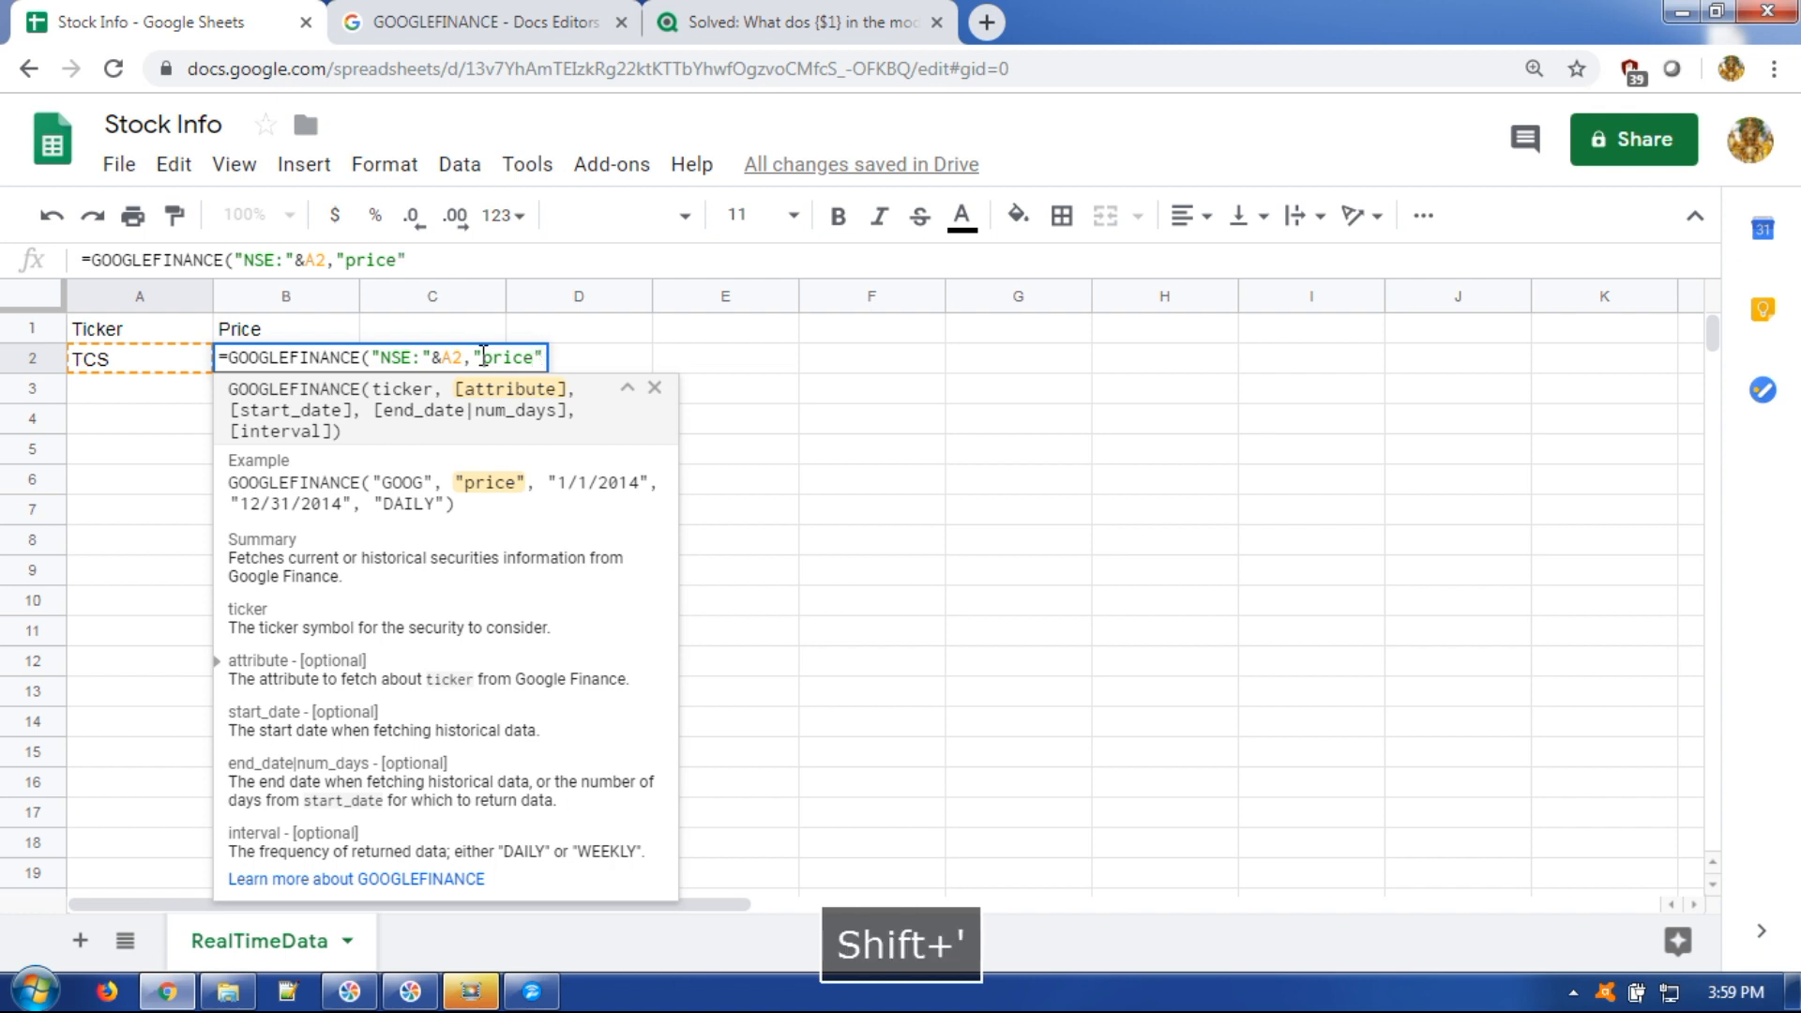
text())
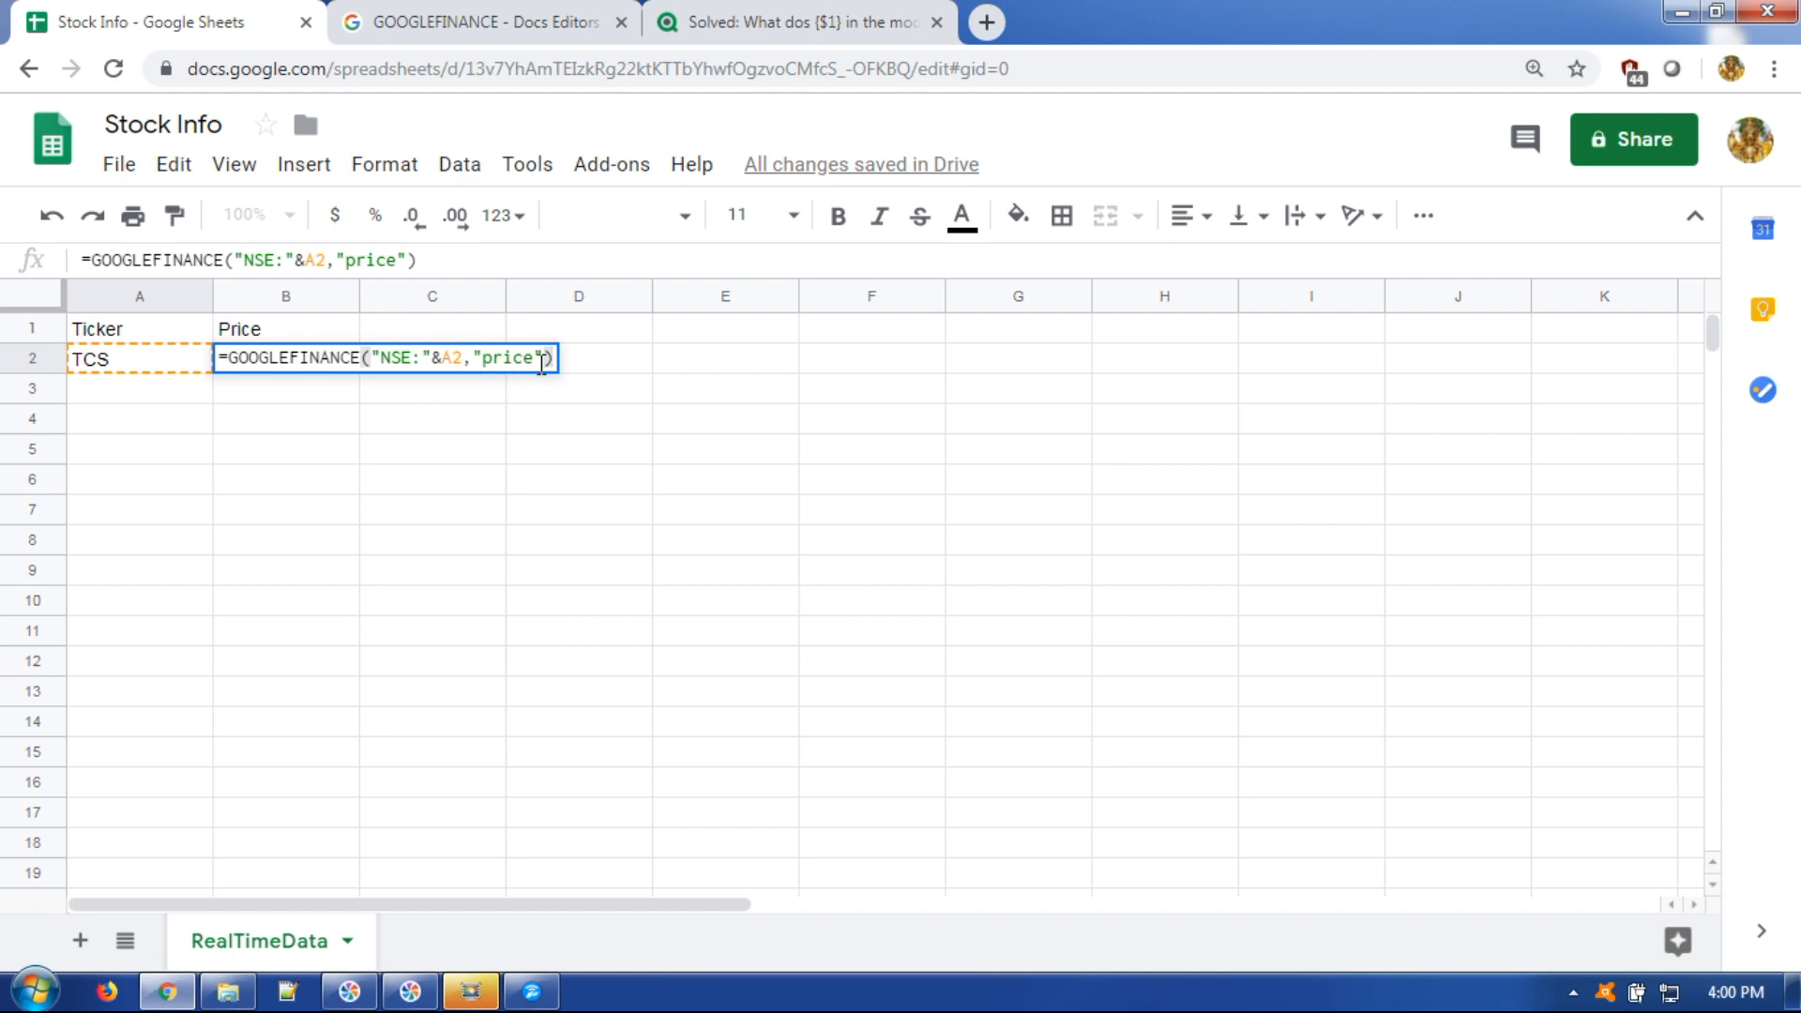
key(Return)
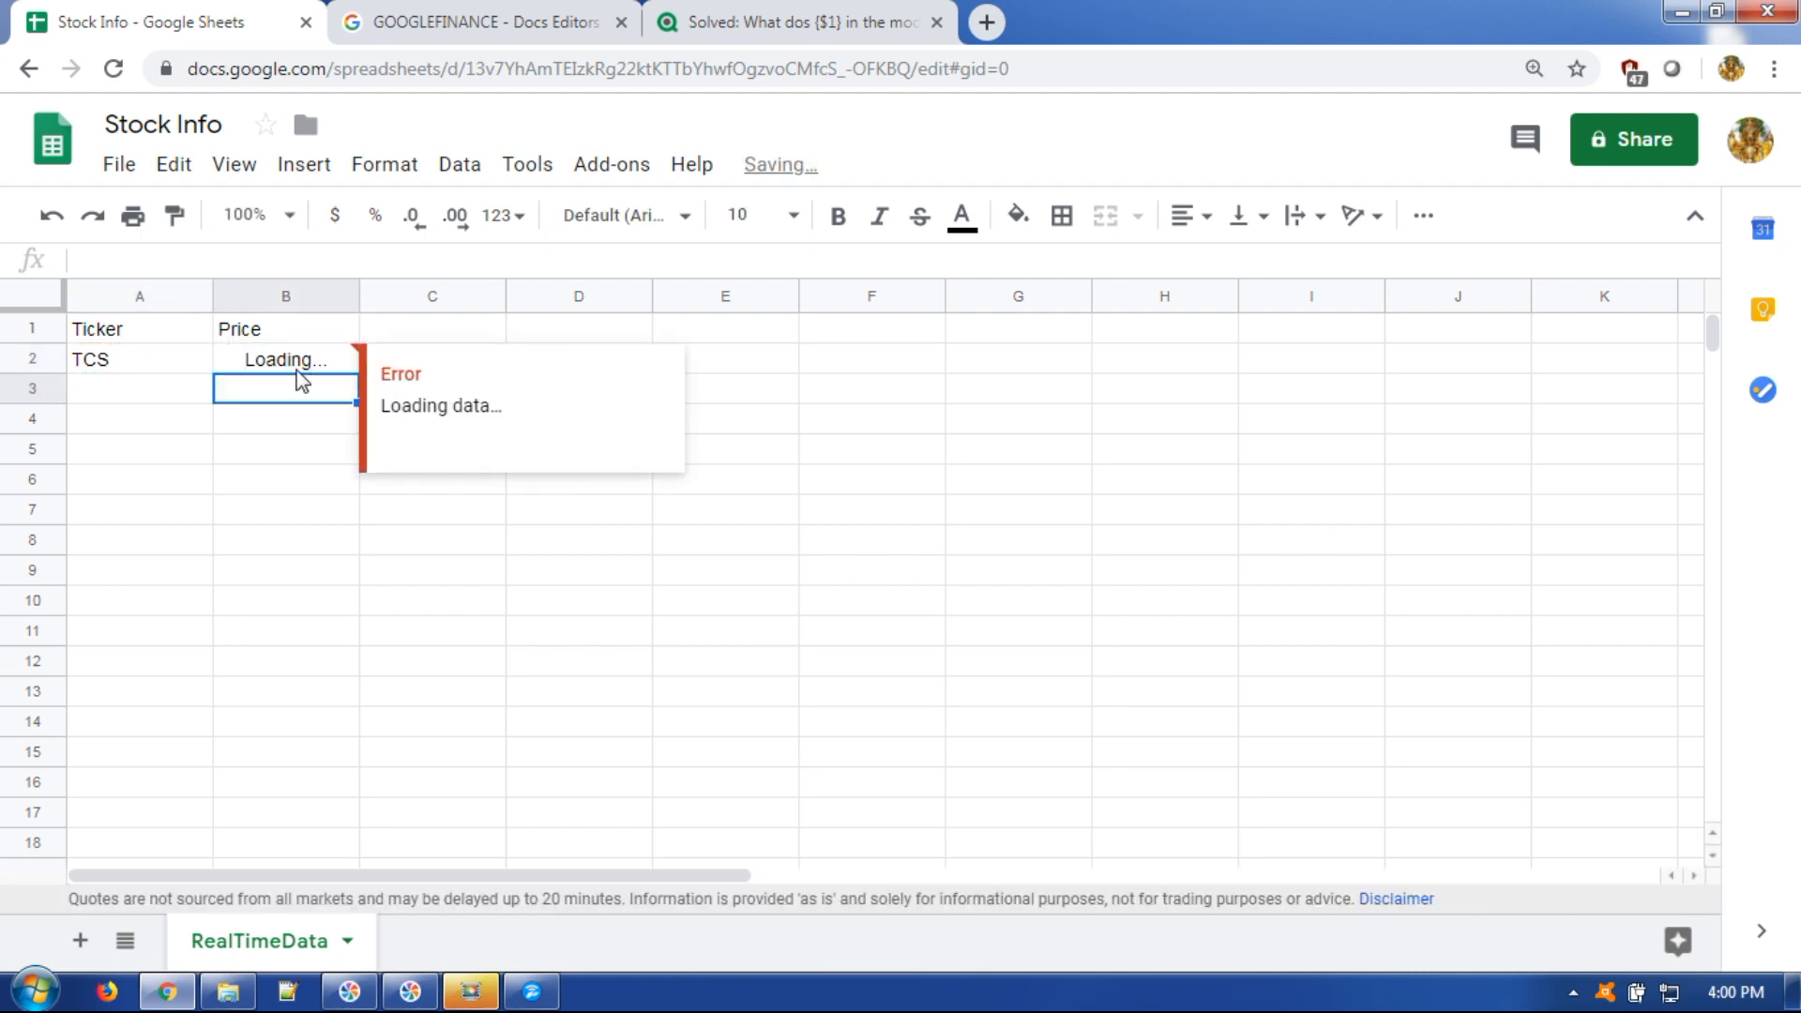
key(Up)
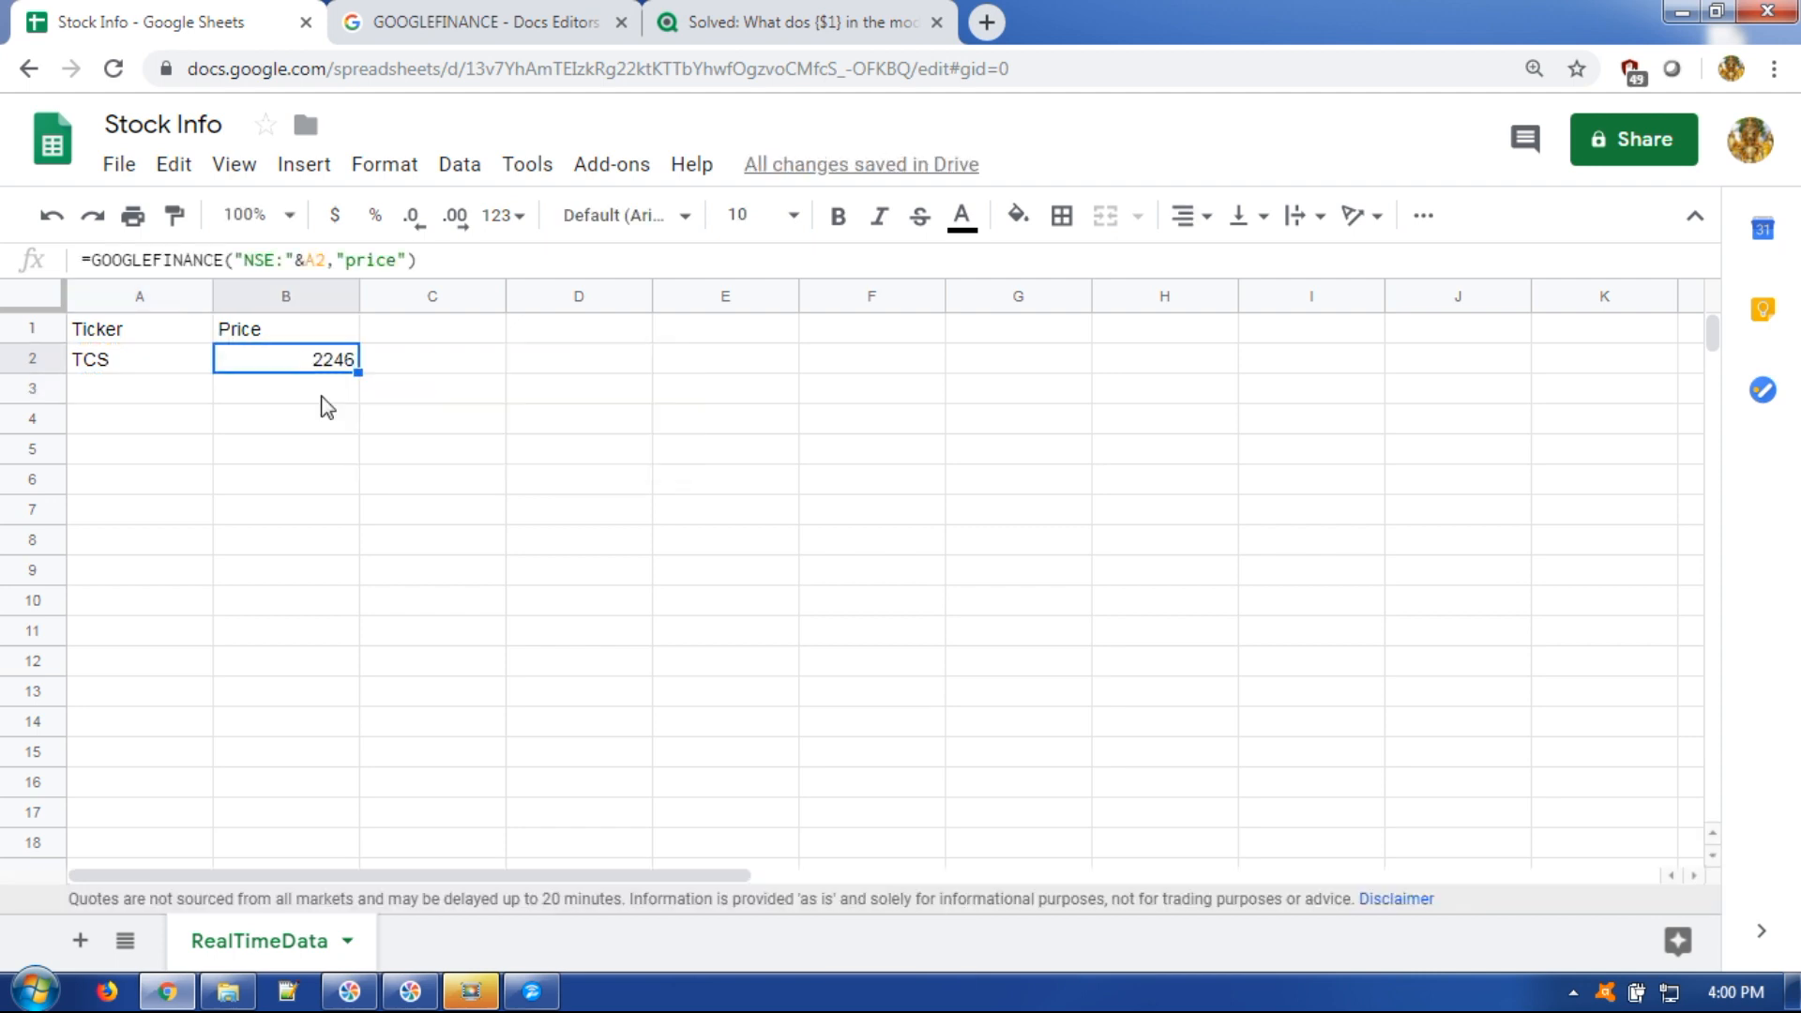
click(112, 364)
click(289, 364)
click(487, 261)
key(ctrl+a)
key(ctrl+c)
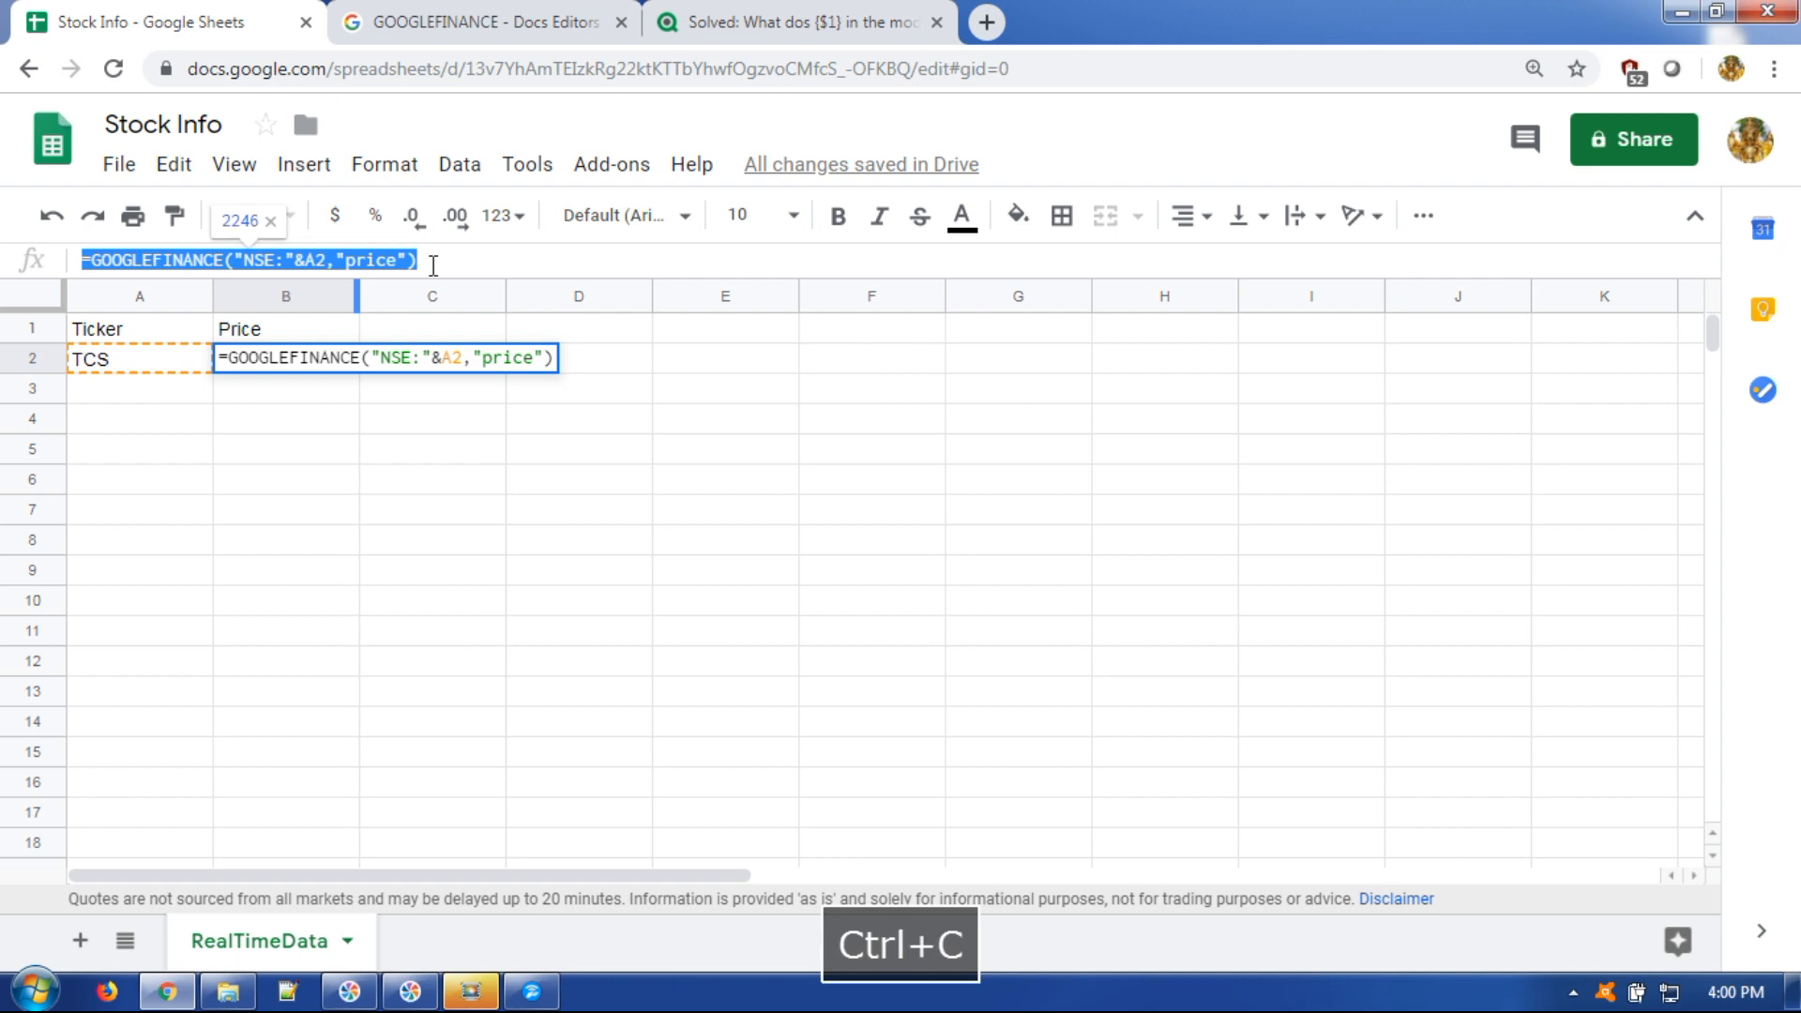
Add an Open header in C1 and a 'priceopen' formula in C2 returning 2270, verifying the attribute in the docs.
click(500, 598)
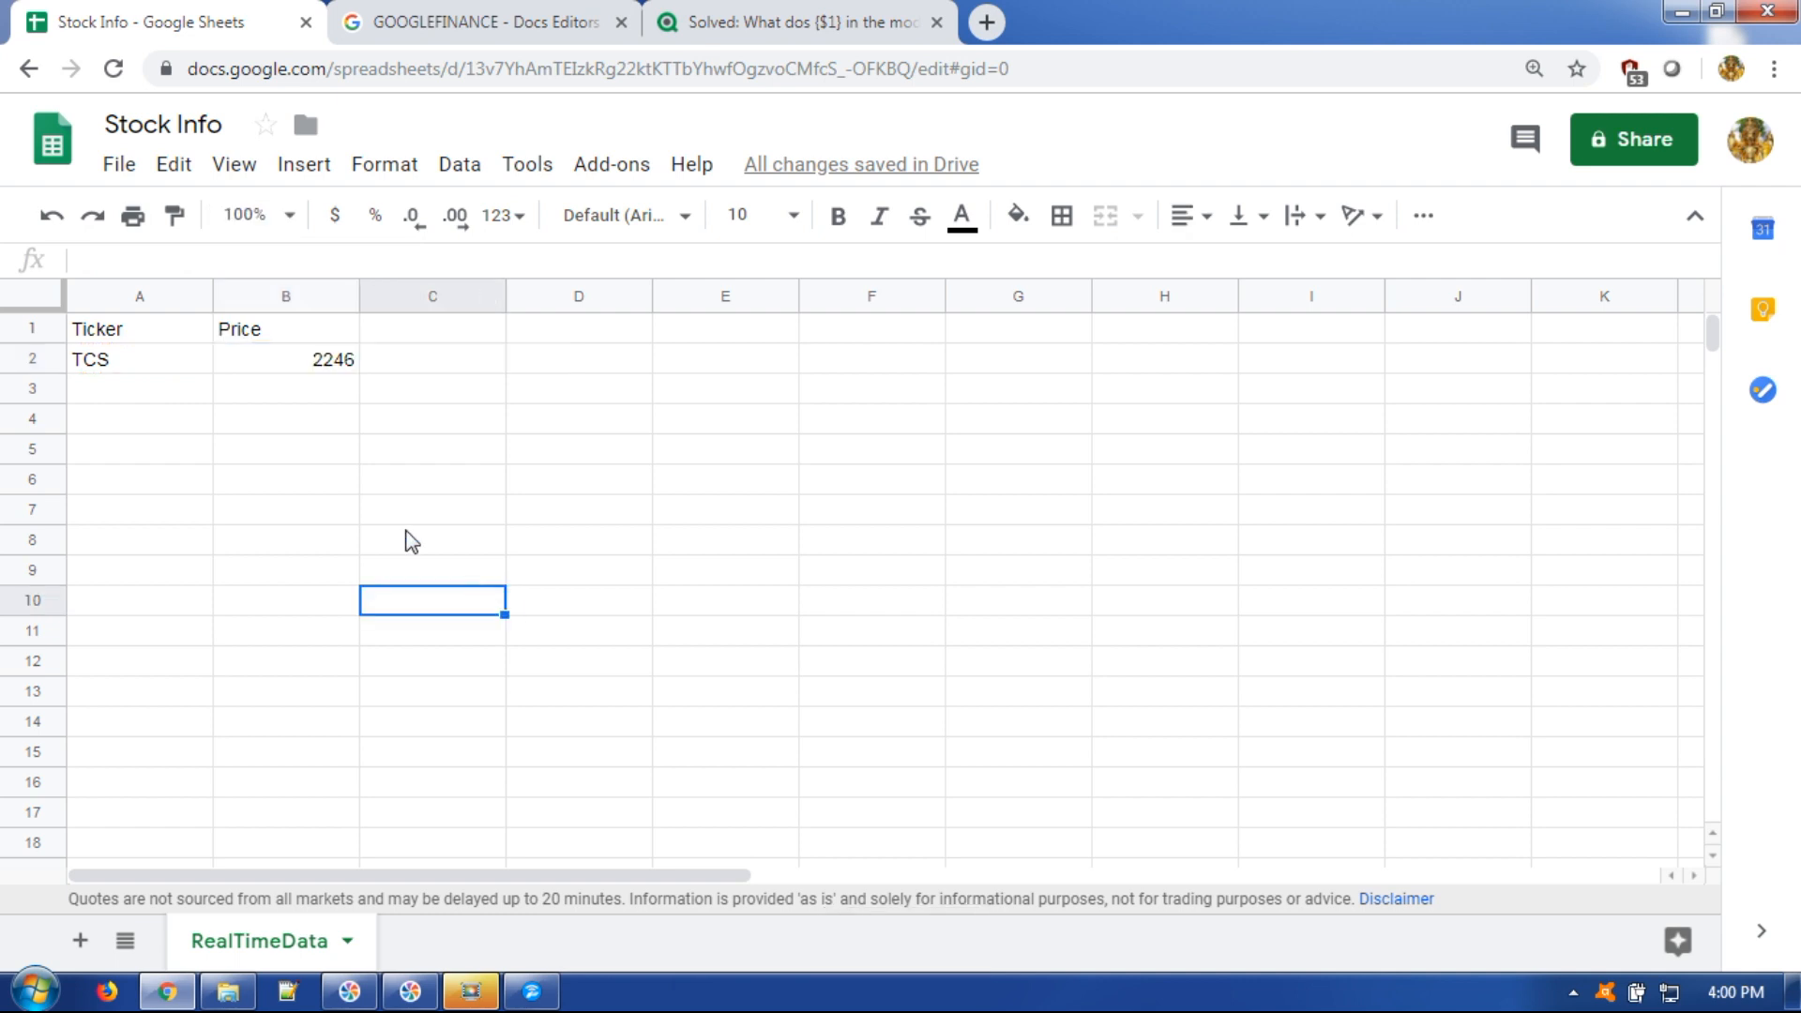
click(405, 336)
text(Open)
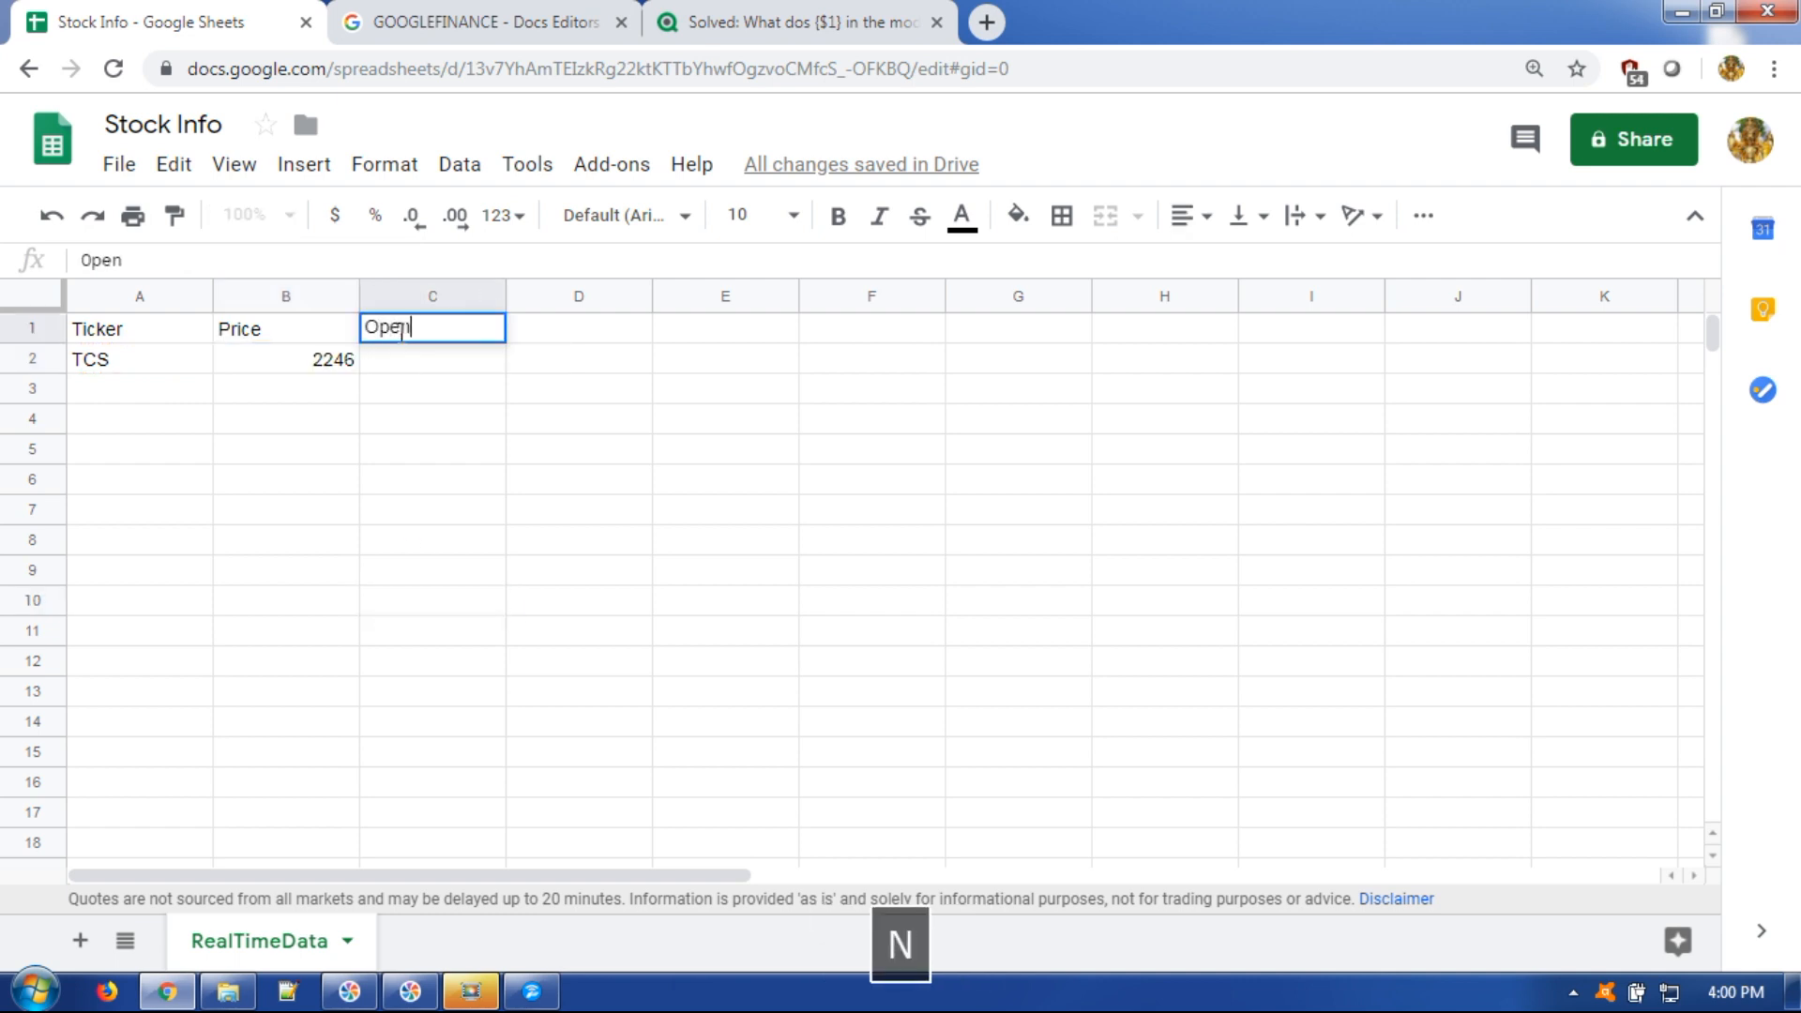
click(405, 363)
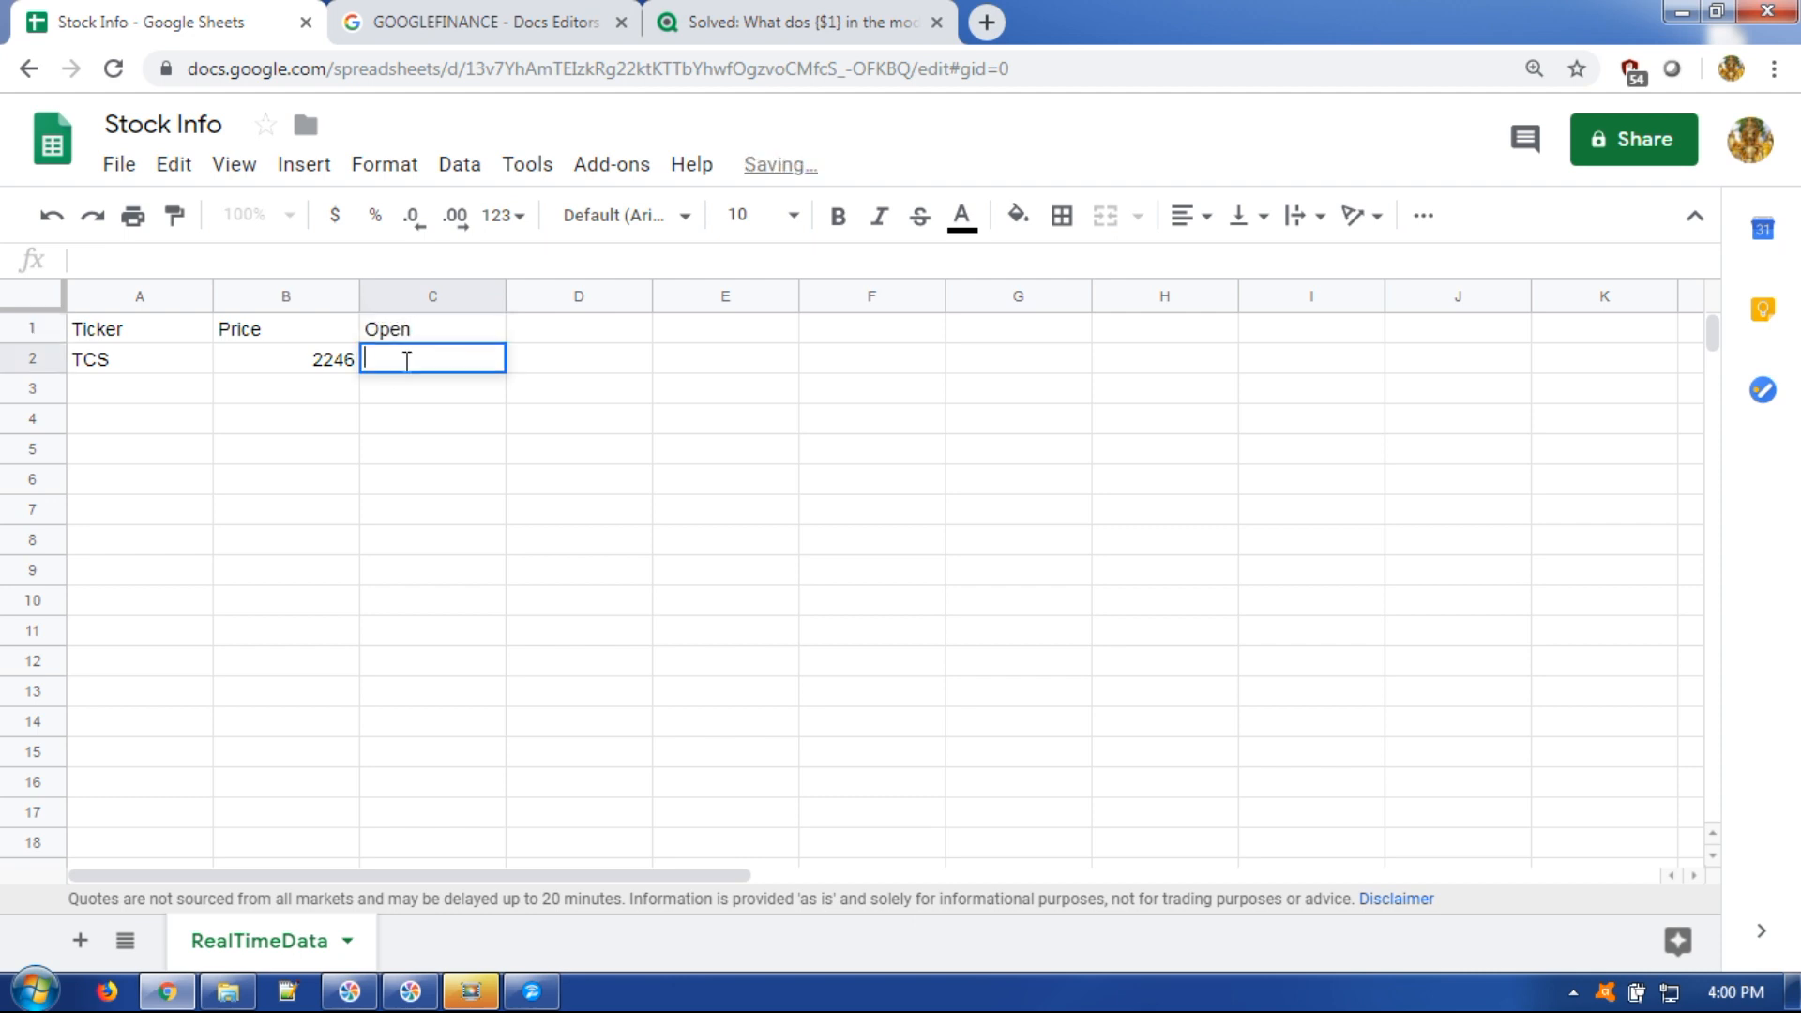
key(ctrl+v)
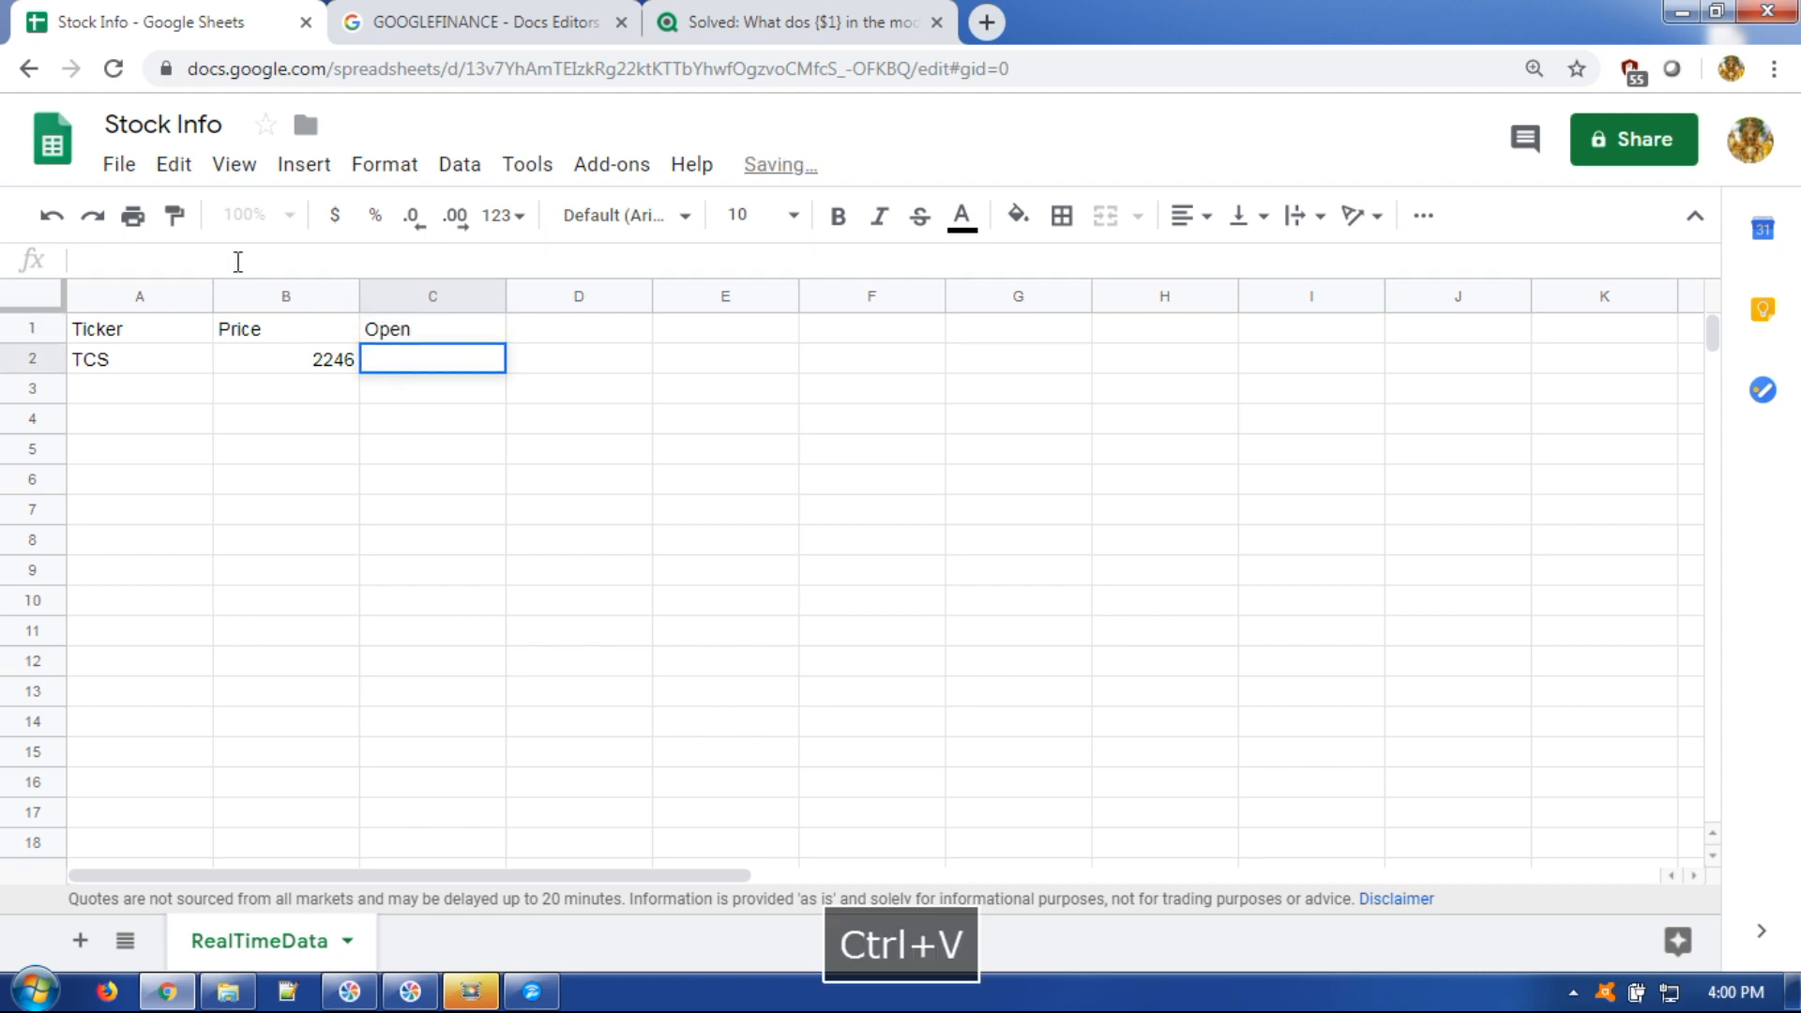
click(395, 259)
text(open)
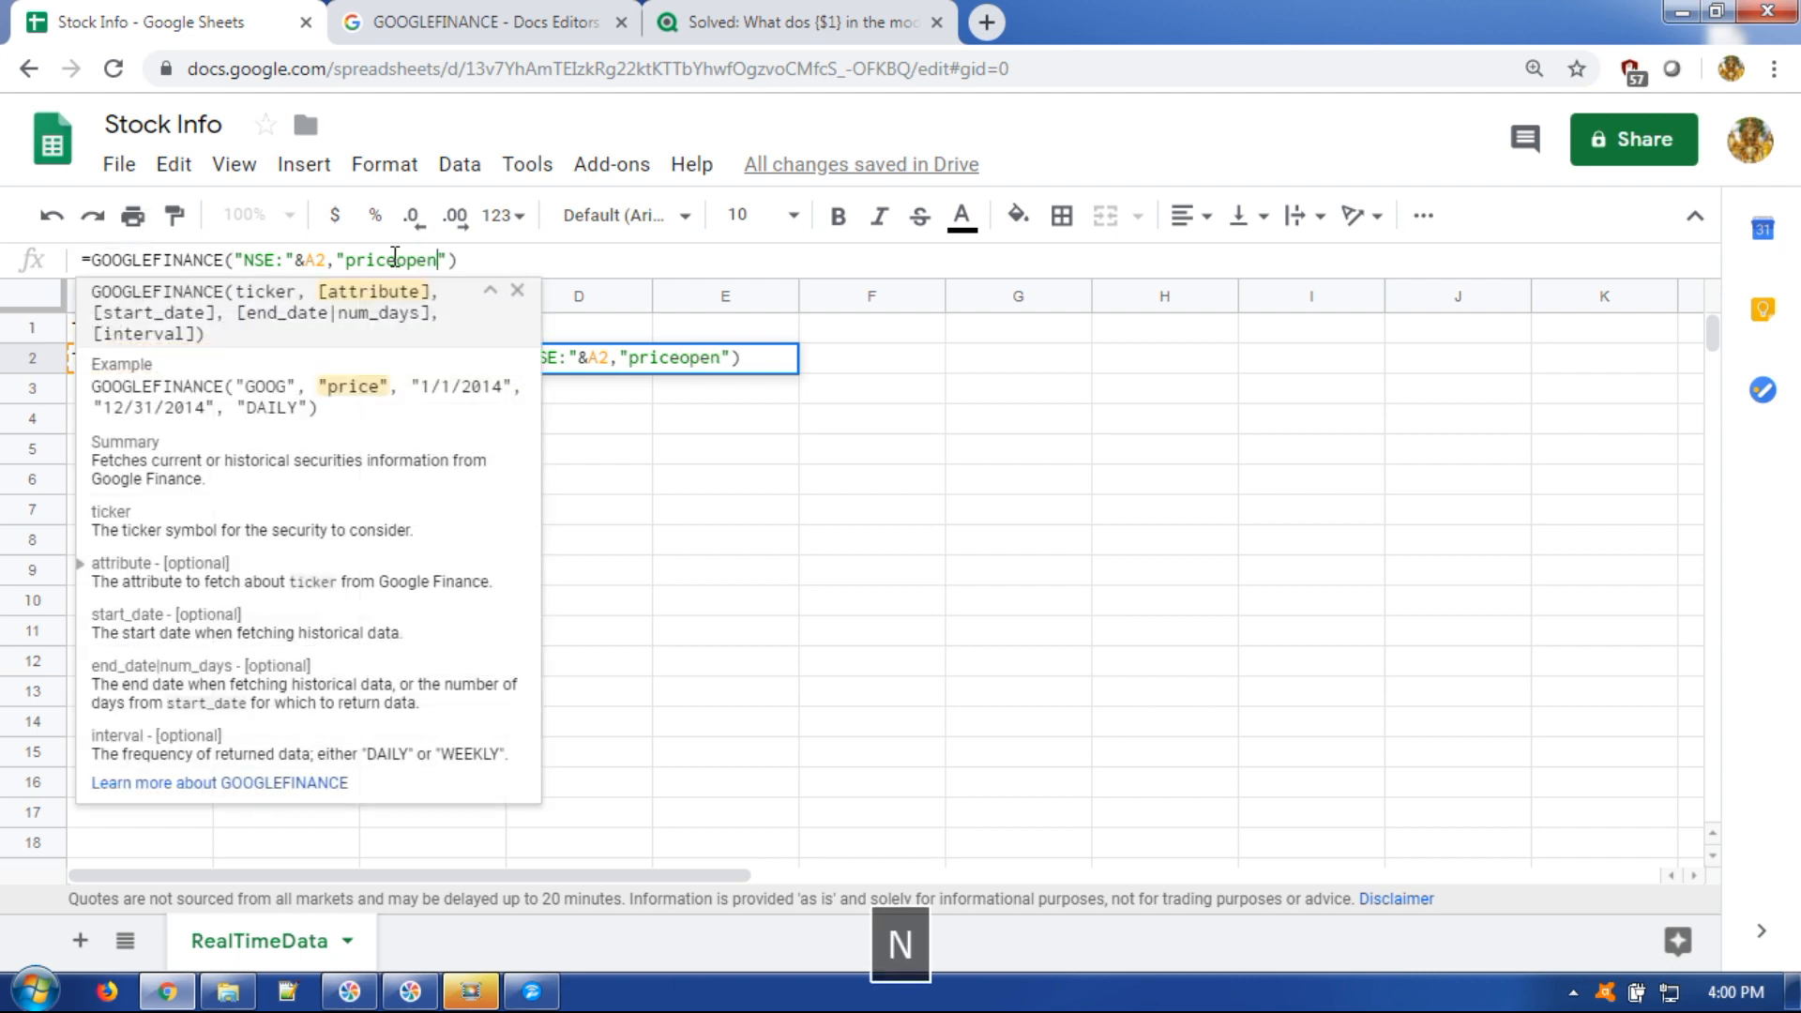
key(Return)
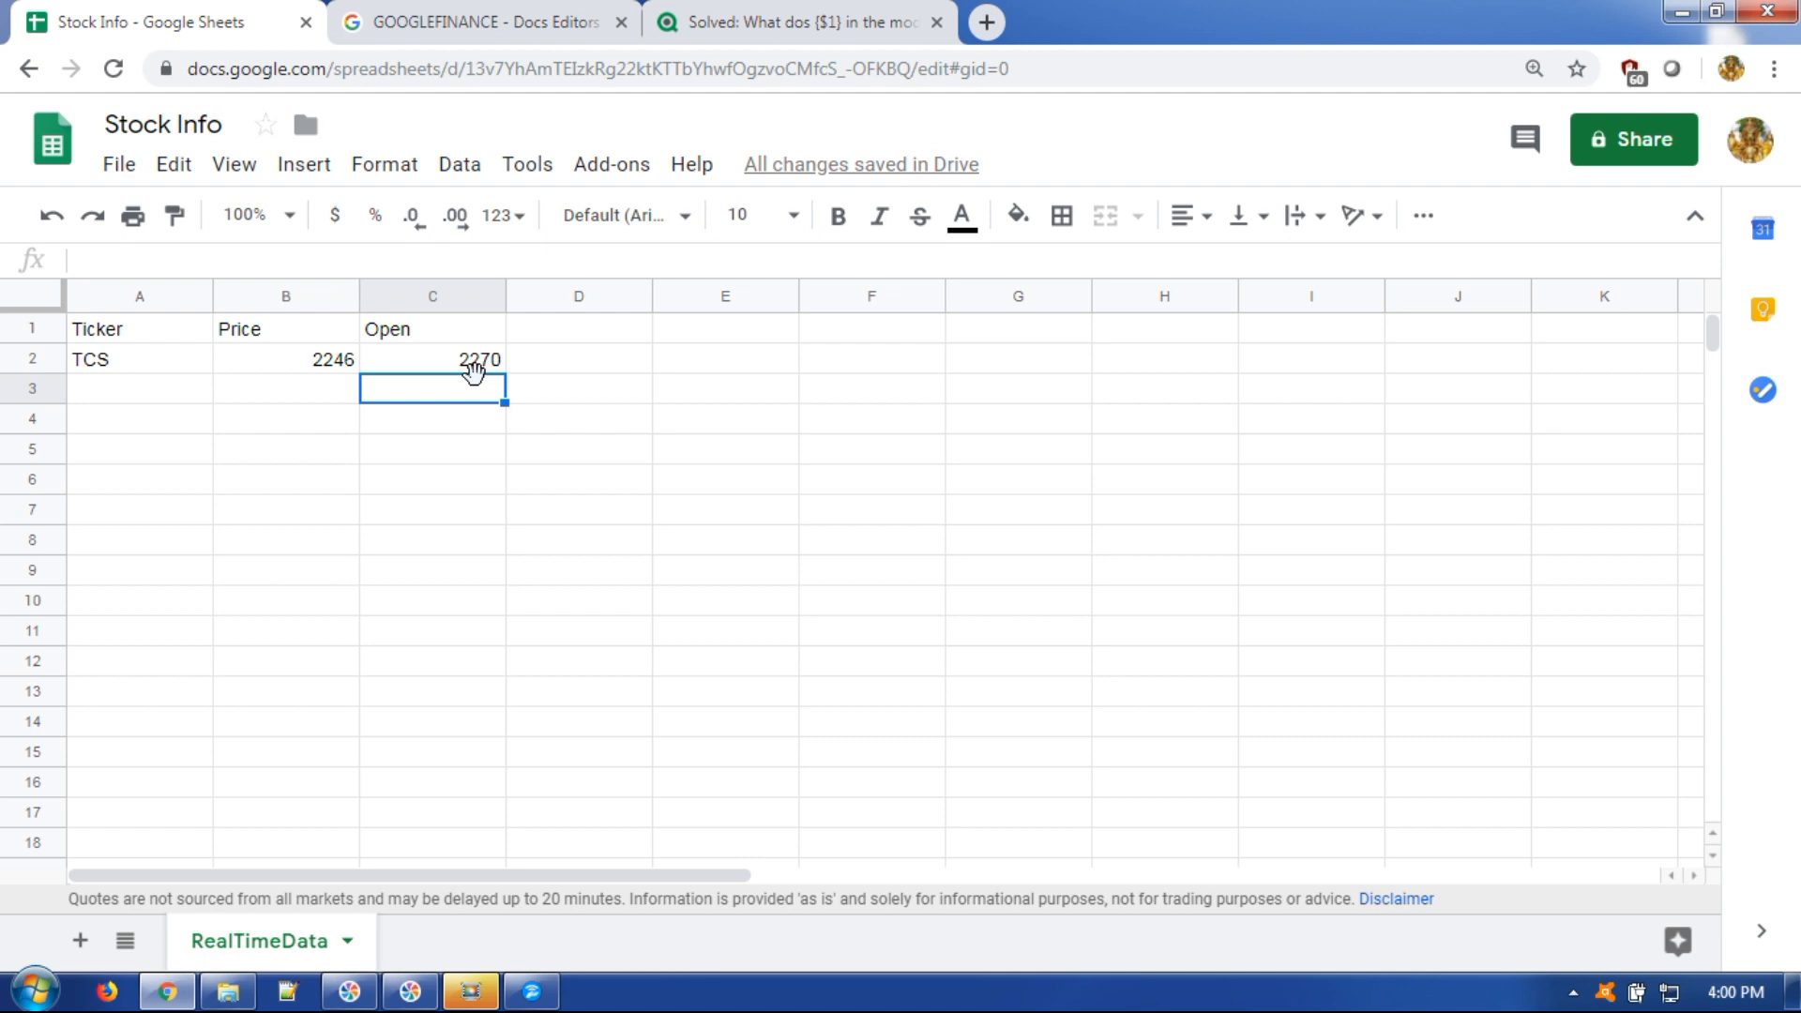
click(510, 9)
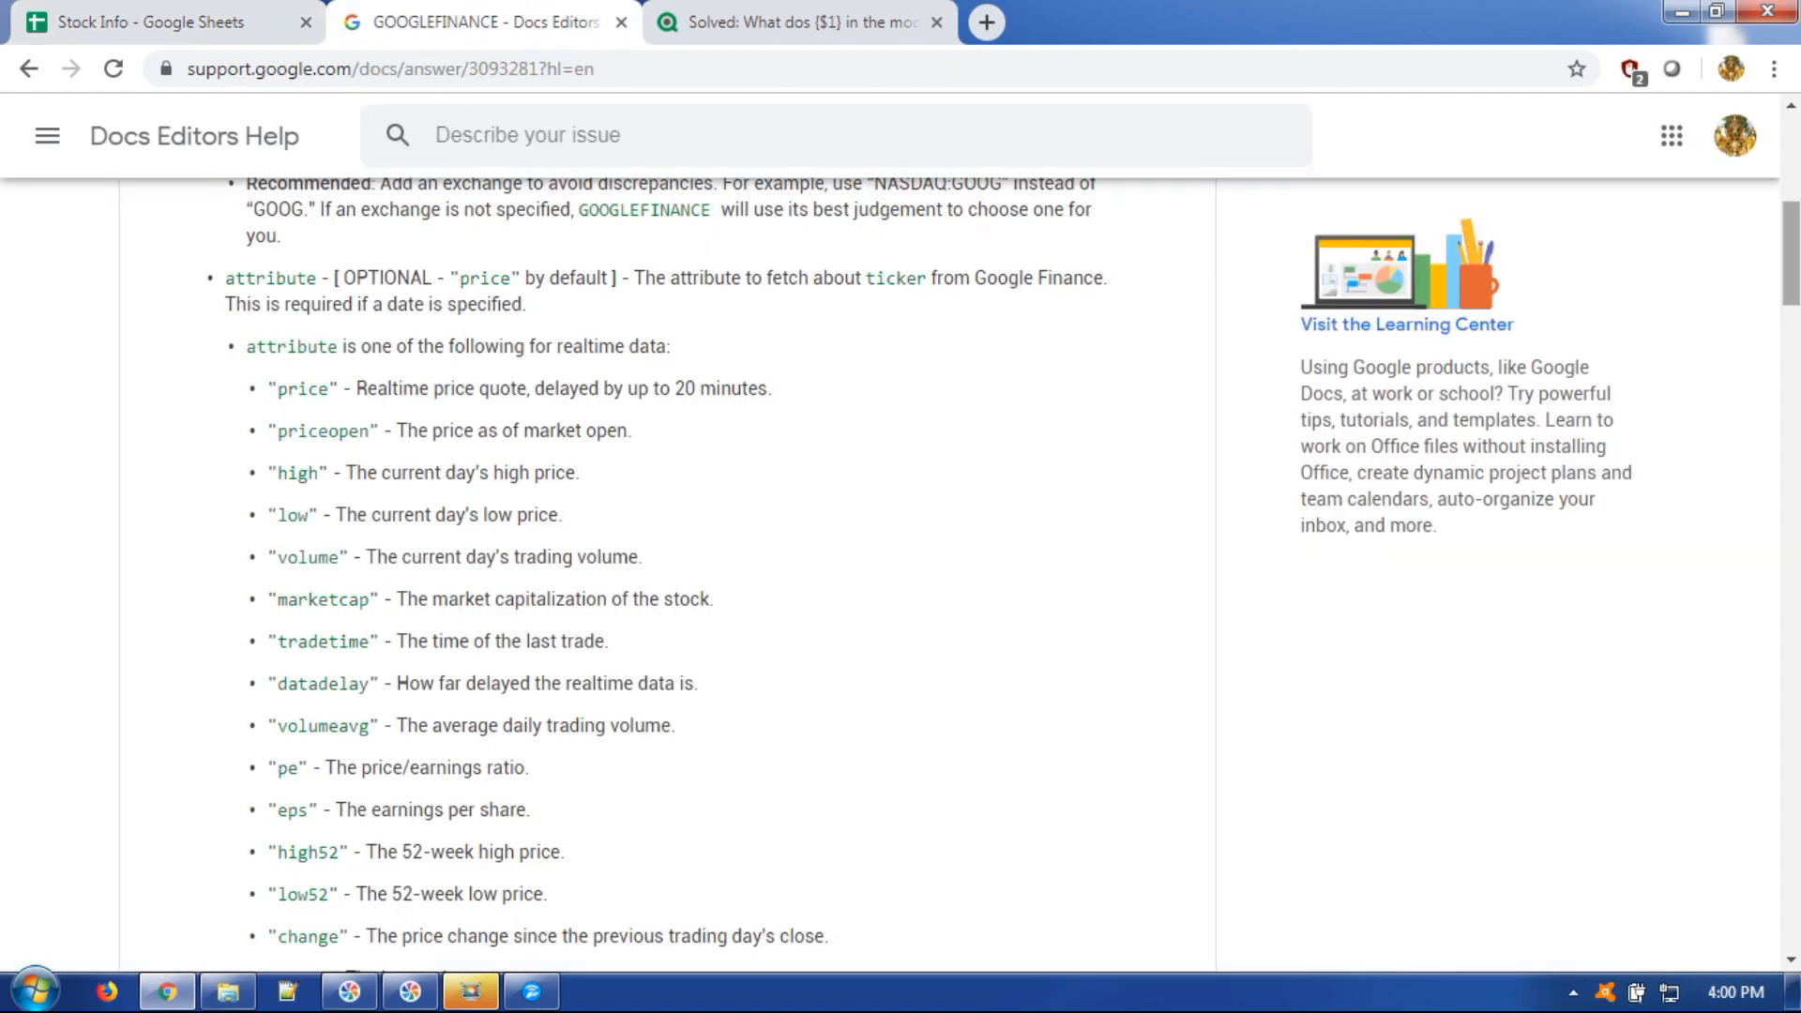
drag(287, 430, 379, 431)
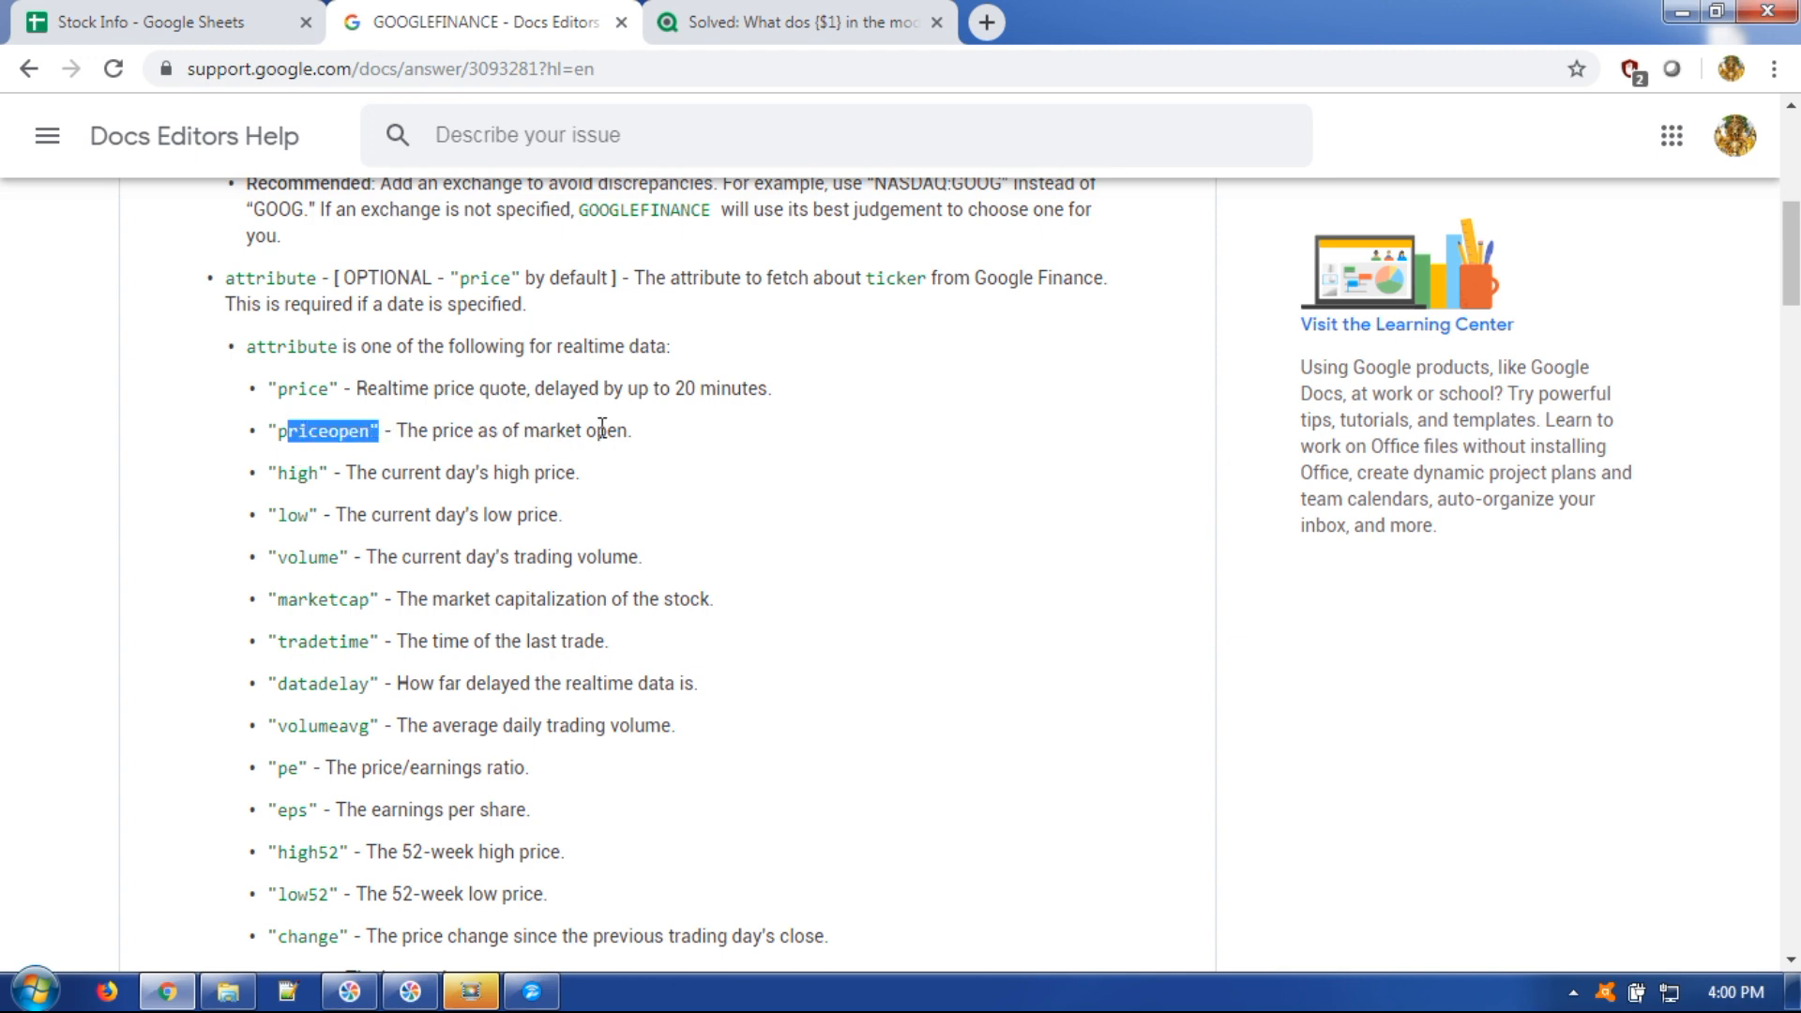
click(137, 12)
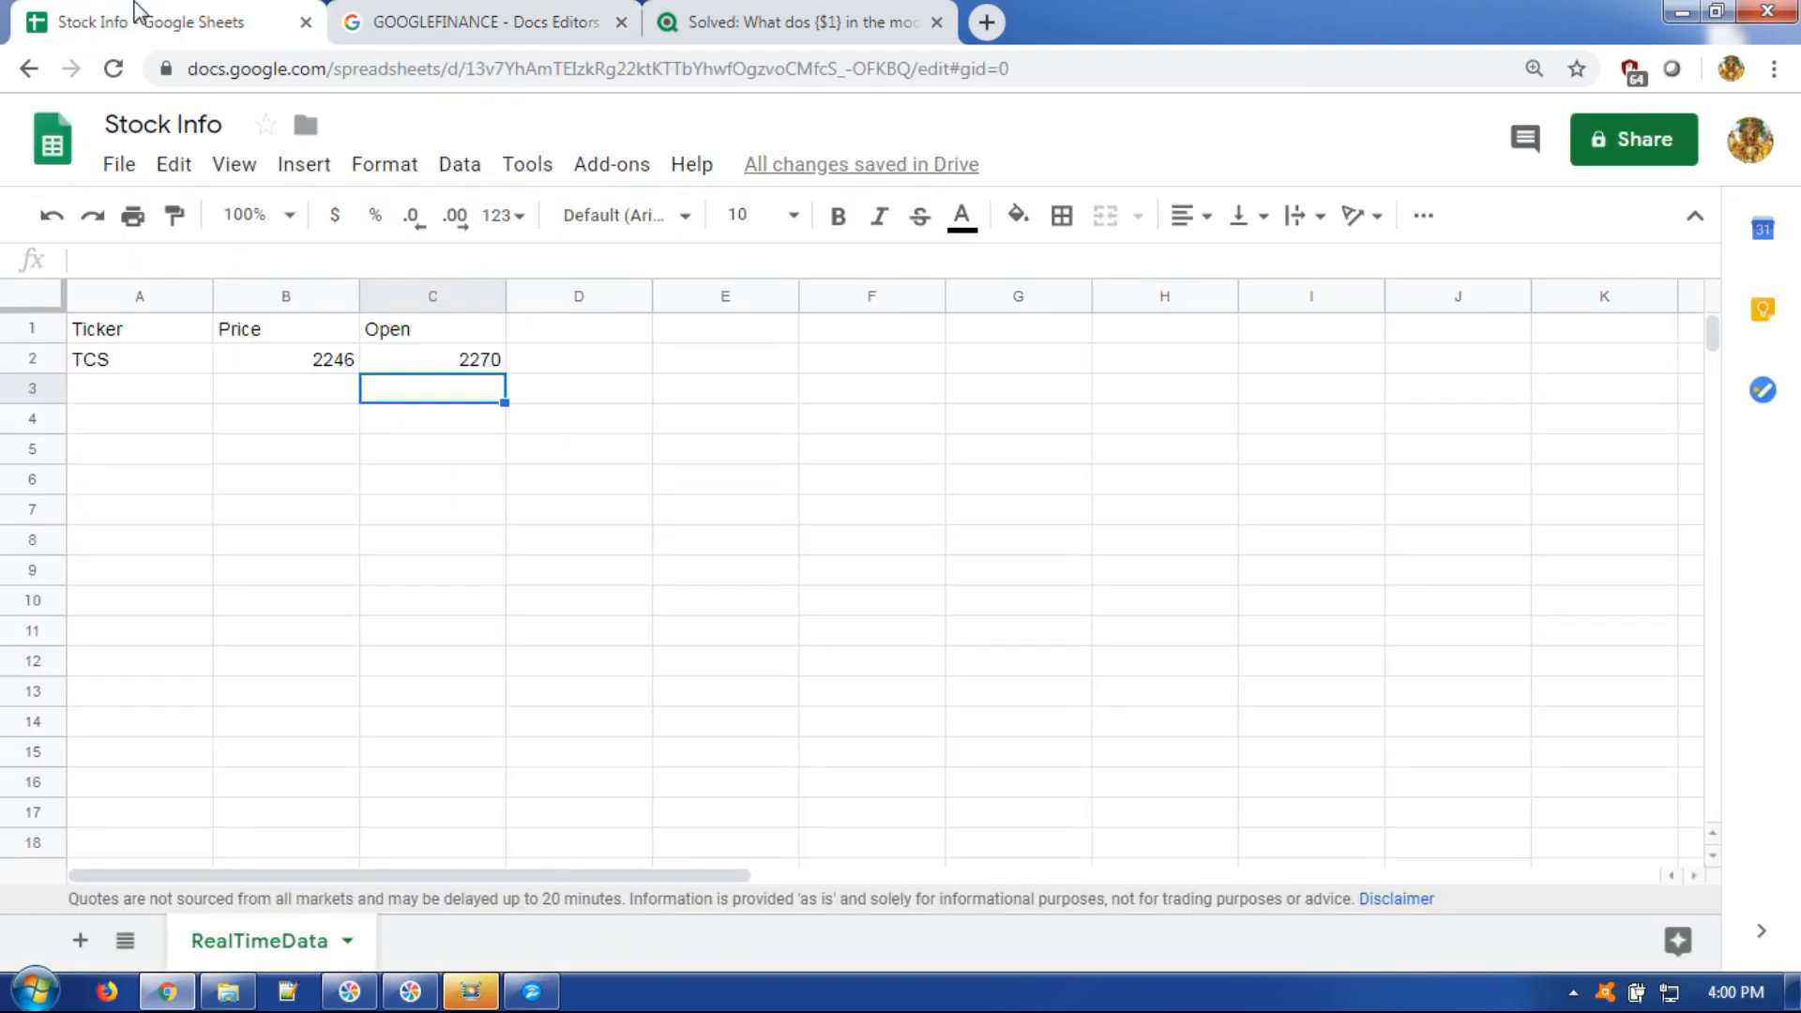
Add High and Low headers in D1:E1 and a 'high' GOOGLEFINANCE formula in D2 returning 2296.2.
click(544, 336)
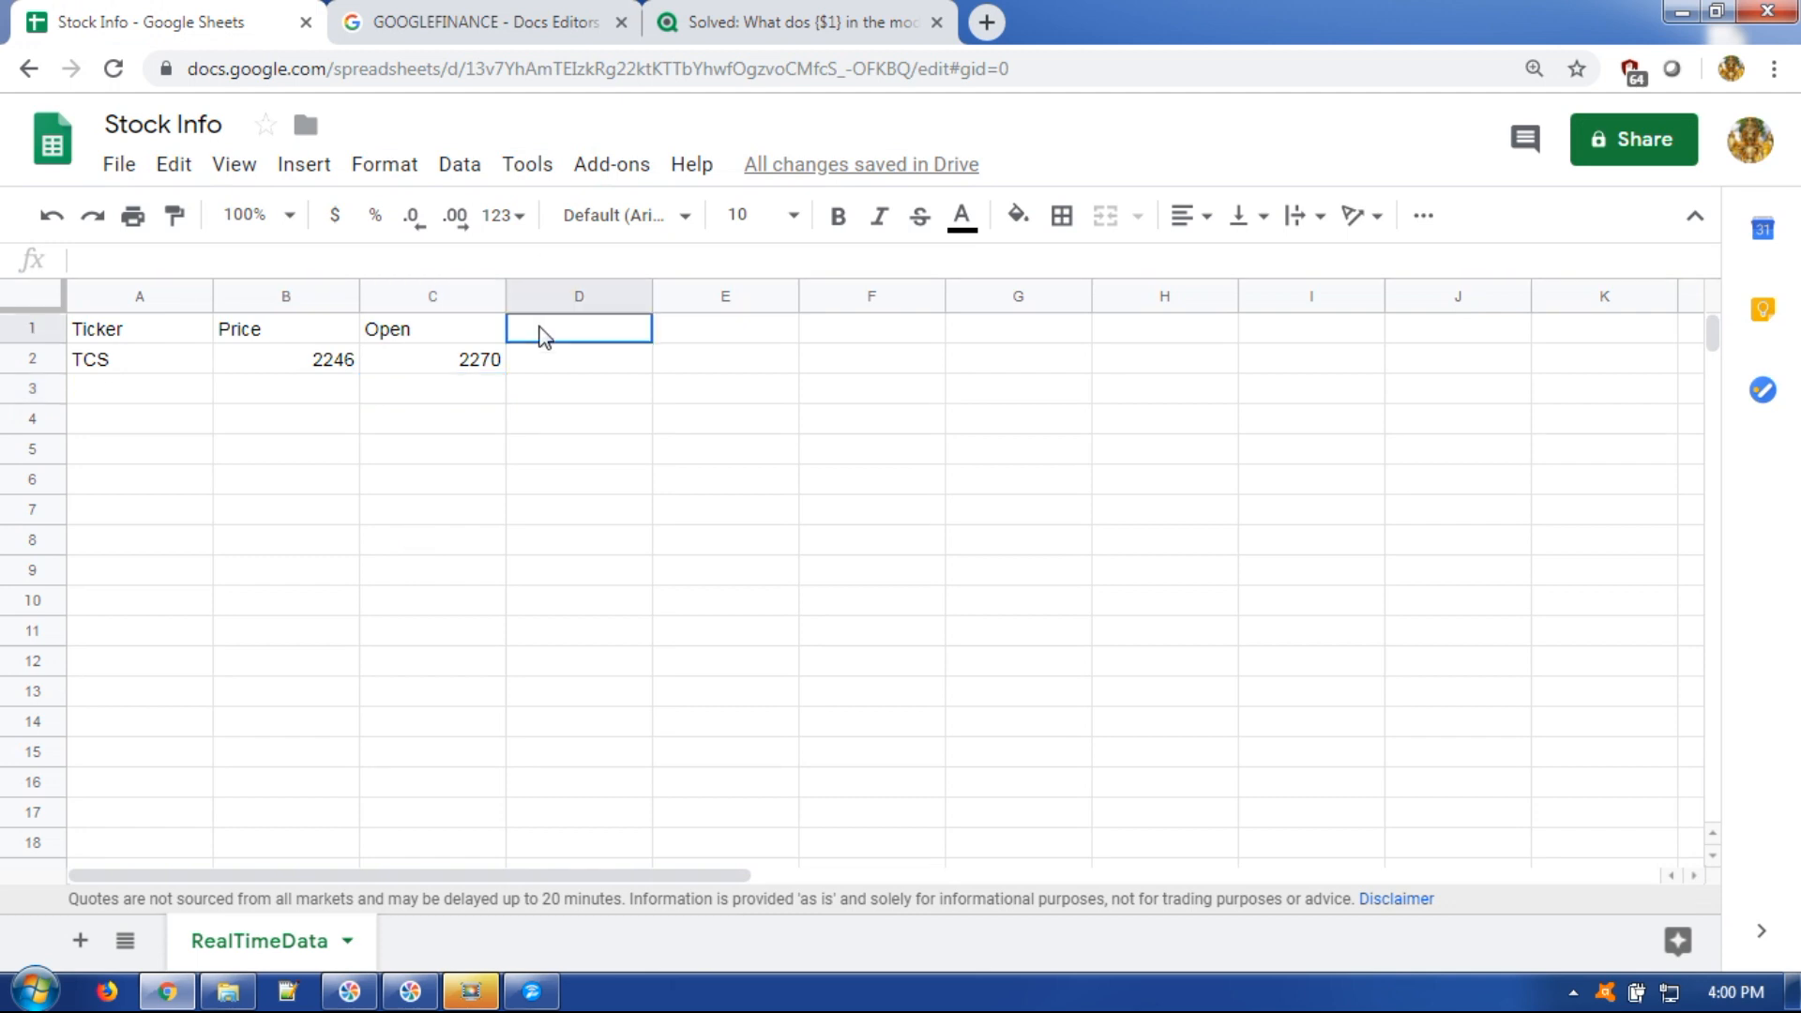
text(High)
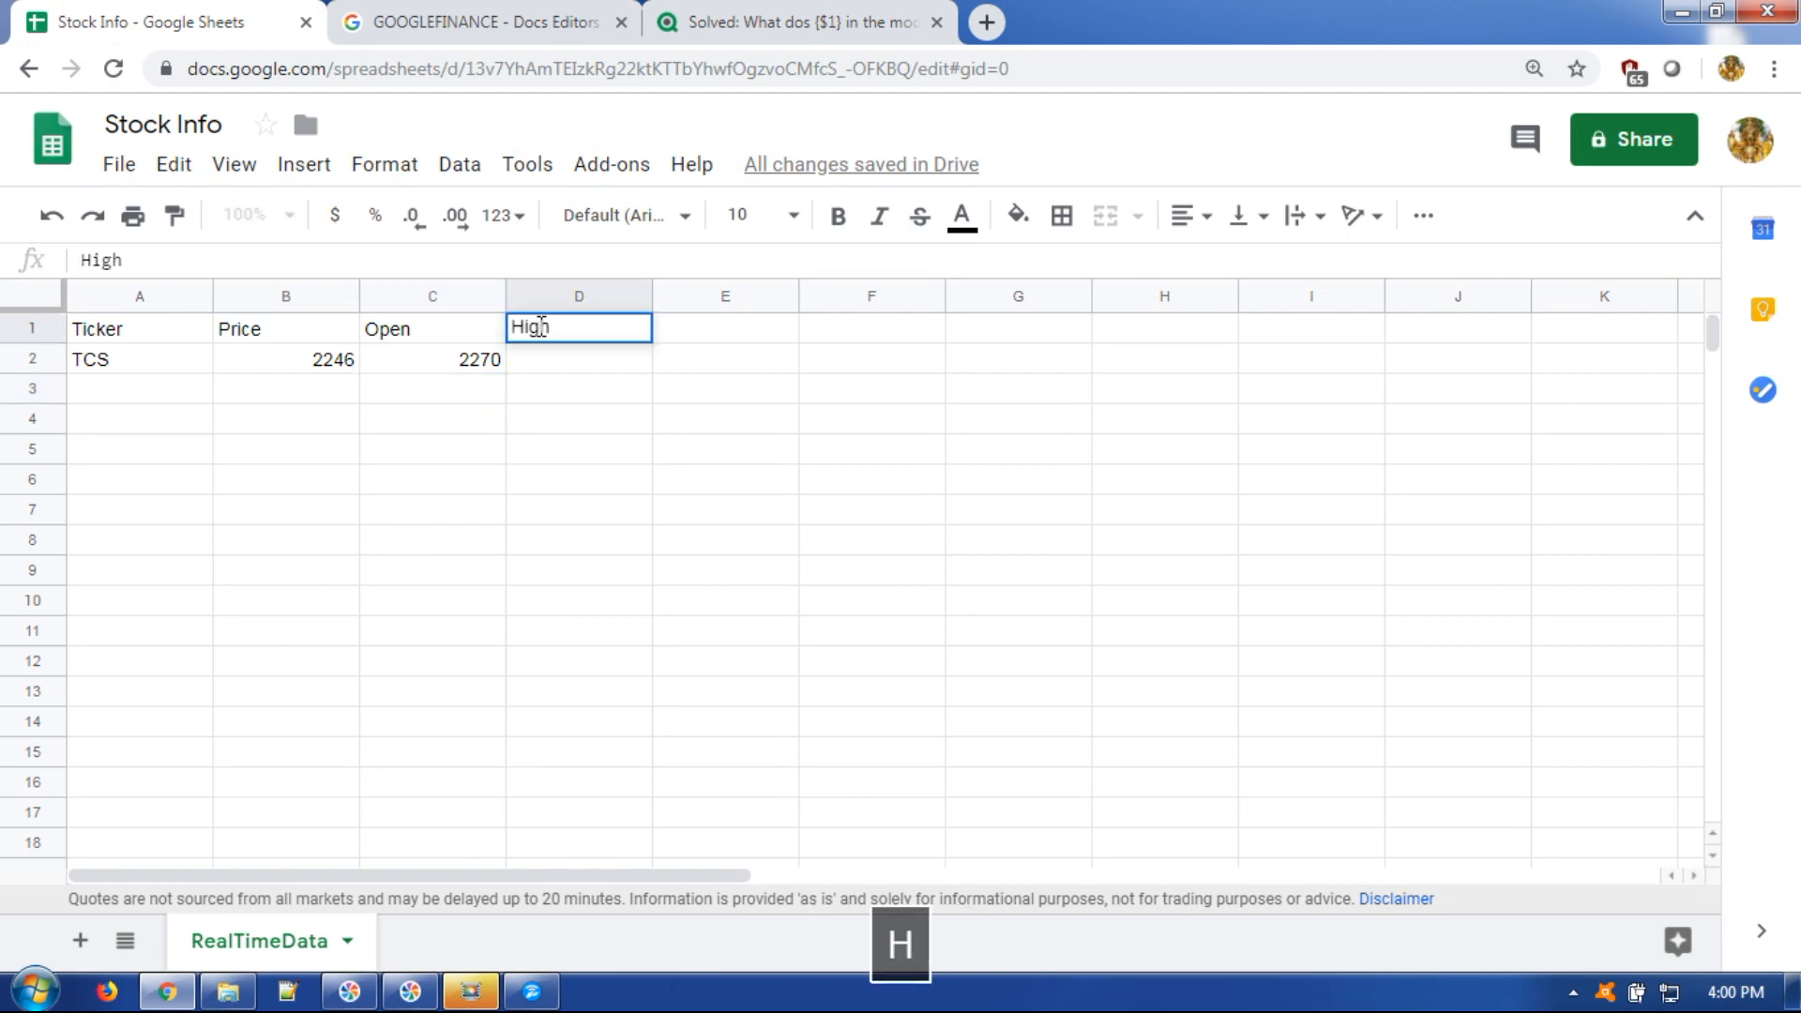
key(Tab)
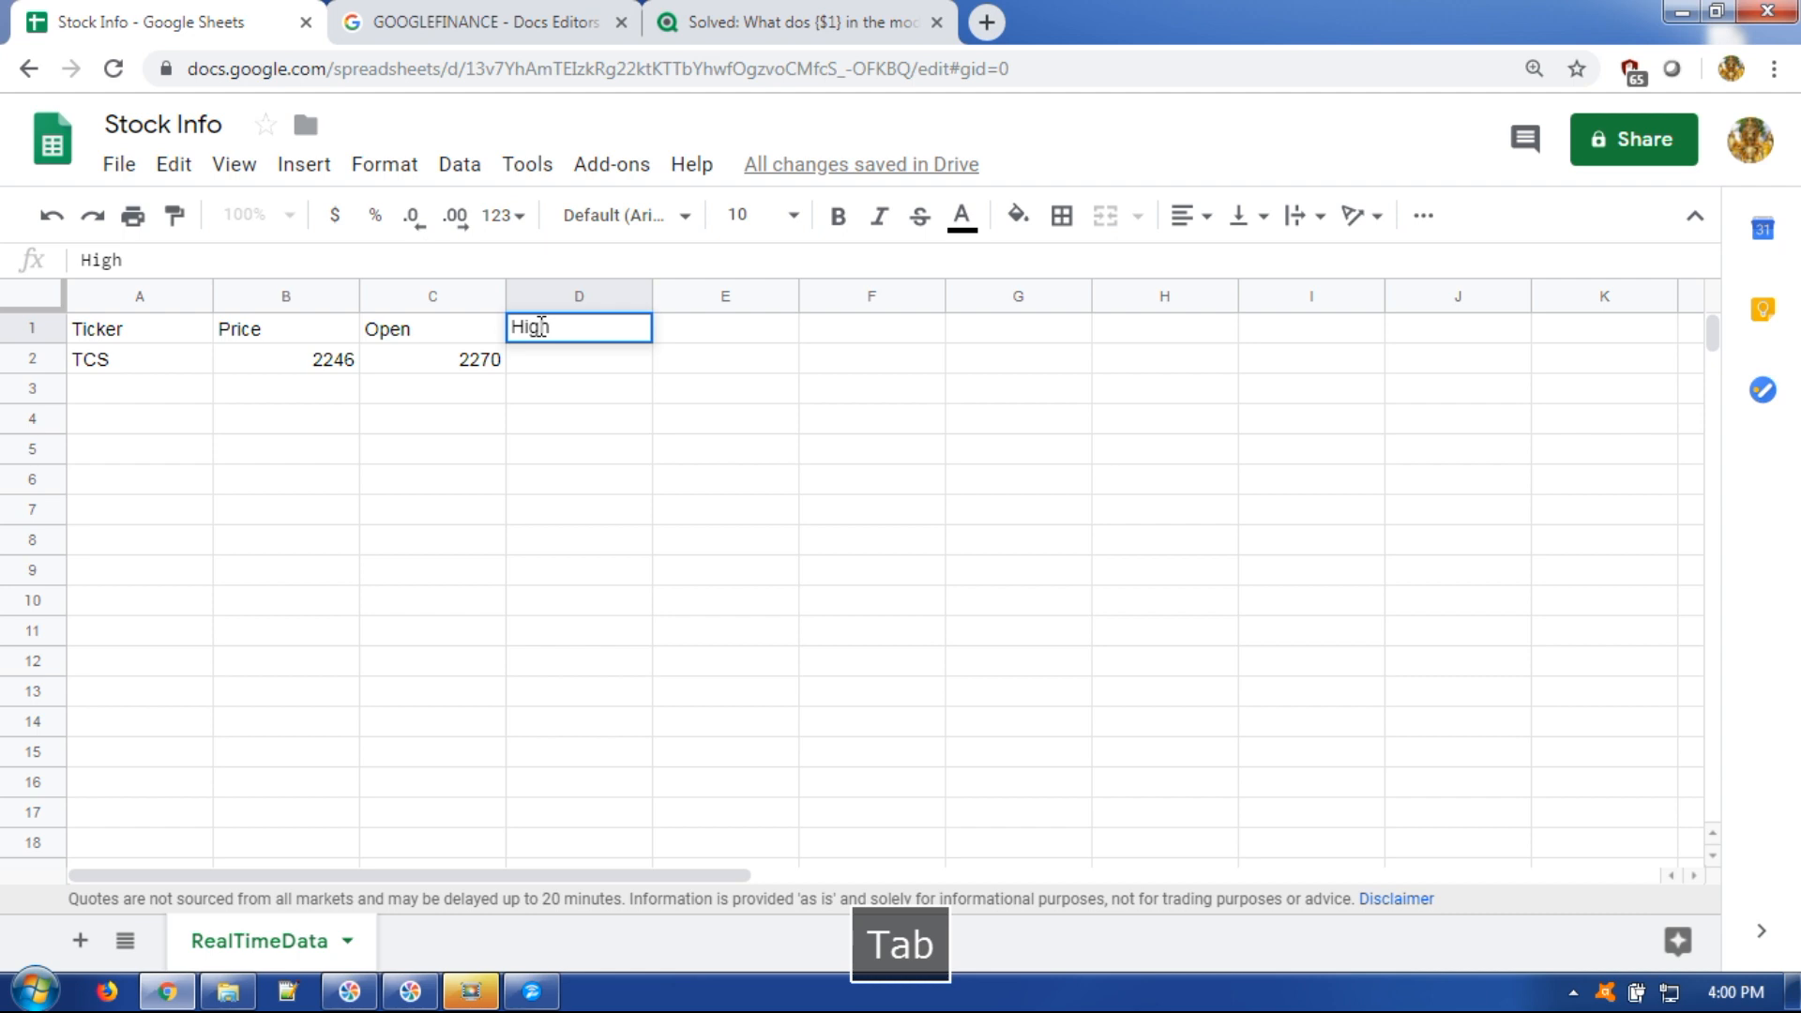
text(Low)
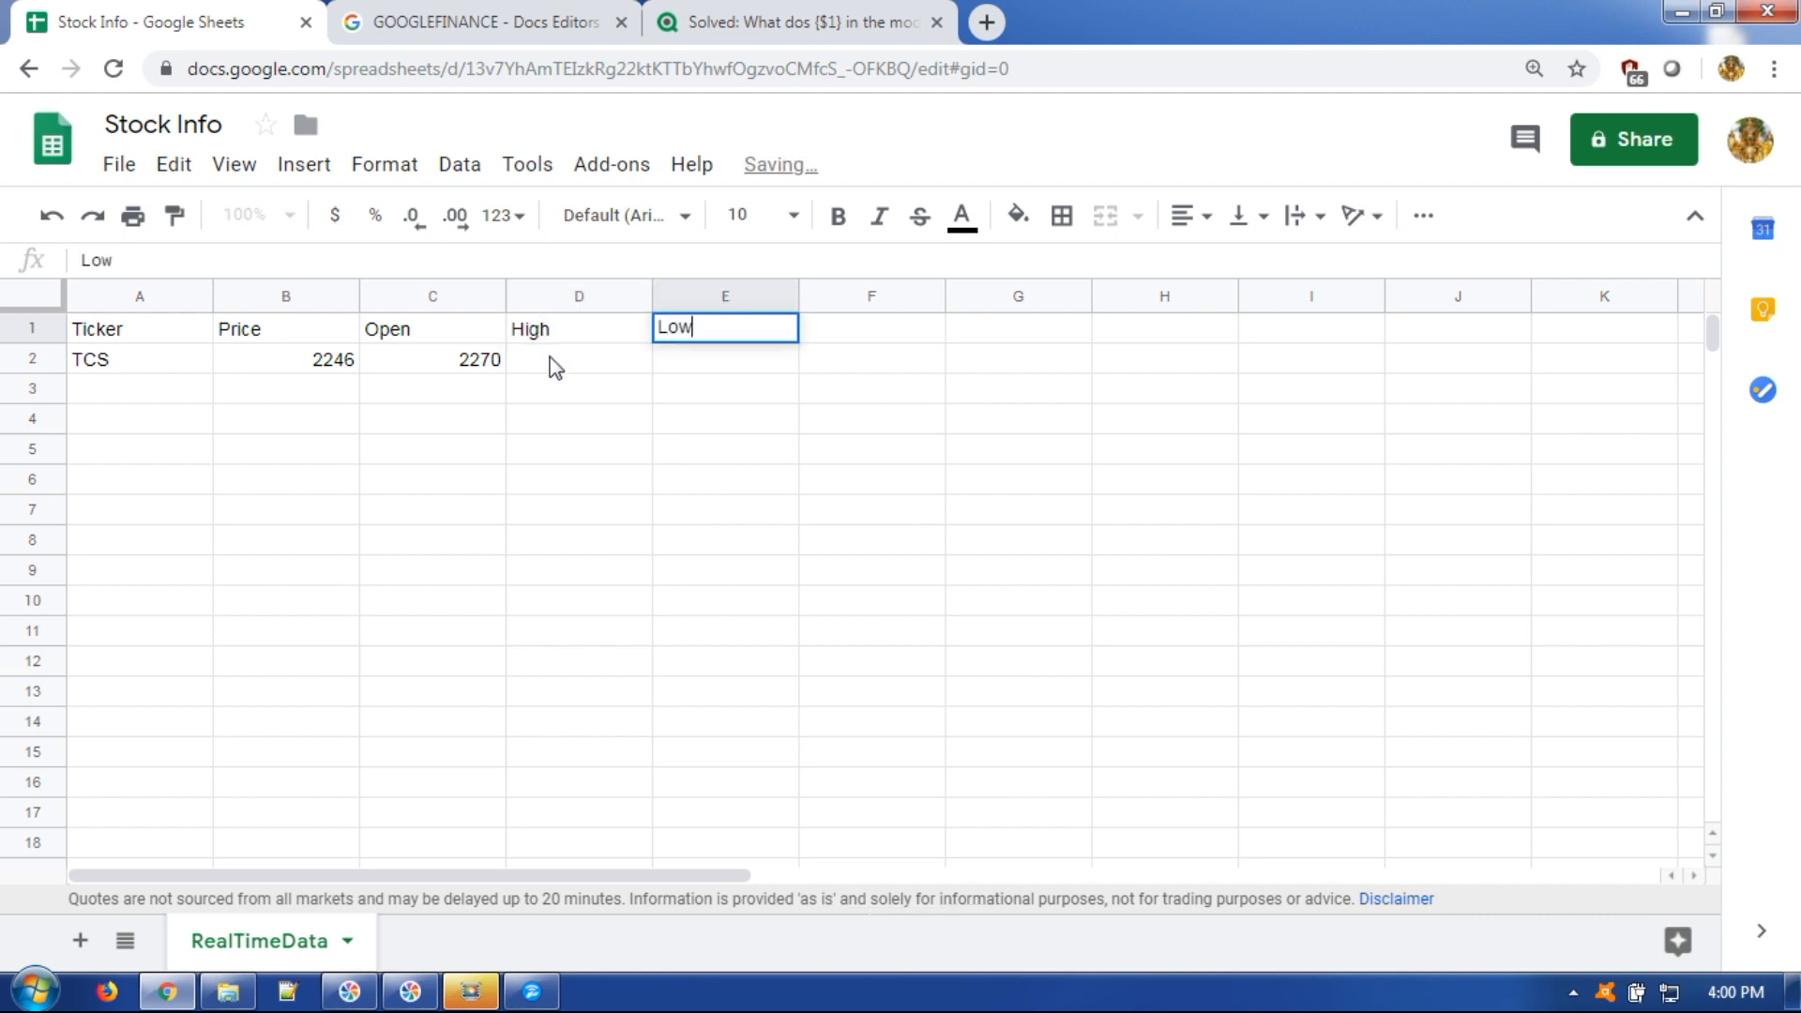
click(554, 364)
click(444, 252)
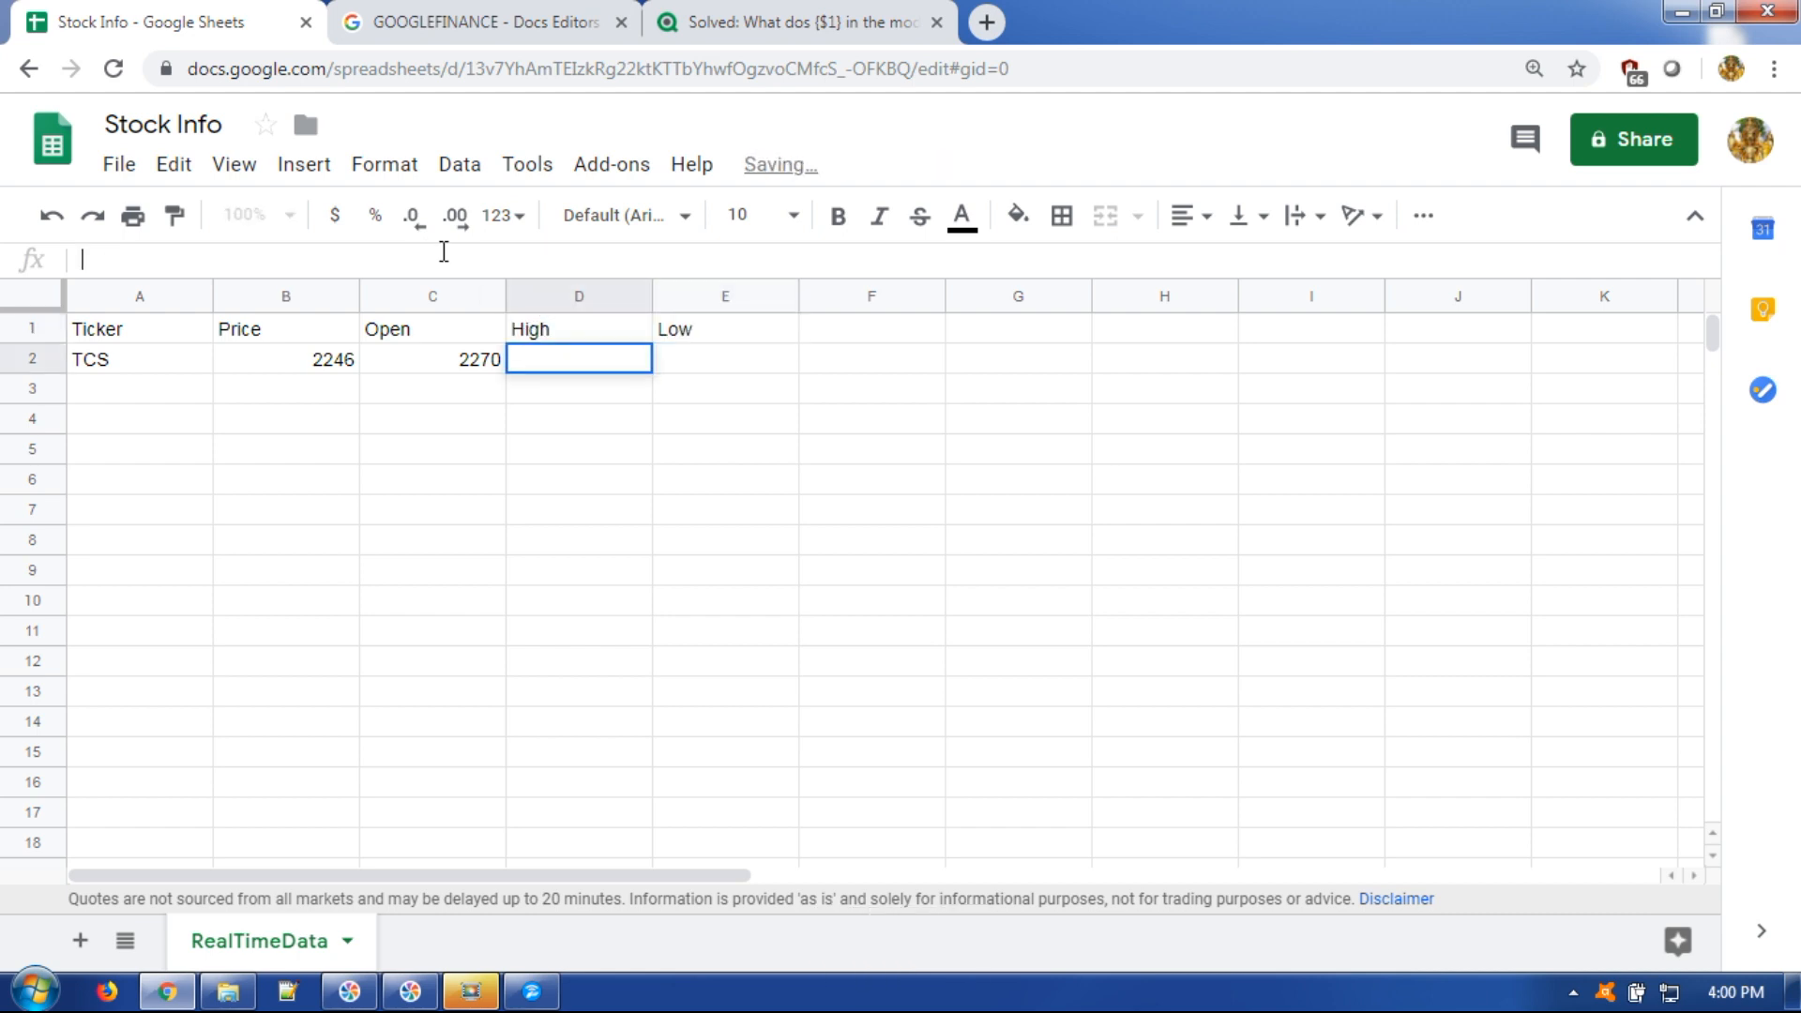
key(ctrl+v)
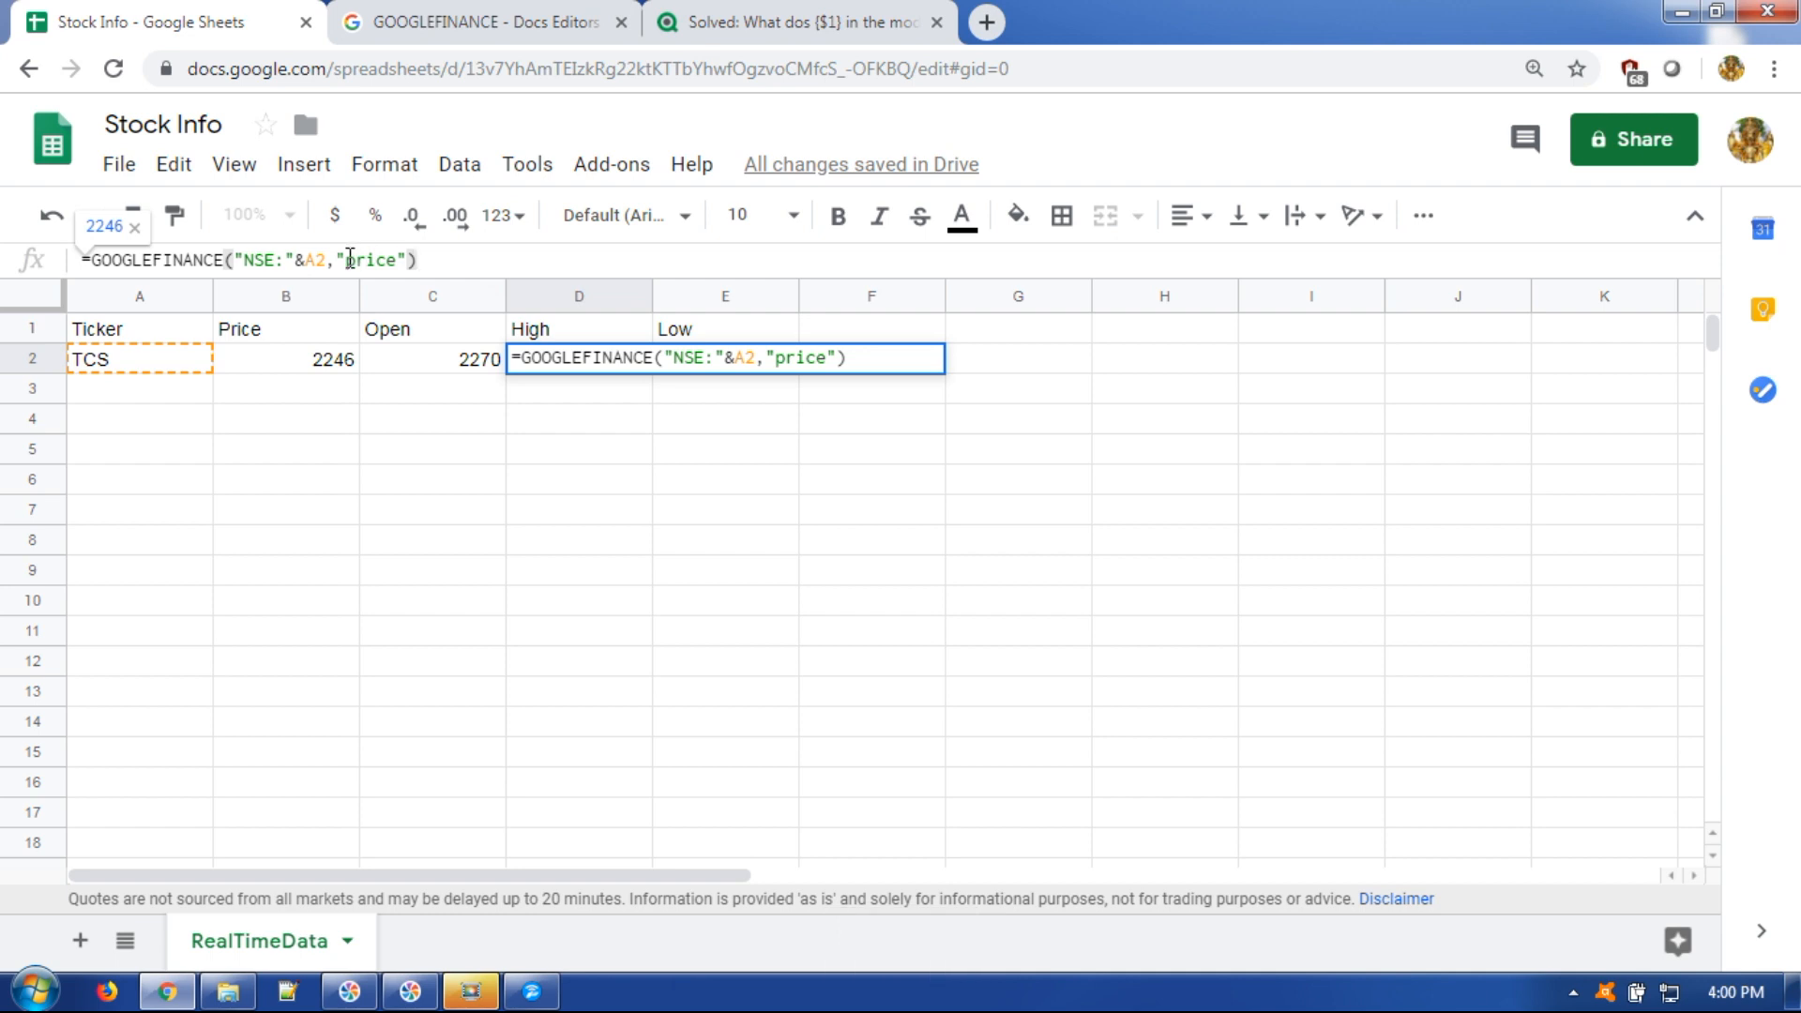
double_click(355, 259)
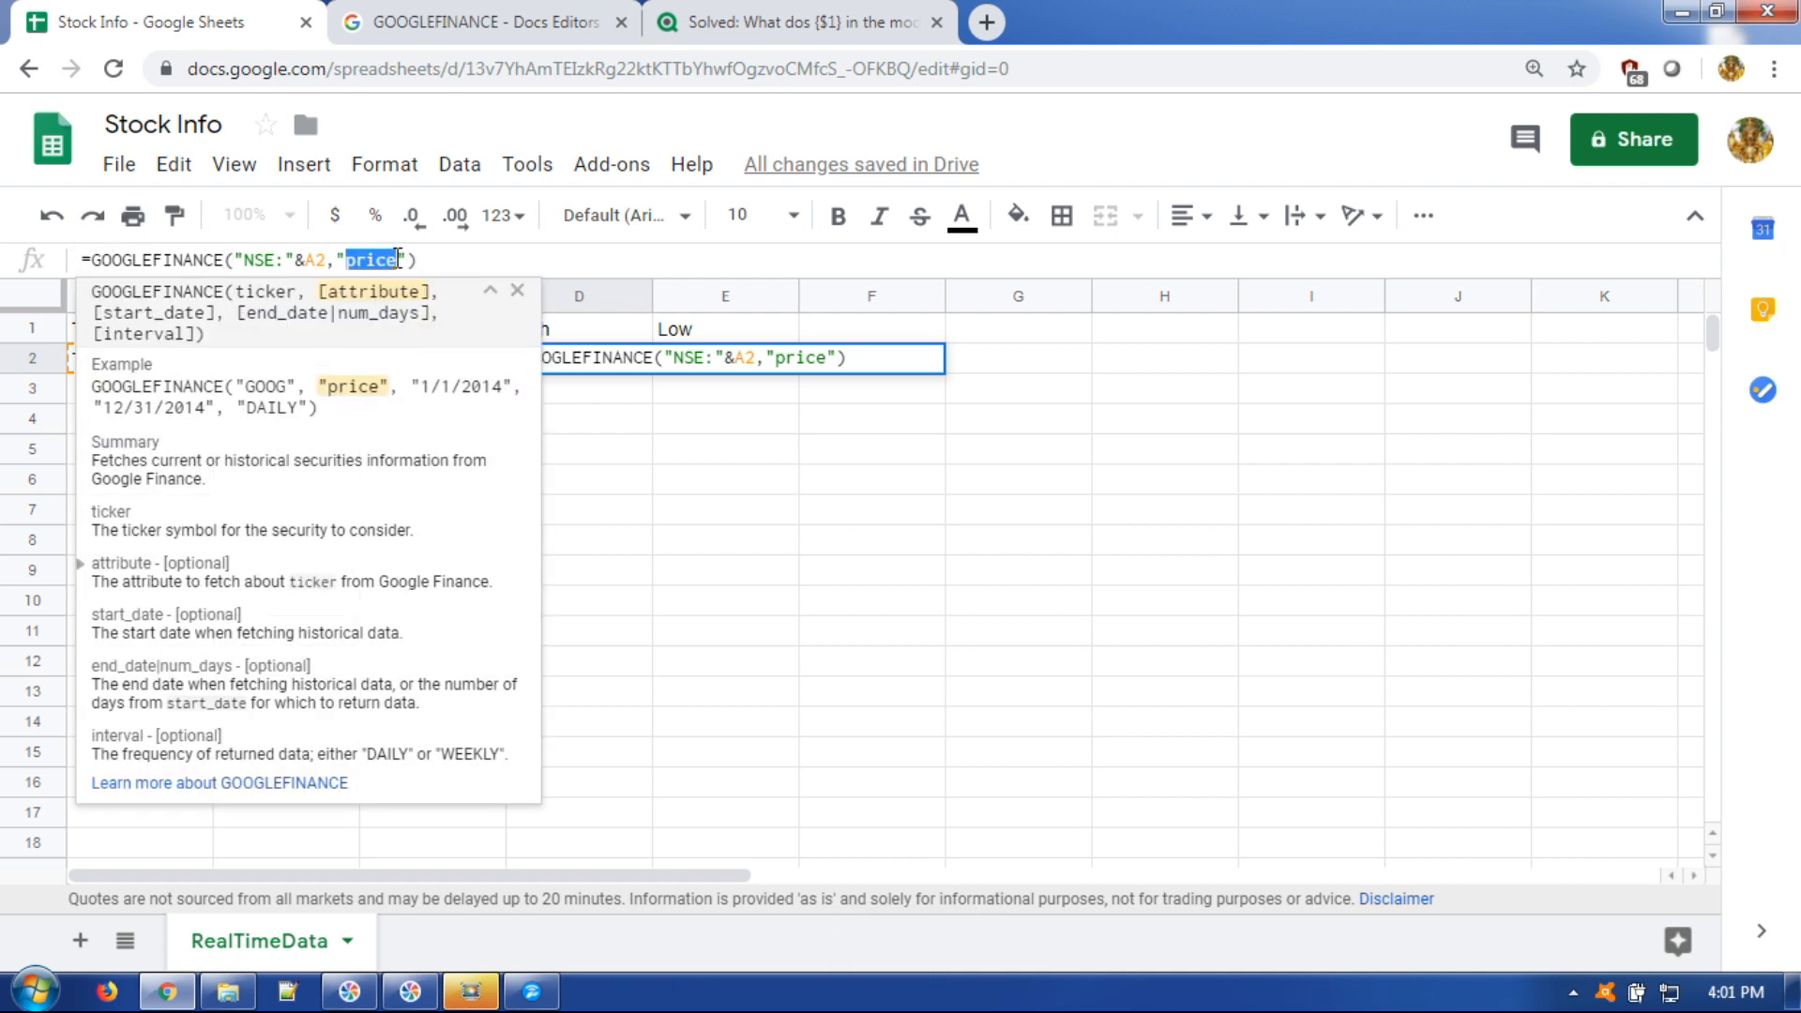
text(high)
key(Return)
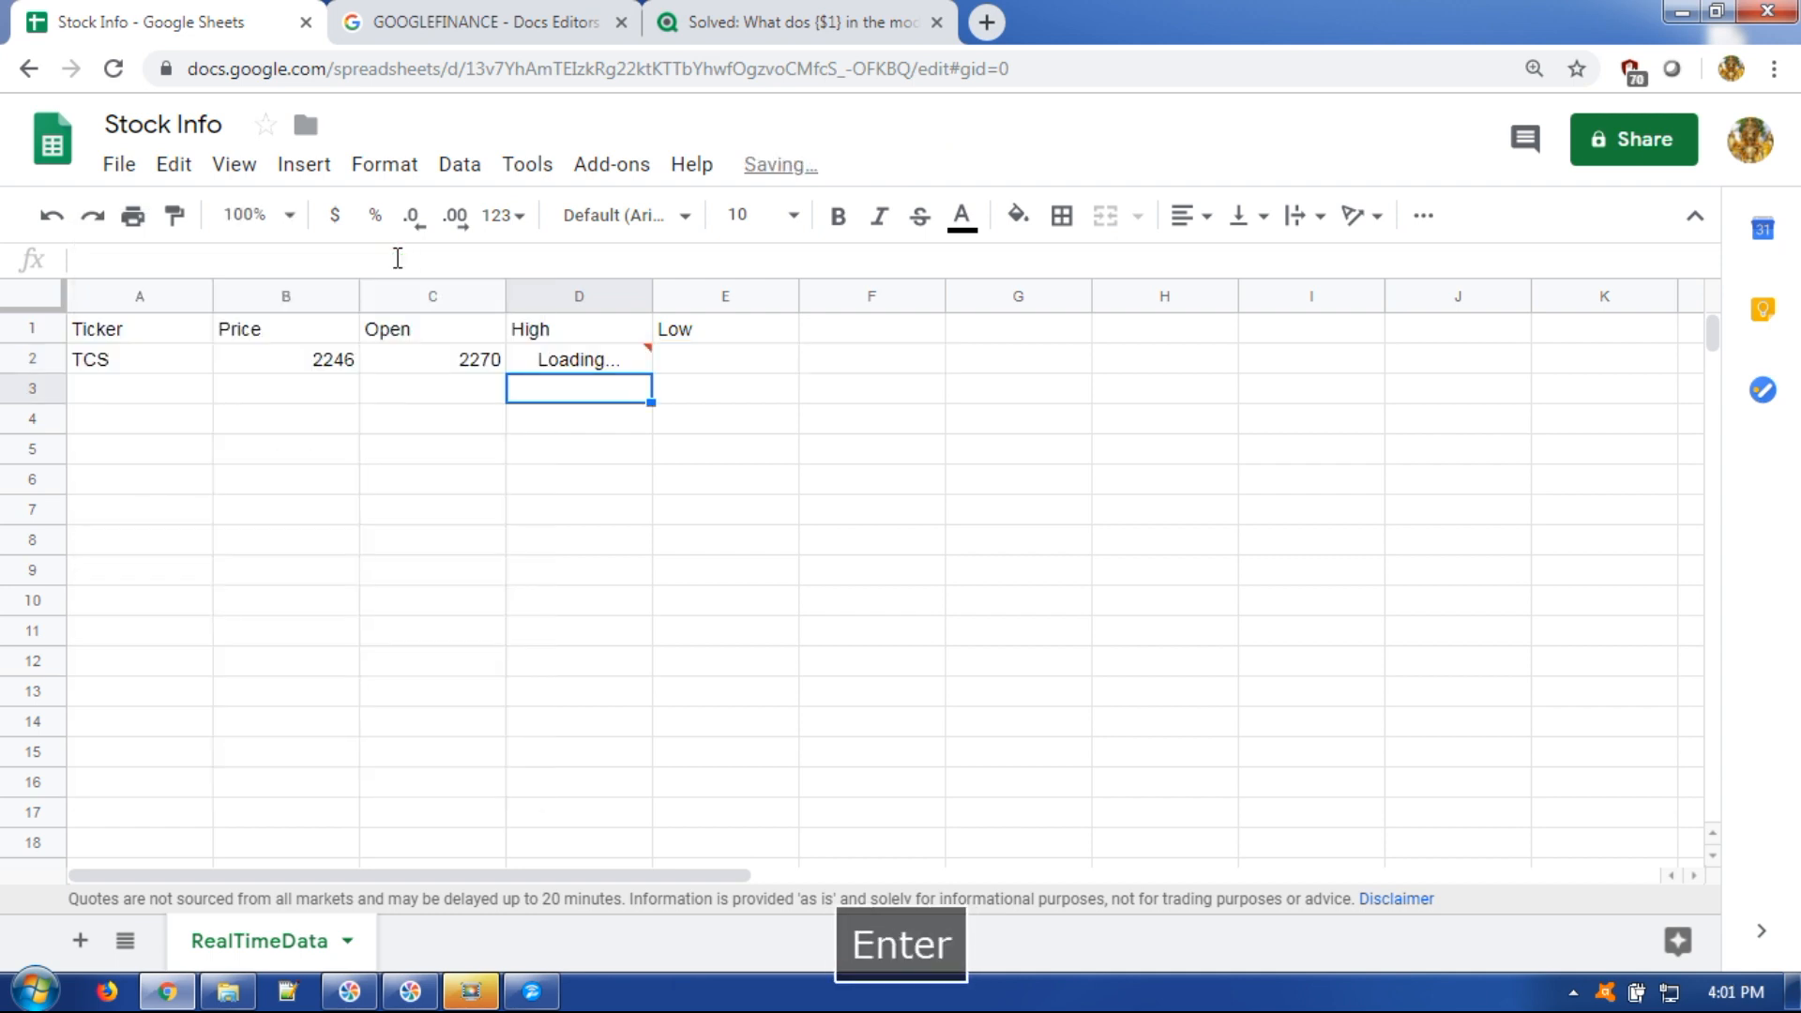
Put the 'low' GOOGLEFINANCE formula in E2, returning 2236.95.
click(729, 357)
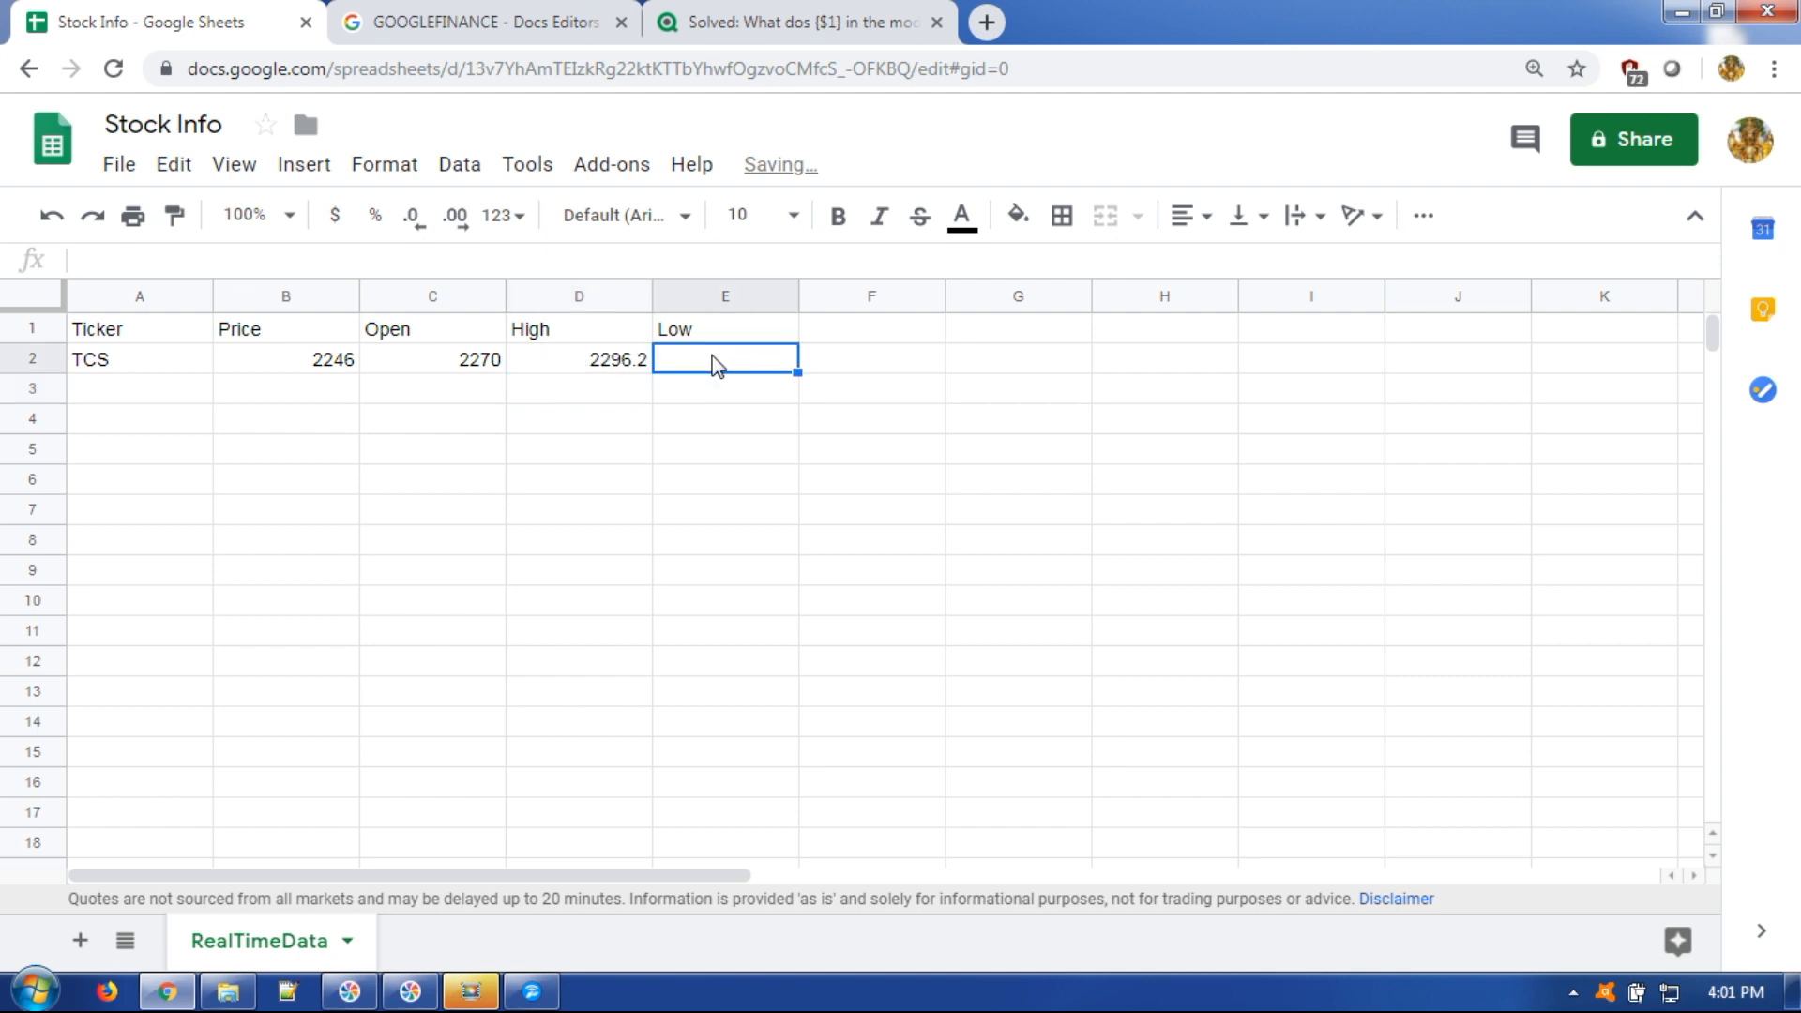
click(453, 257)
key(ctrl+v)
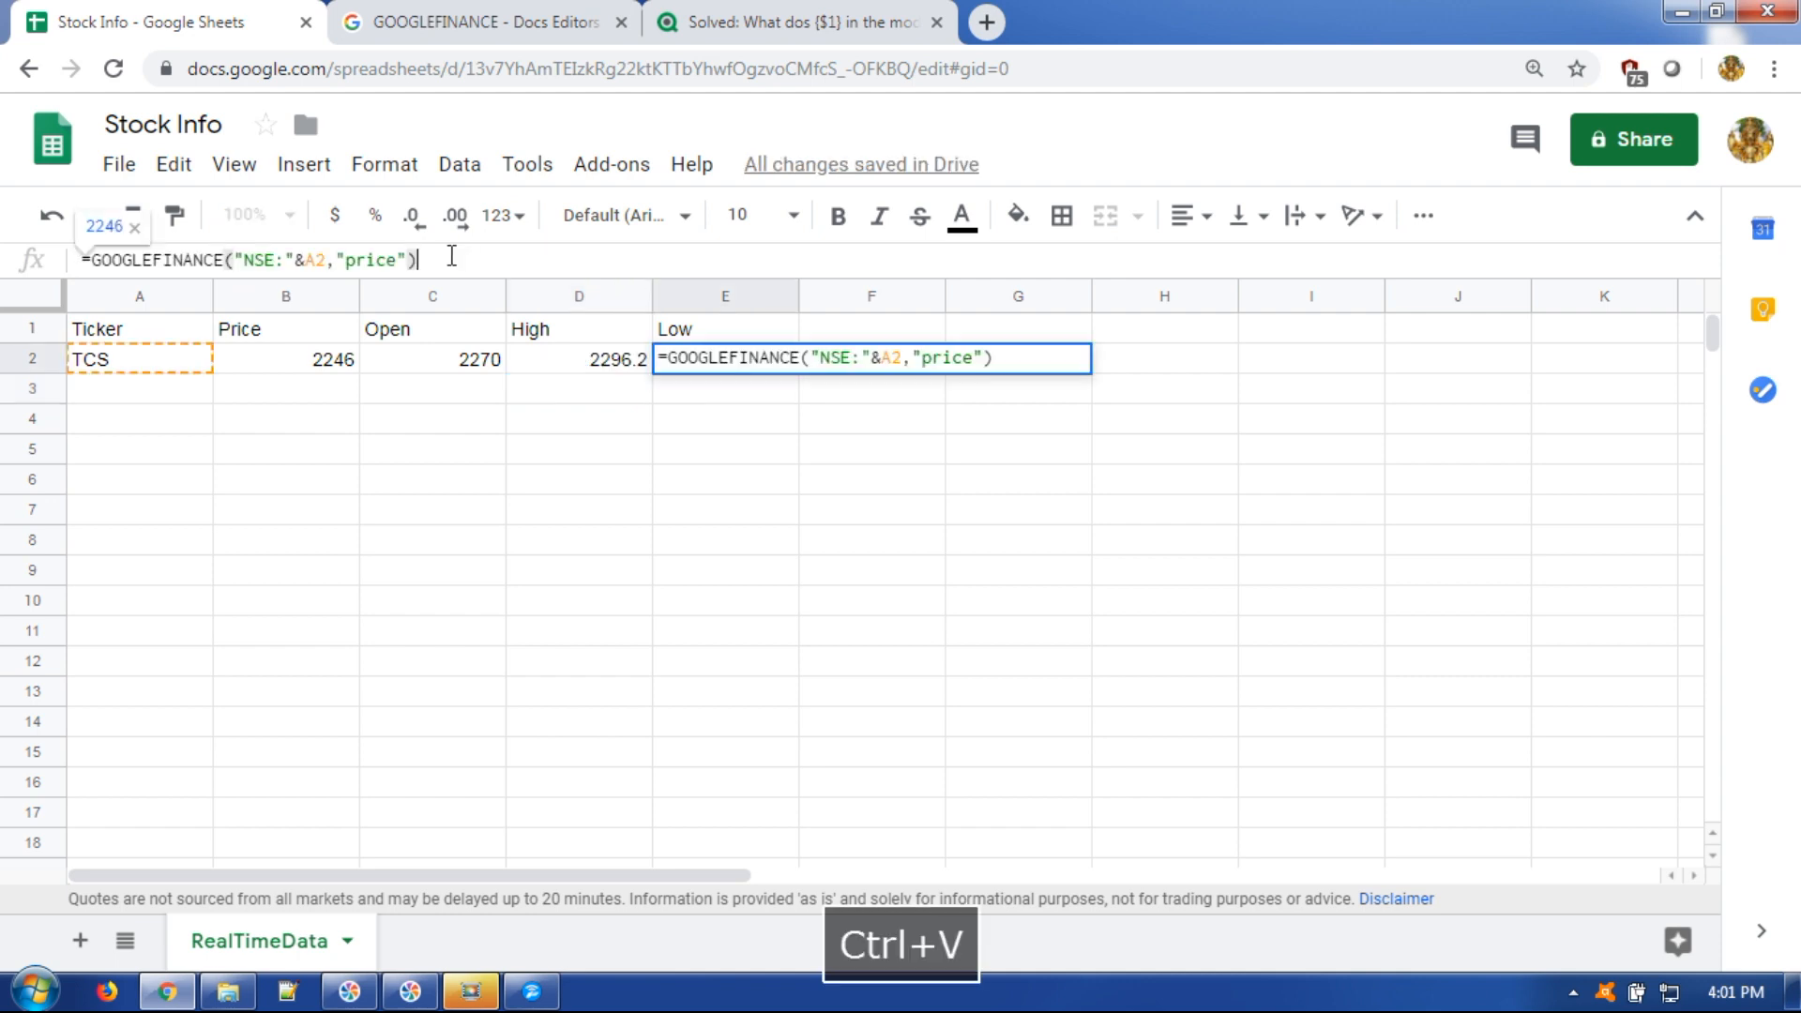
drag(346, 261, 394, 261)
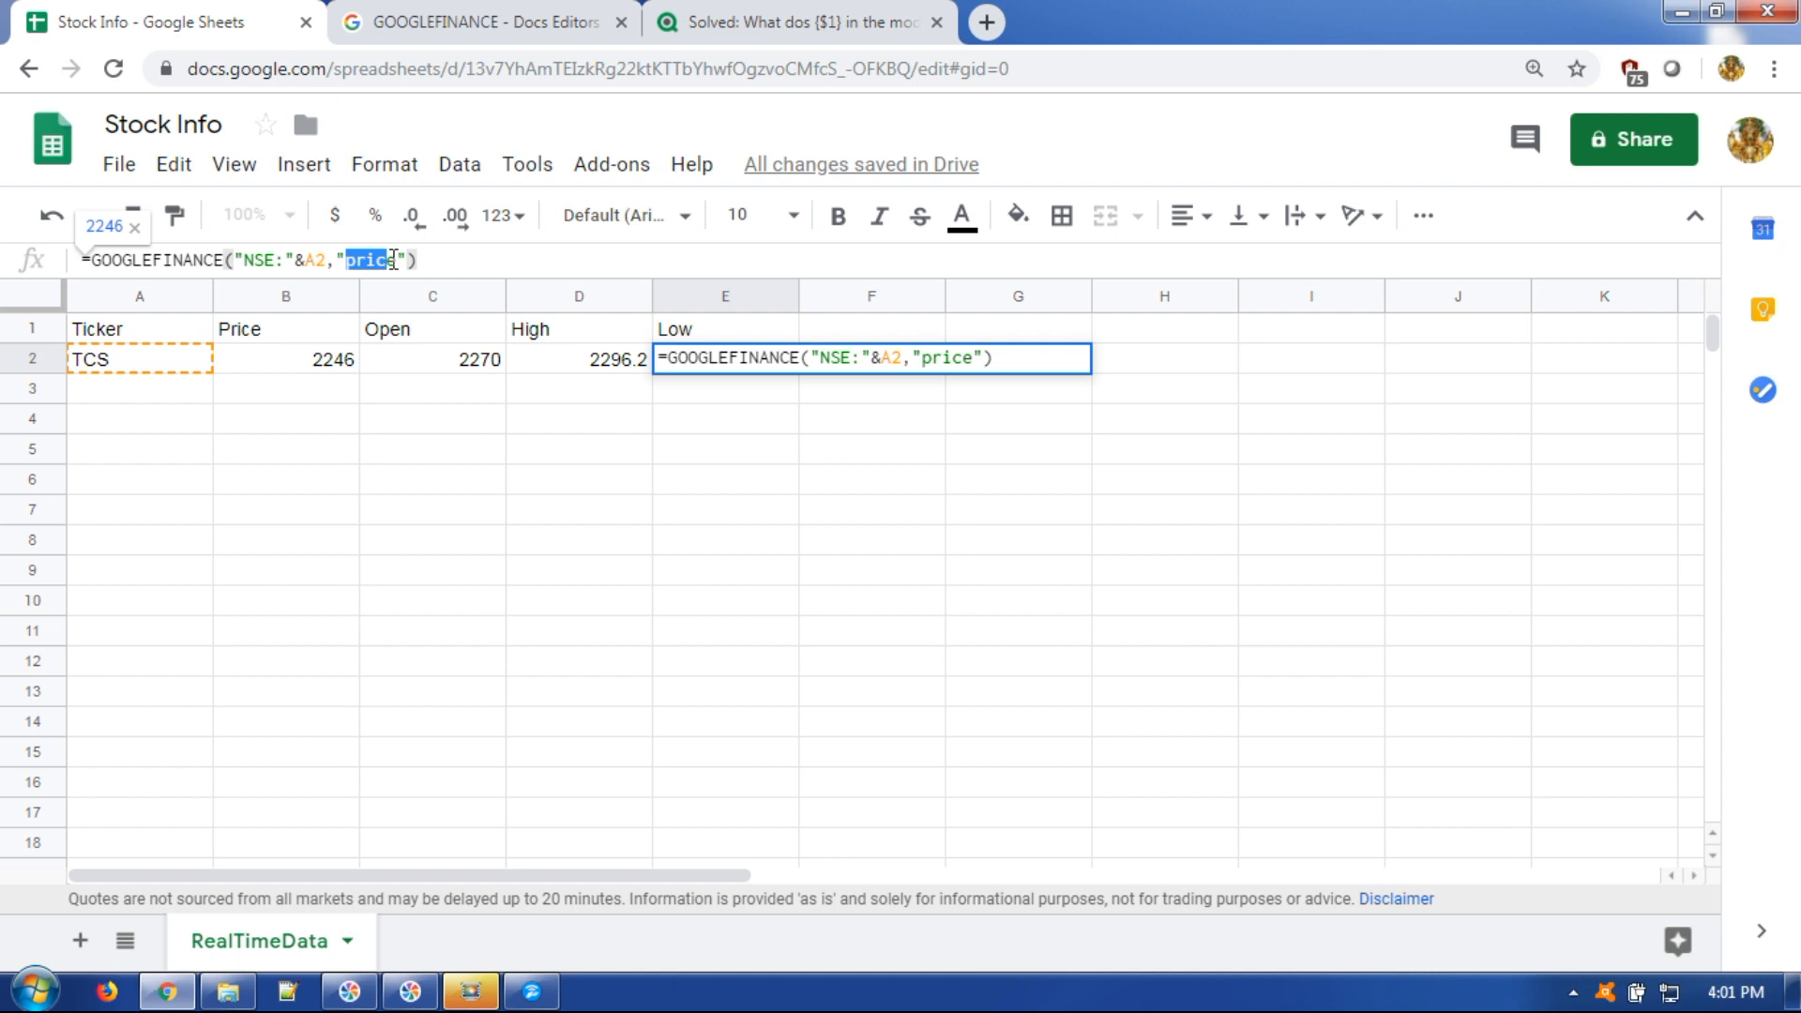
text(low)
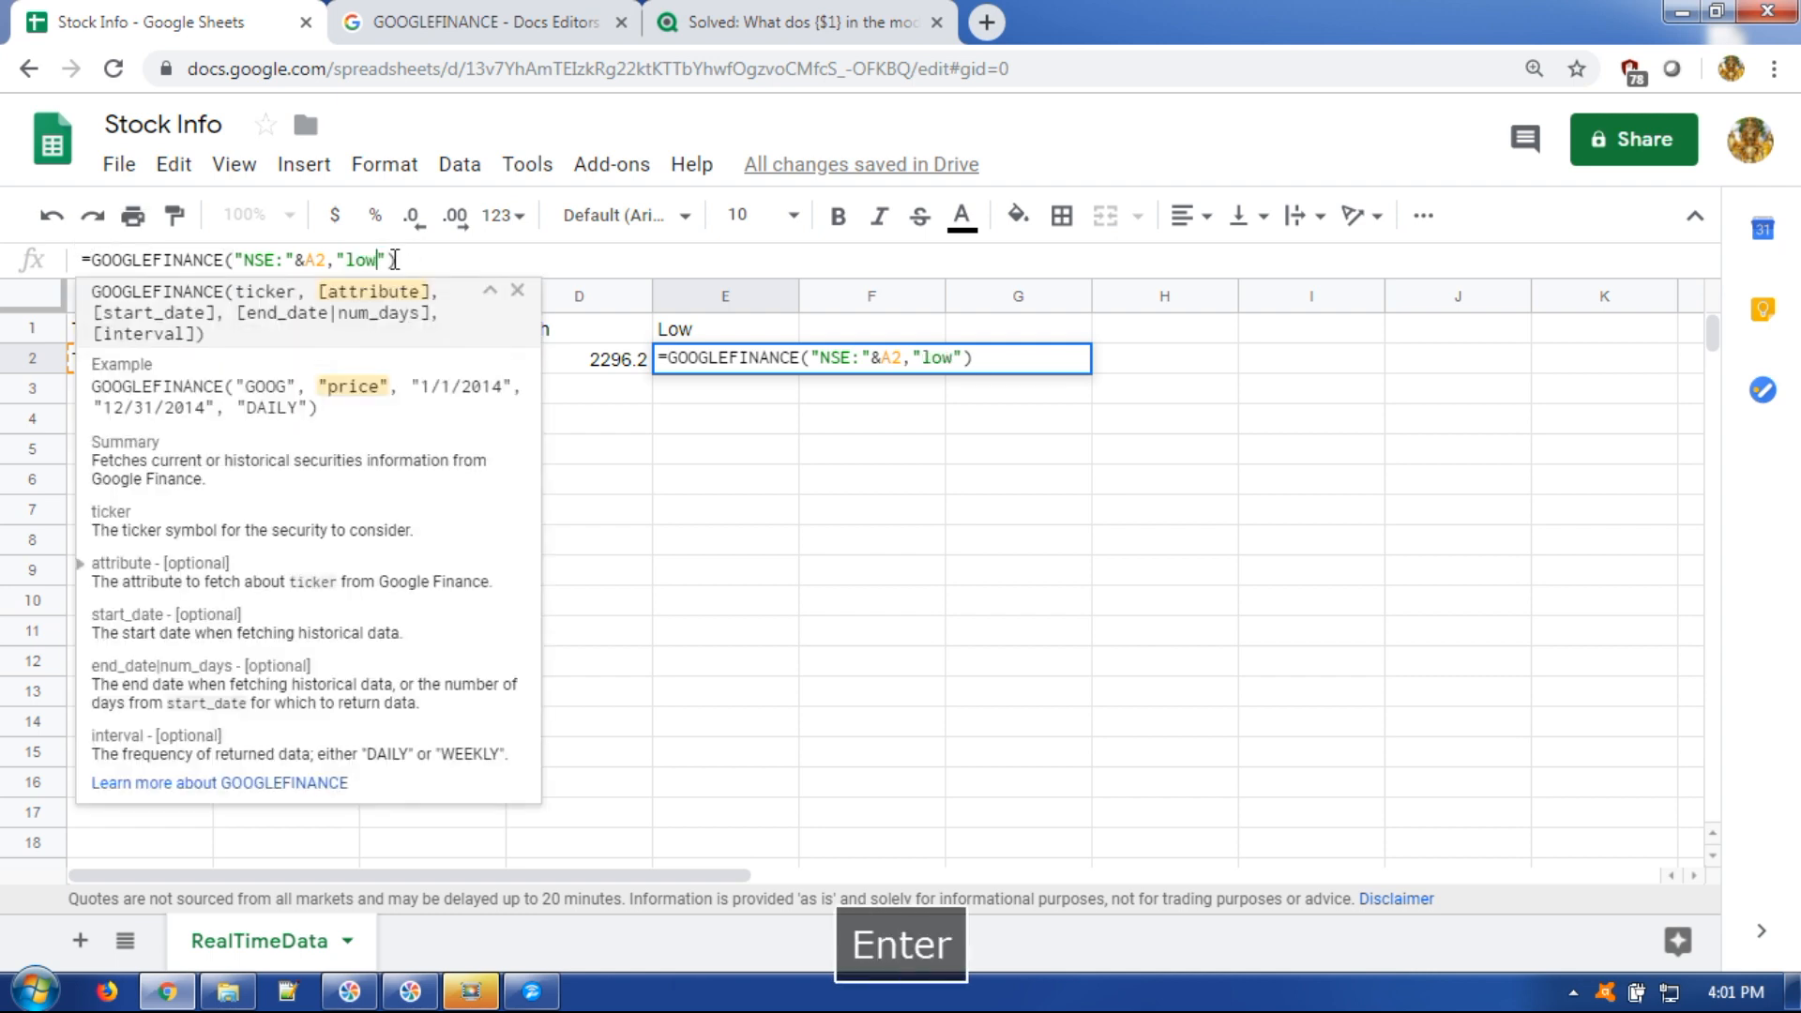
key(Return)
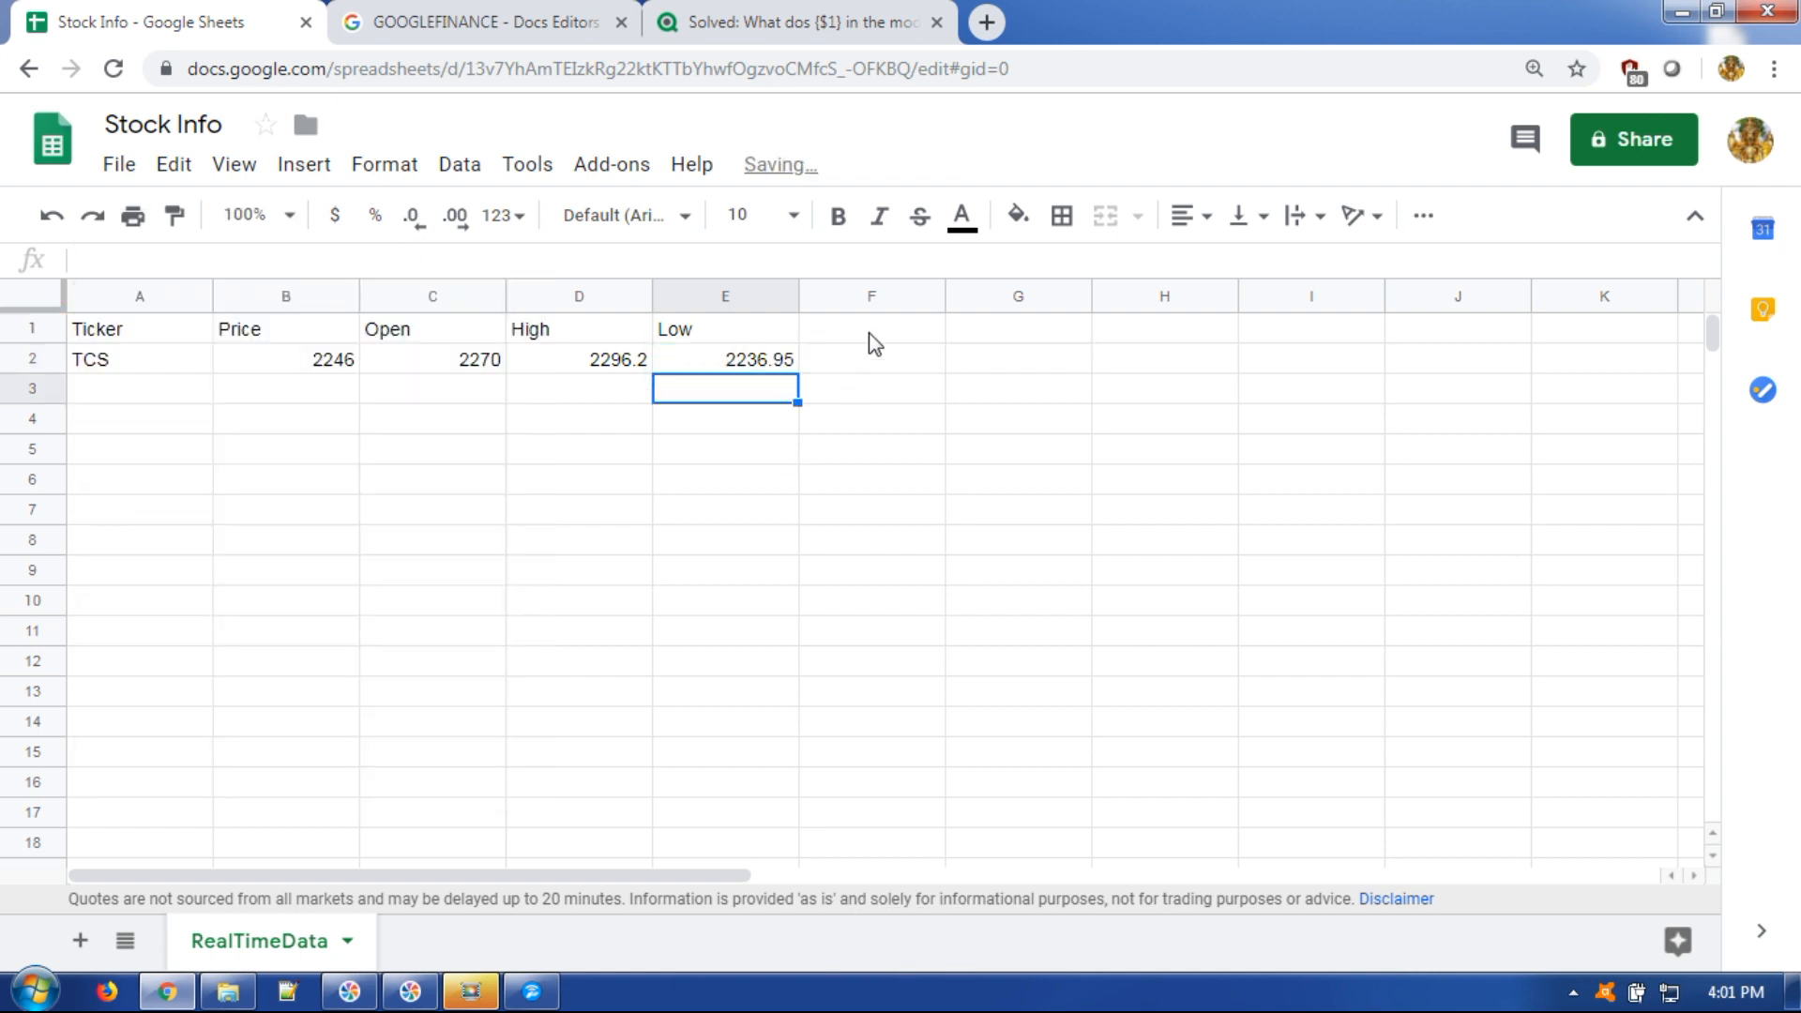
double_click(989, 511)
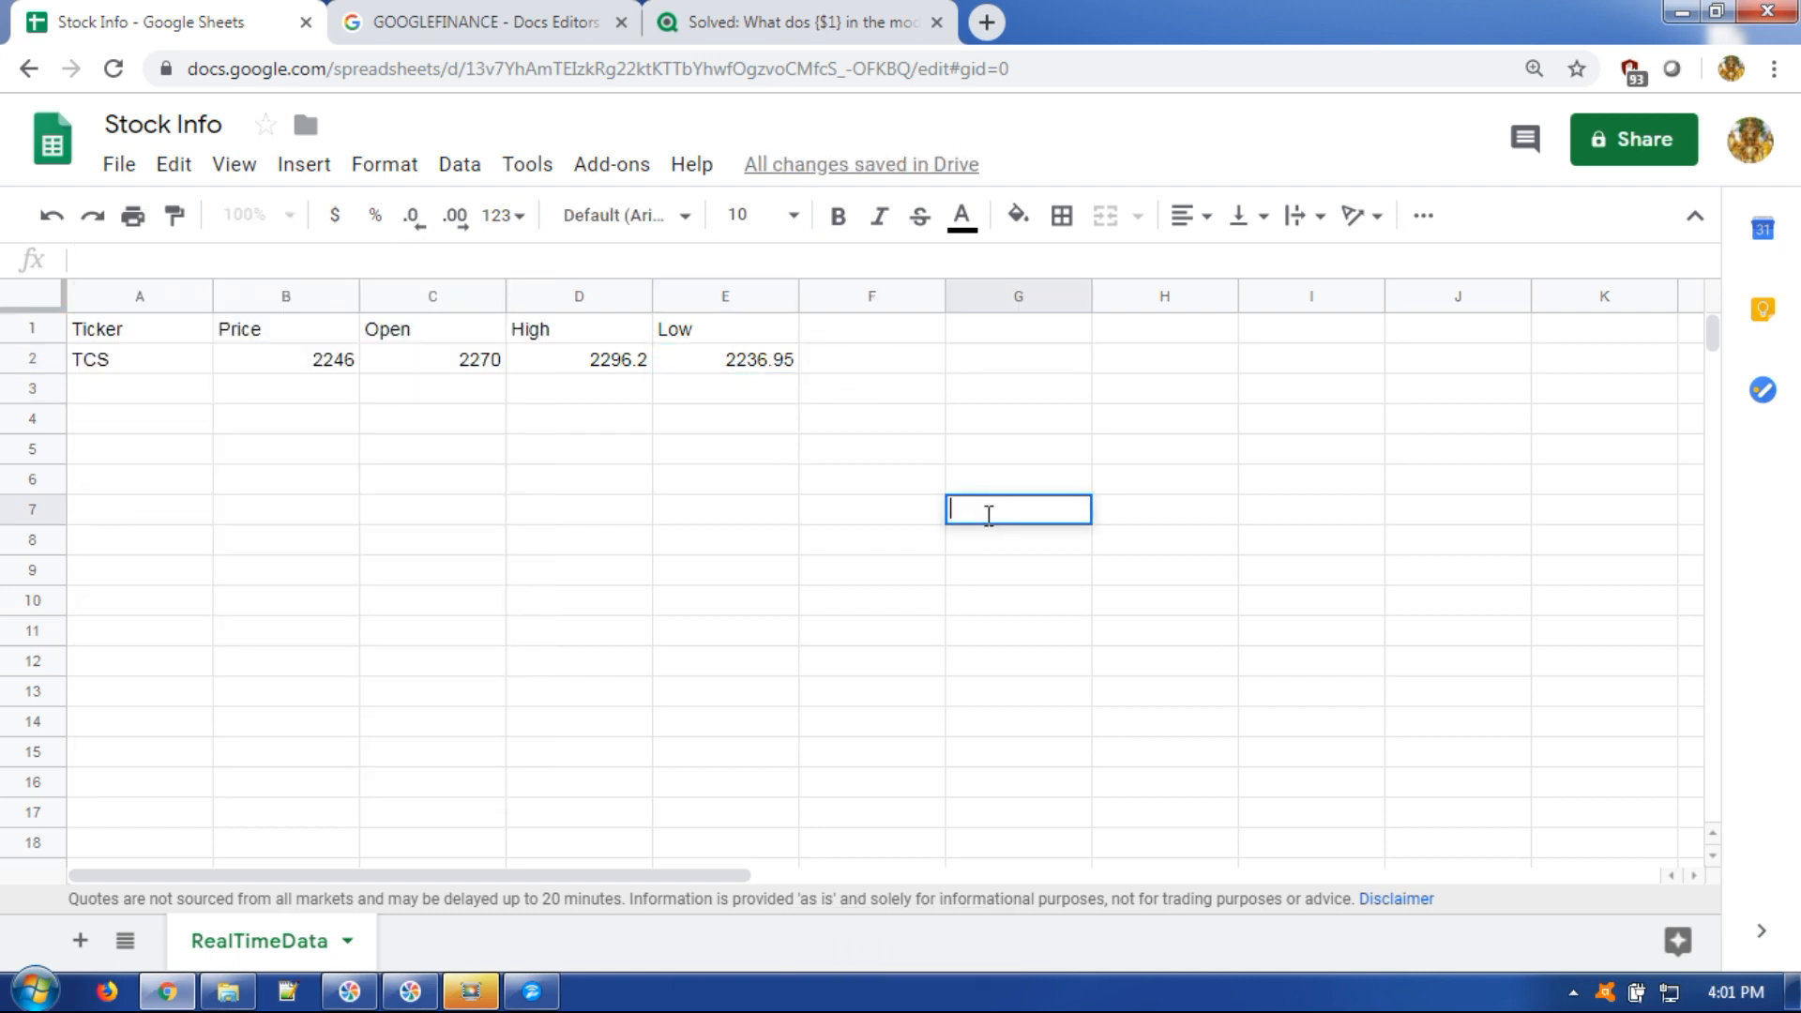
Add 52 Wk High and 52 Wk Low headers in F1:G1 and a 'high52' formula in F2 returning 2296.2.
click(872, 340)
text(52 )
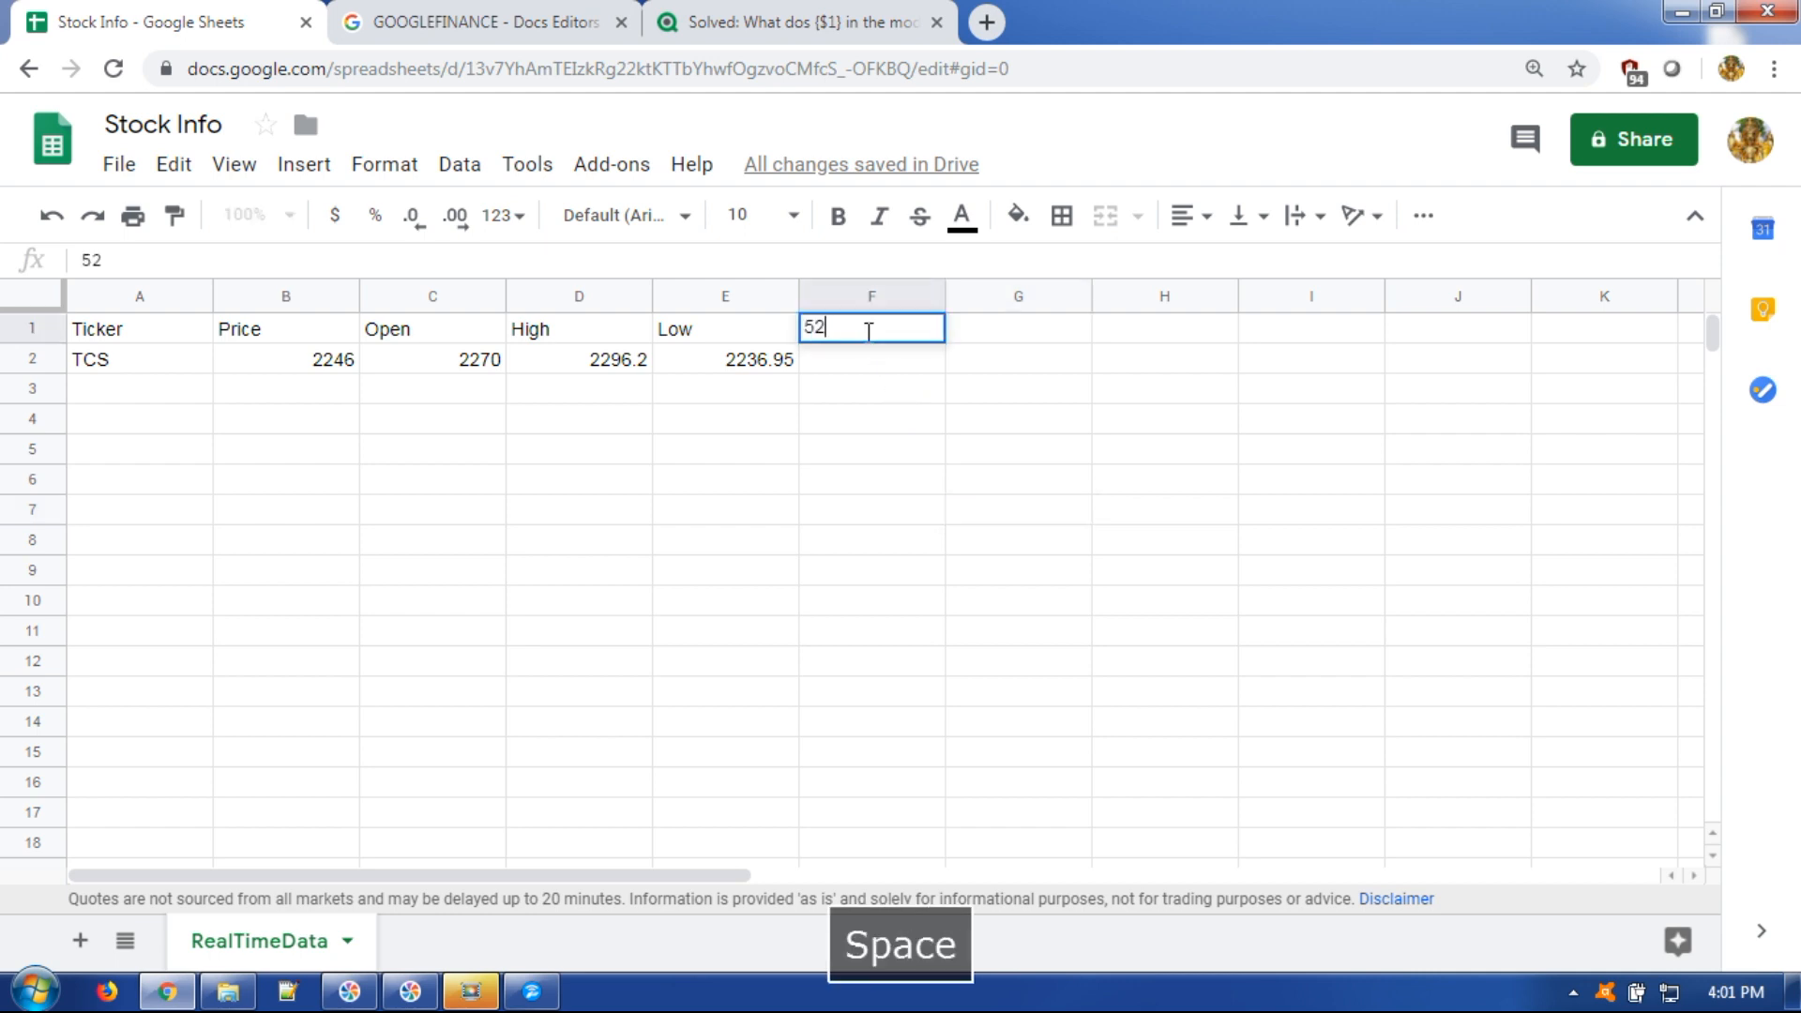
text(Wk High)
key(Tab)
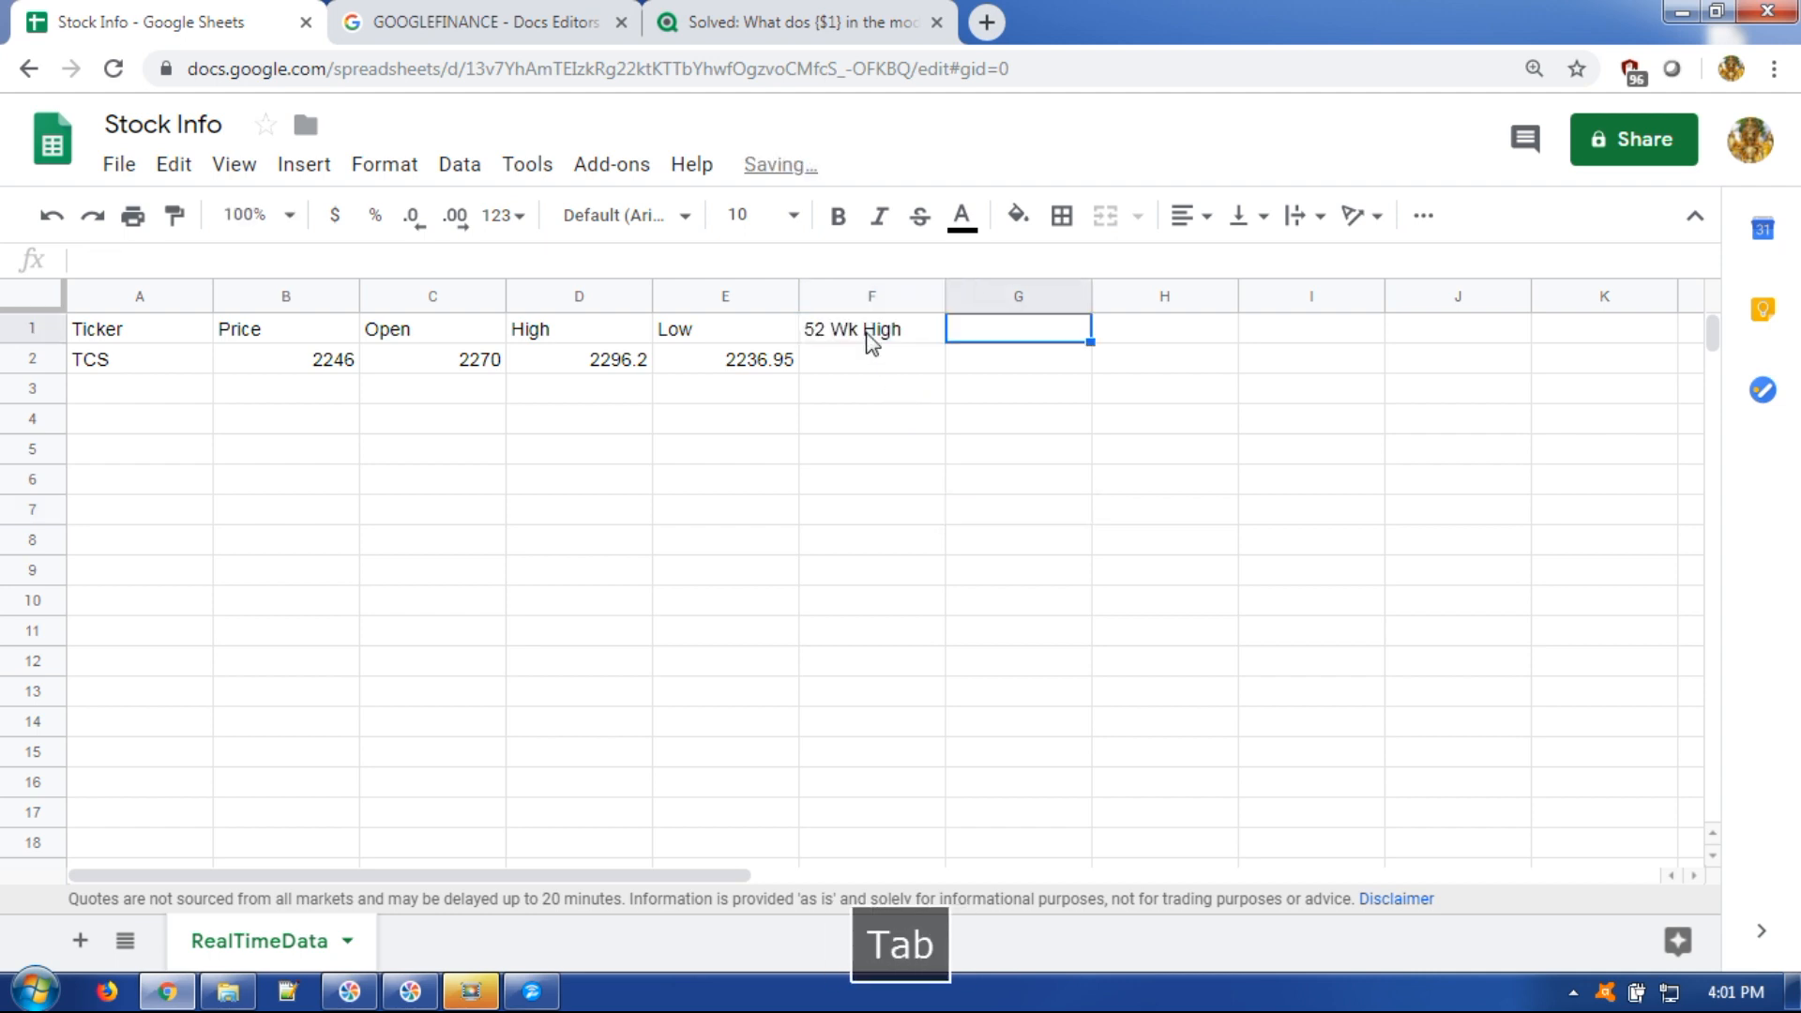
text(52 Wk )
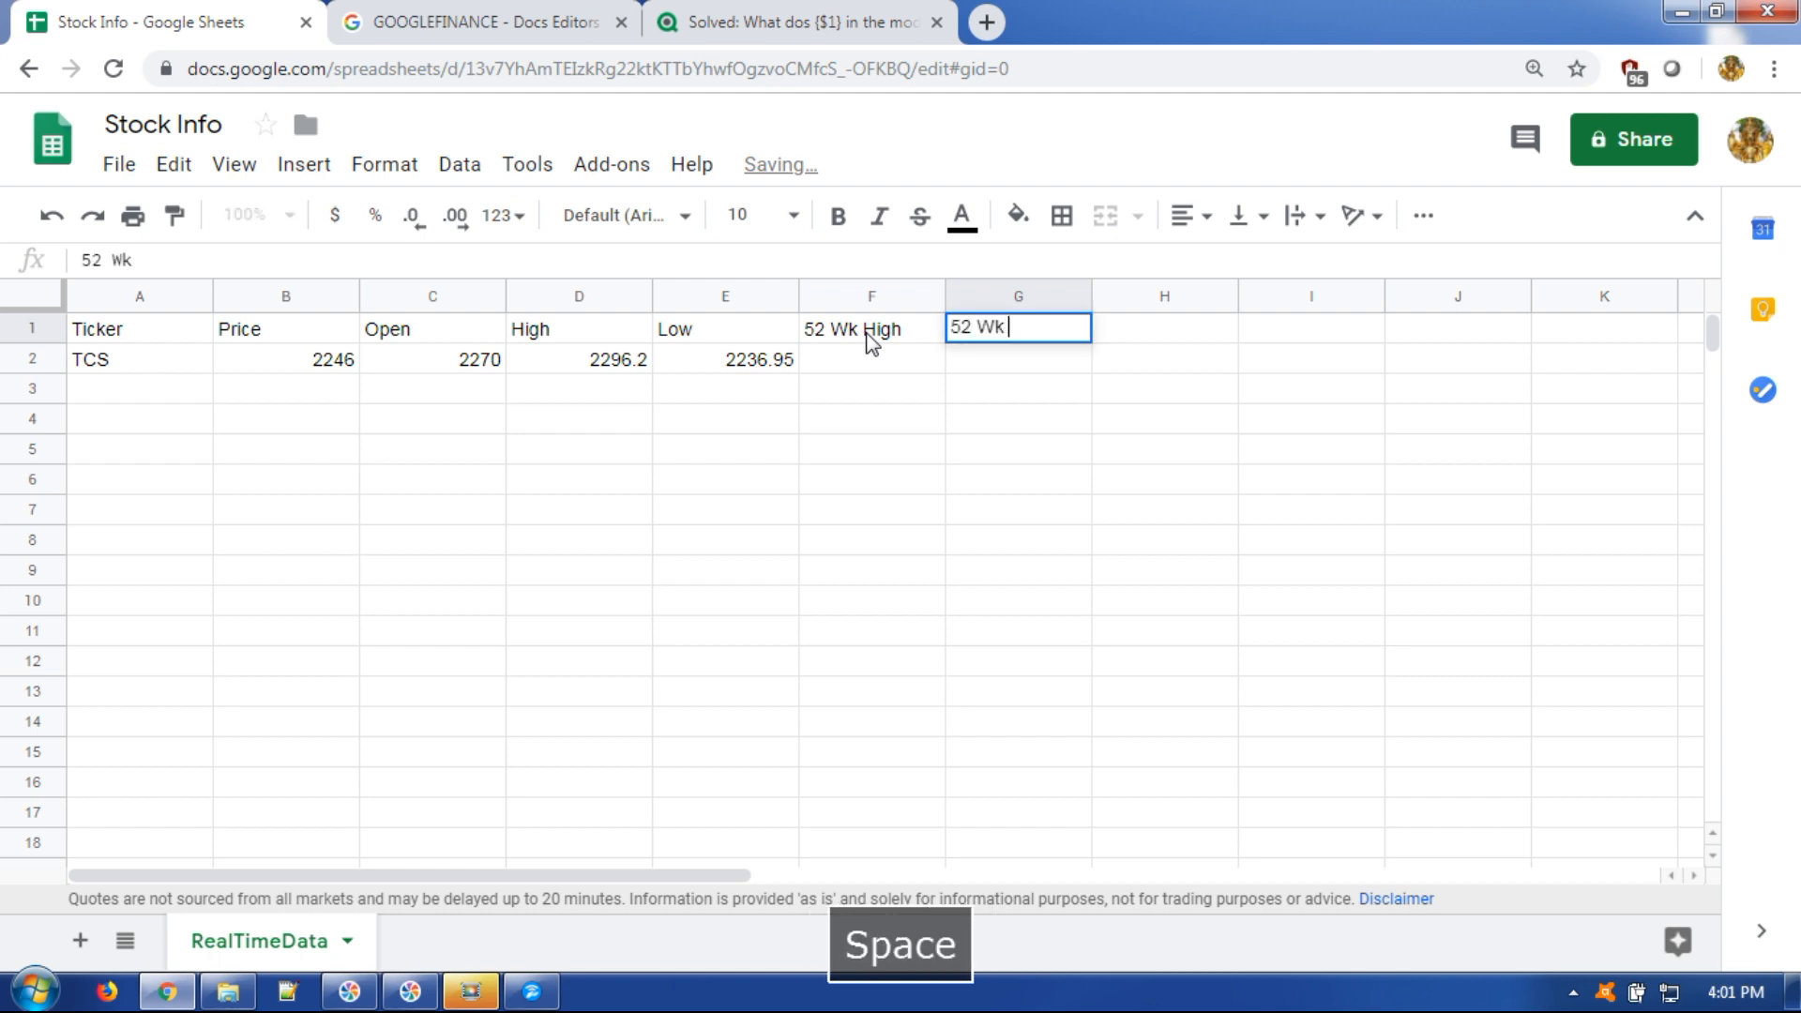
text(Low)
key(Return)
click(691, 260)
text(=GOOGLEFINANCE("NSE:"&A2,"price"))
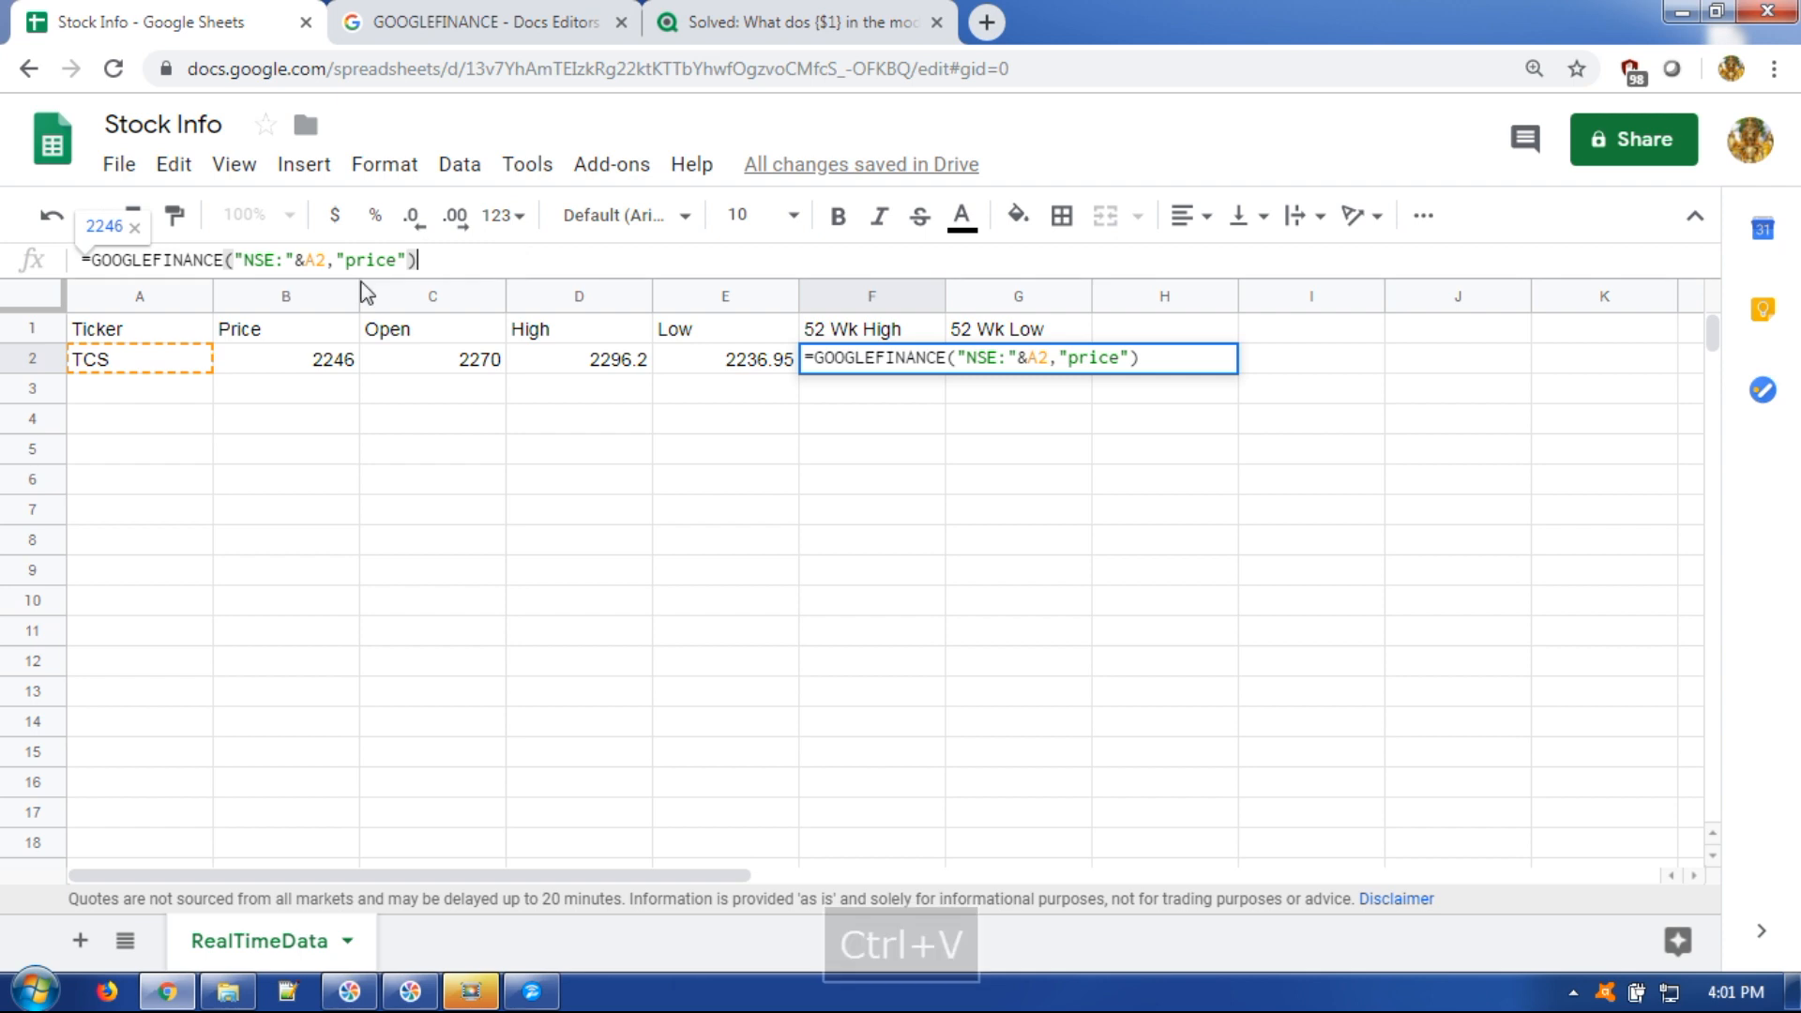
drag(347, 265, 394, 264)
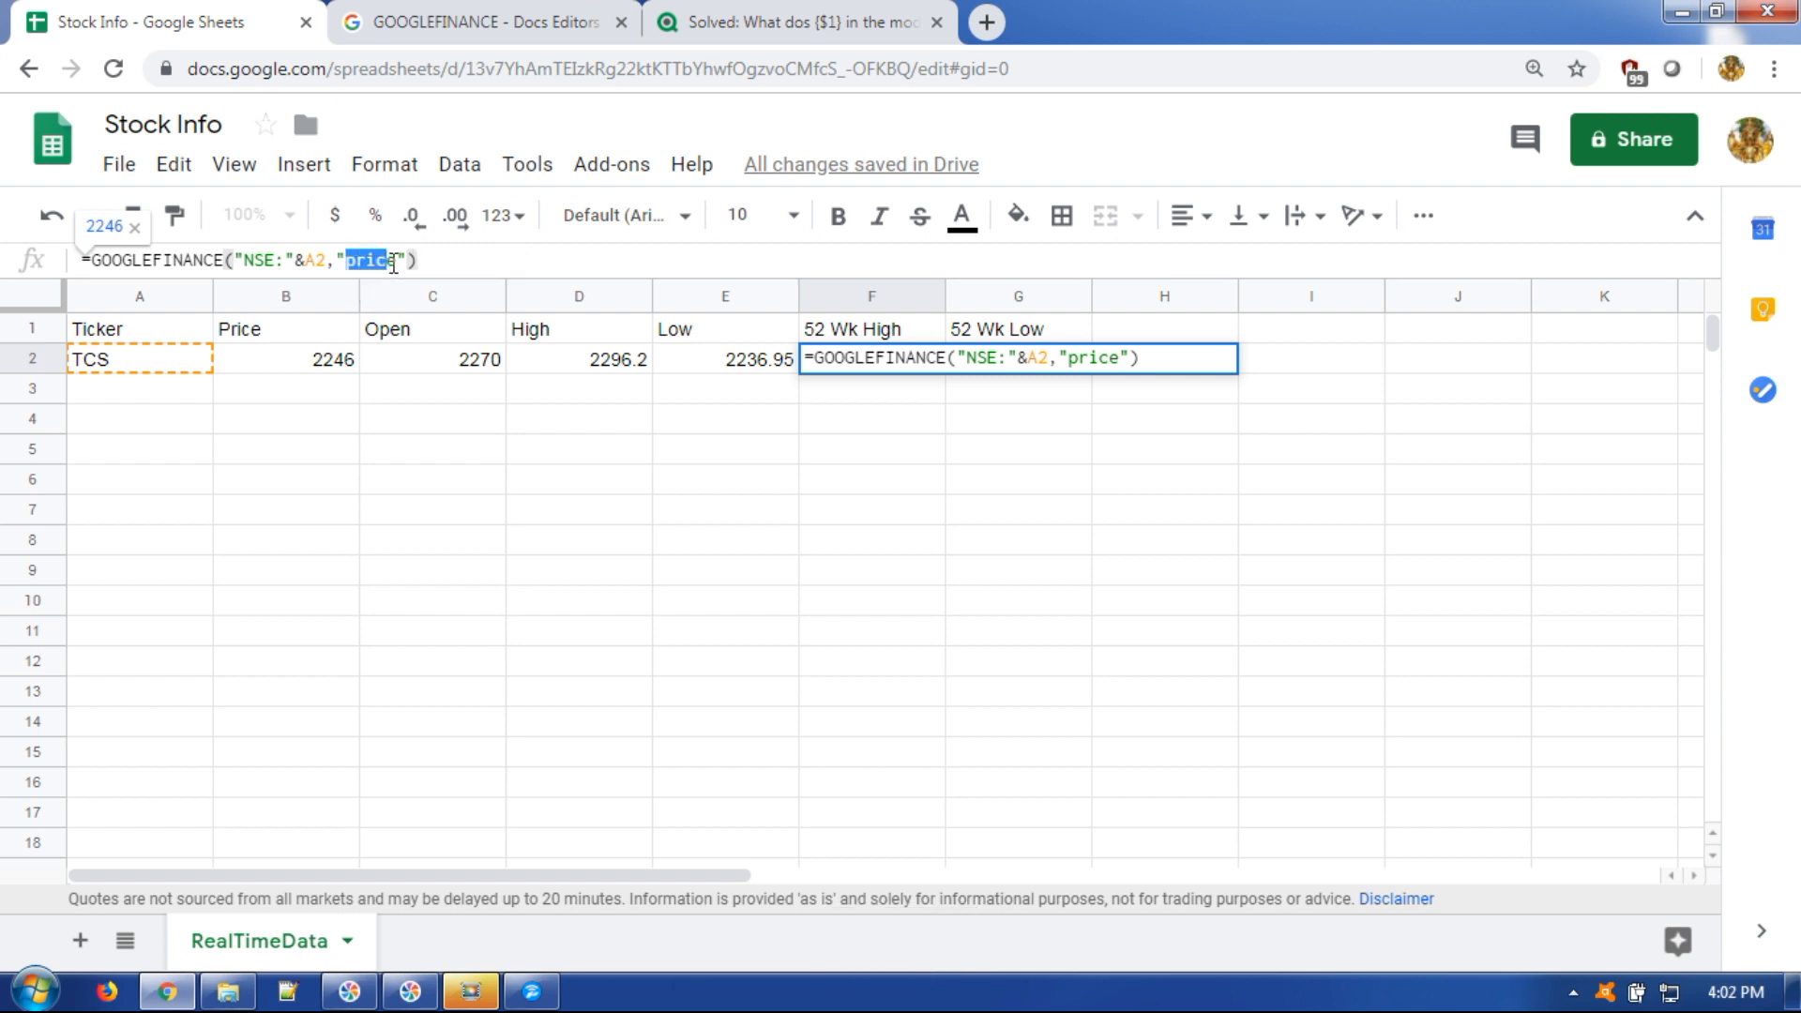
text(hig)
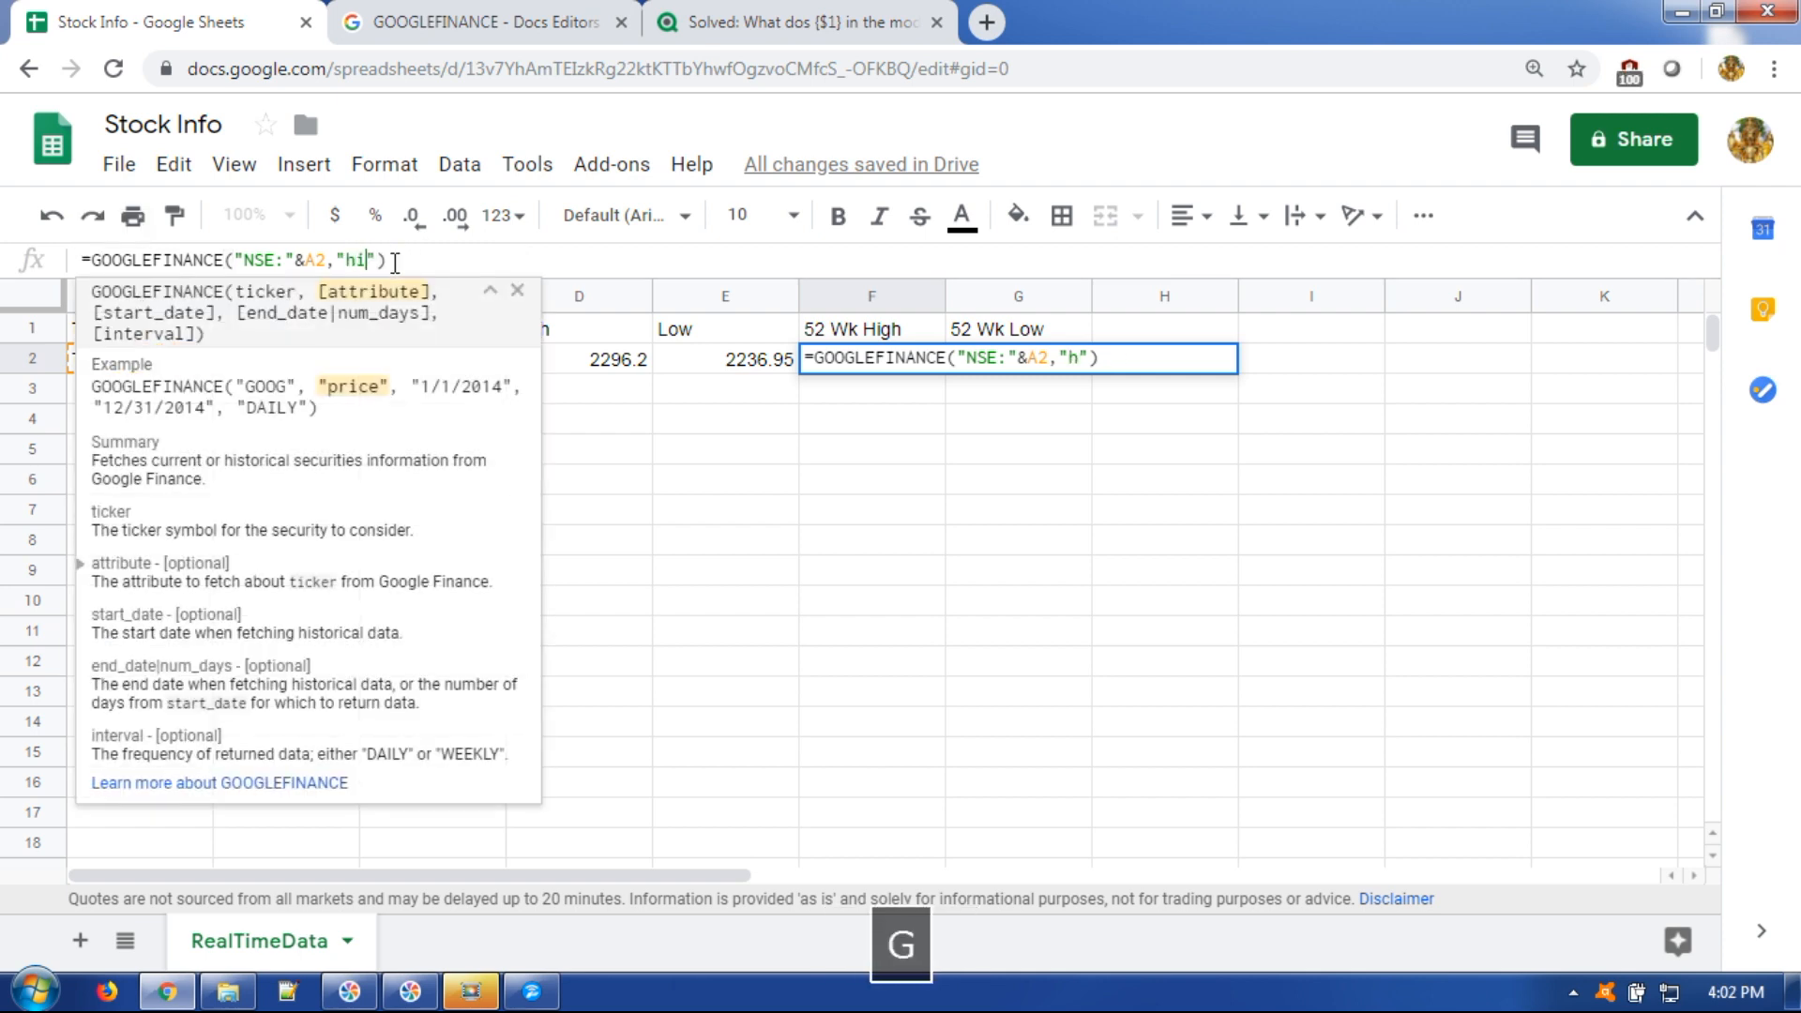
text(h52)
key(Return)
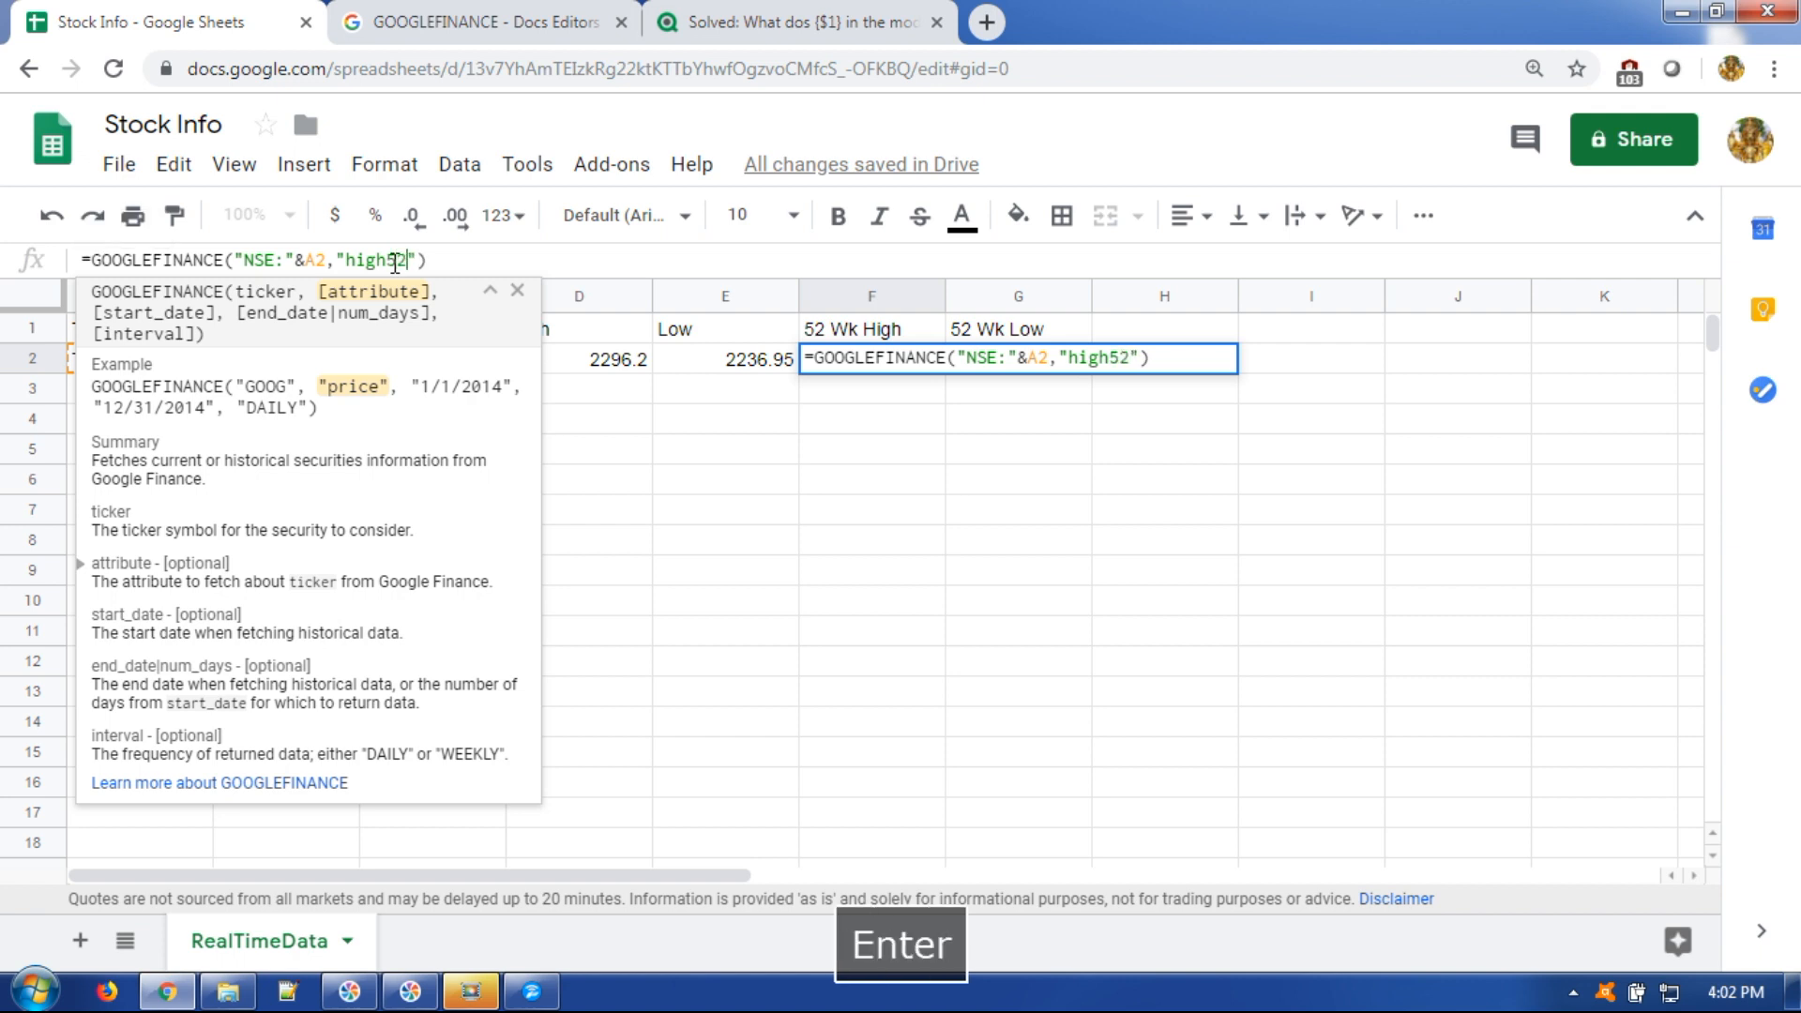
Put the 'low52' GOOGLEFINANCE formula in G2, returning 1784.35.
click(1020, 367)
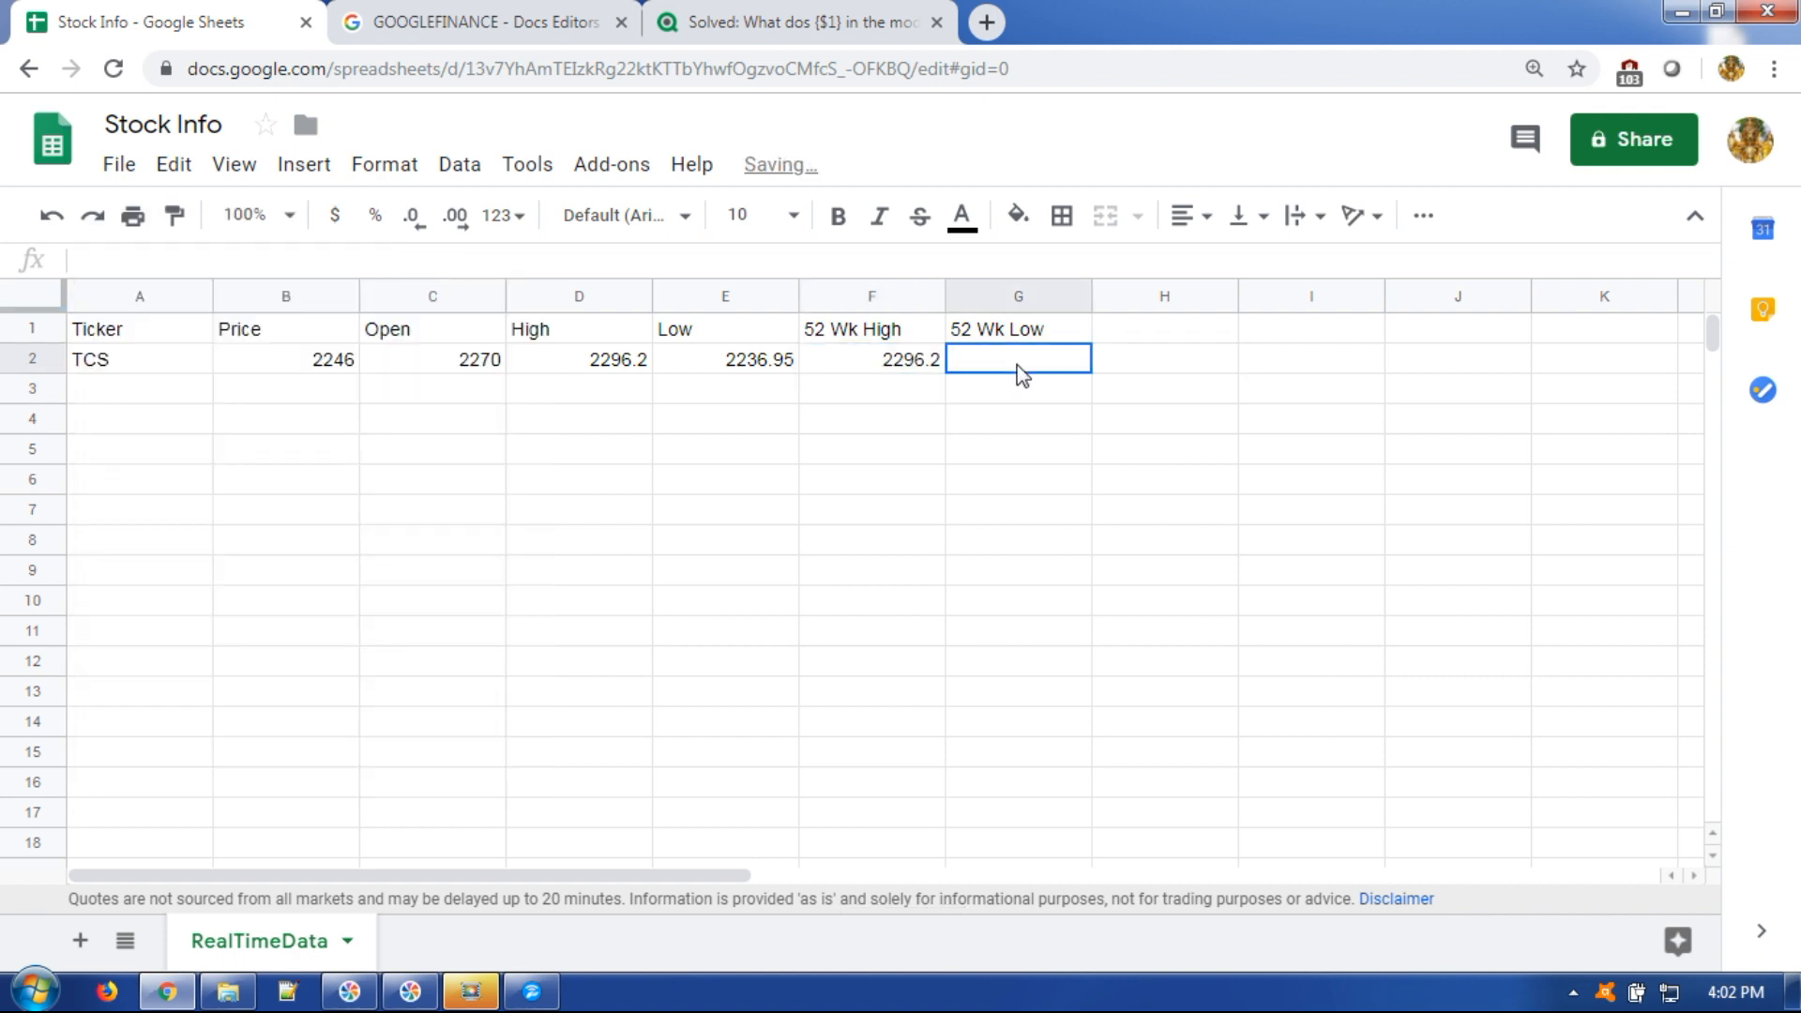
click(273, 266)
text(=GOOGLEFINANCE("NSE:"&A2,"price"))
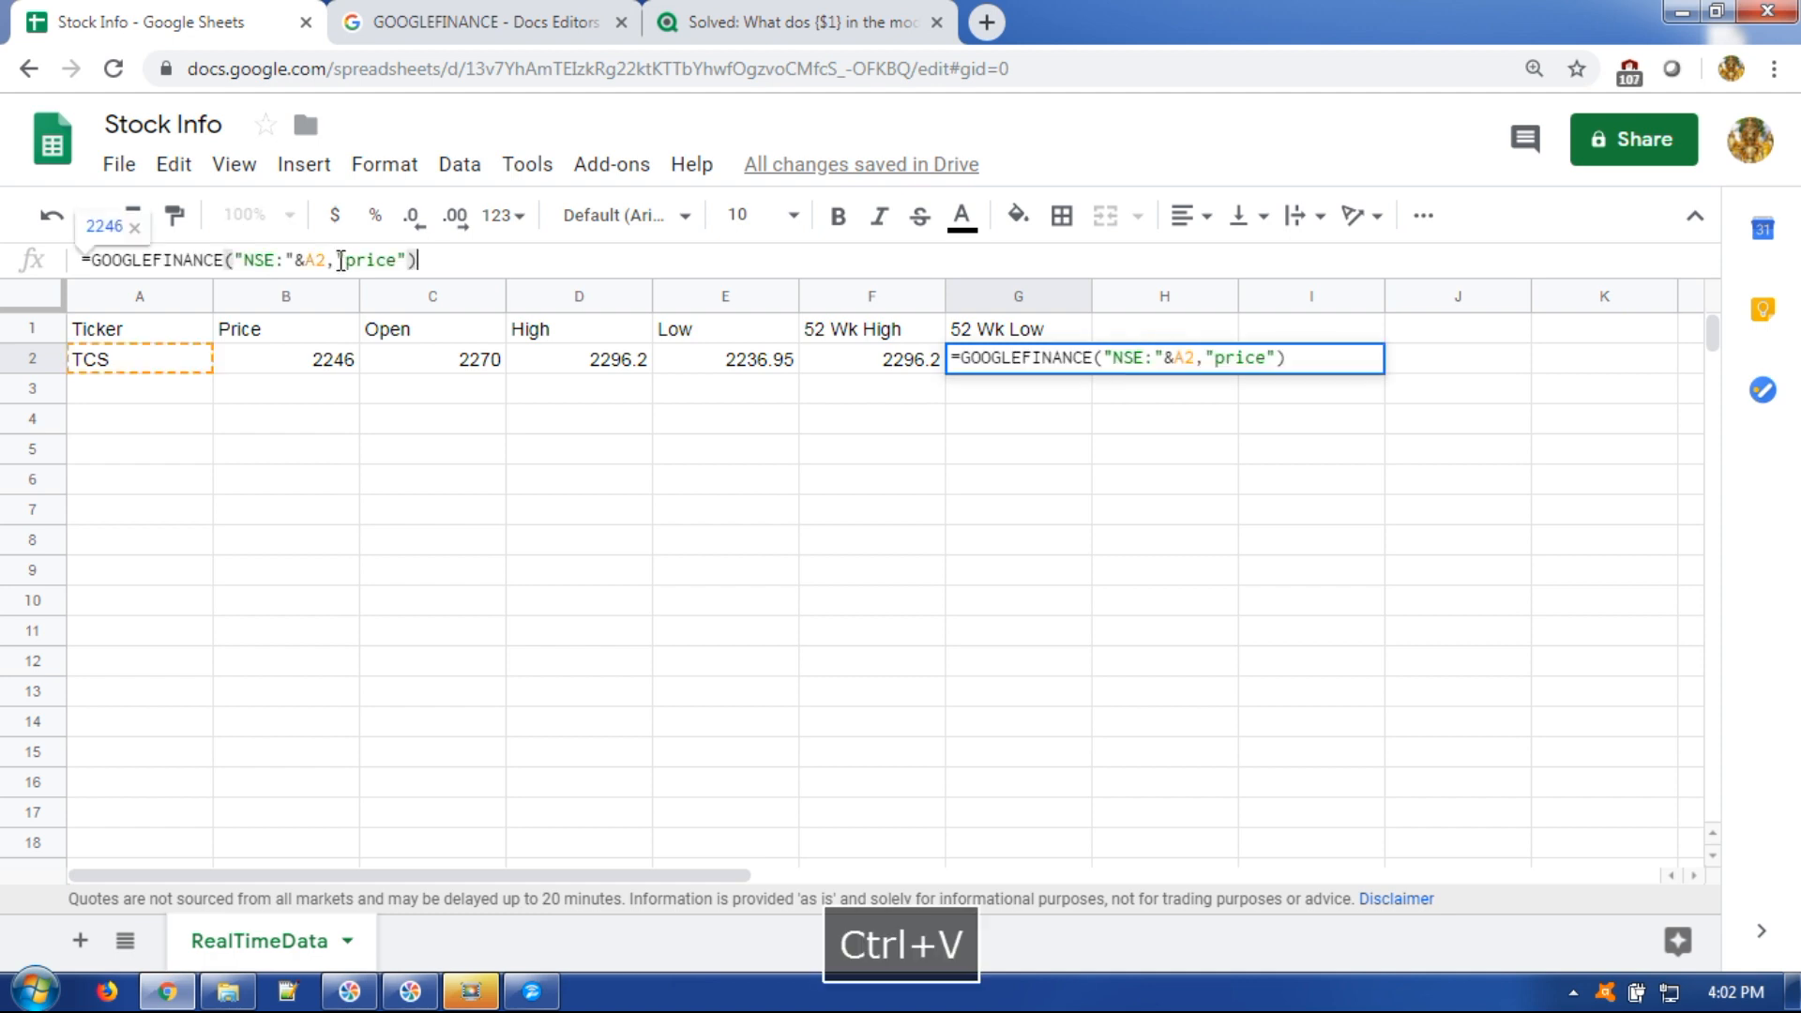
drag(346, 260, 394, 259)
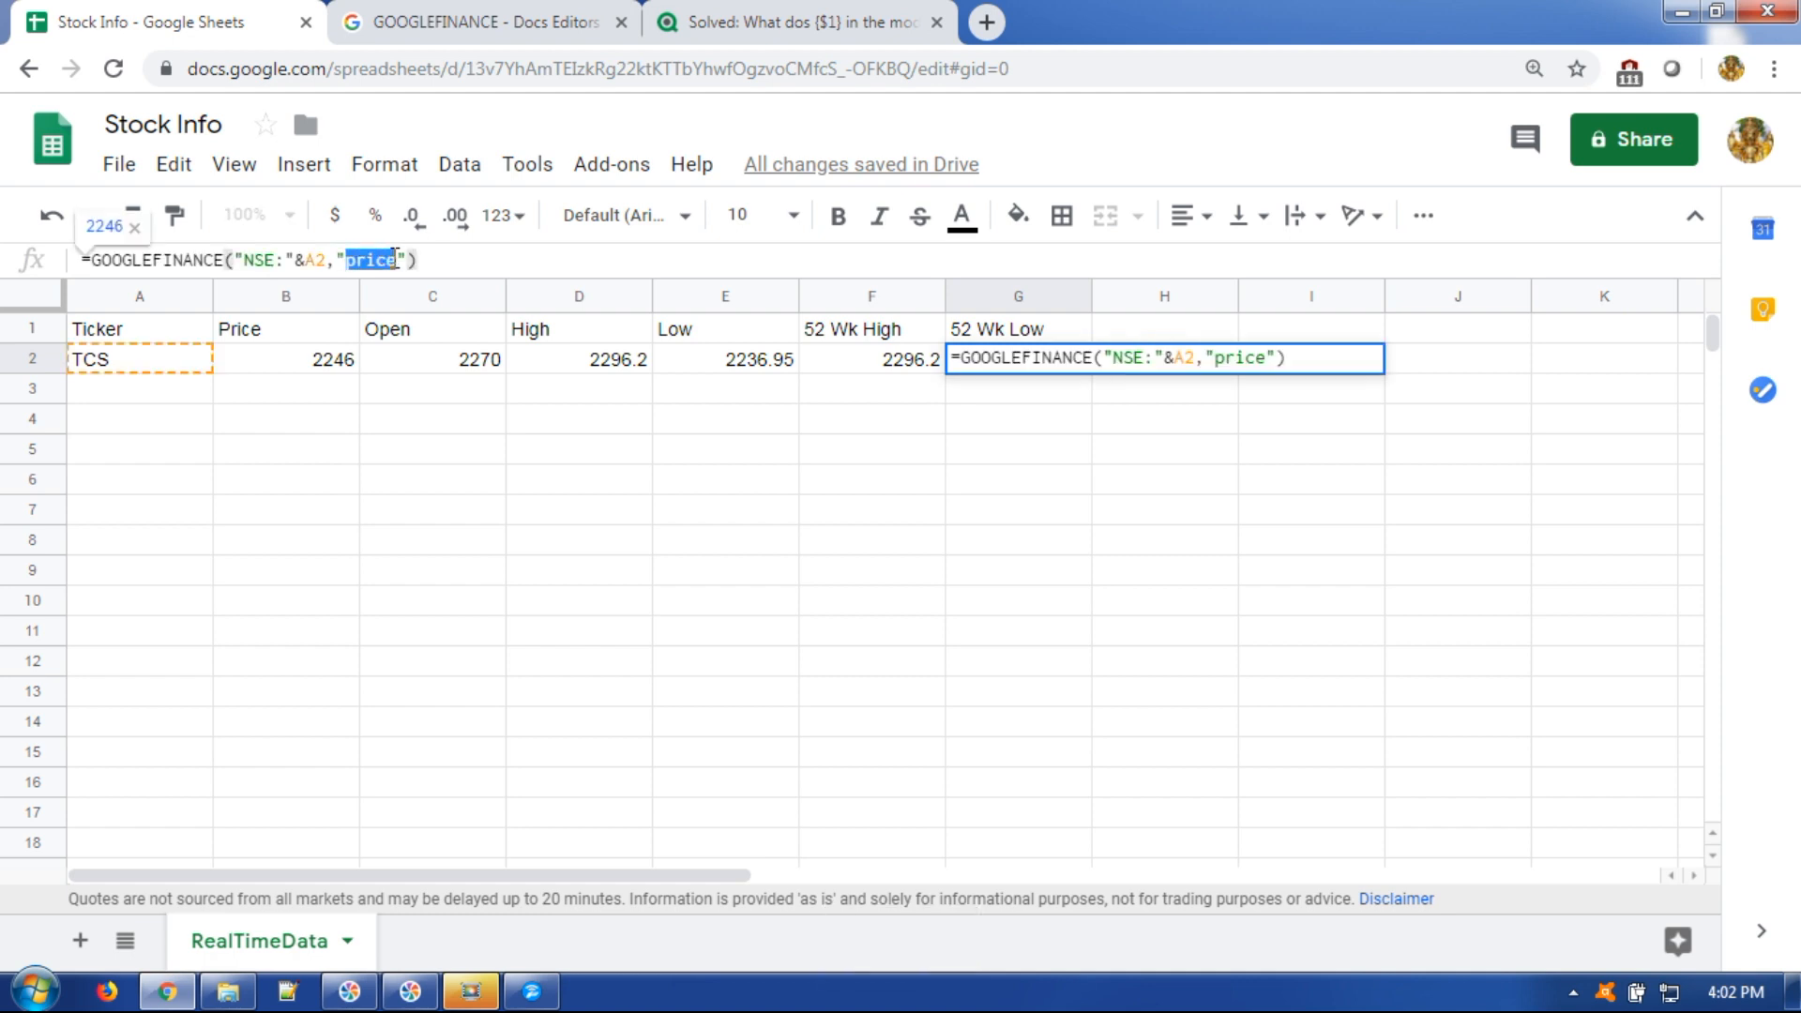
text(low)
key(Return)
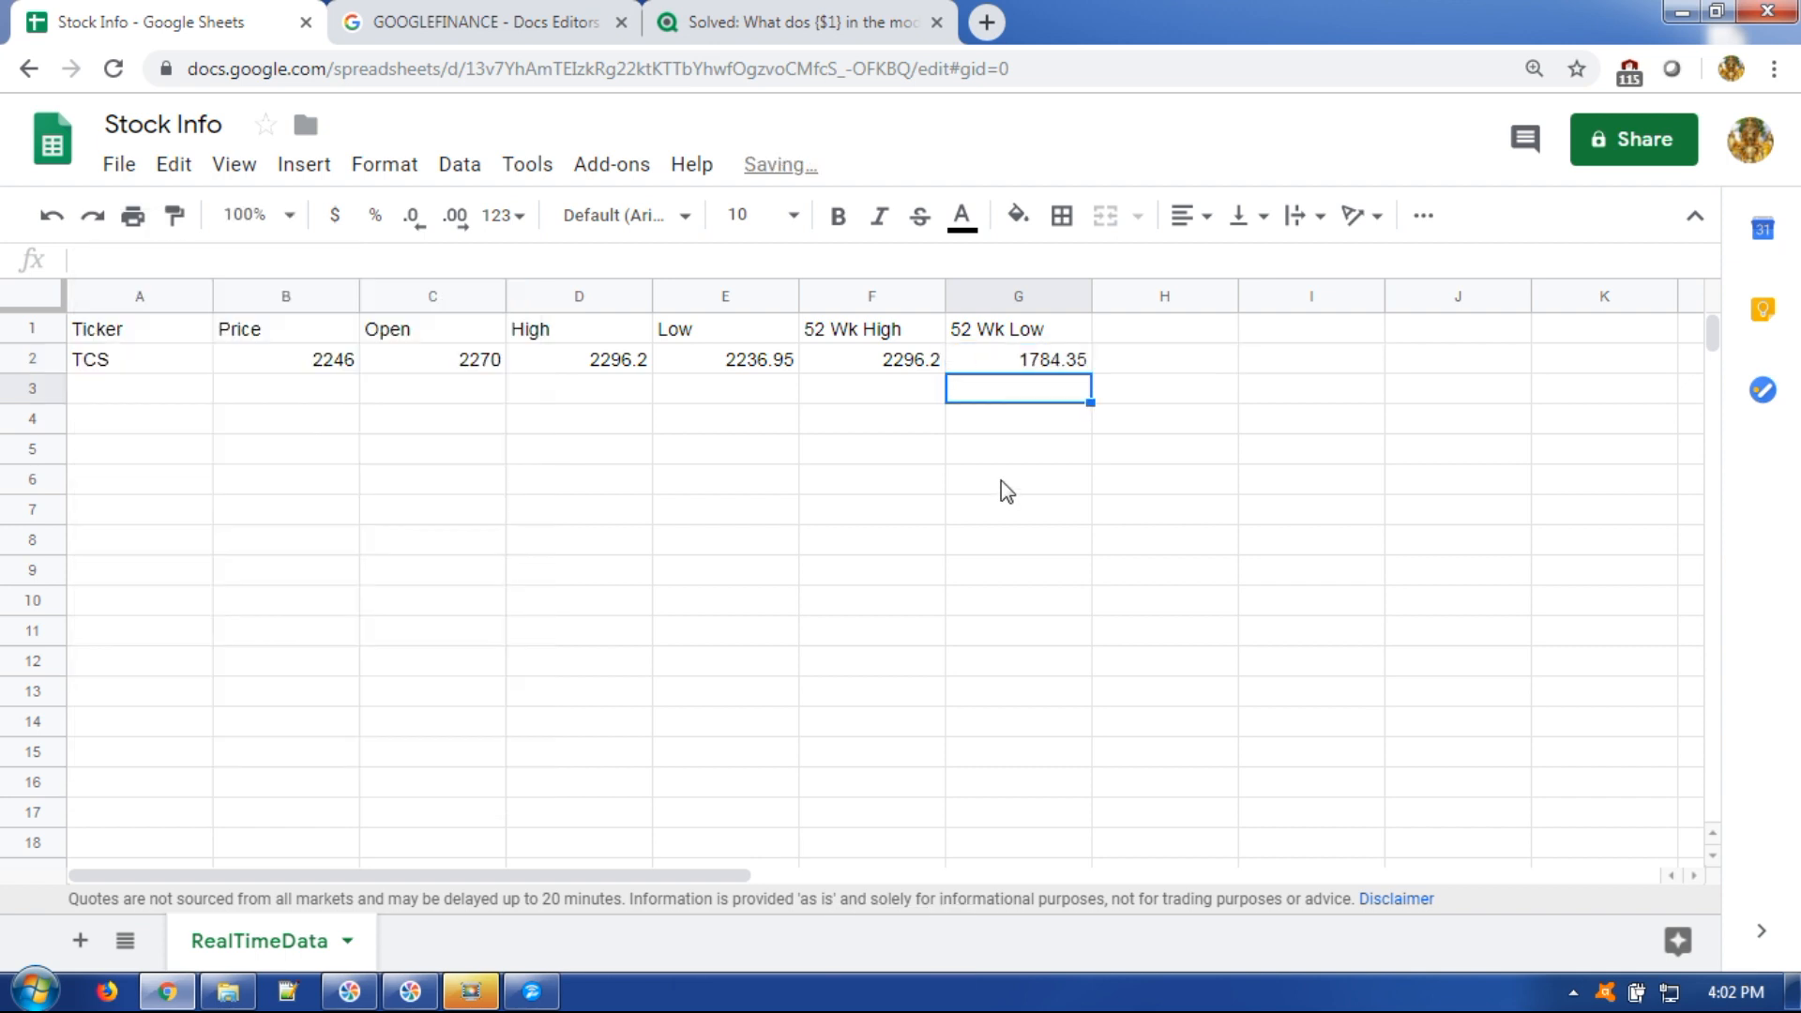
click(568, 447)
click(489, 14)
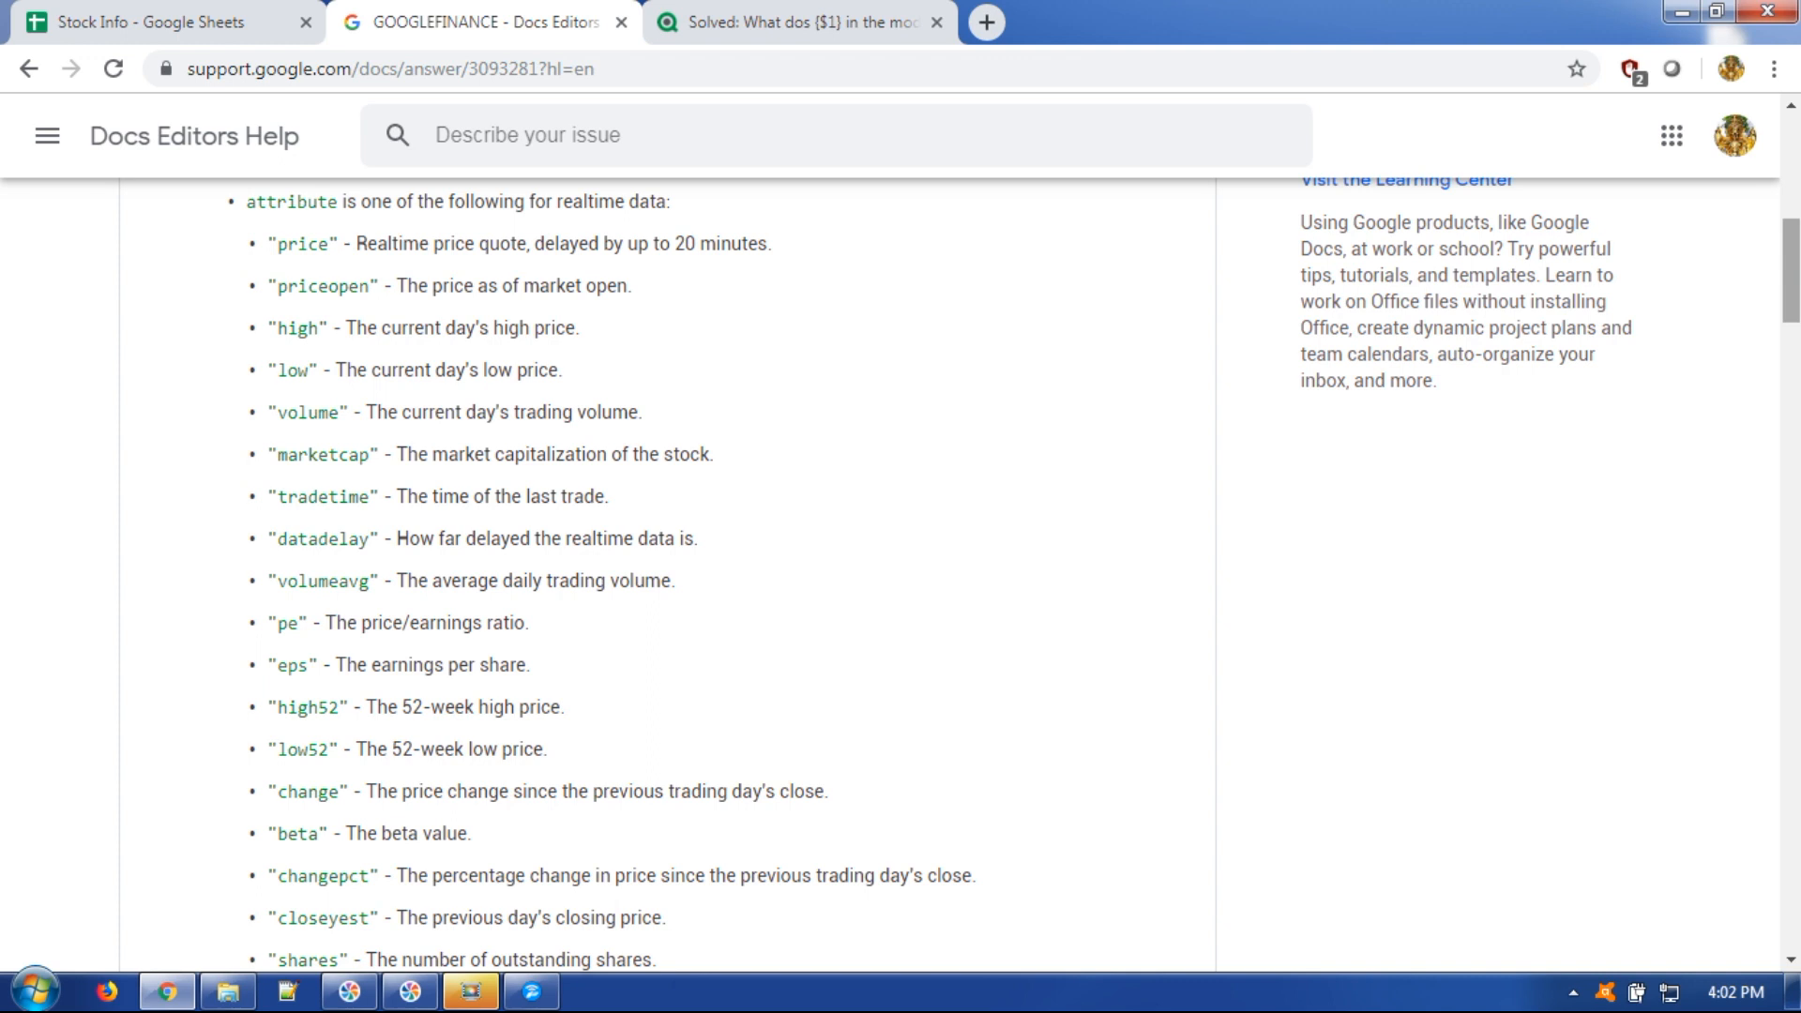
click(94, 22)
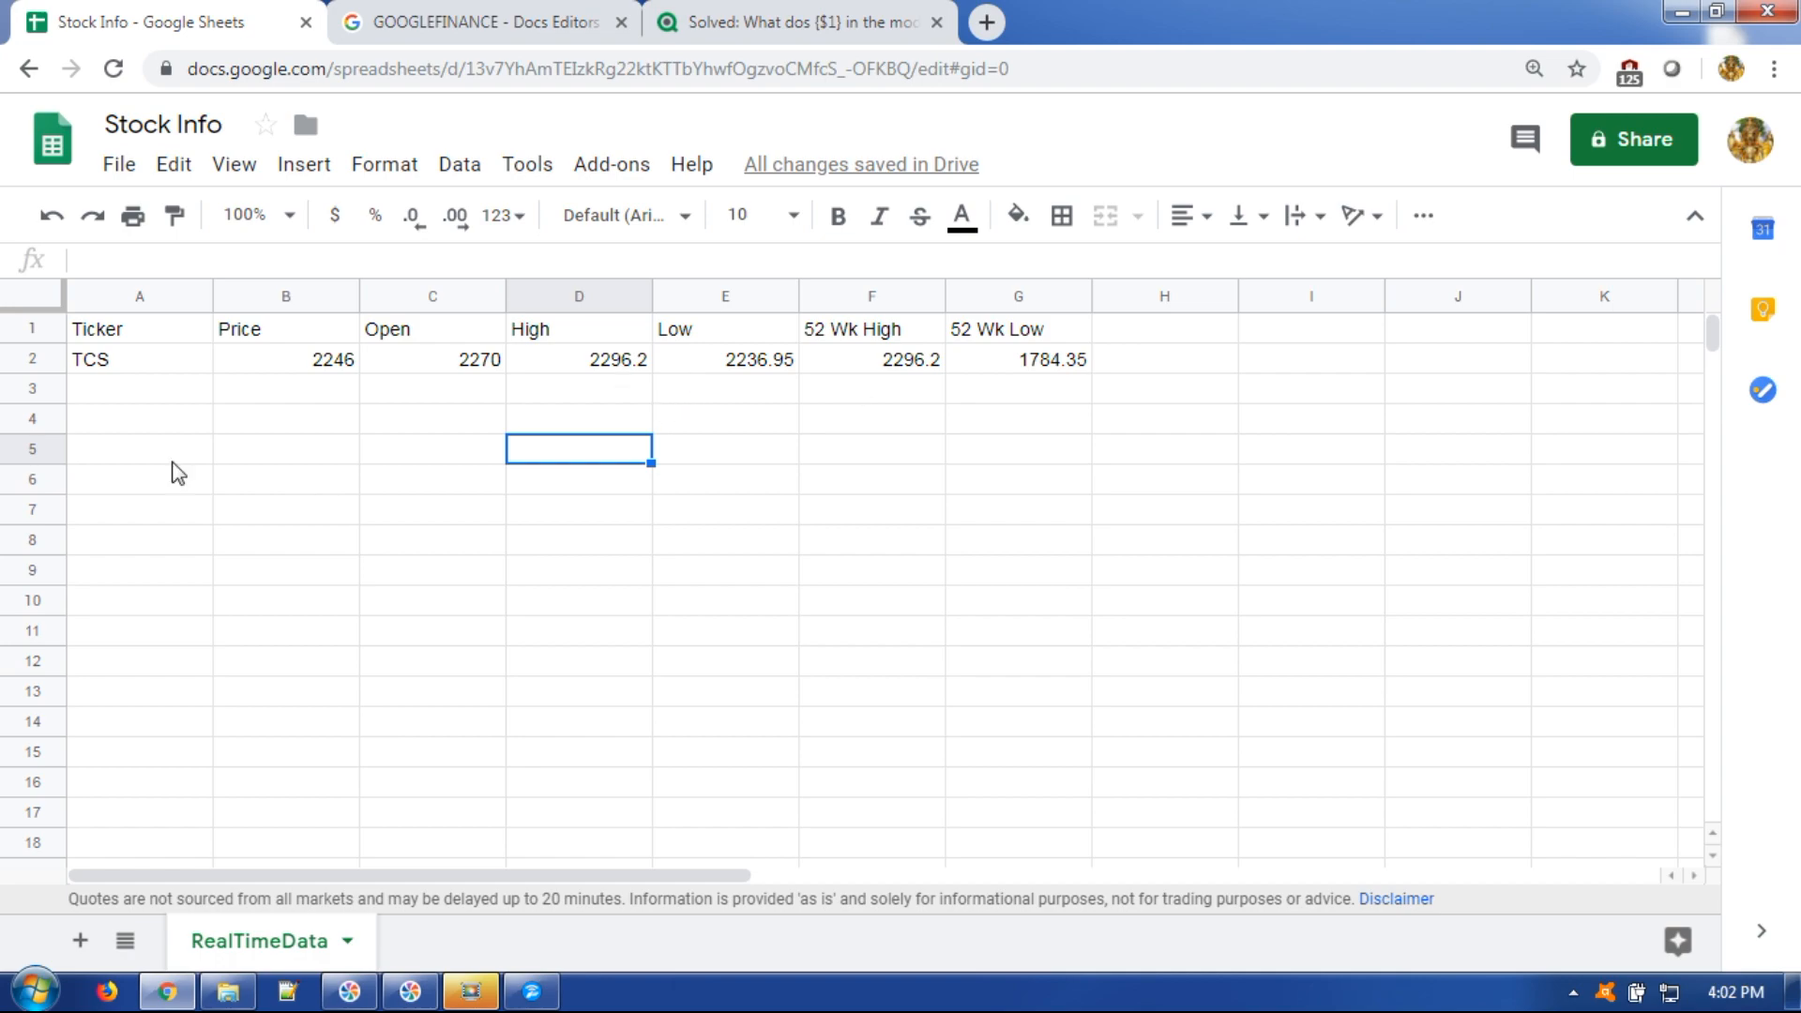
Open the Nifty 50 Stocks workbook from the desktop in Excel and maximise it.
key(super+d)
click(175, 300)
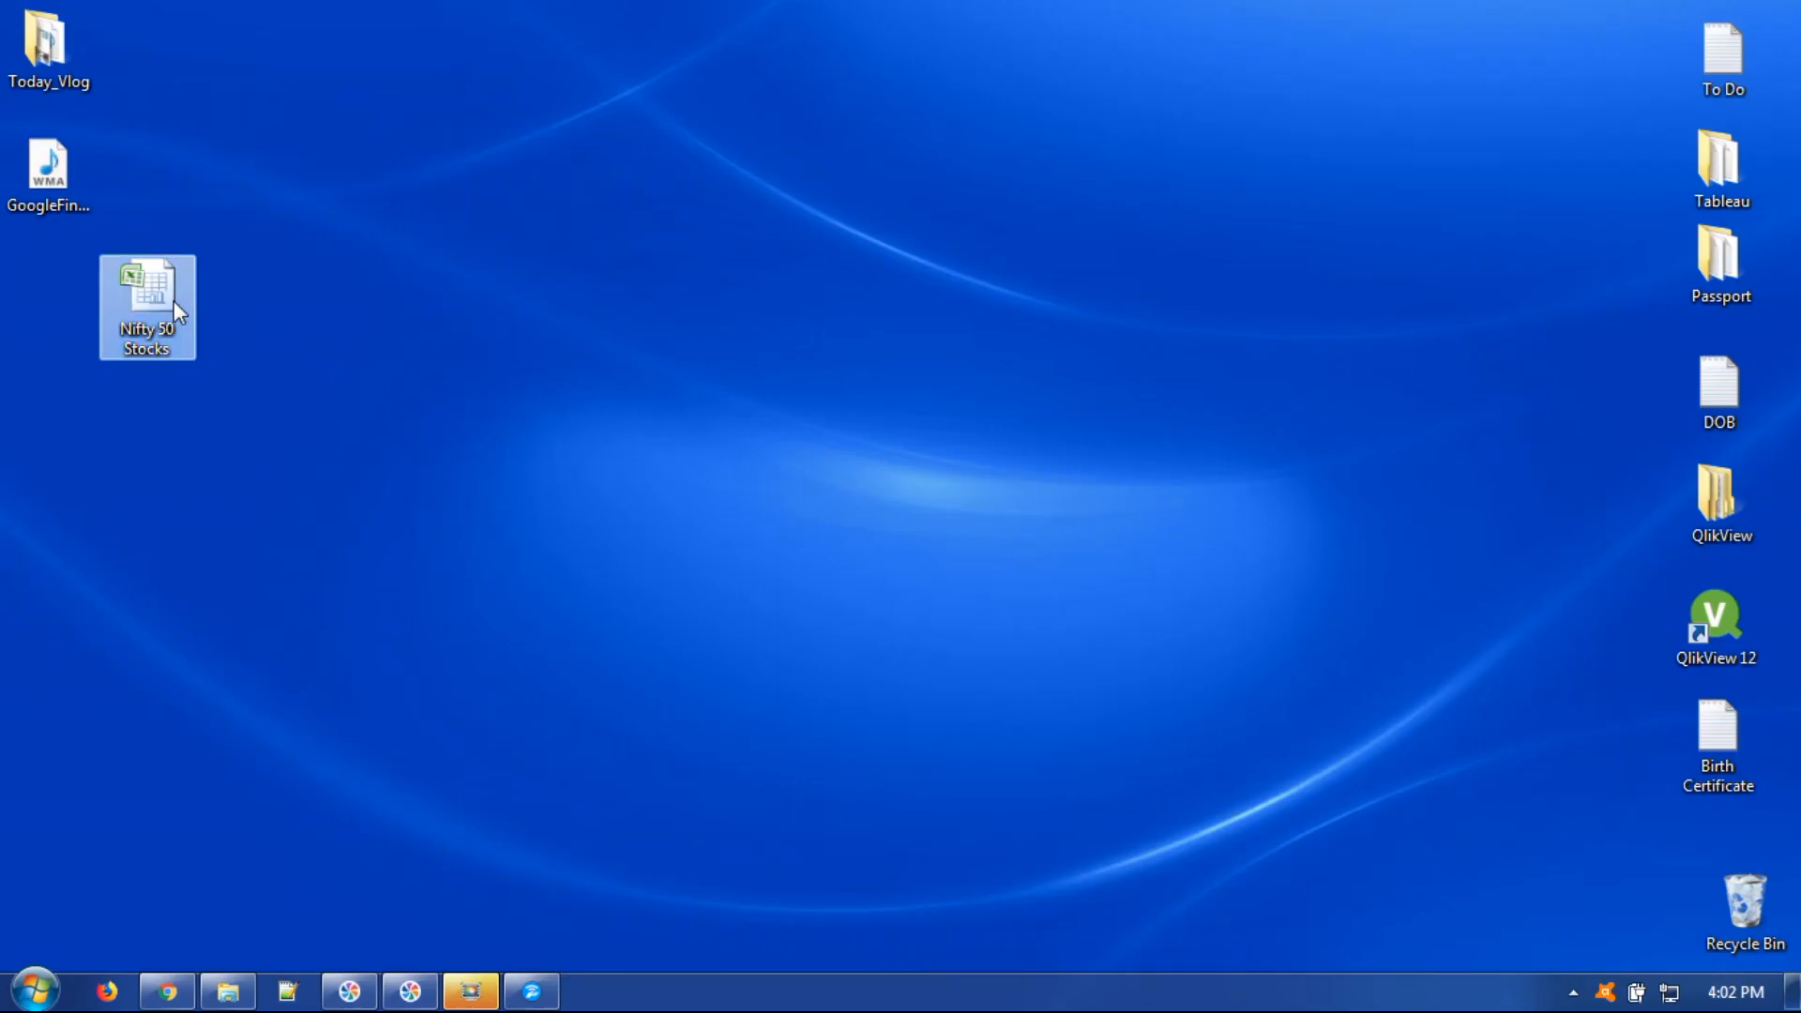
double_click(141, 296)
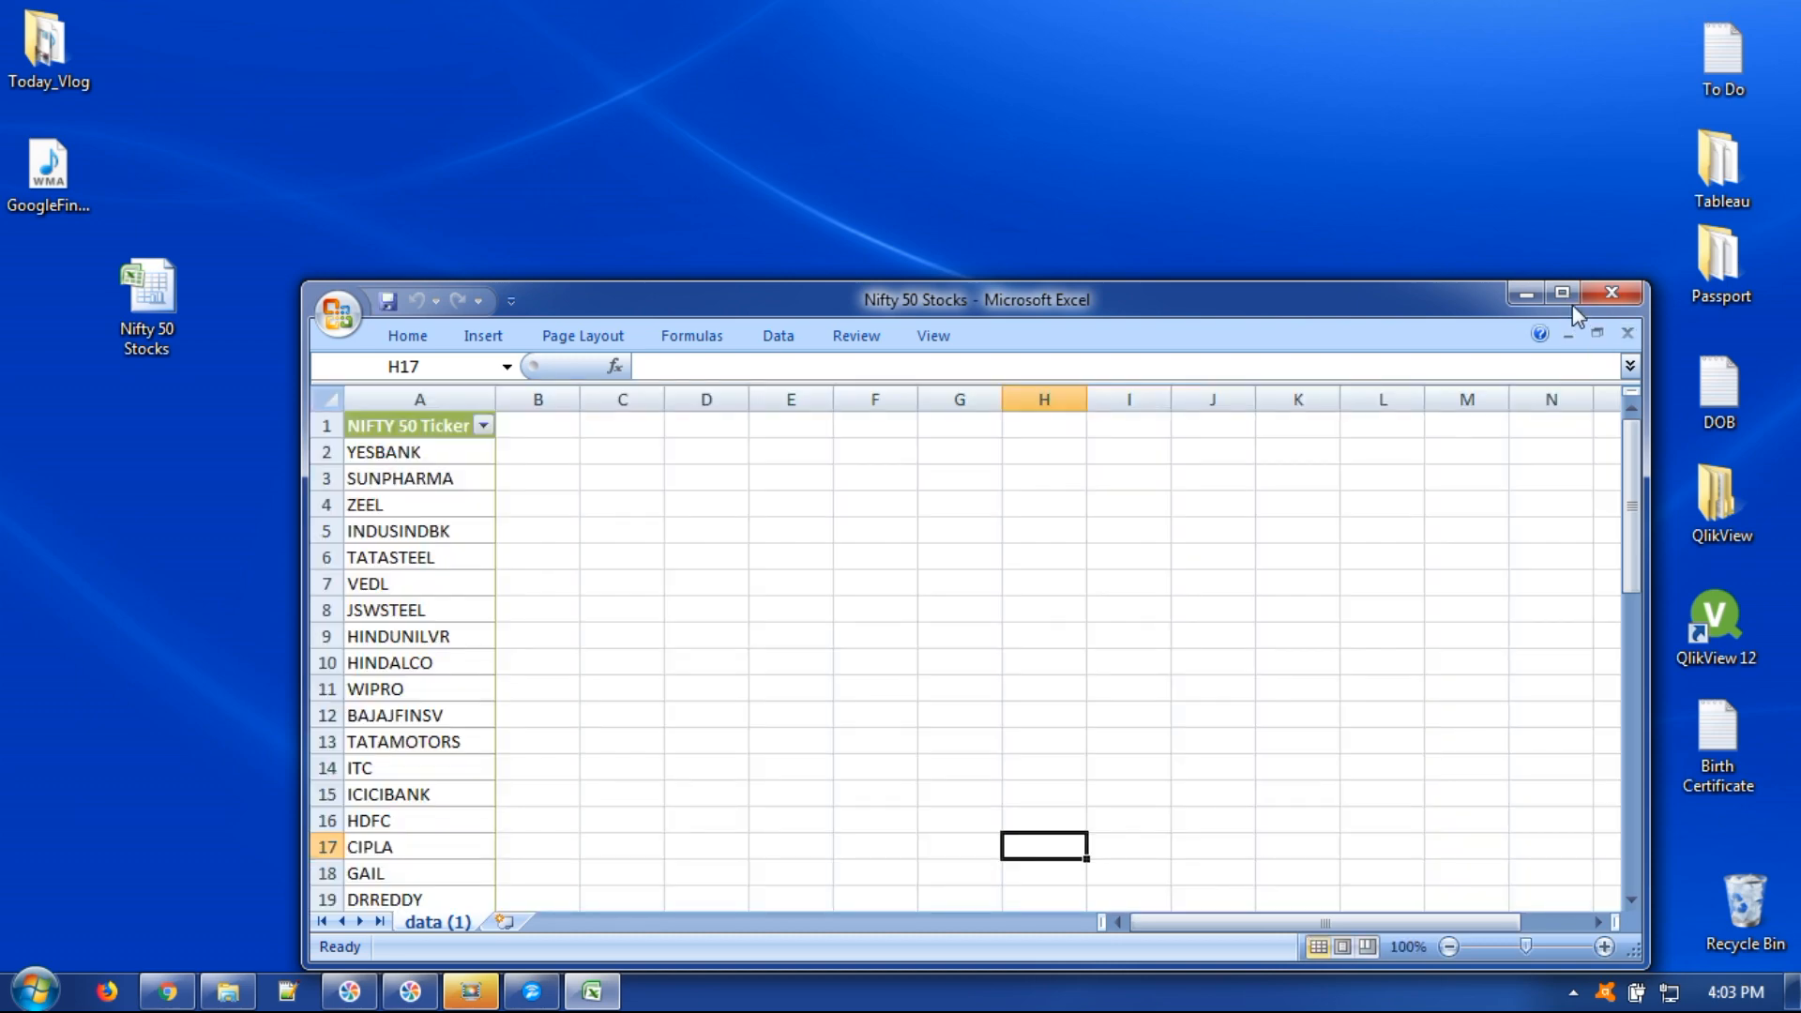
click(1562, 293)
Copy the 50 tickers in A2:A51 and return to the Stock Info spreadsheet in Chrome.
click(182, 278)
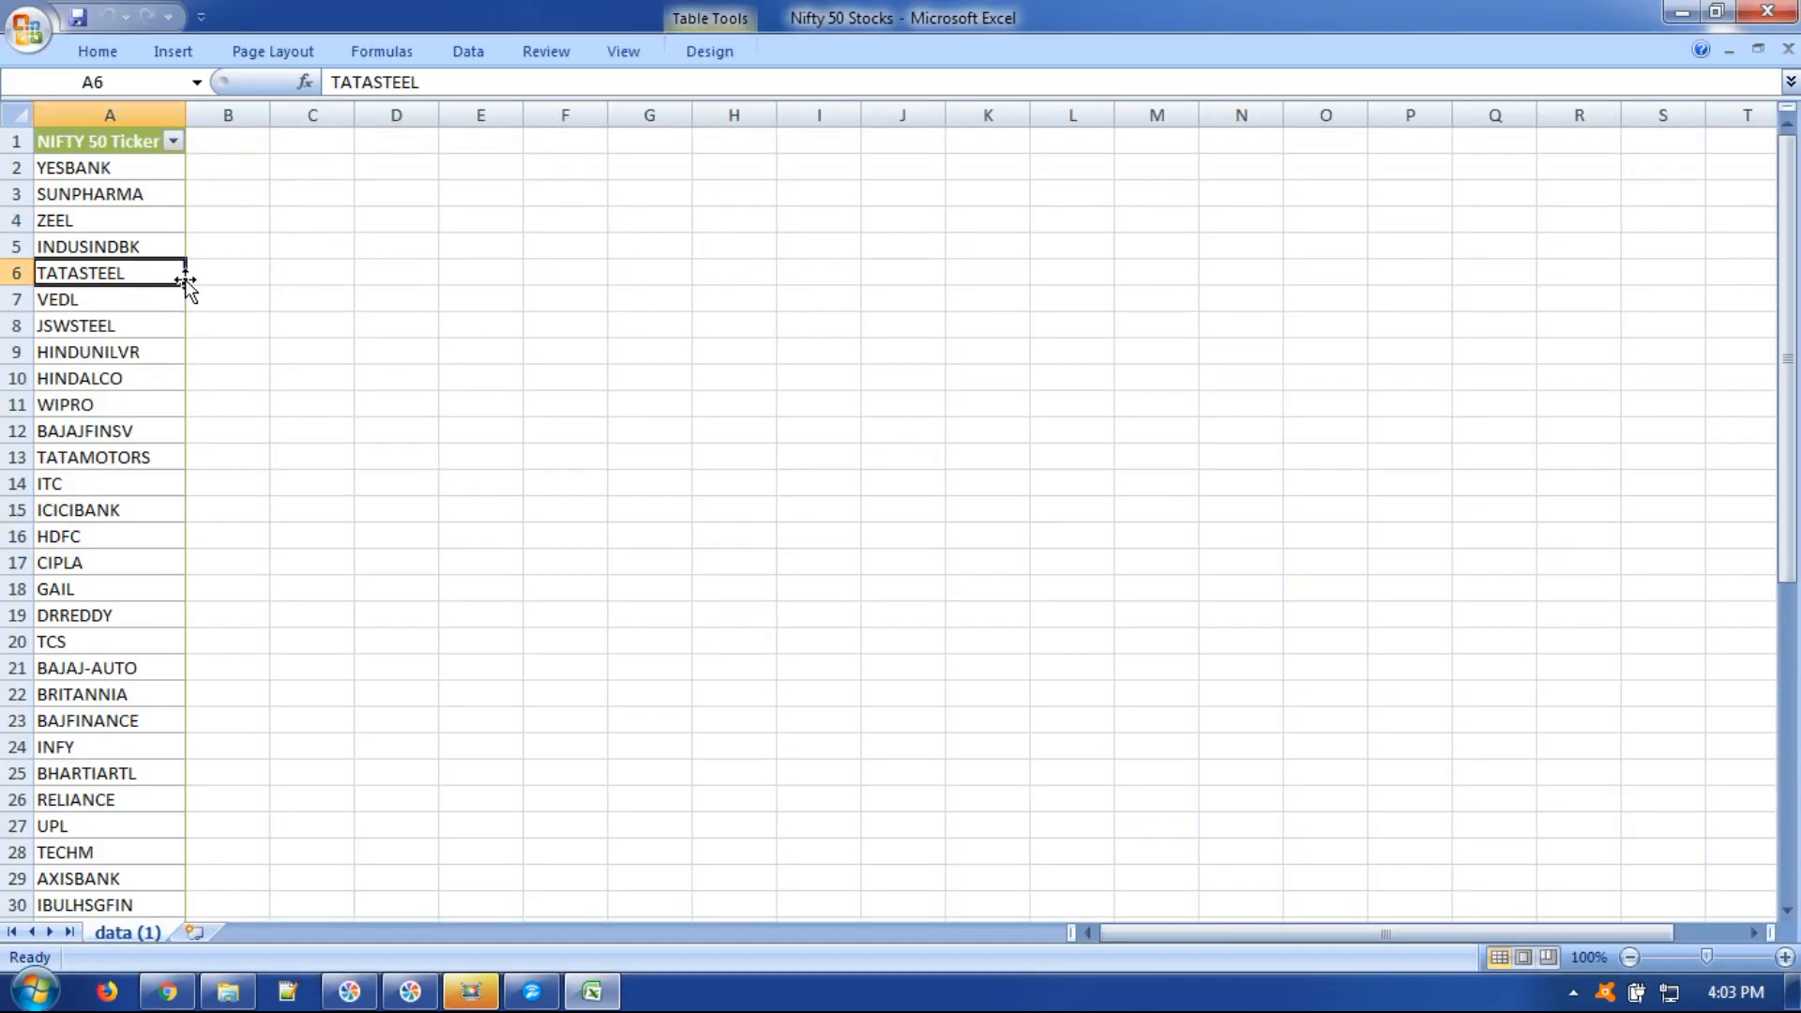
click(321, 277)
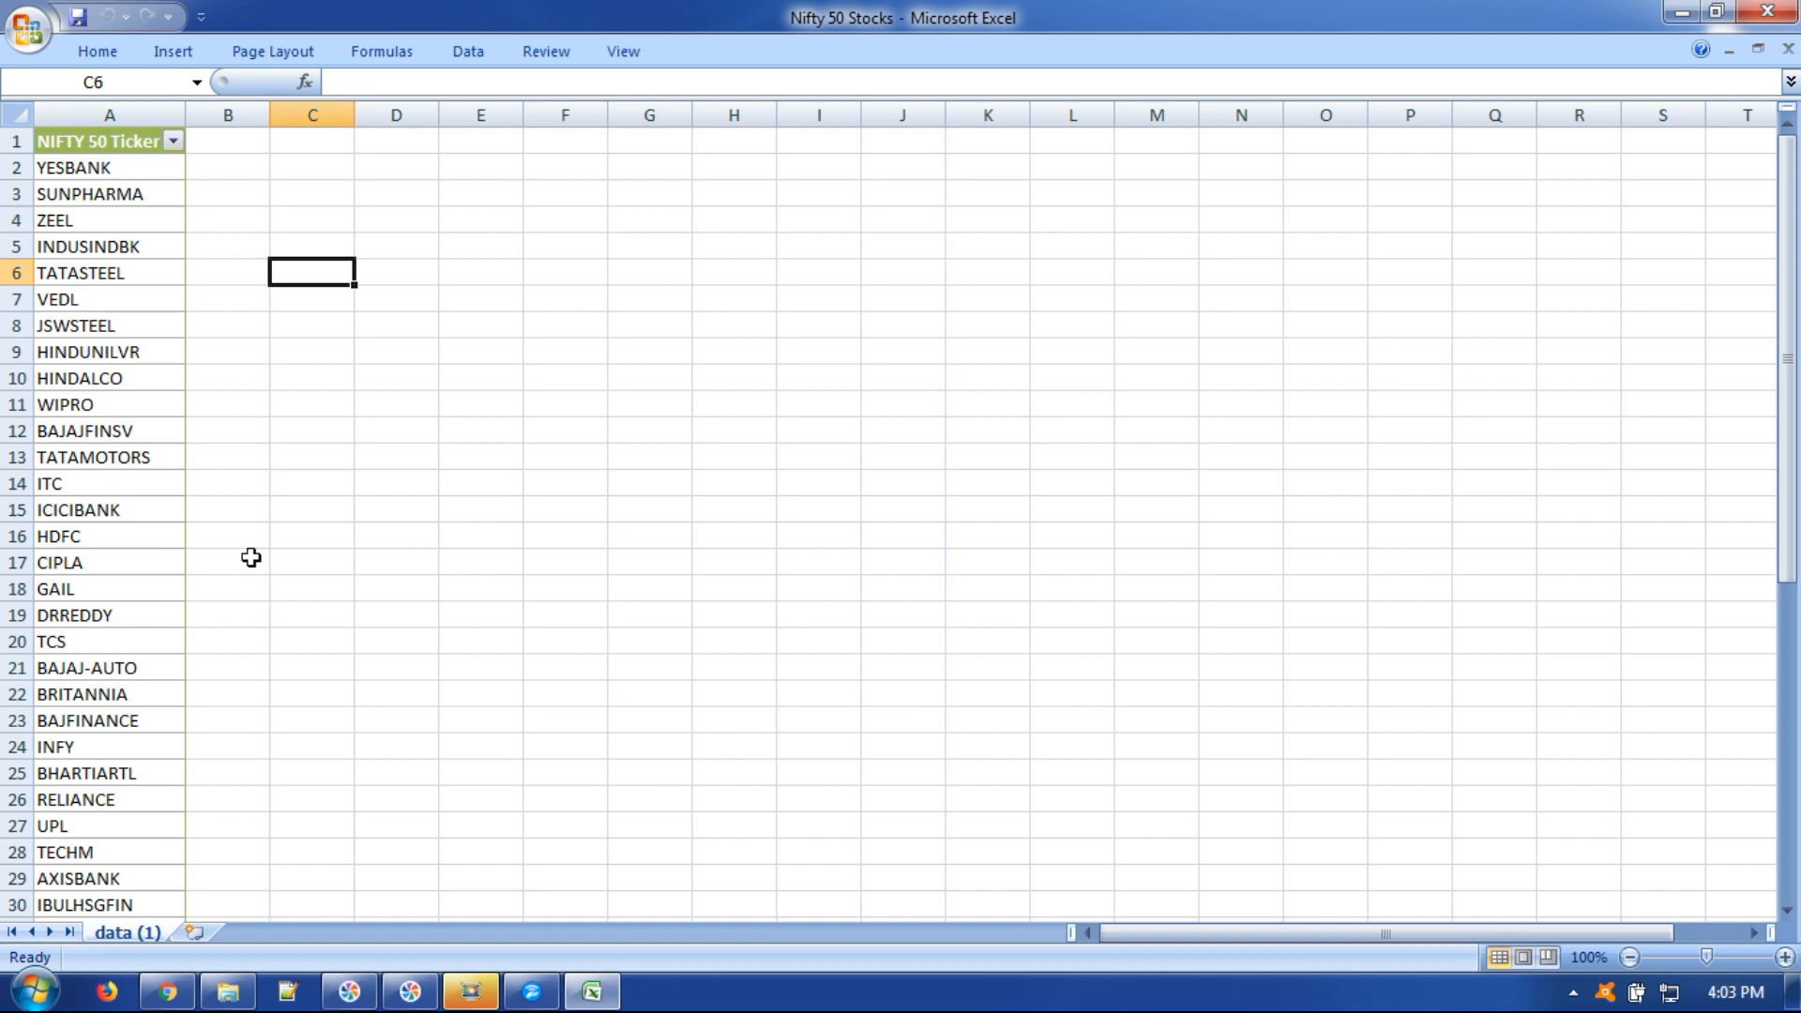
drag(146, 163, 134, 864)
key(ctrl+c)
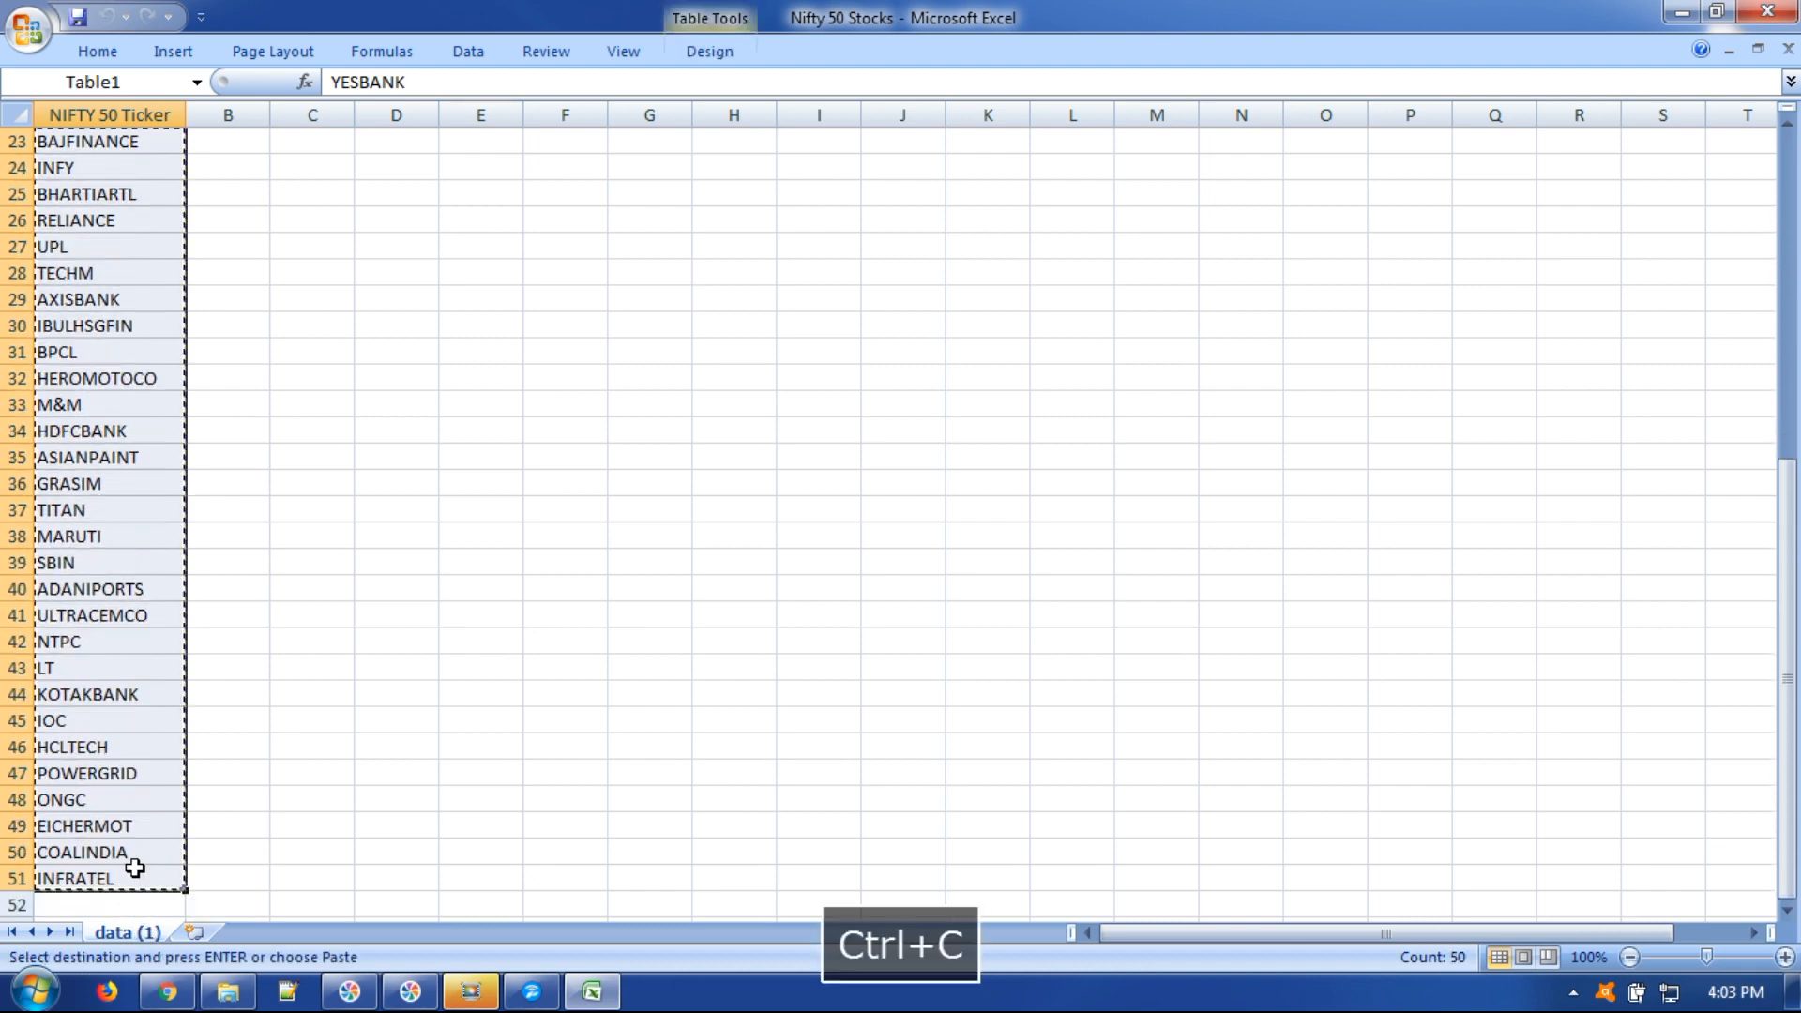
click(167, 991)
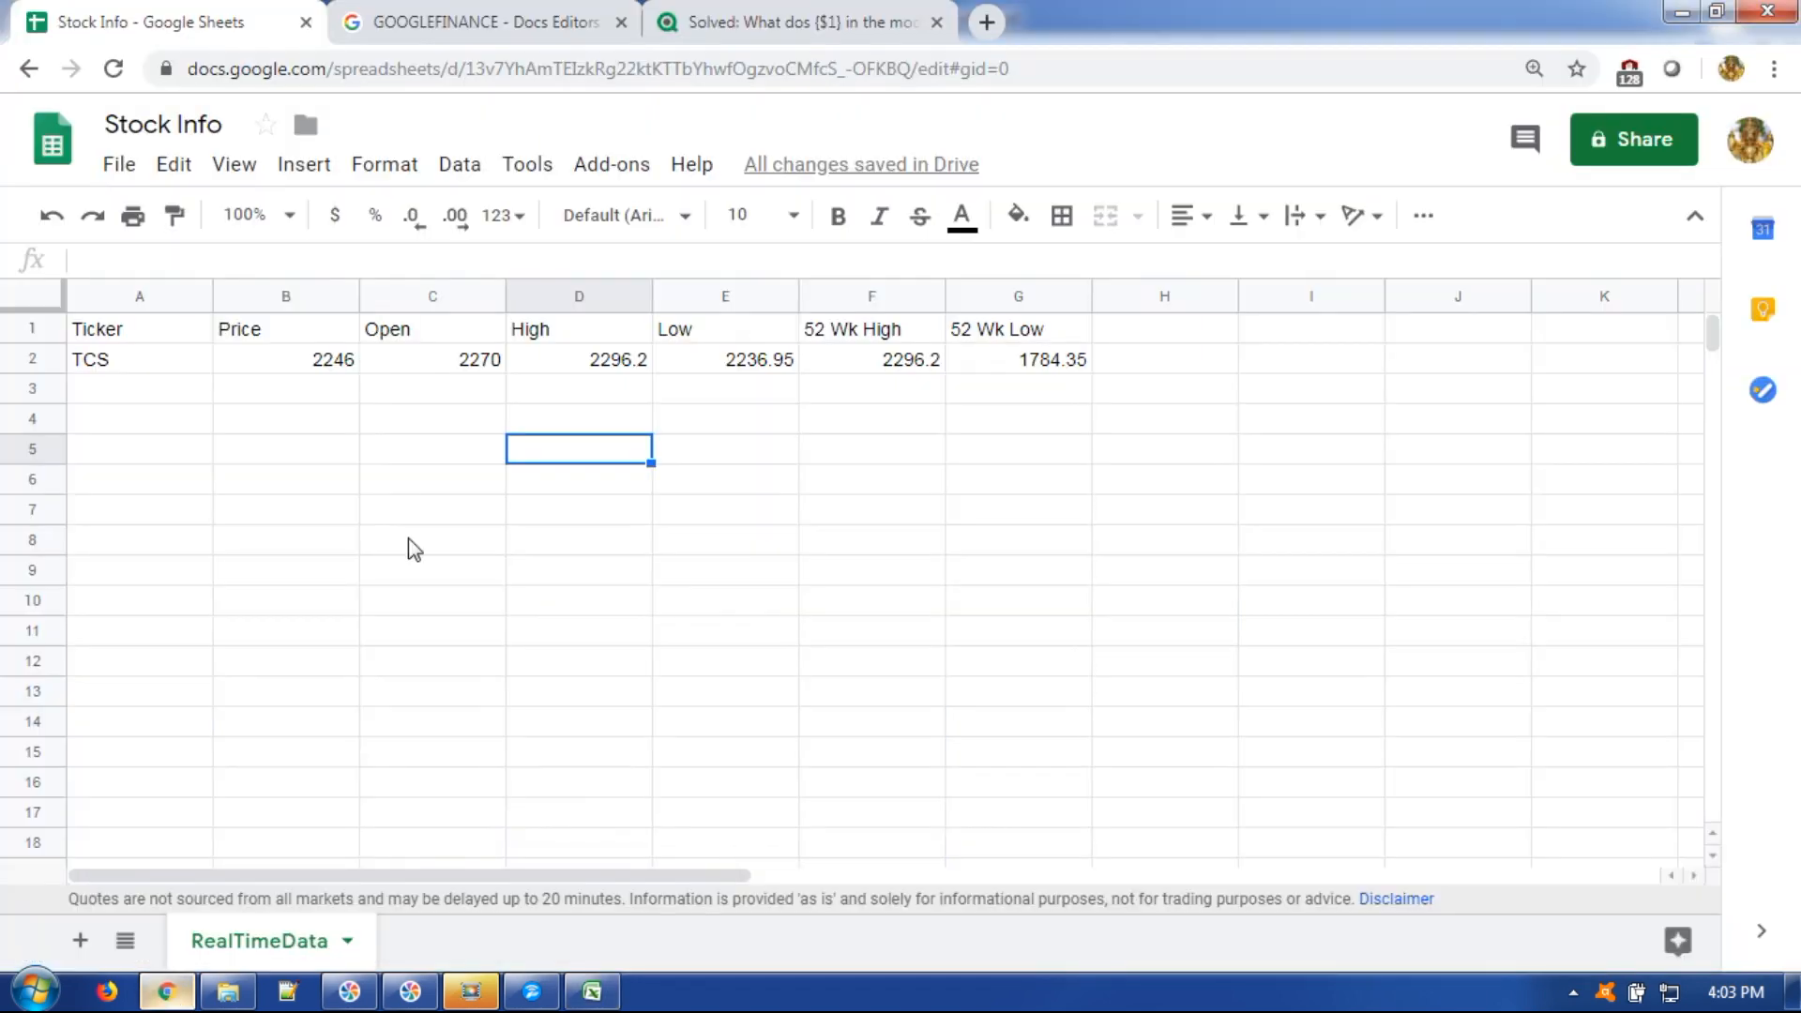
Paste the NIFTY 50 tickers below TCS in column A as values only.
click(141, 394)
key(ctrl+v)
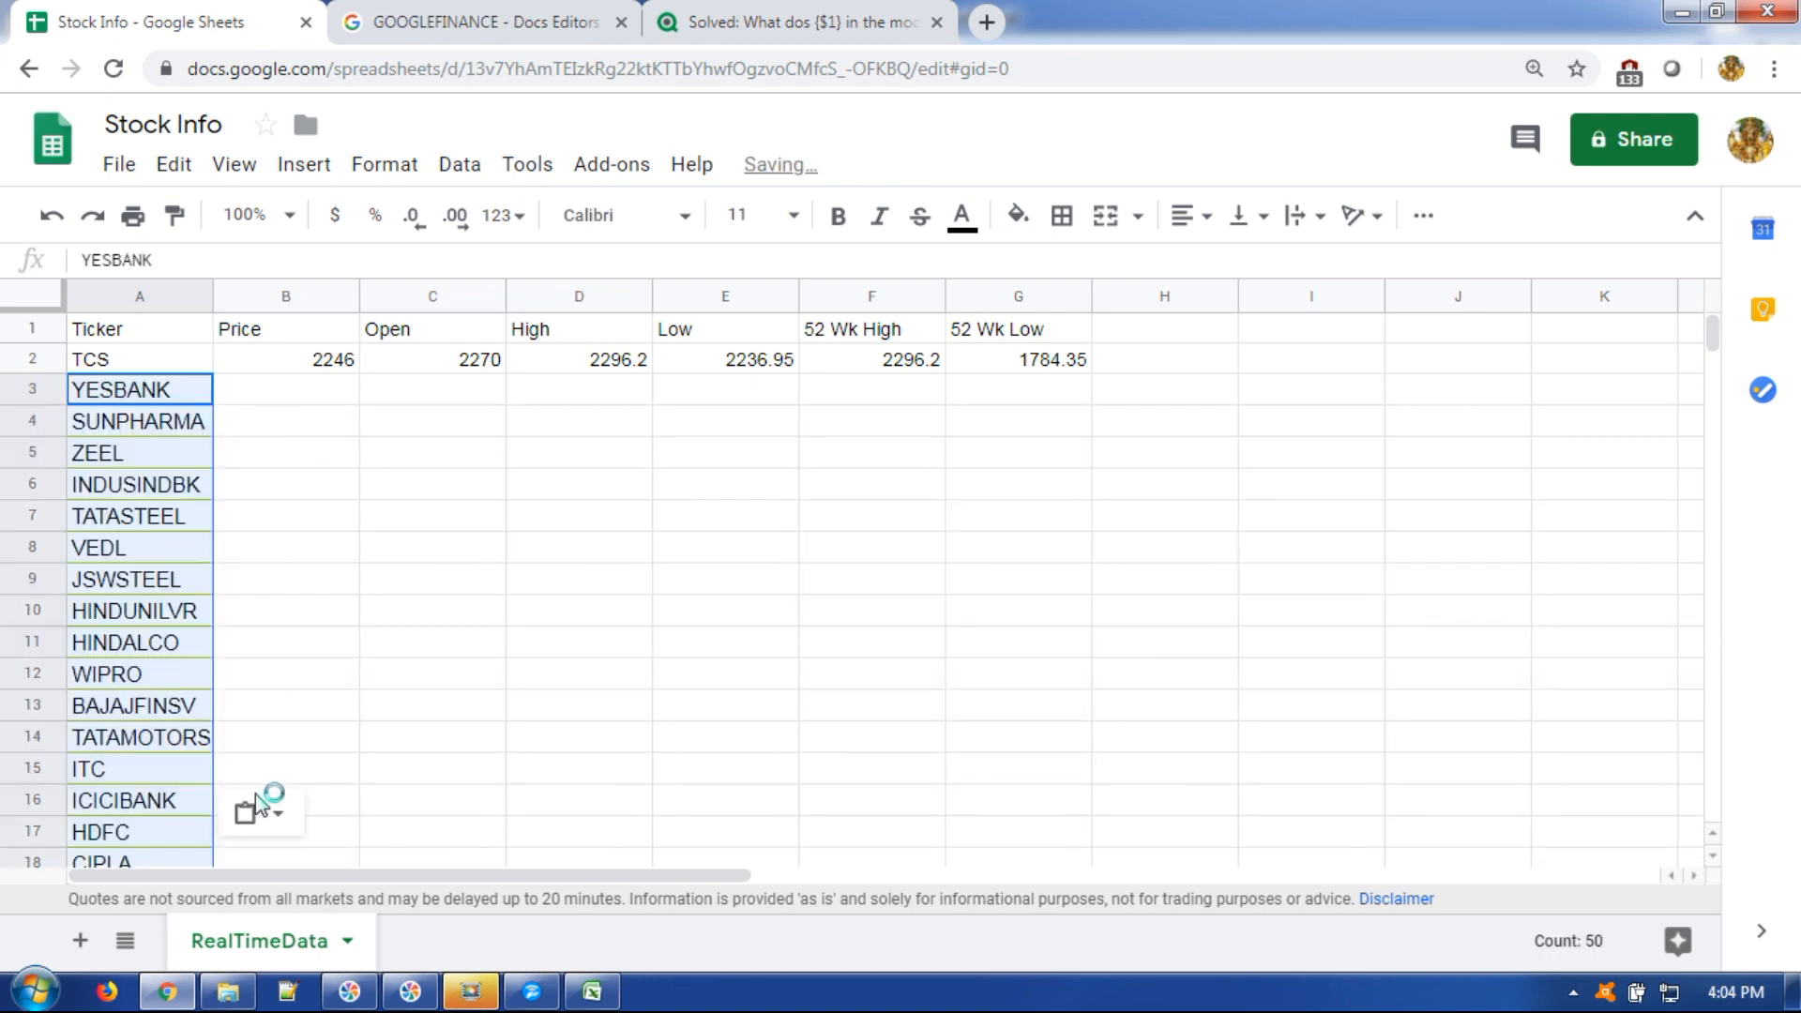
click(248, 816)
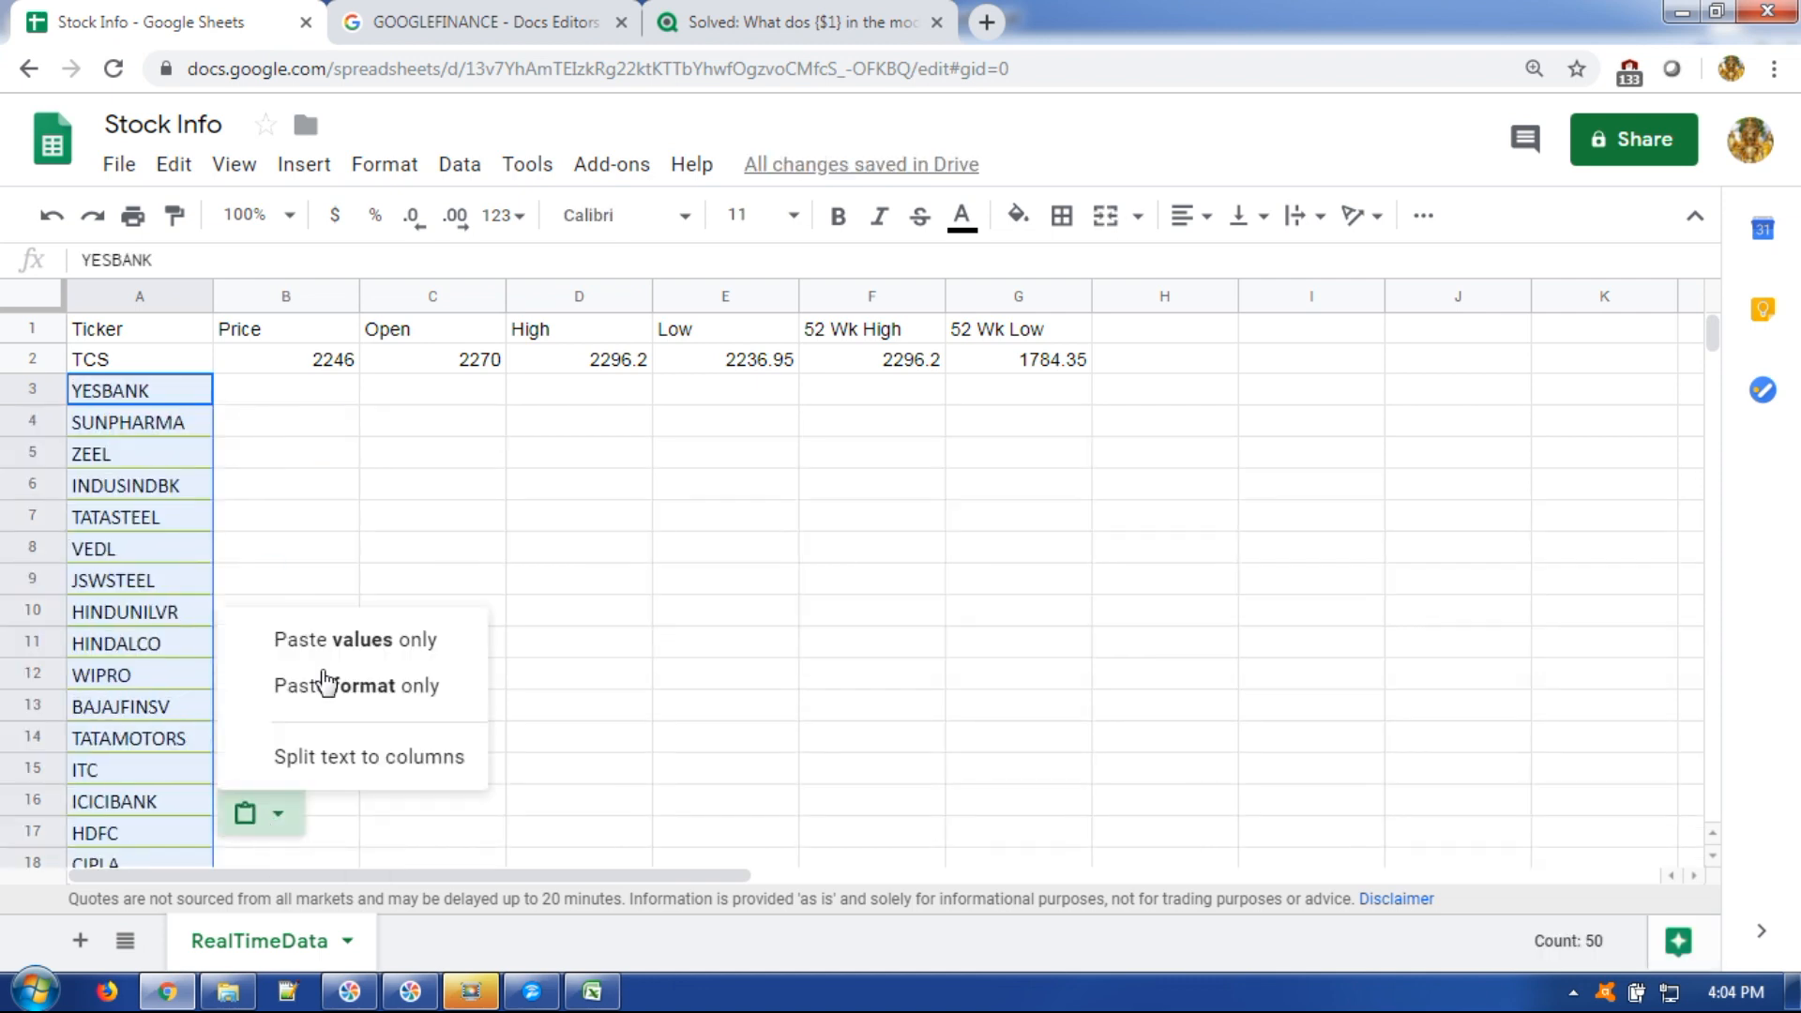
click(333, 642)
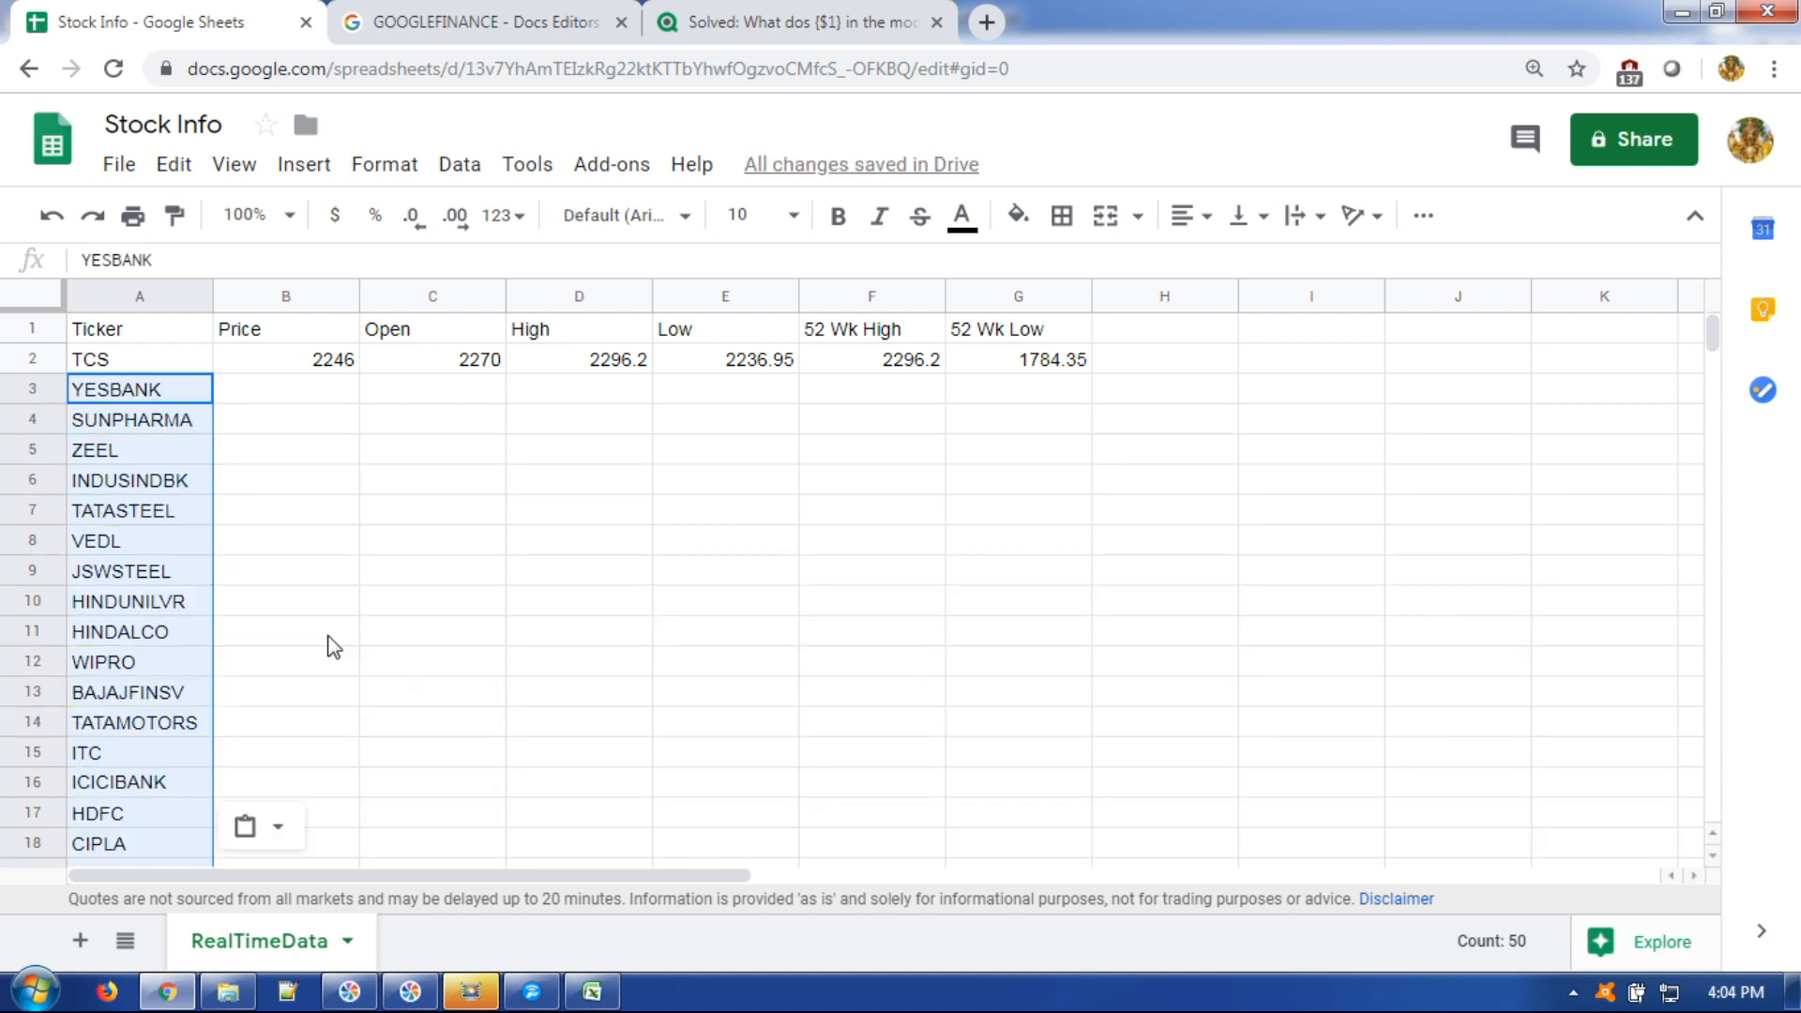
click(330, 638)
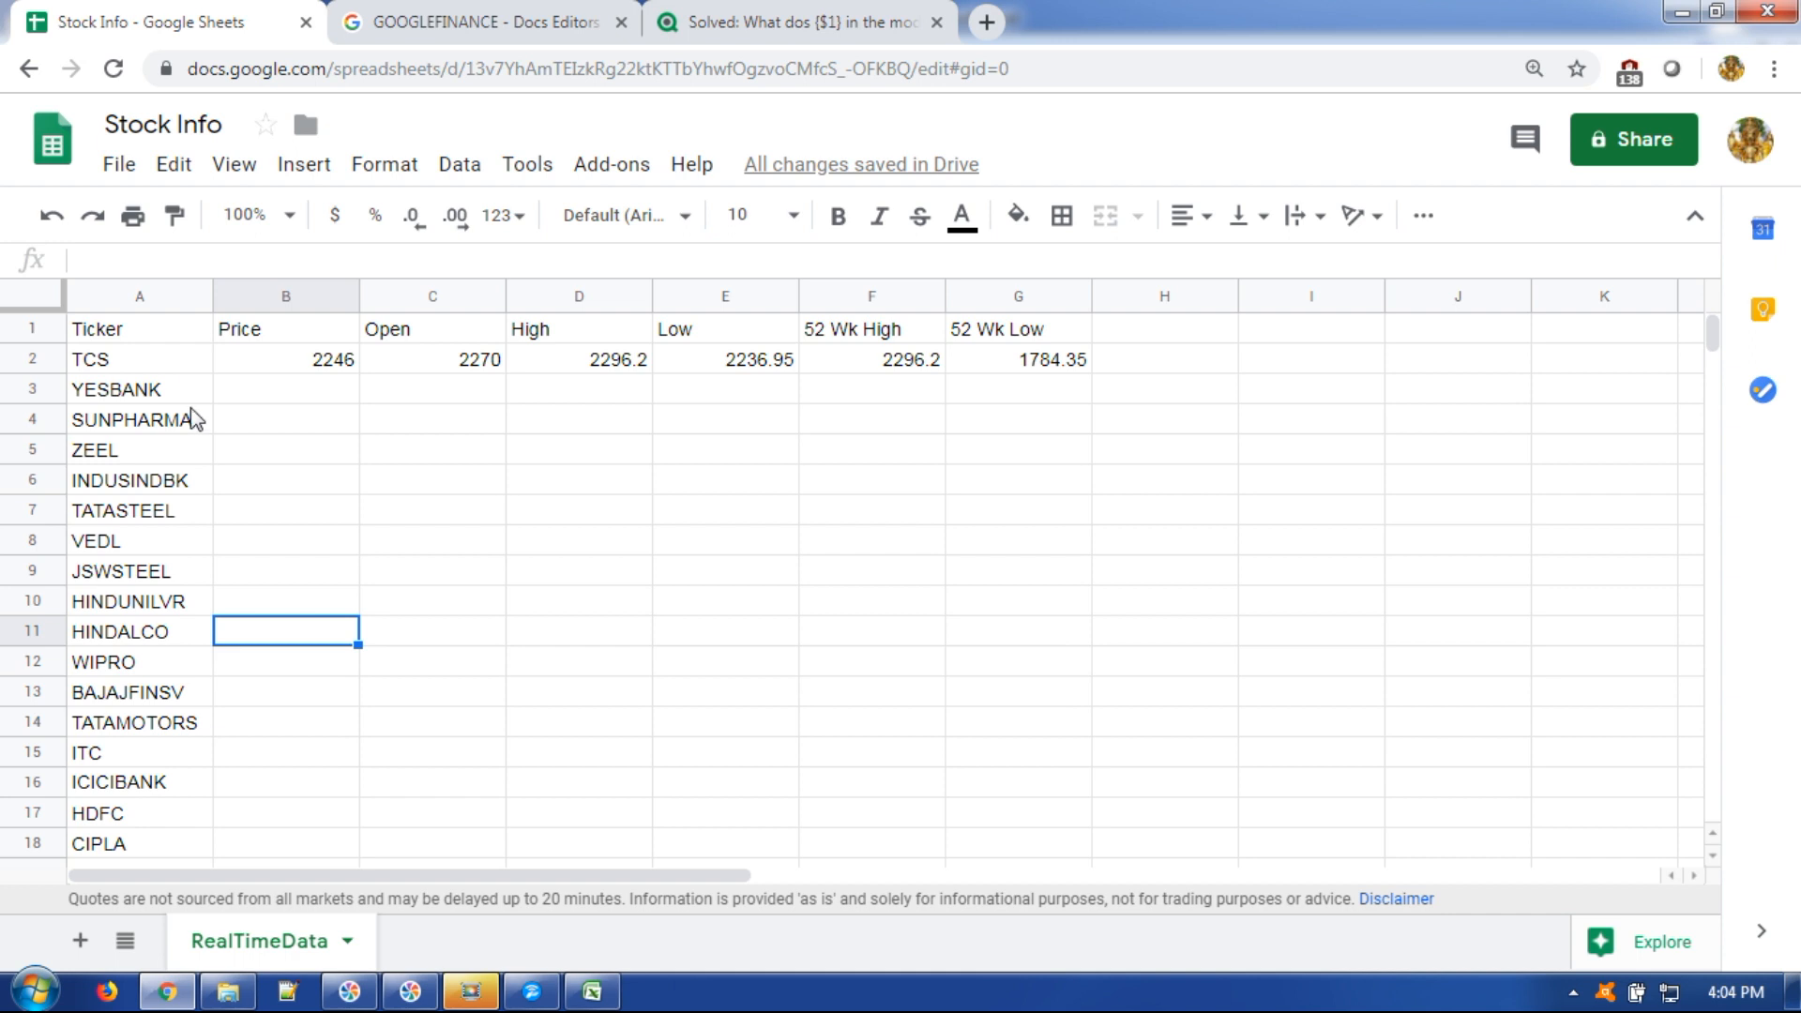
Fill the B2 Price, C2 Open and D2 High formulas down the ticker list.
click(294, 367)
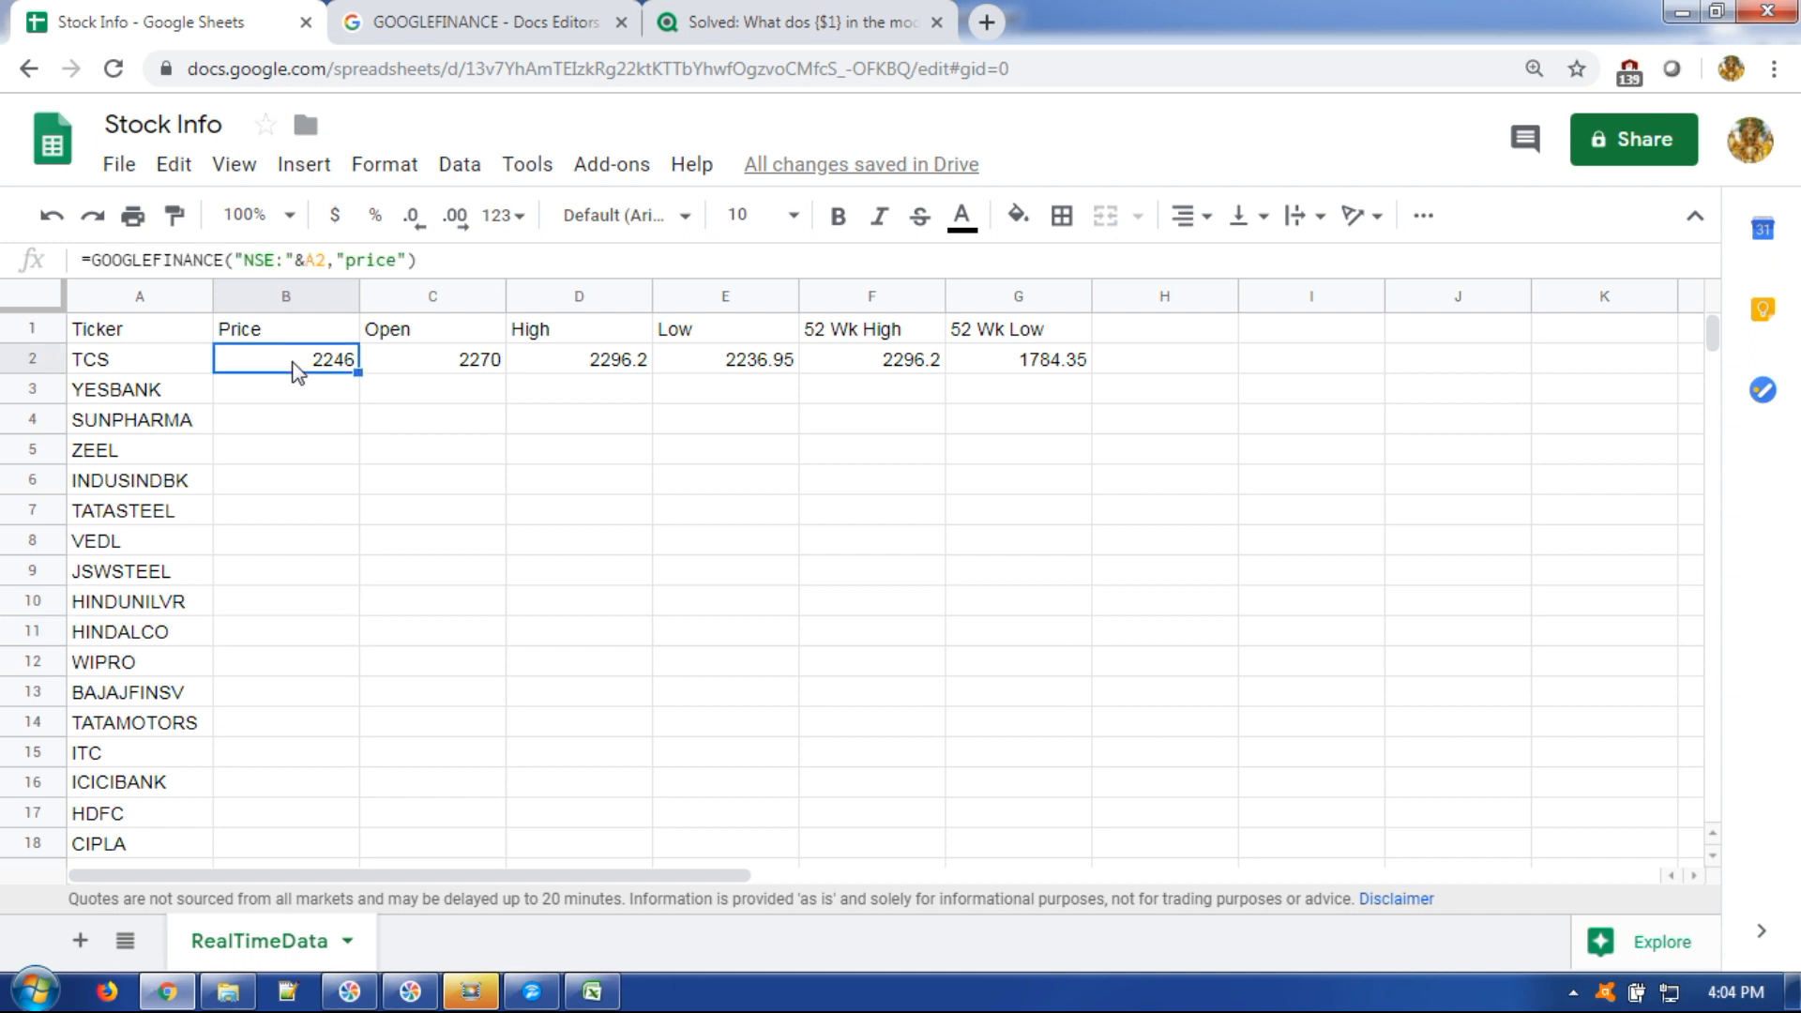
double_click(359, 373)
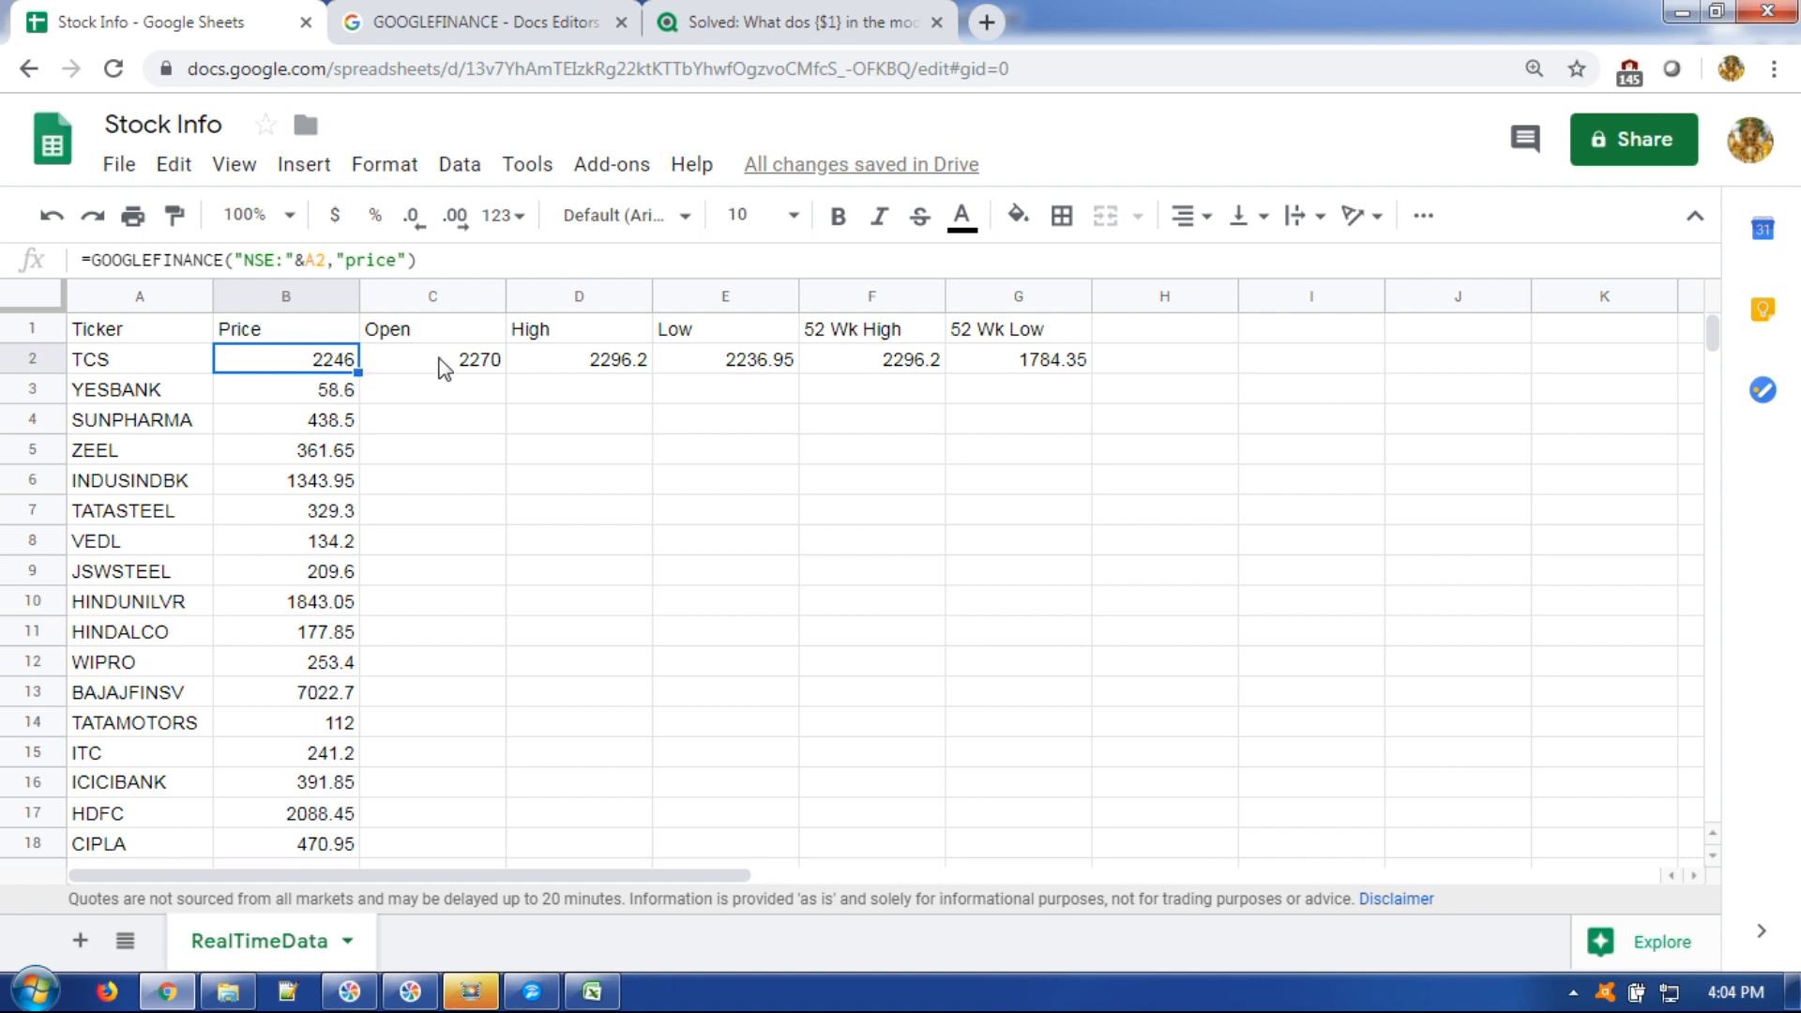
click(441, 361)
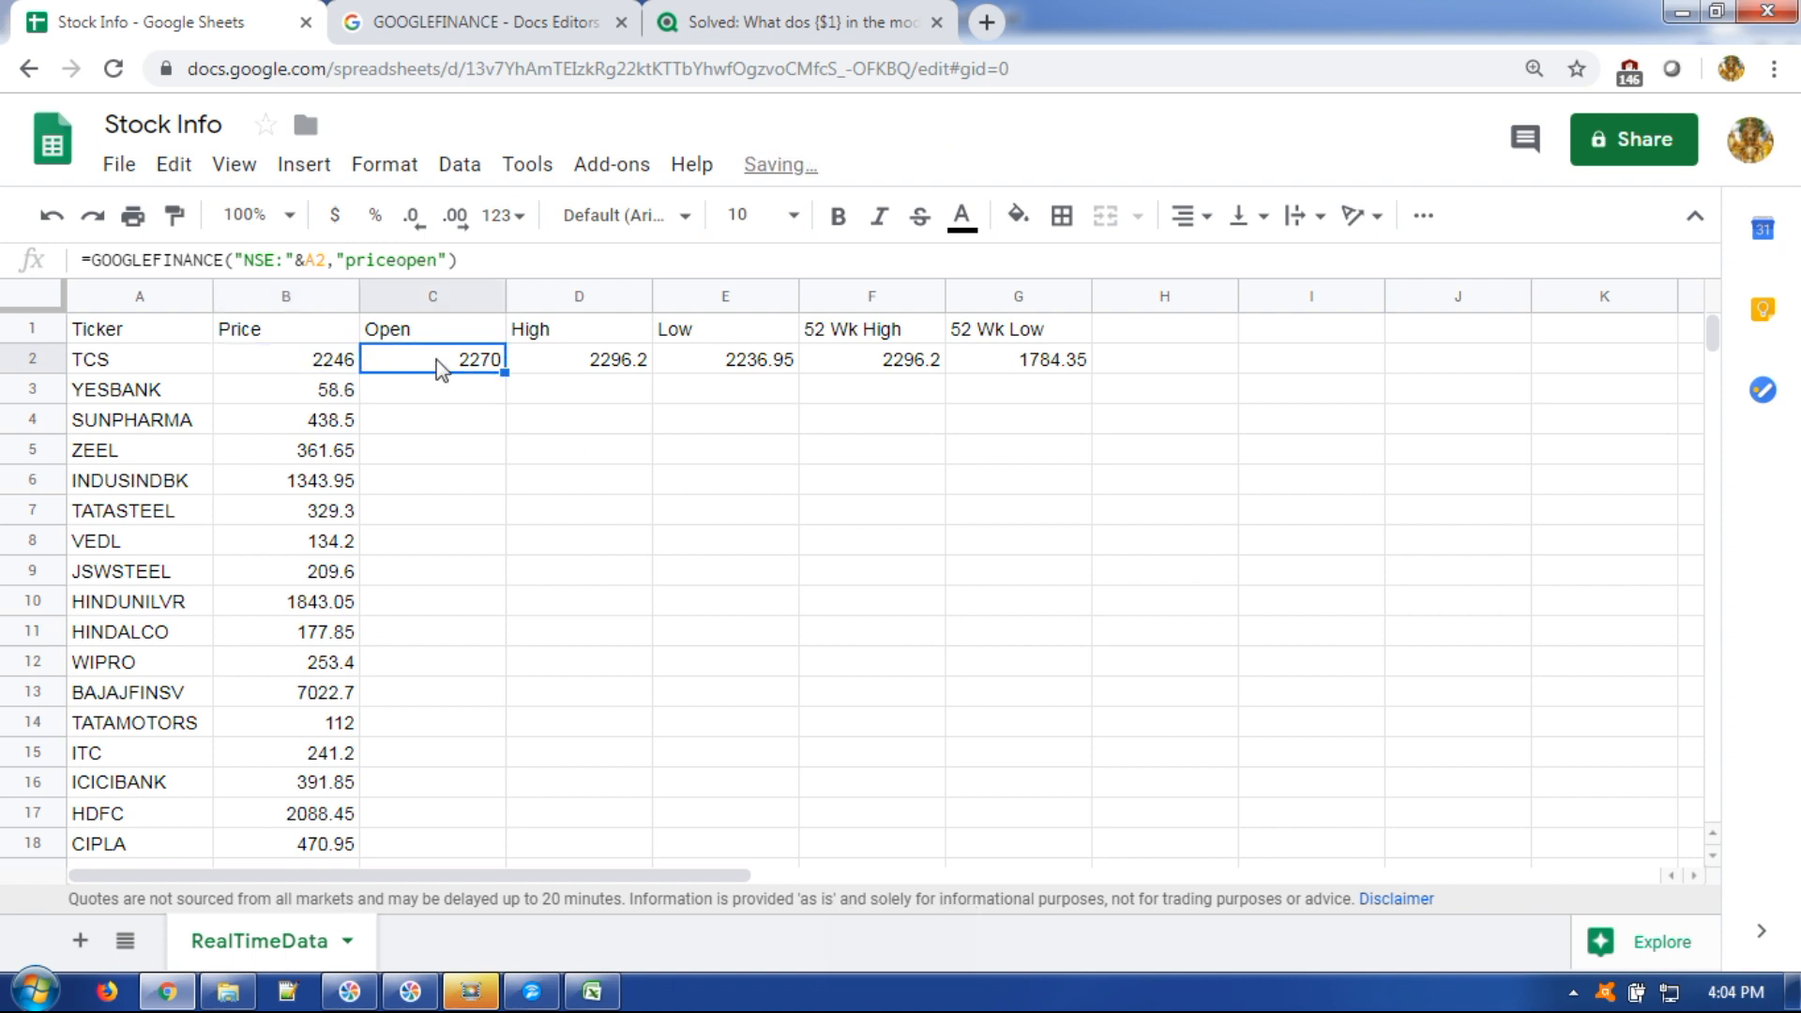
double_click(504, 372)
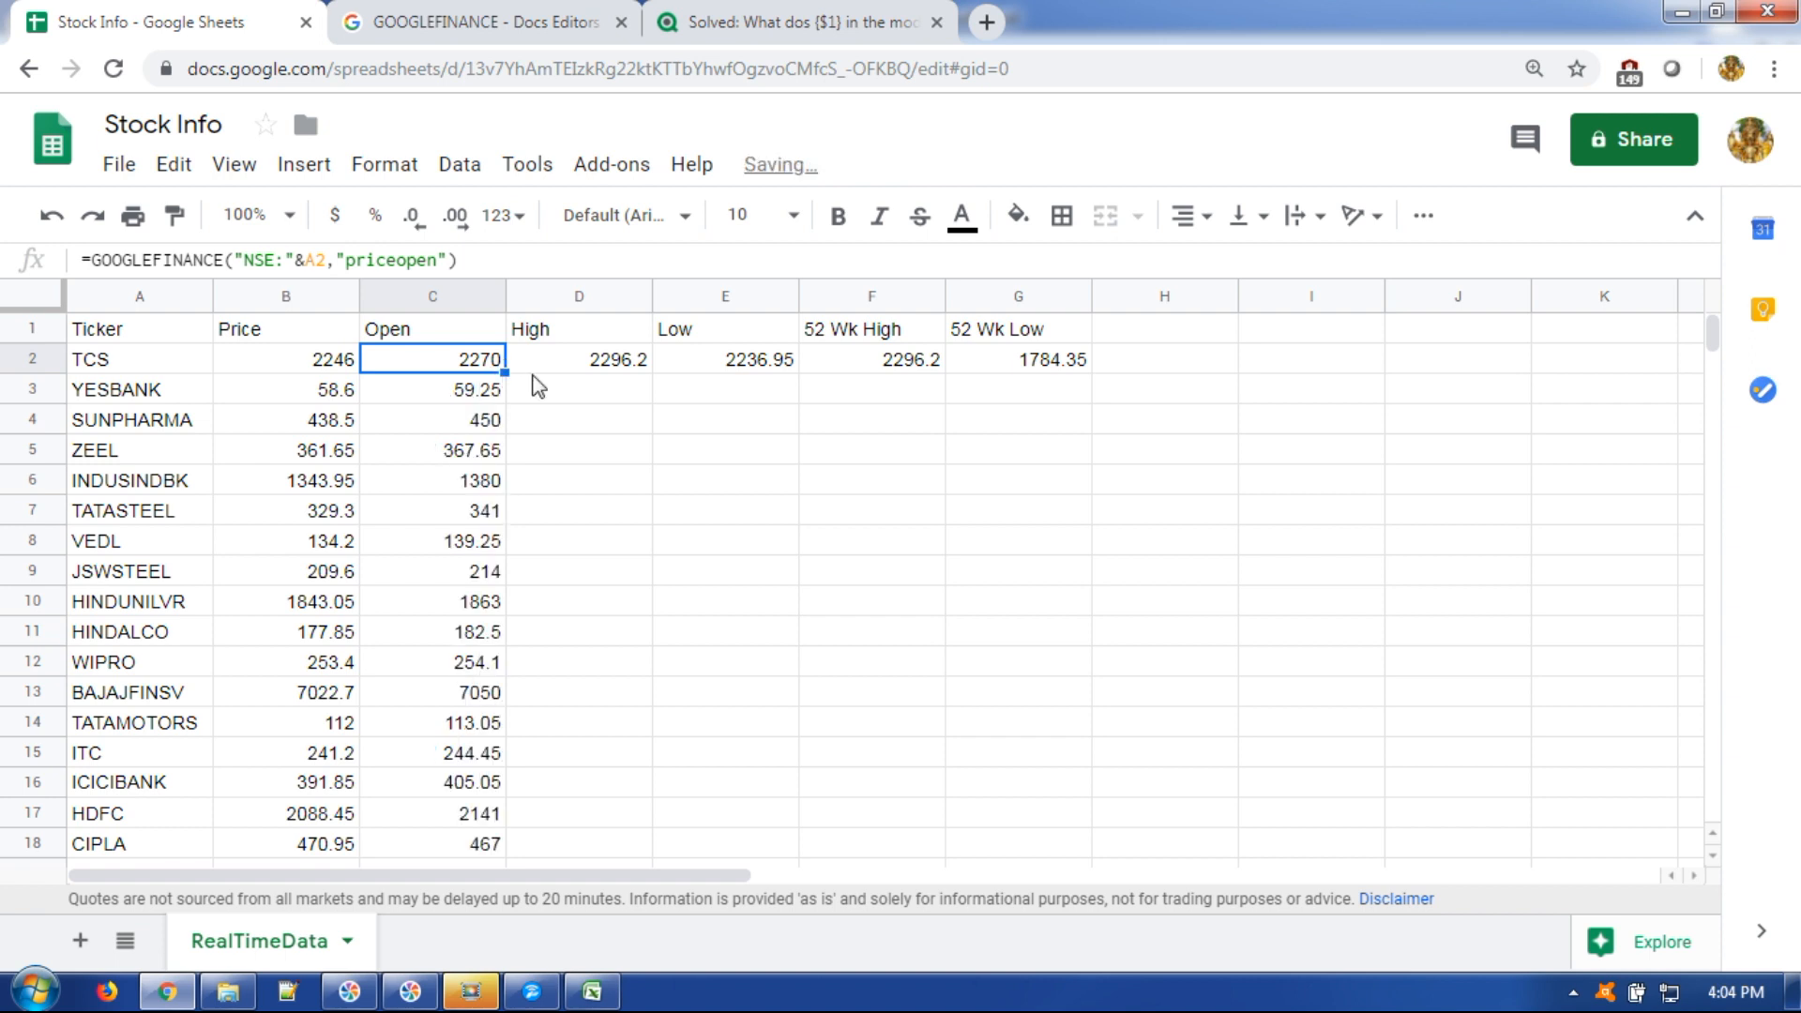
click(596, 383)
click(629, 366)
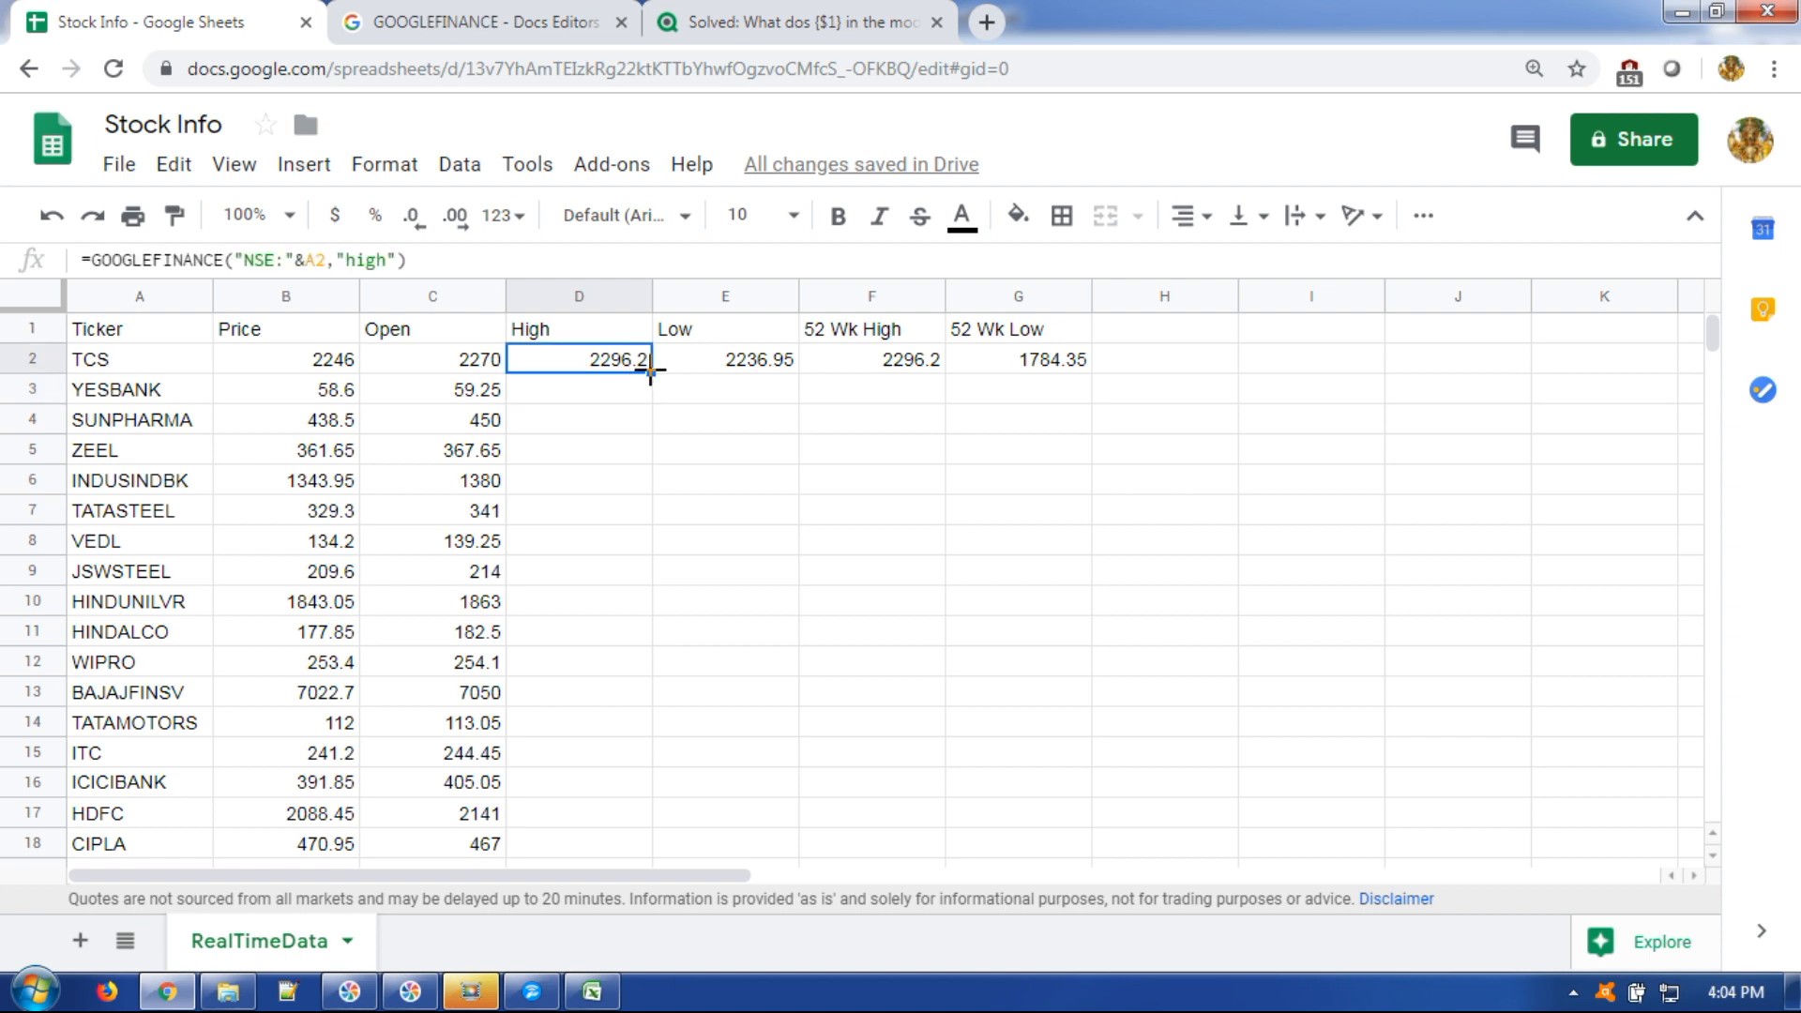
double_click(650, 372)
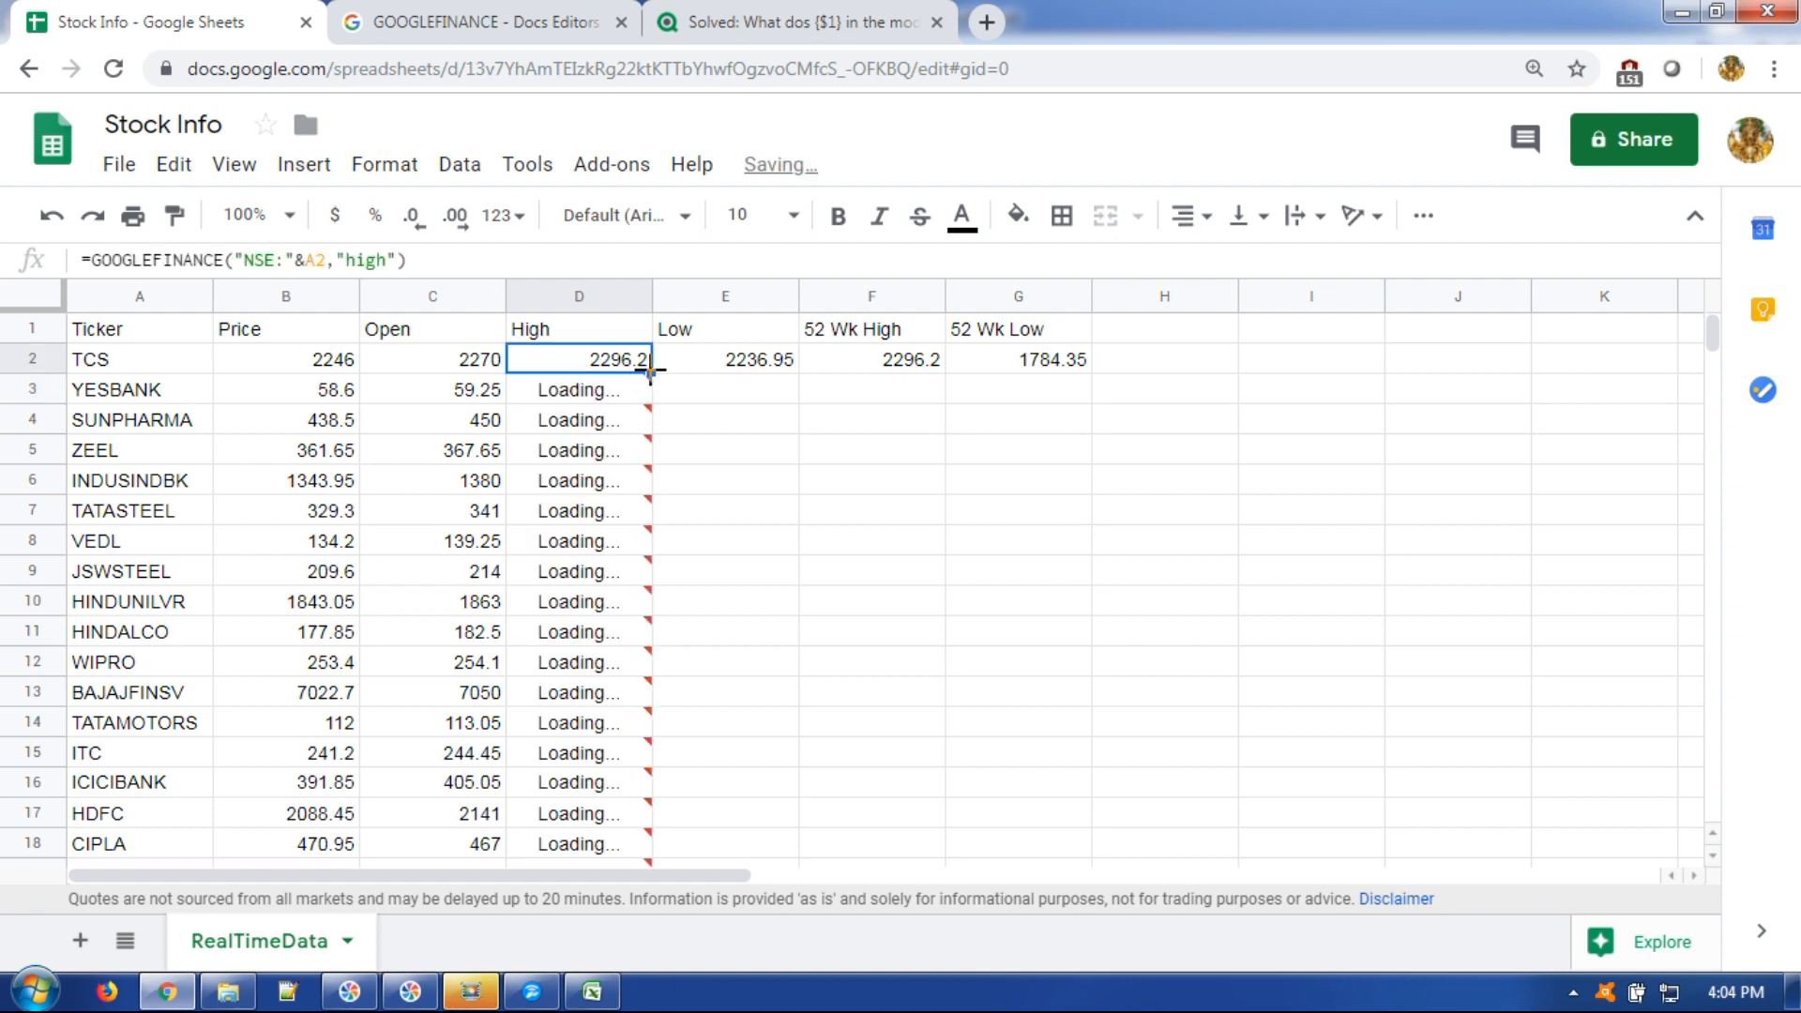
click(775, 551)
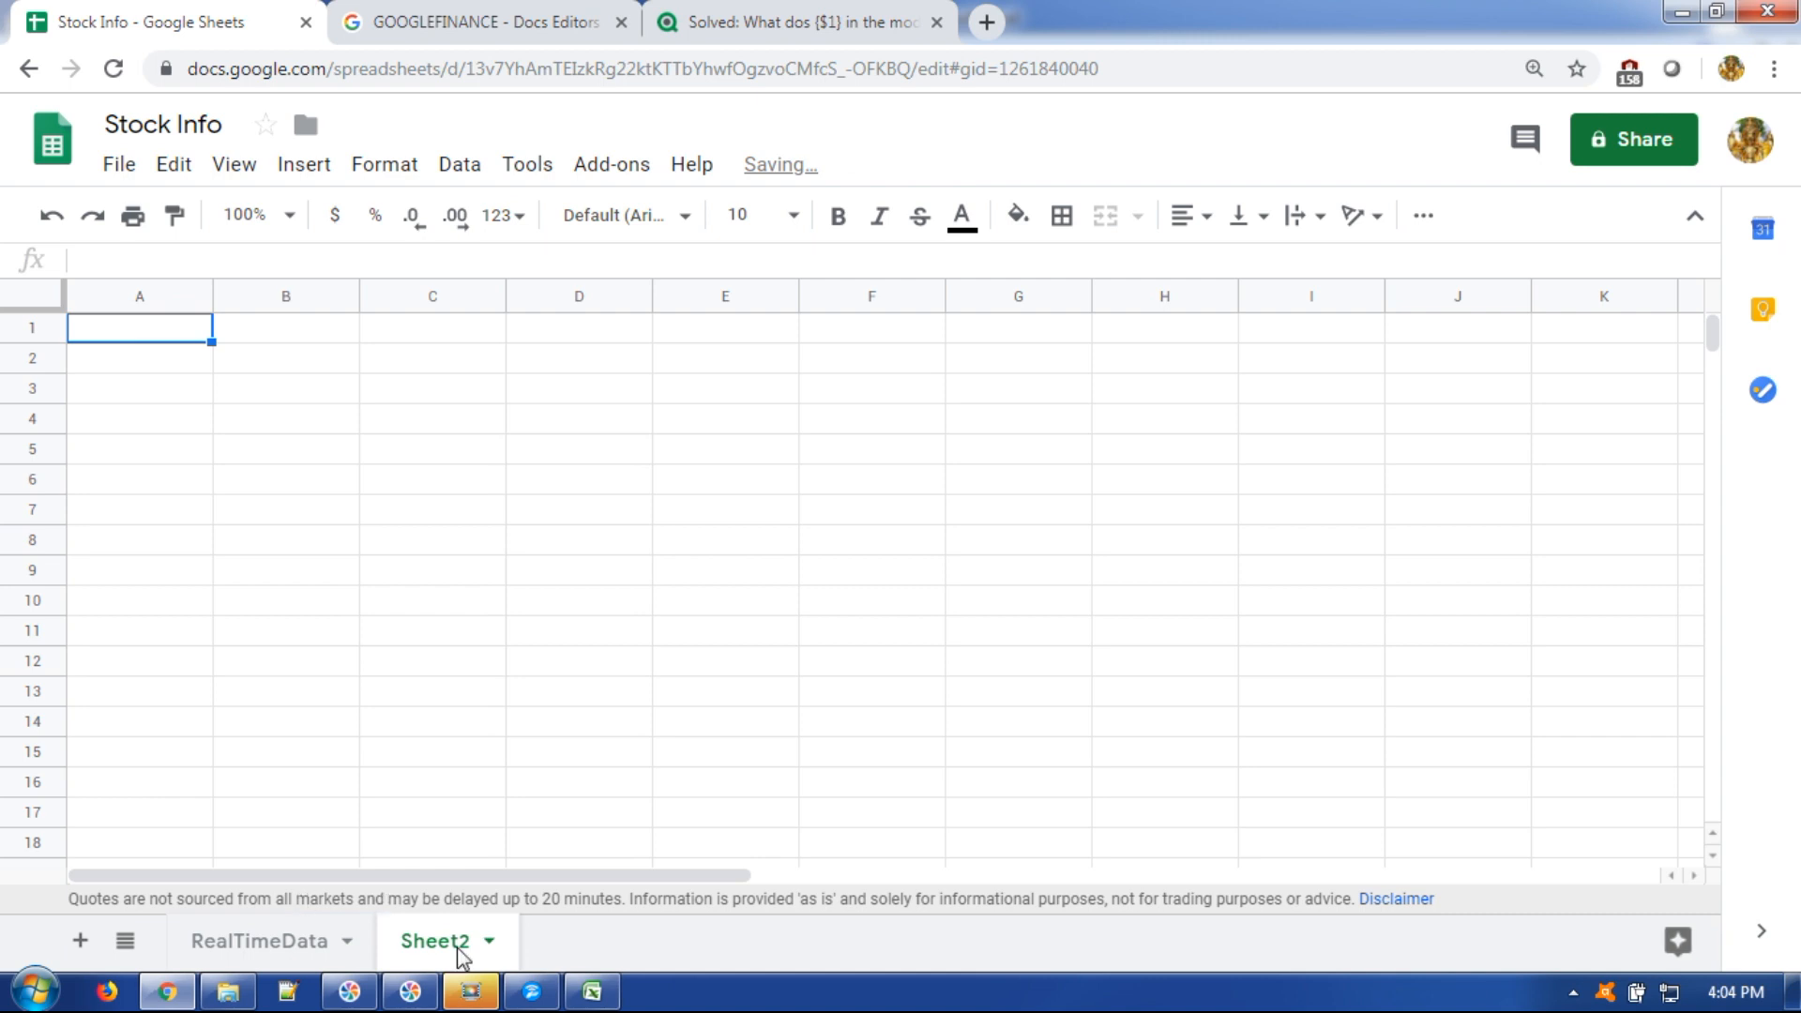
Rename Sheet2 to HistoricData, check the B2 price formula, then open HistoricData.
double_click(460, 946)
text(Historic)
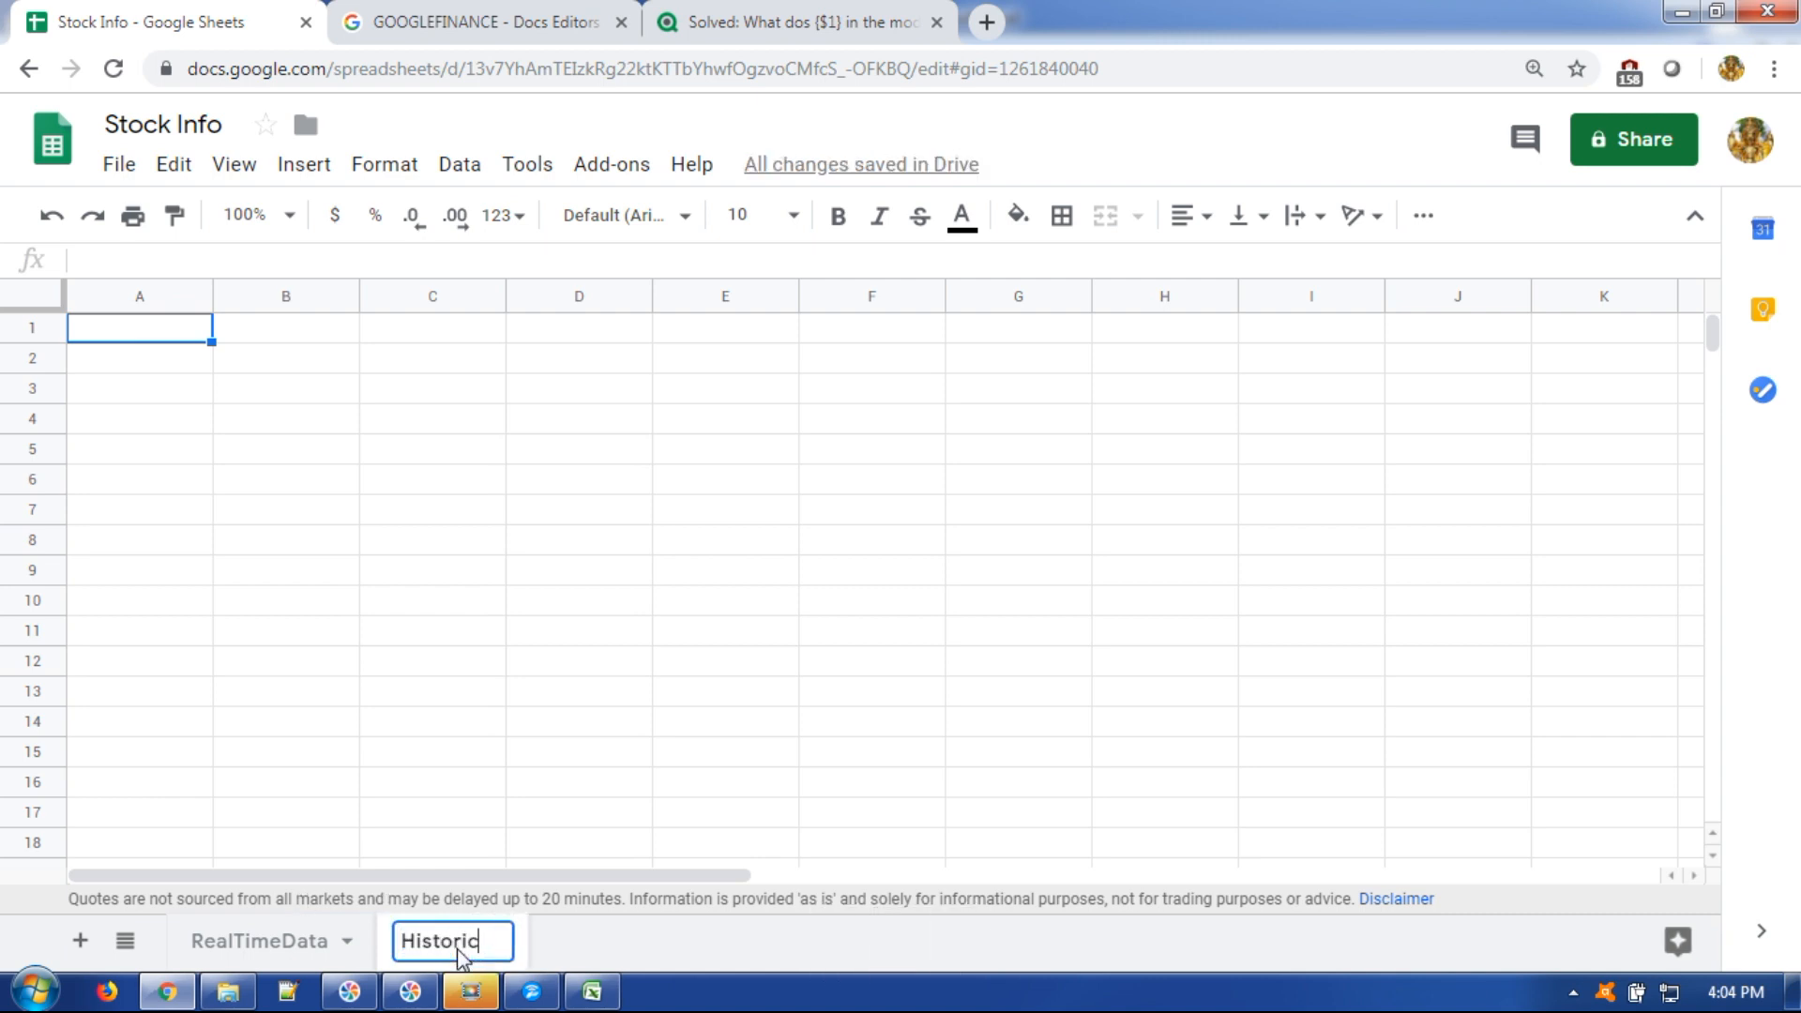
text(Data)
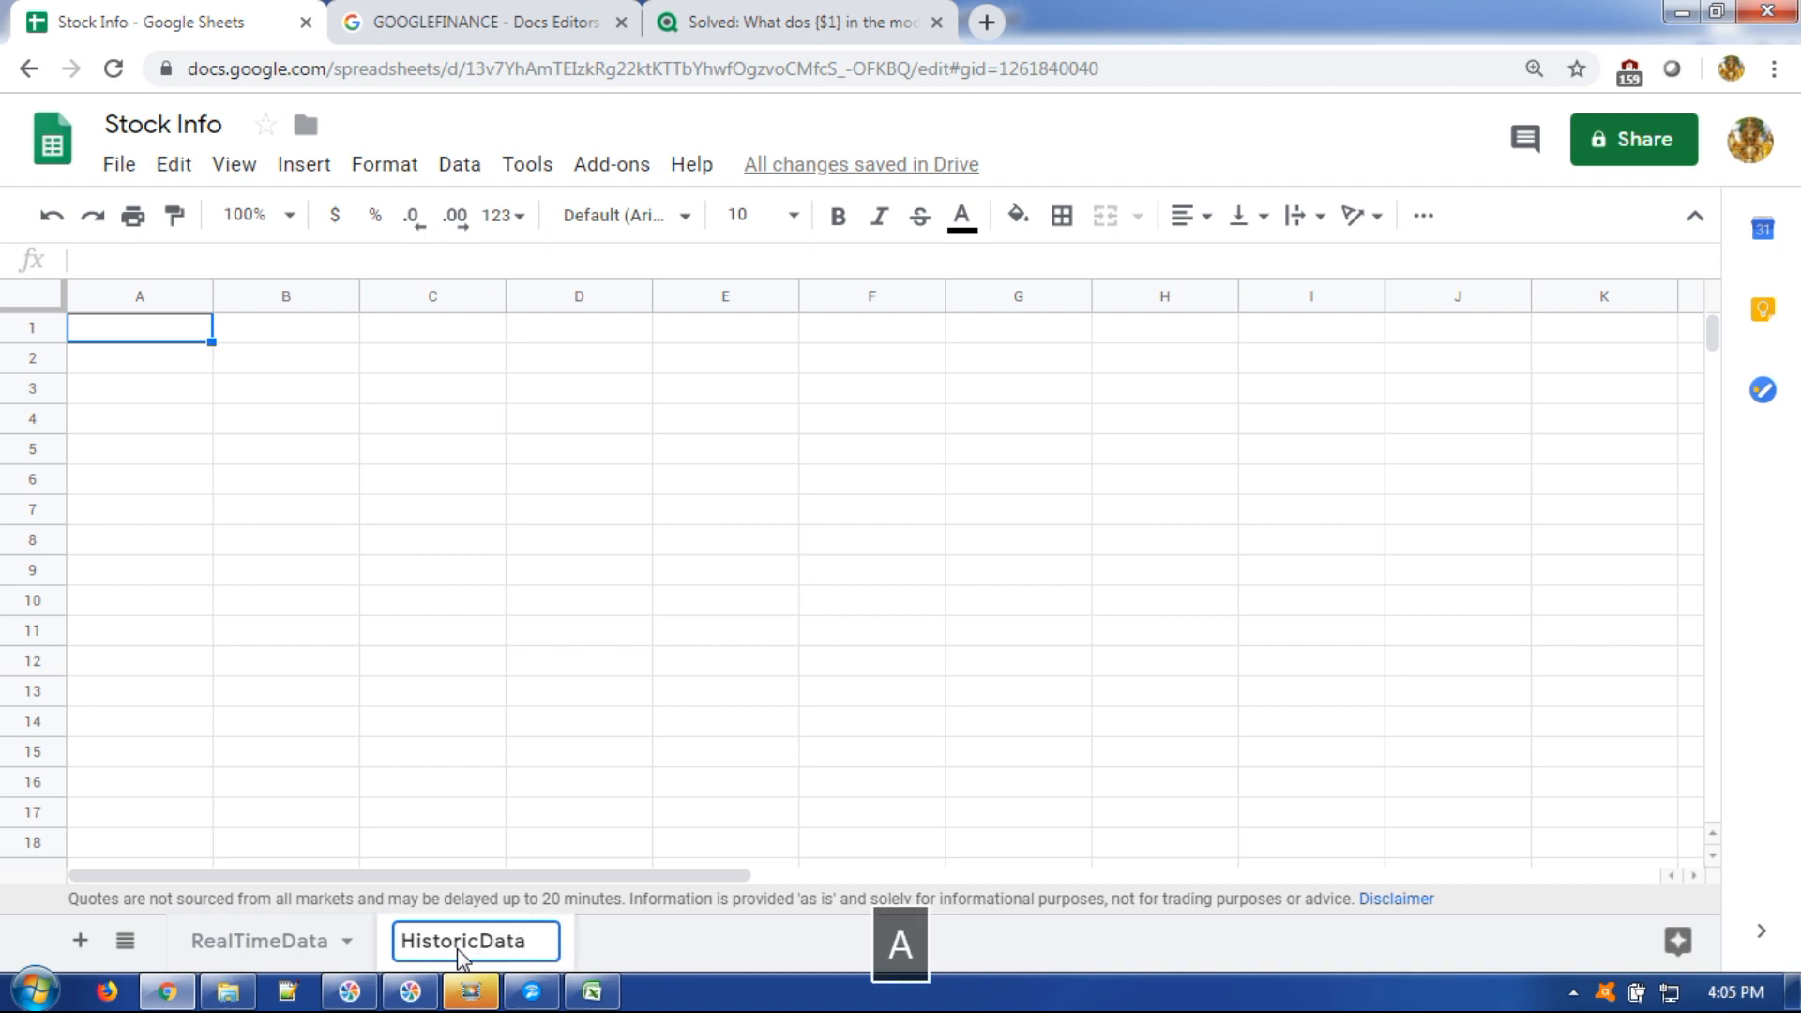
click(274, 946)
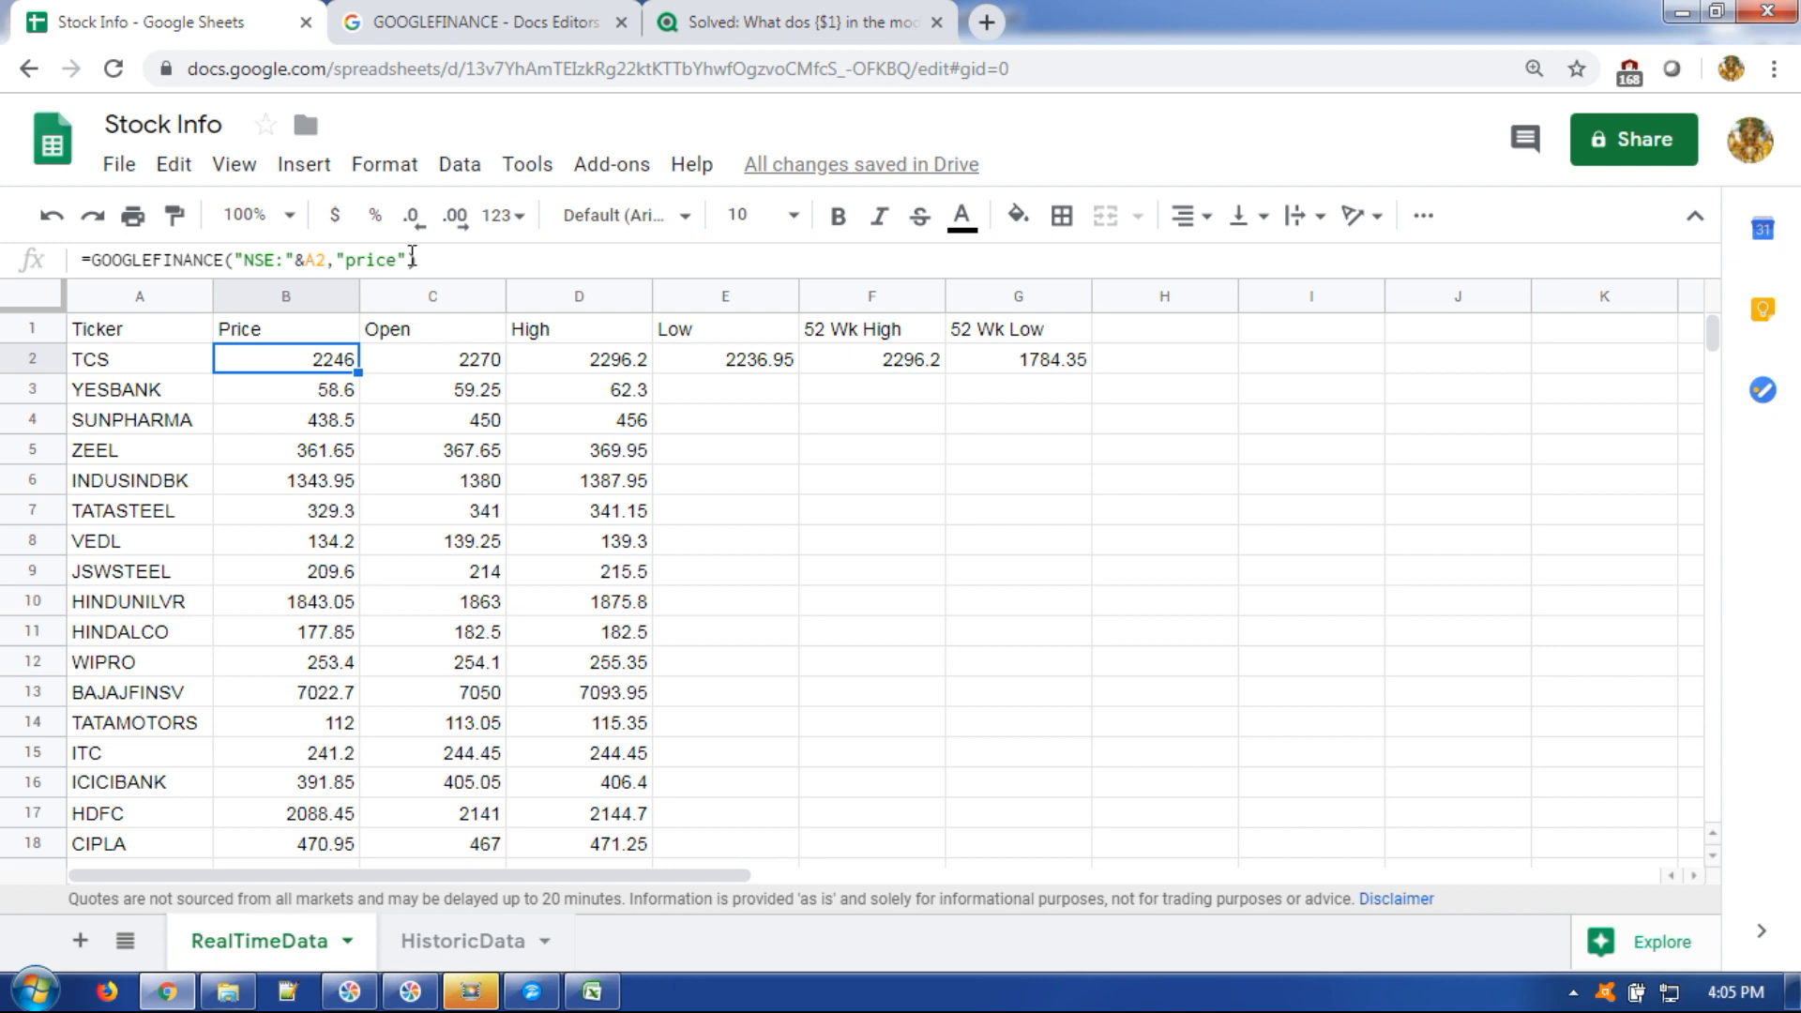
click(412, 256)
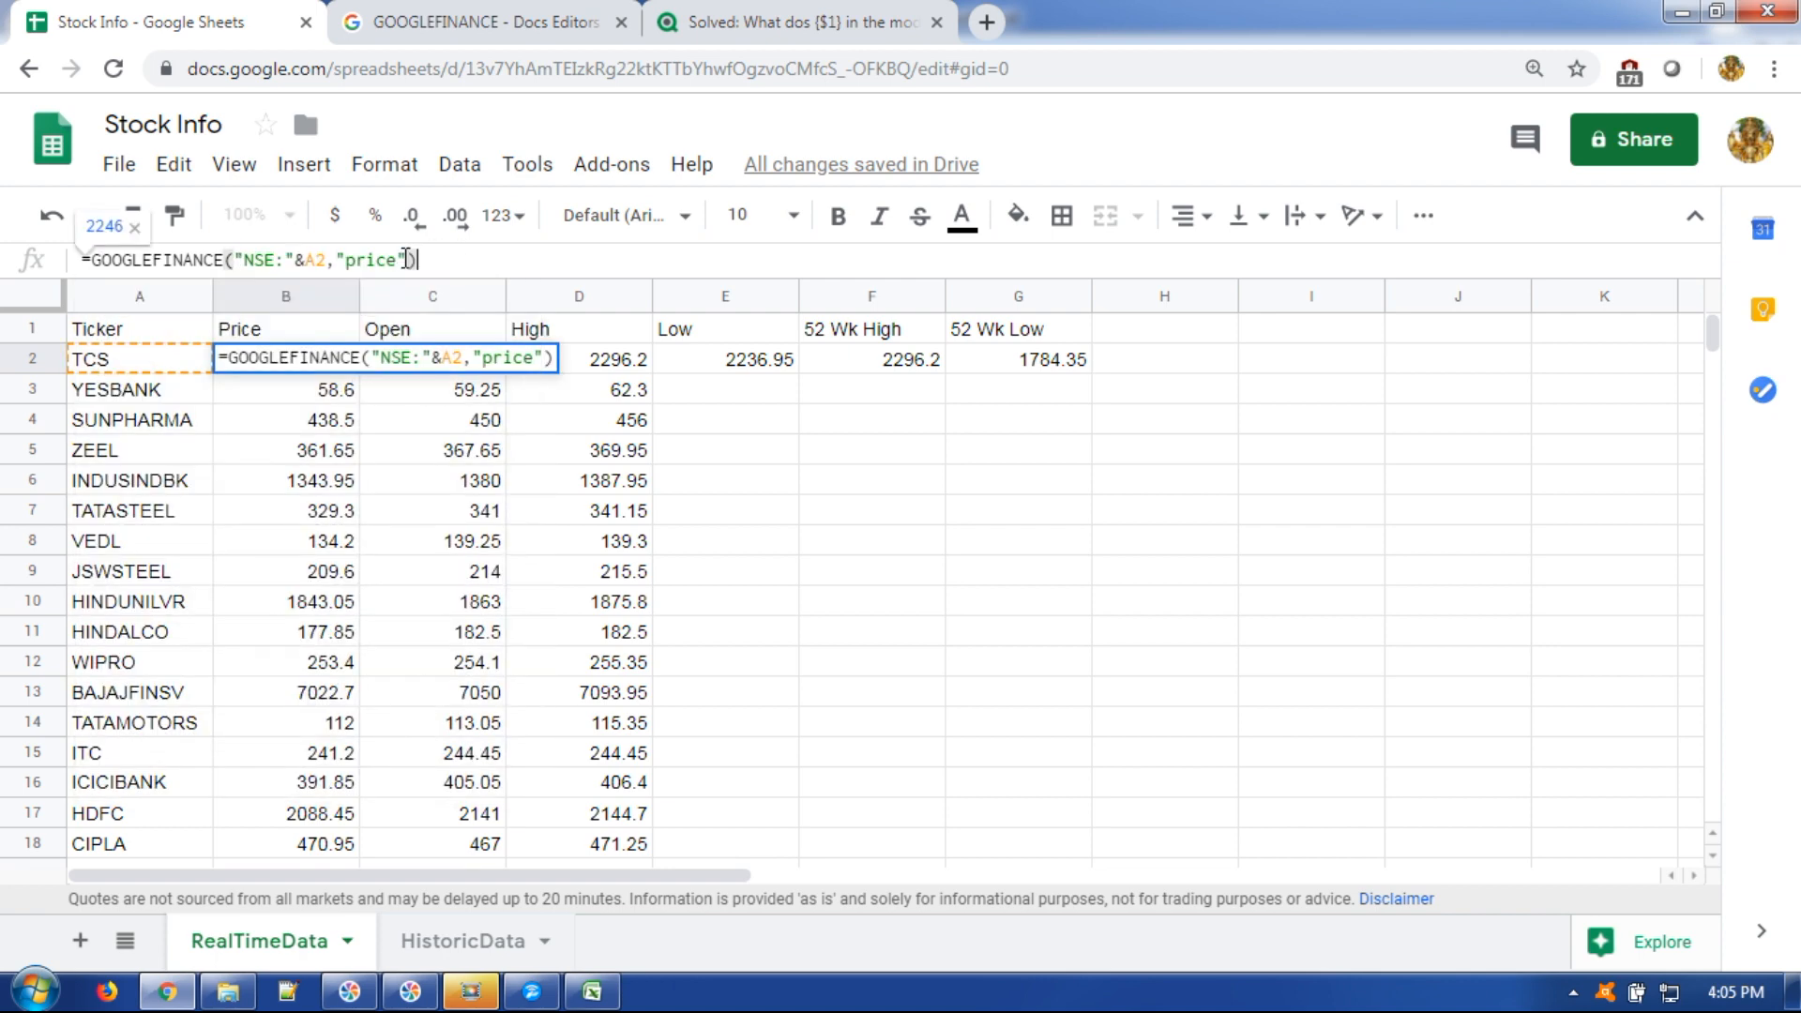
click(459, 941)
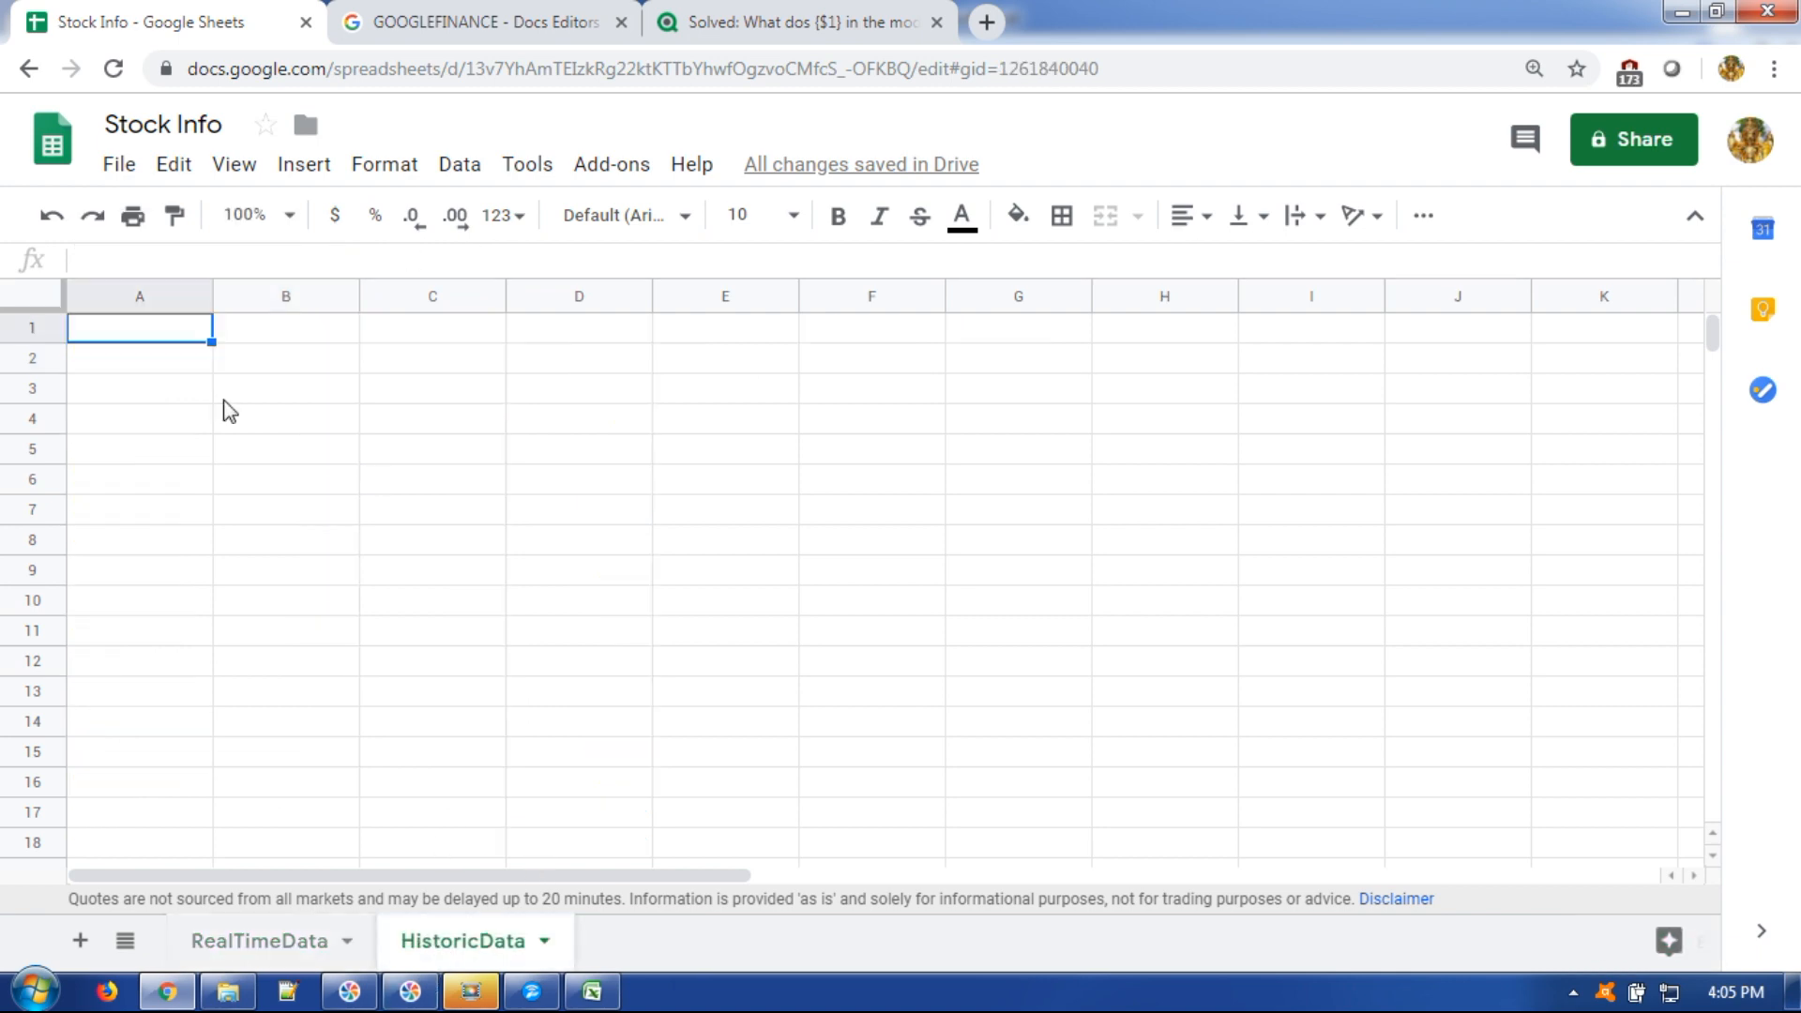
Enter headers 'Ticker' and 'Data' in A1:B1 and TCS in A2.
text(Ticker)
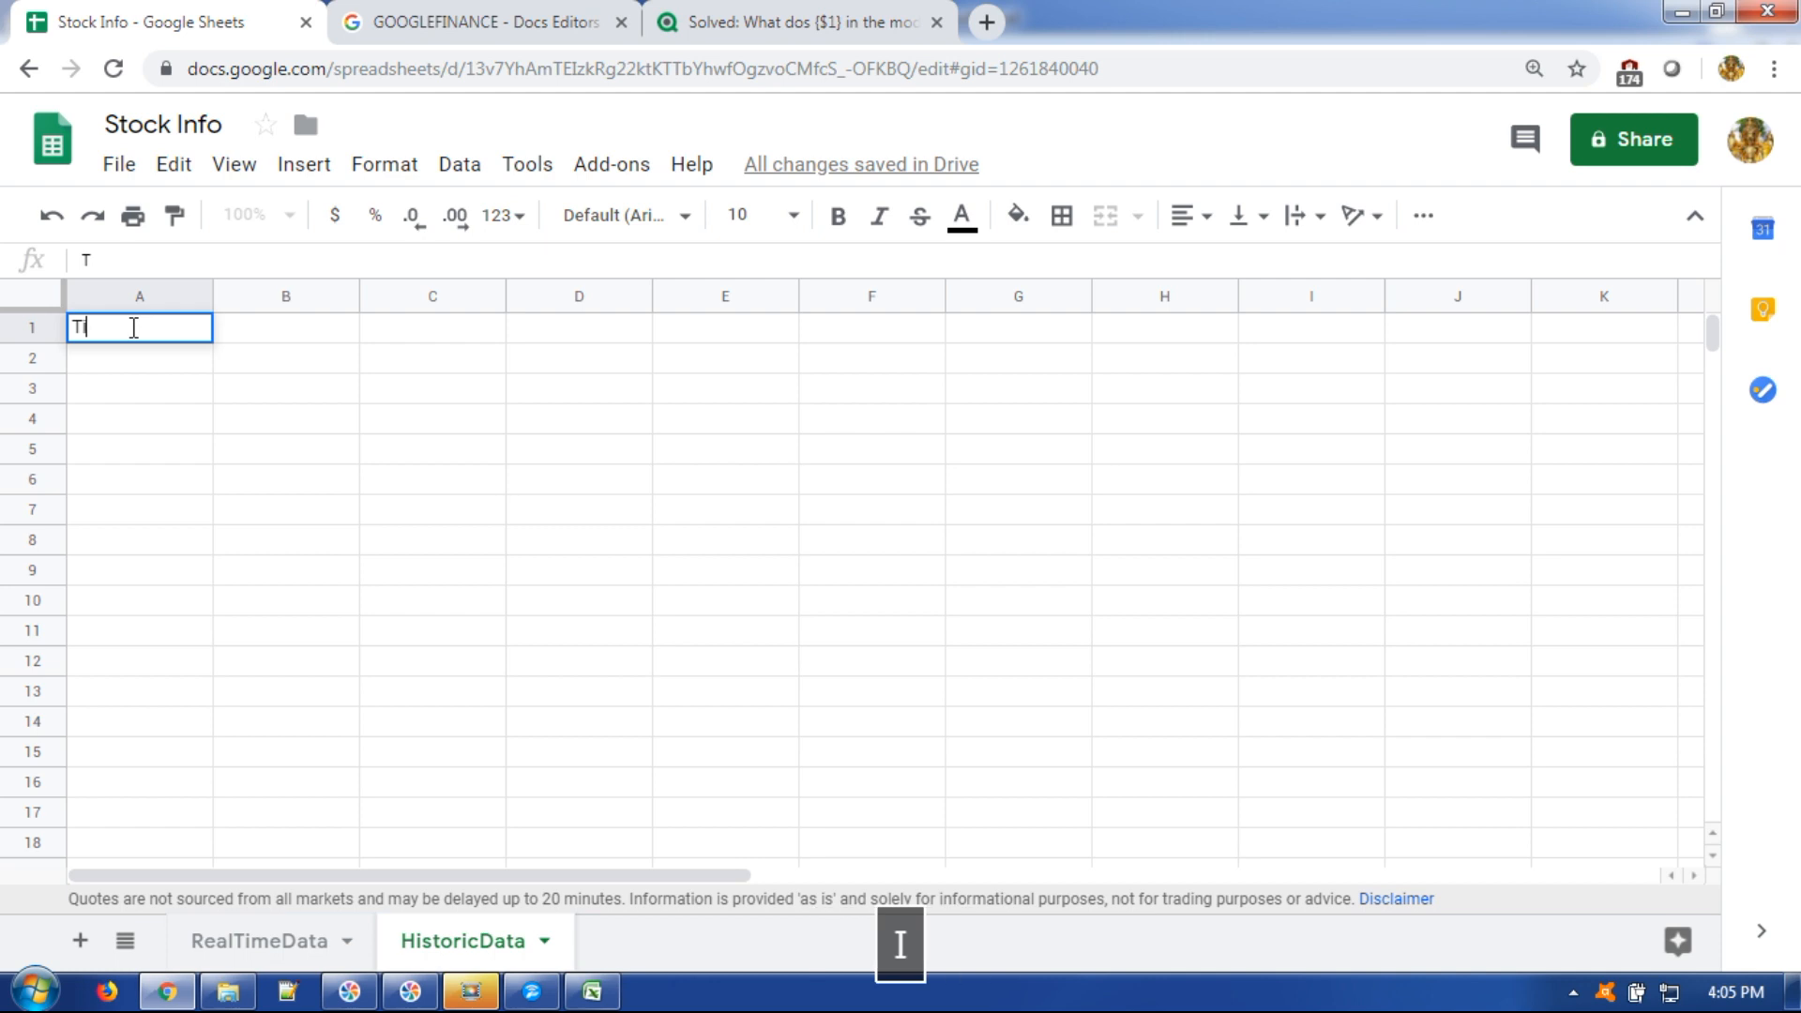
key(Tab)
click(132, 329)
key(Tab)
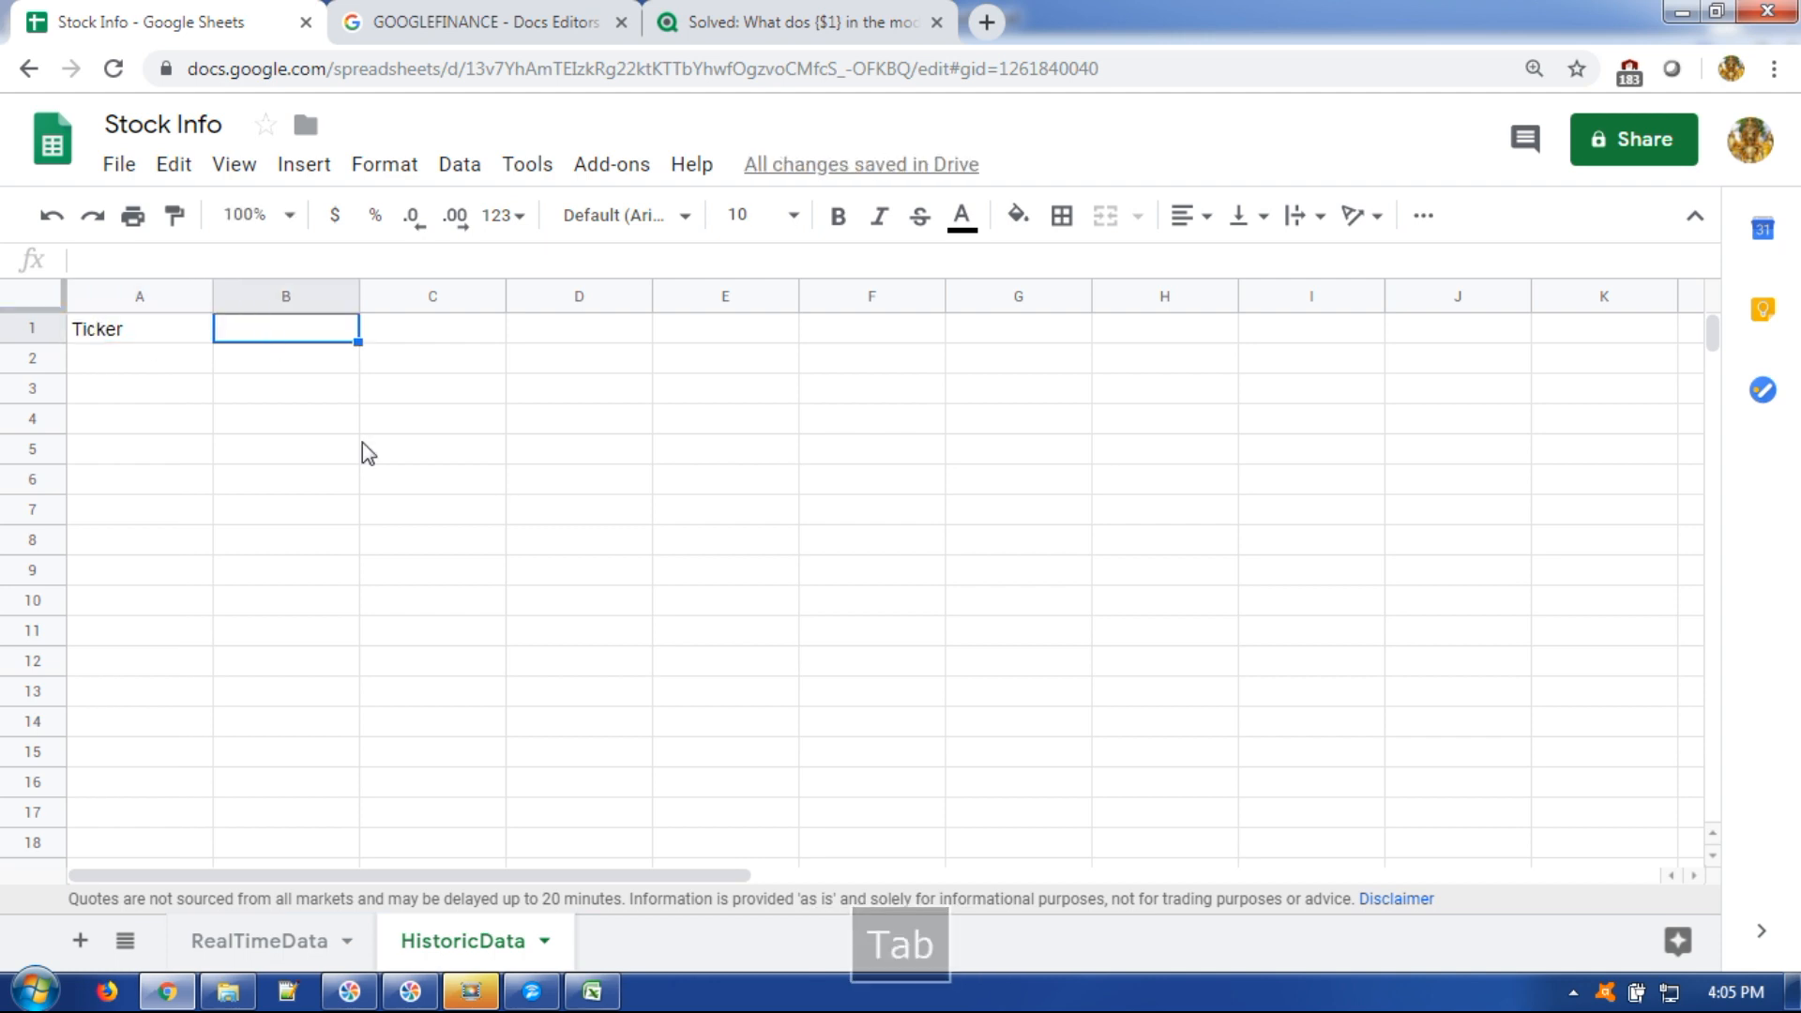
text(Data)
key(Return)
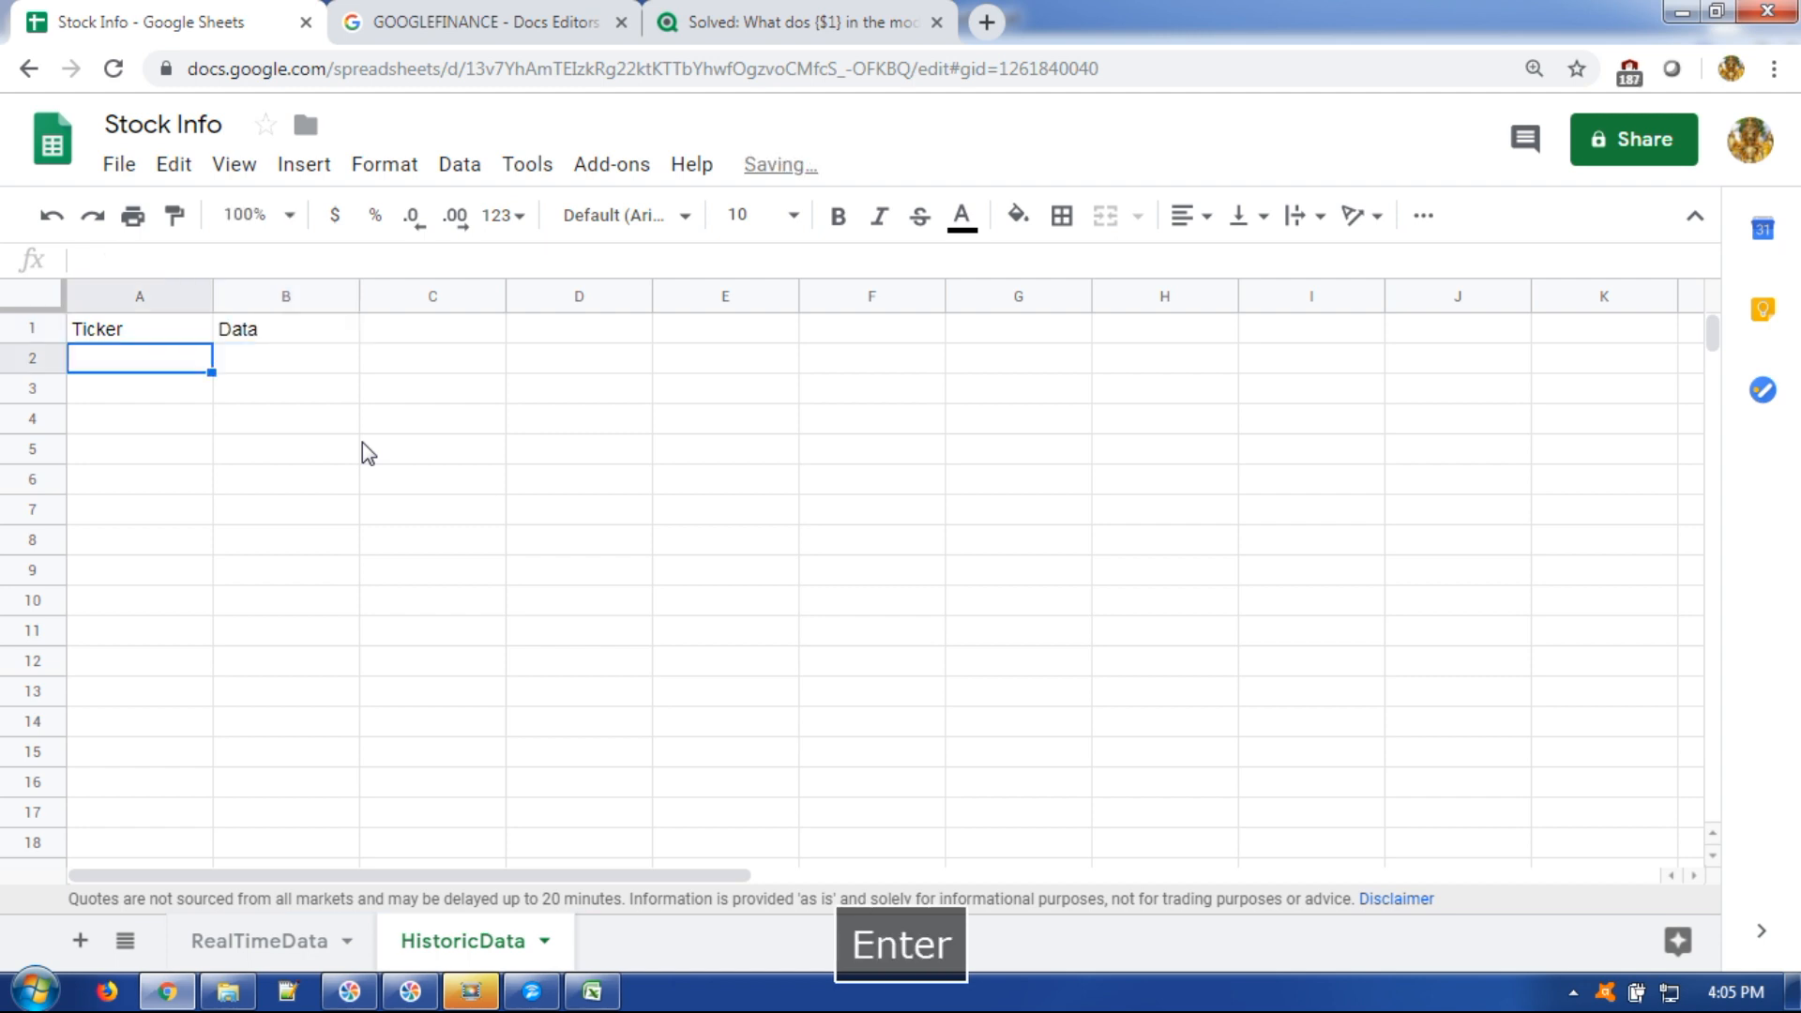
text(TCS)
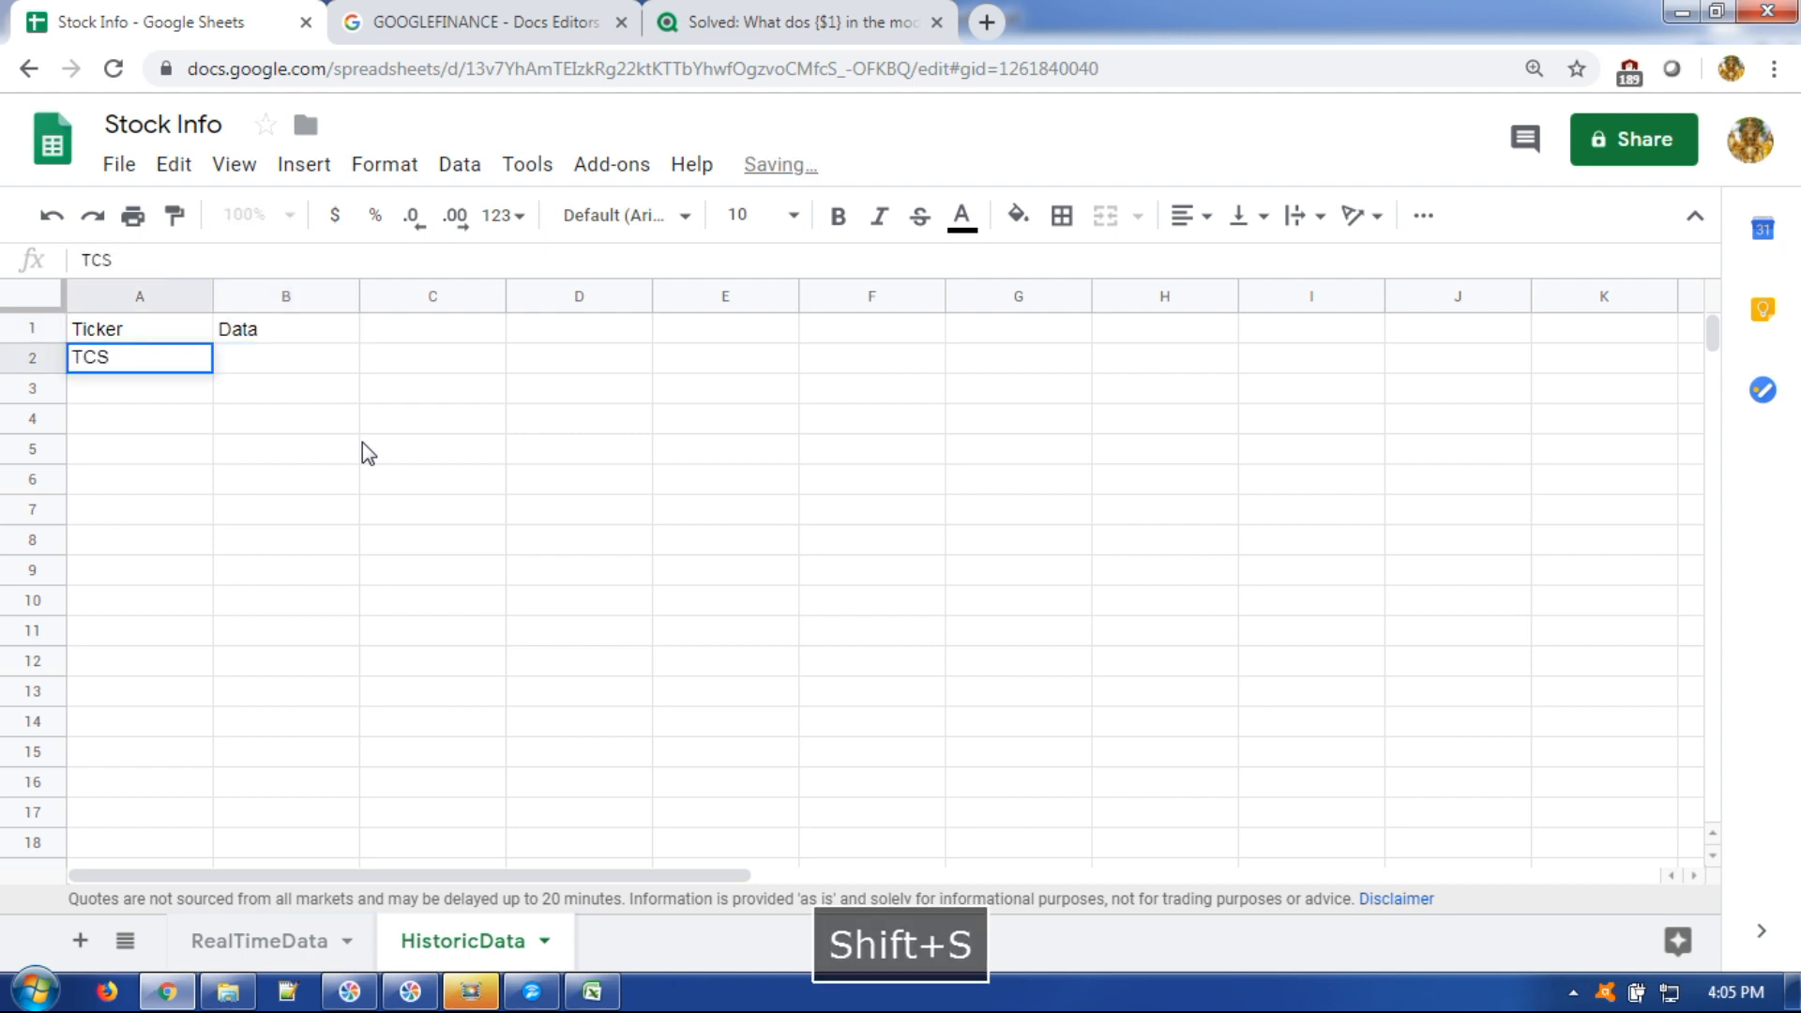
key(Tab)
Begin typing =GOOGLEFINANCE("NSE:"&A2, in B2.
text(=GOO)
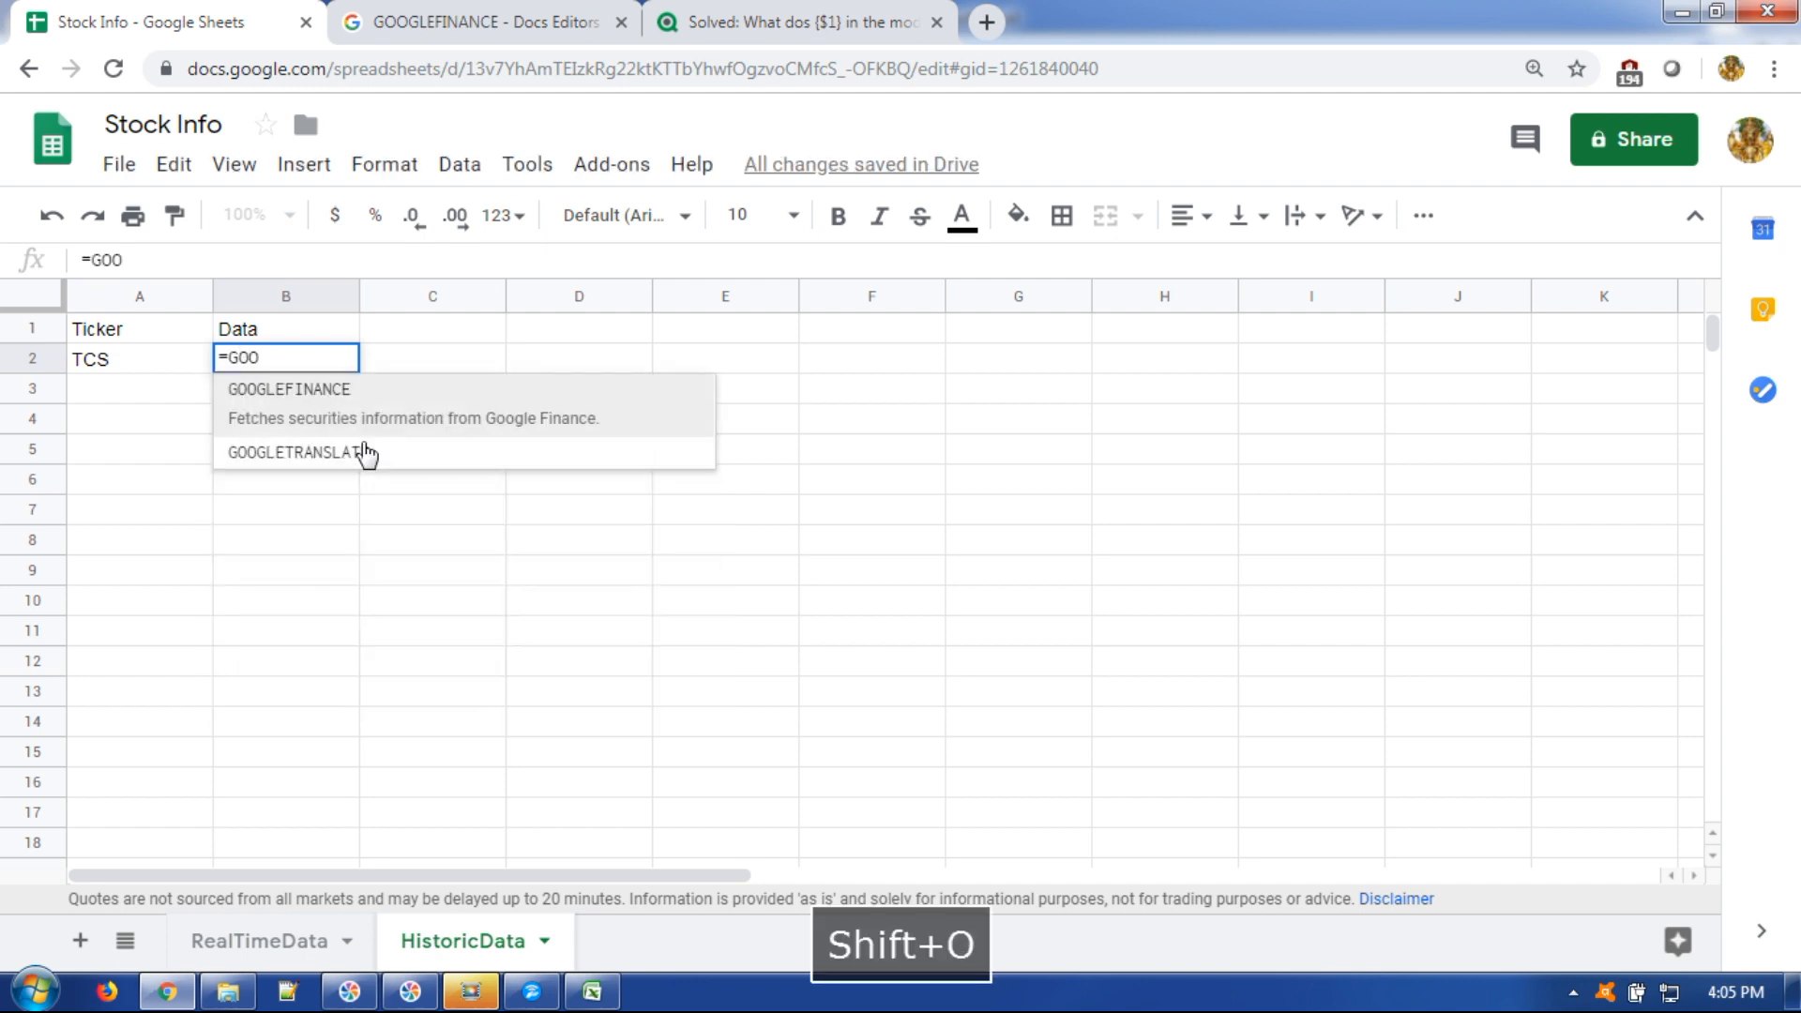
key(Tab)
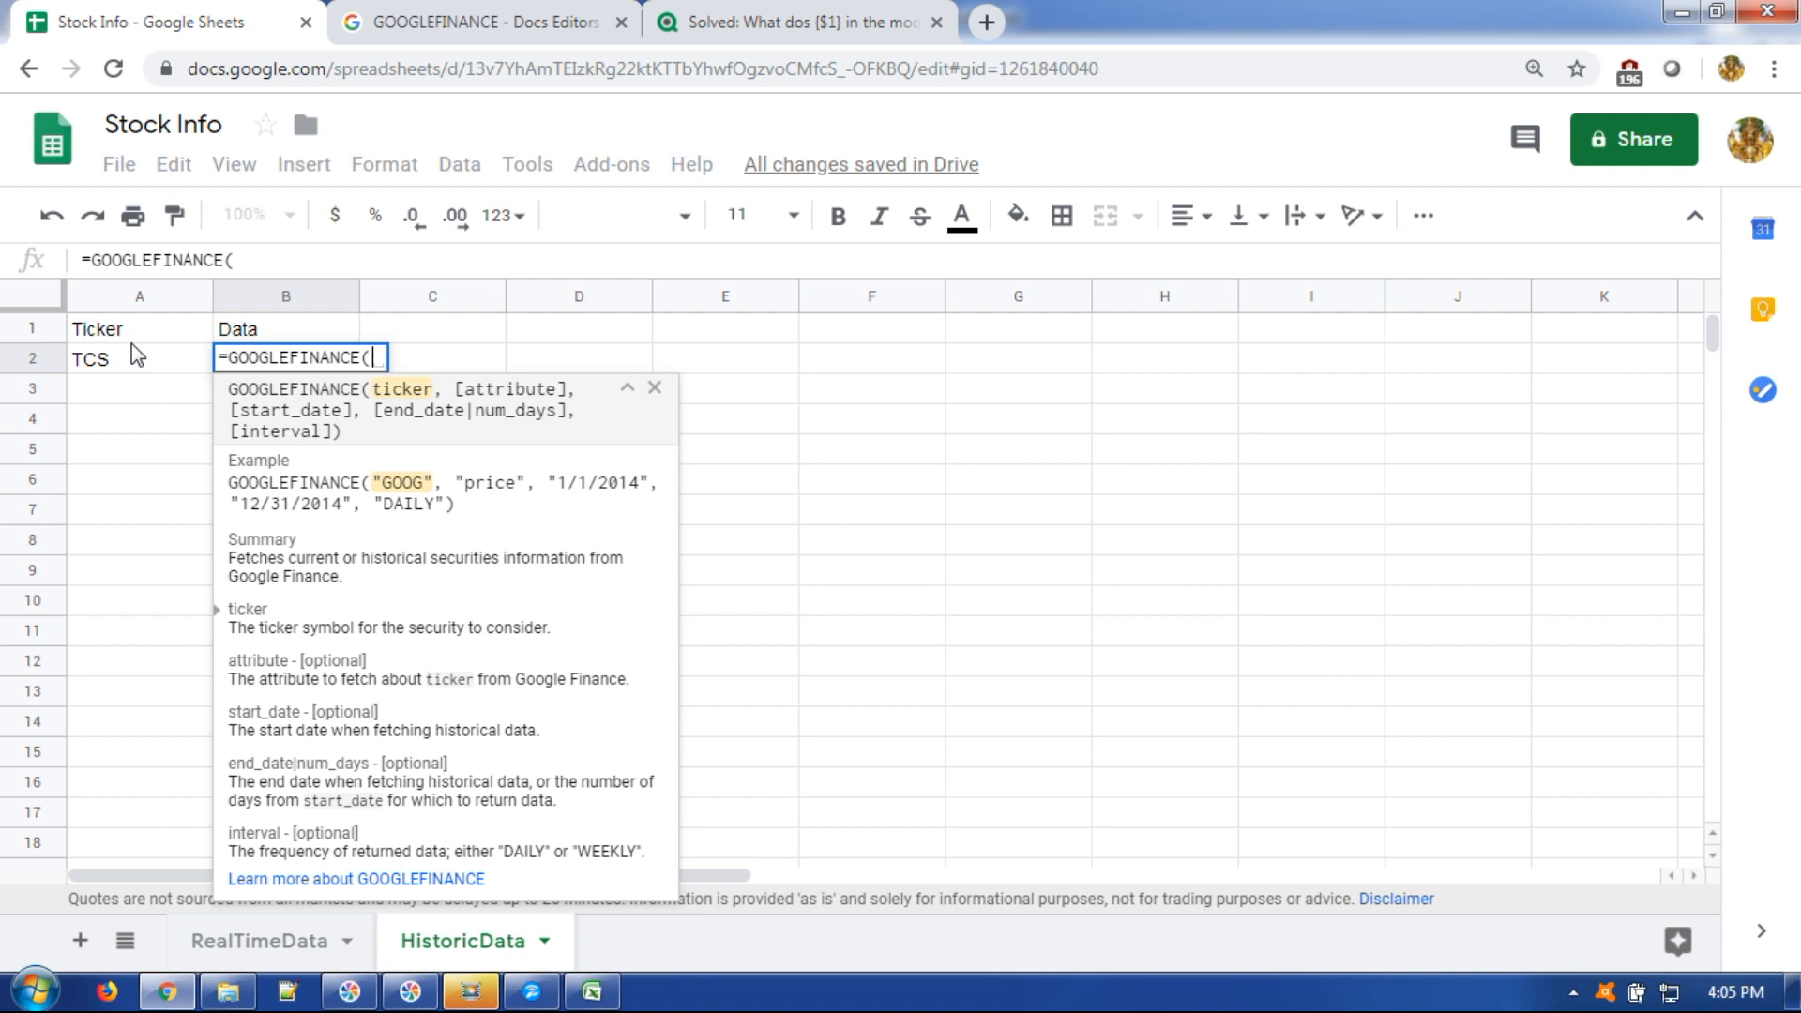
text(")
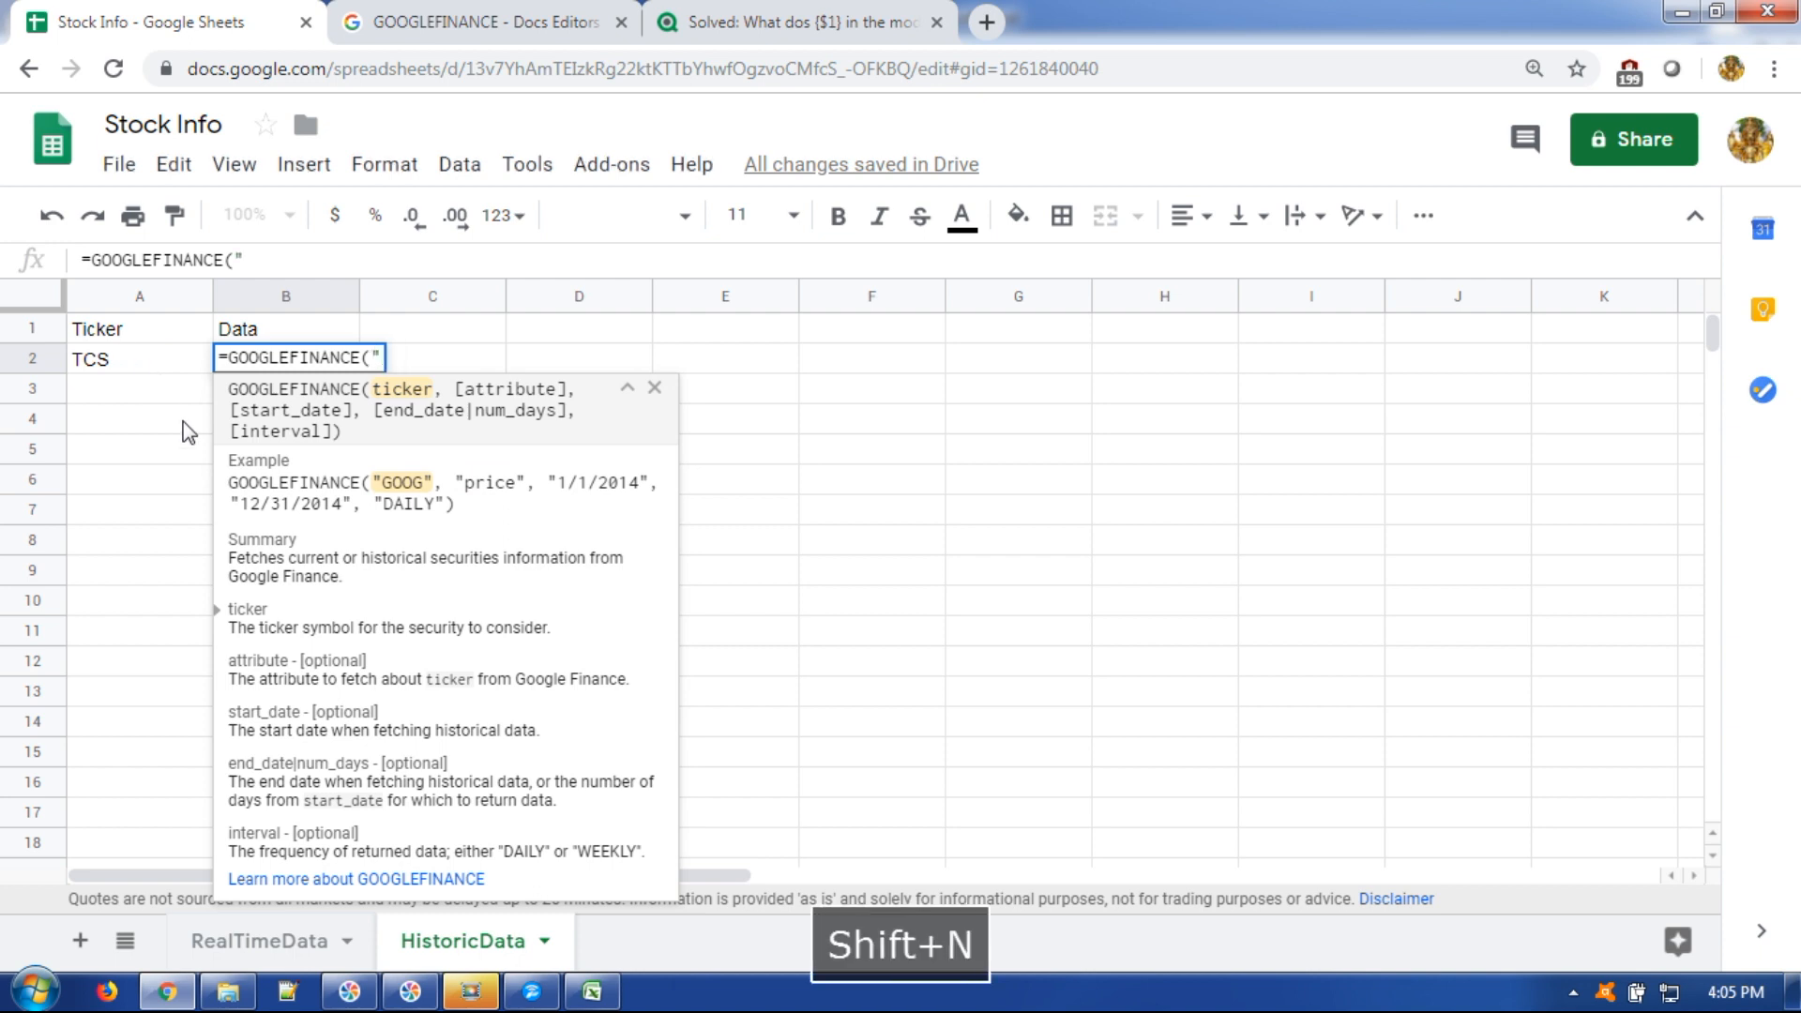
text(NSE:")
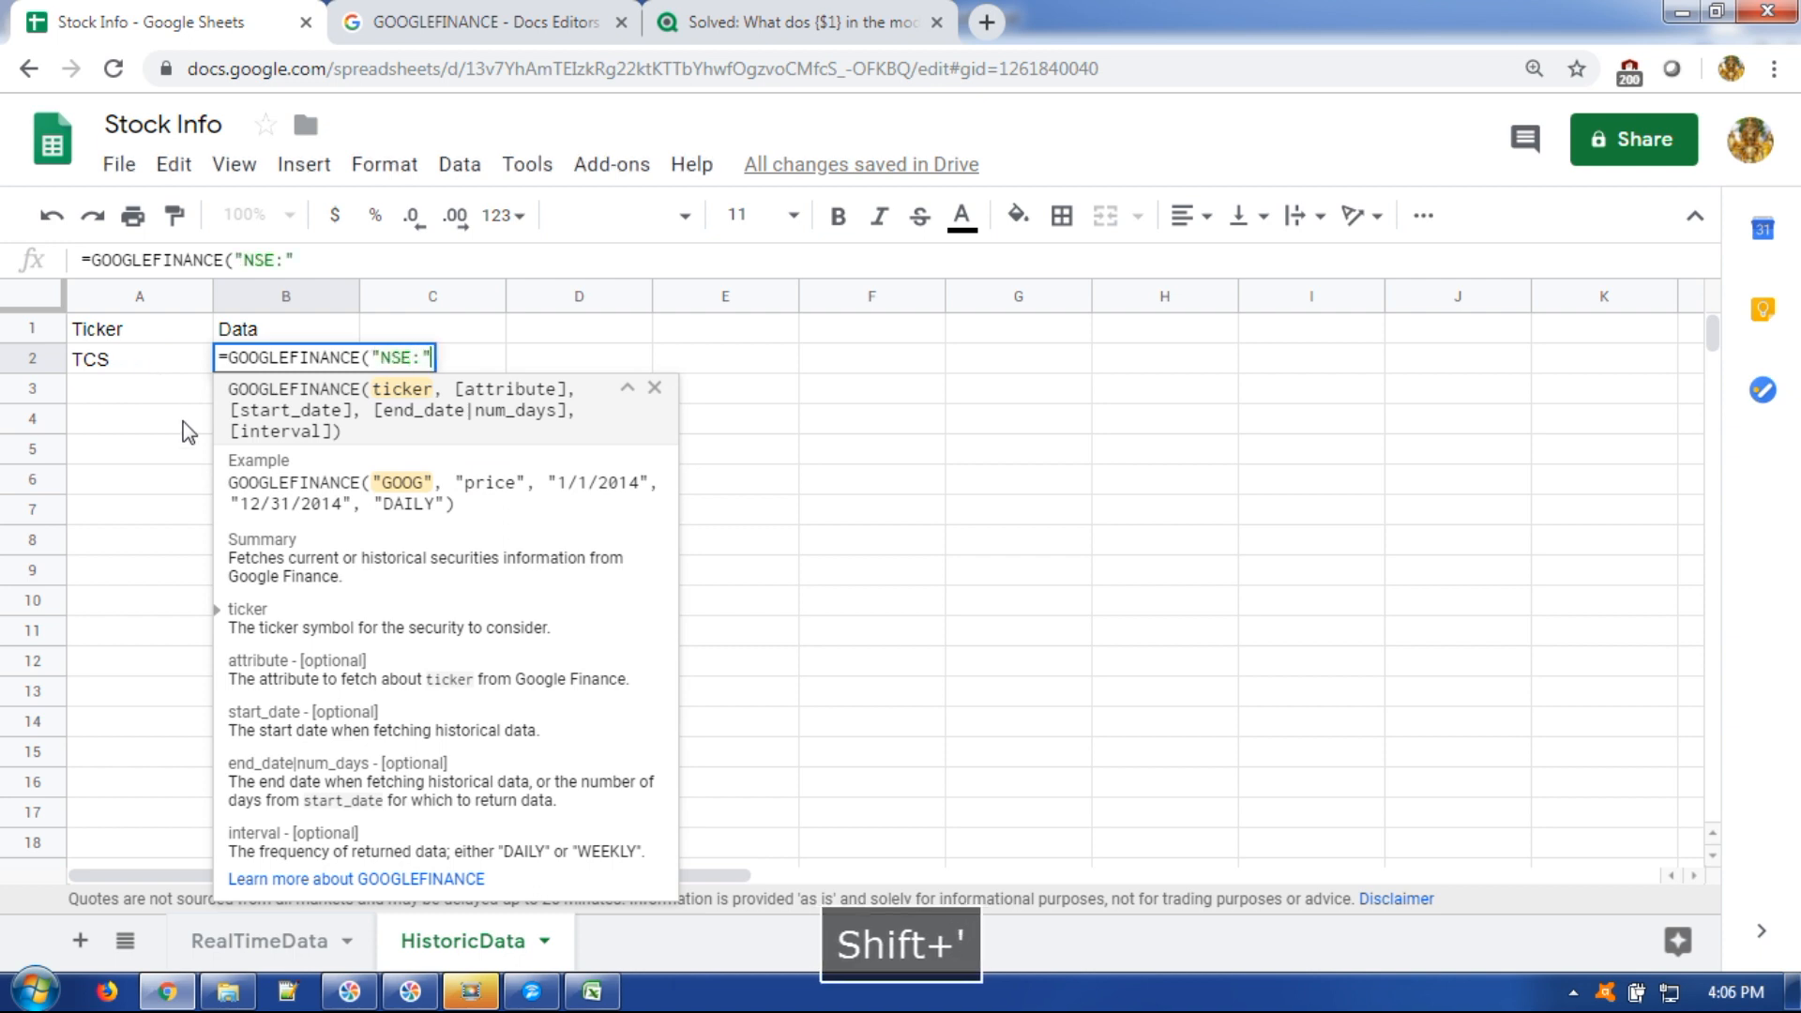
text(&)
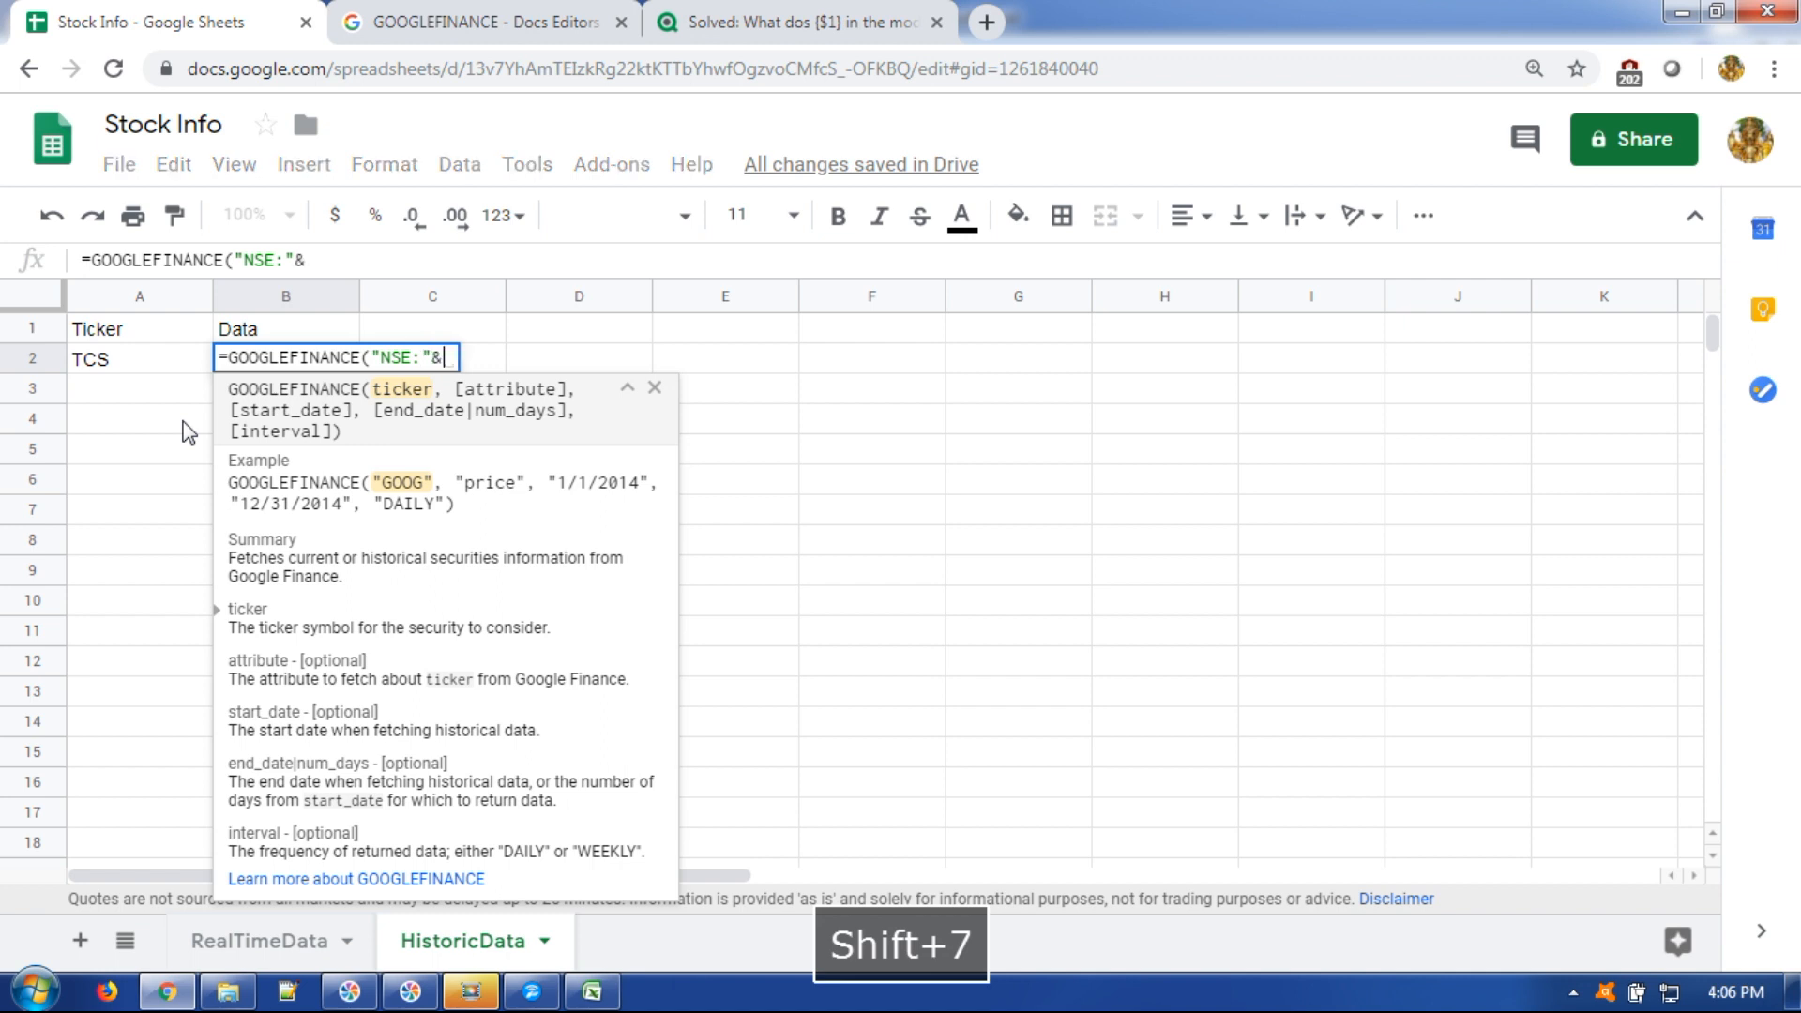
click(116, 362)
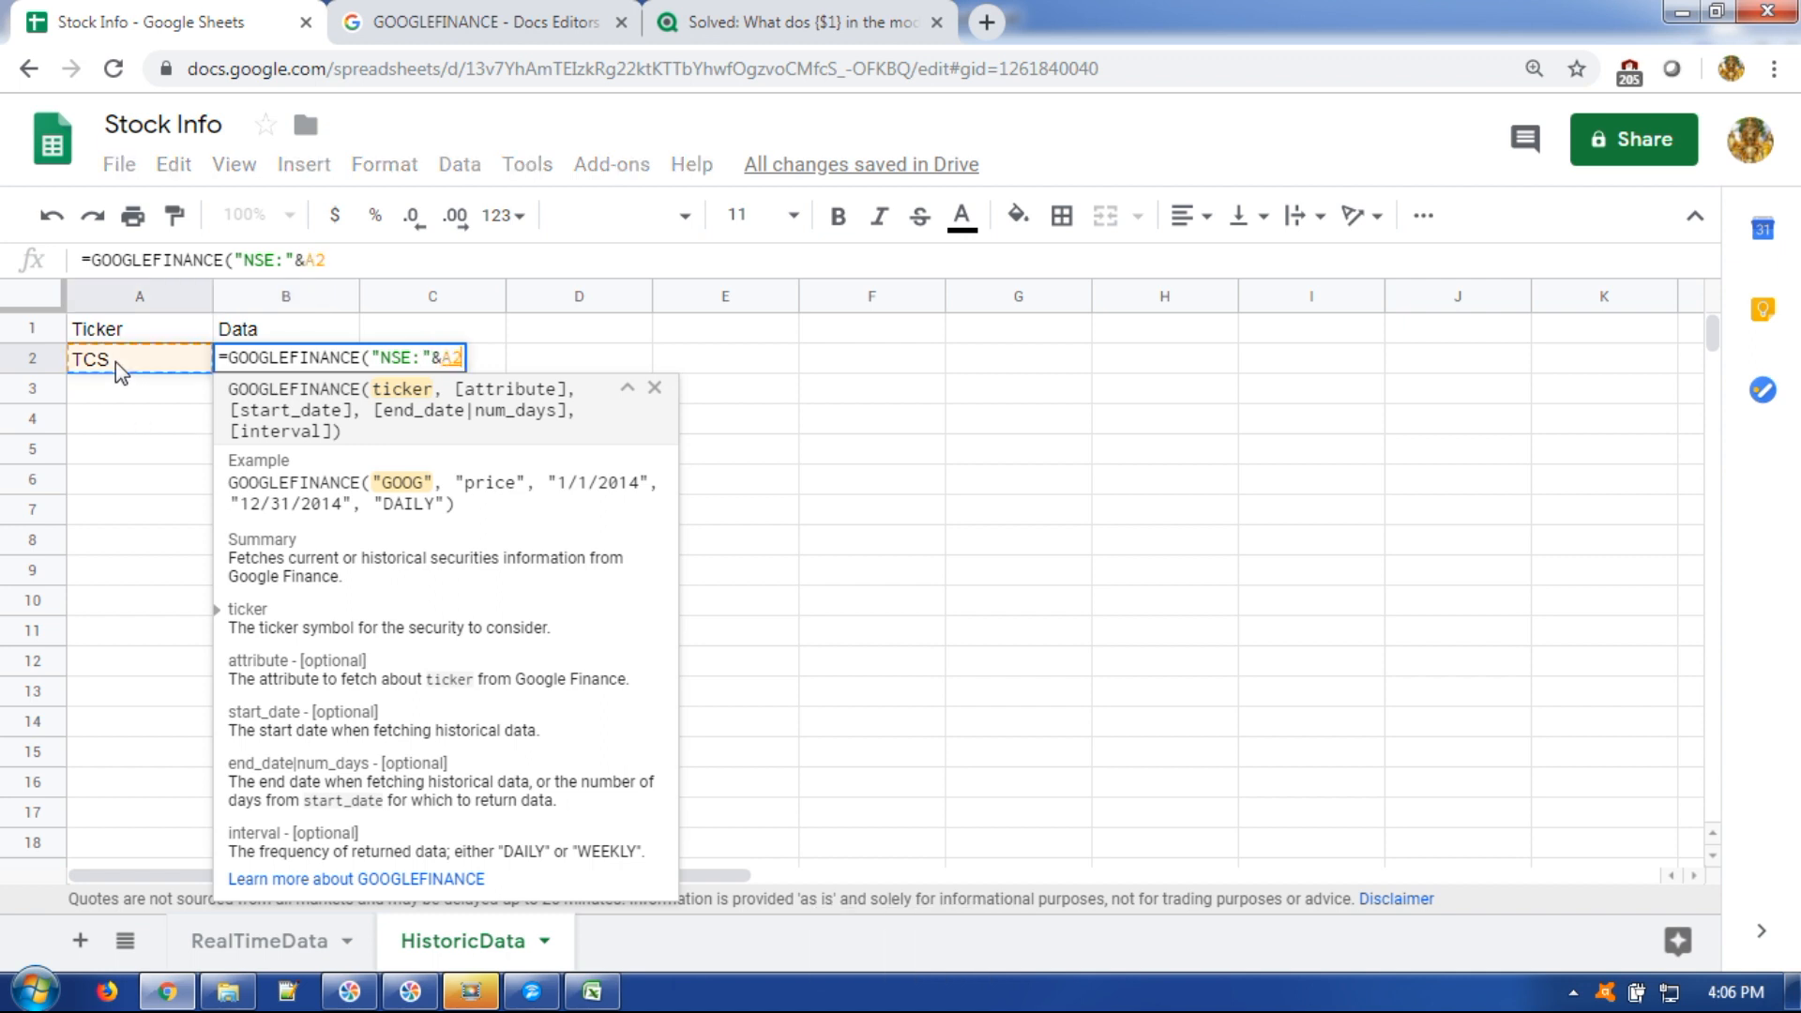
text(,)
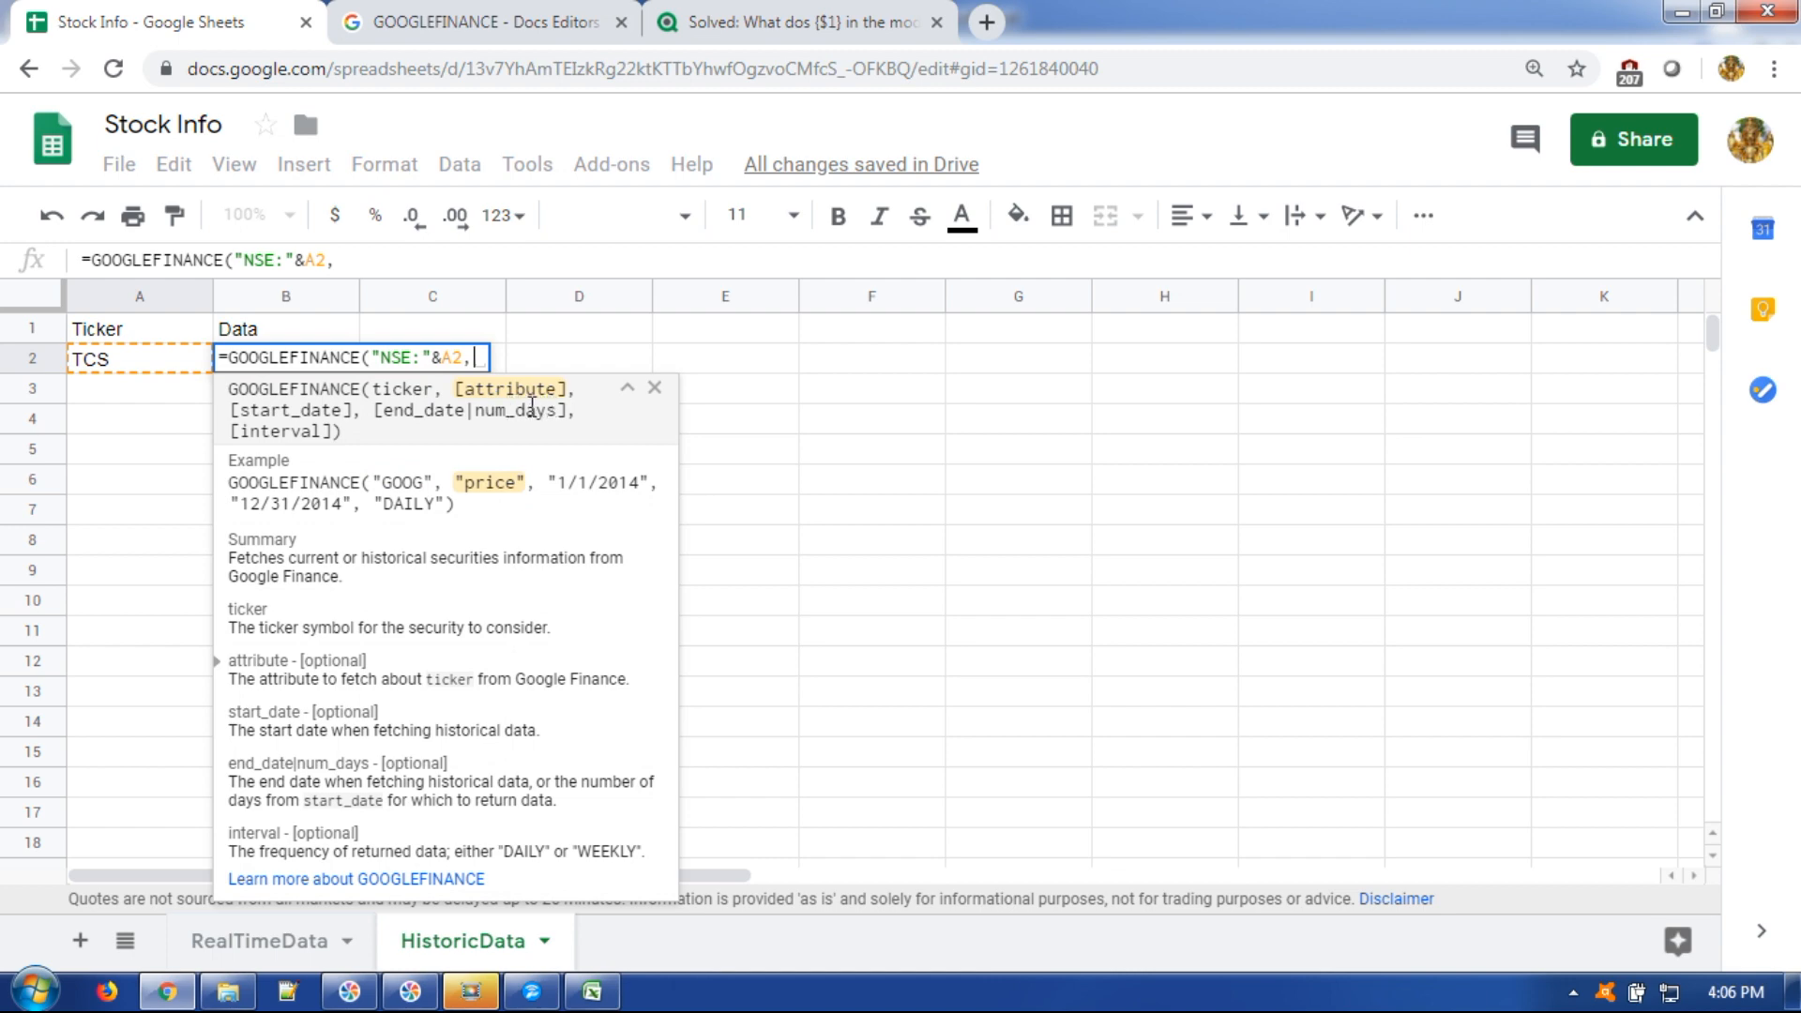
click(536, 13)
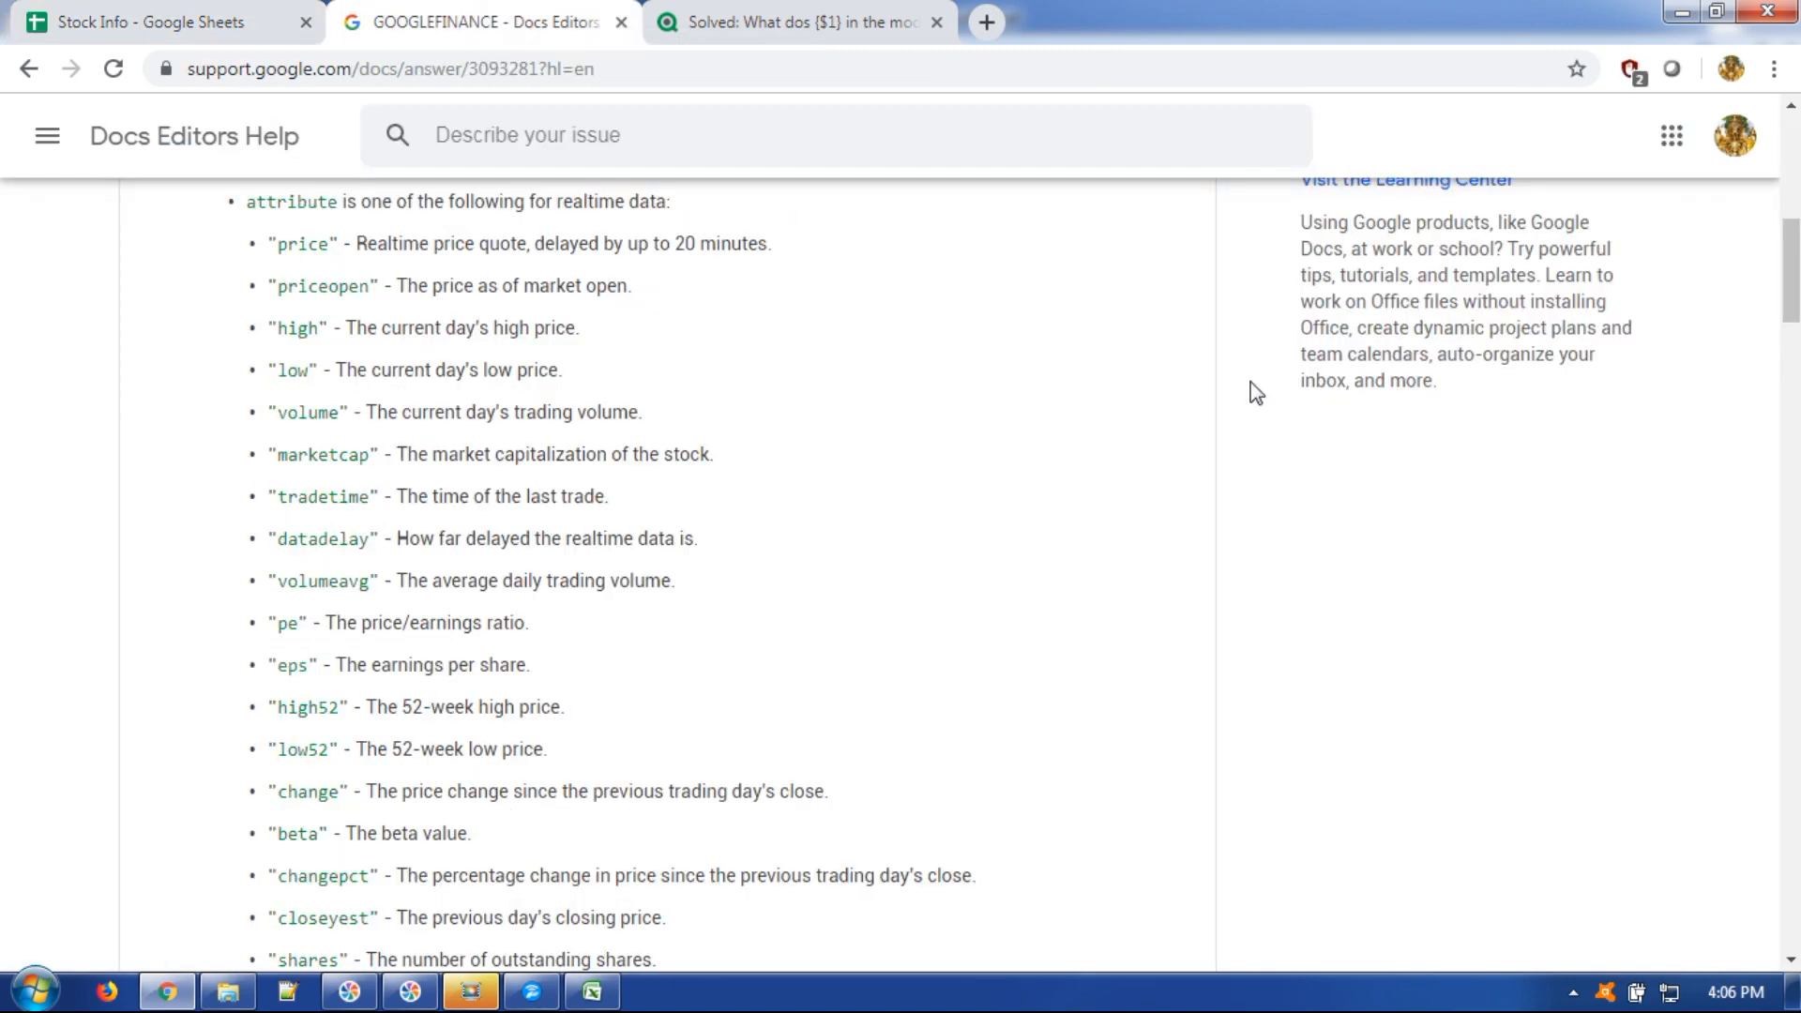
scroll(1022, 575, down, 5)
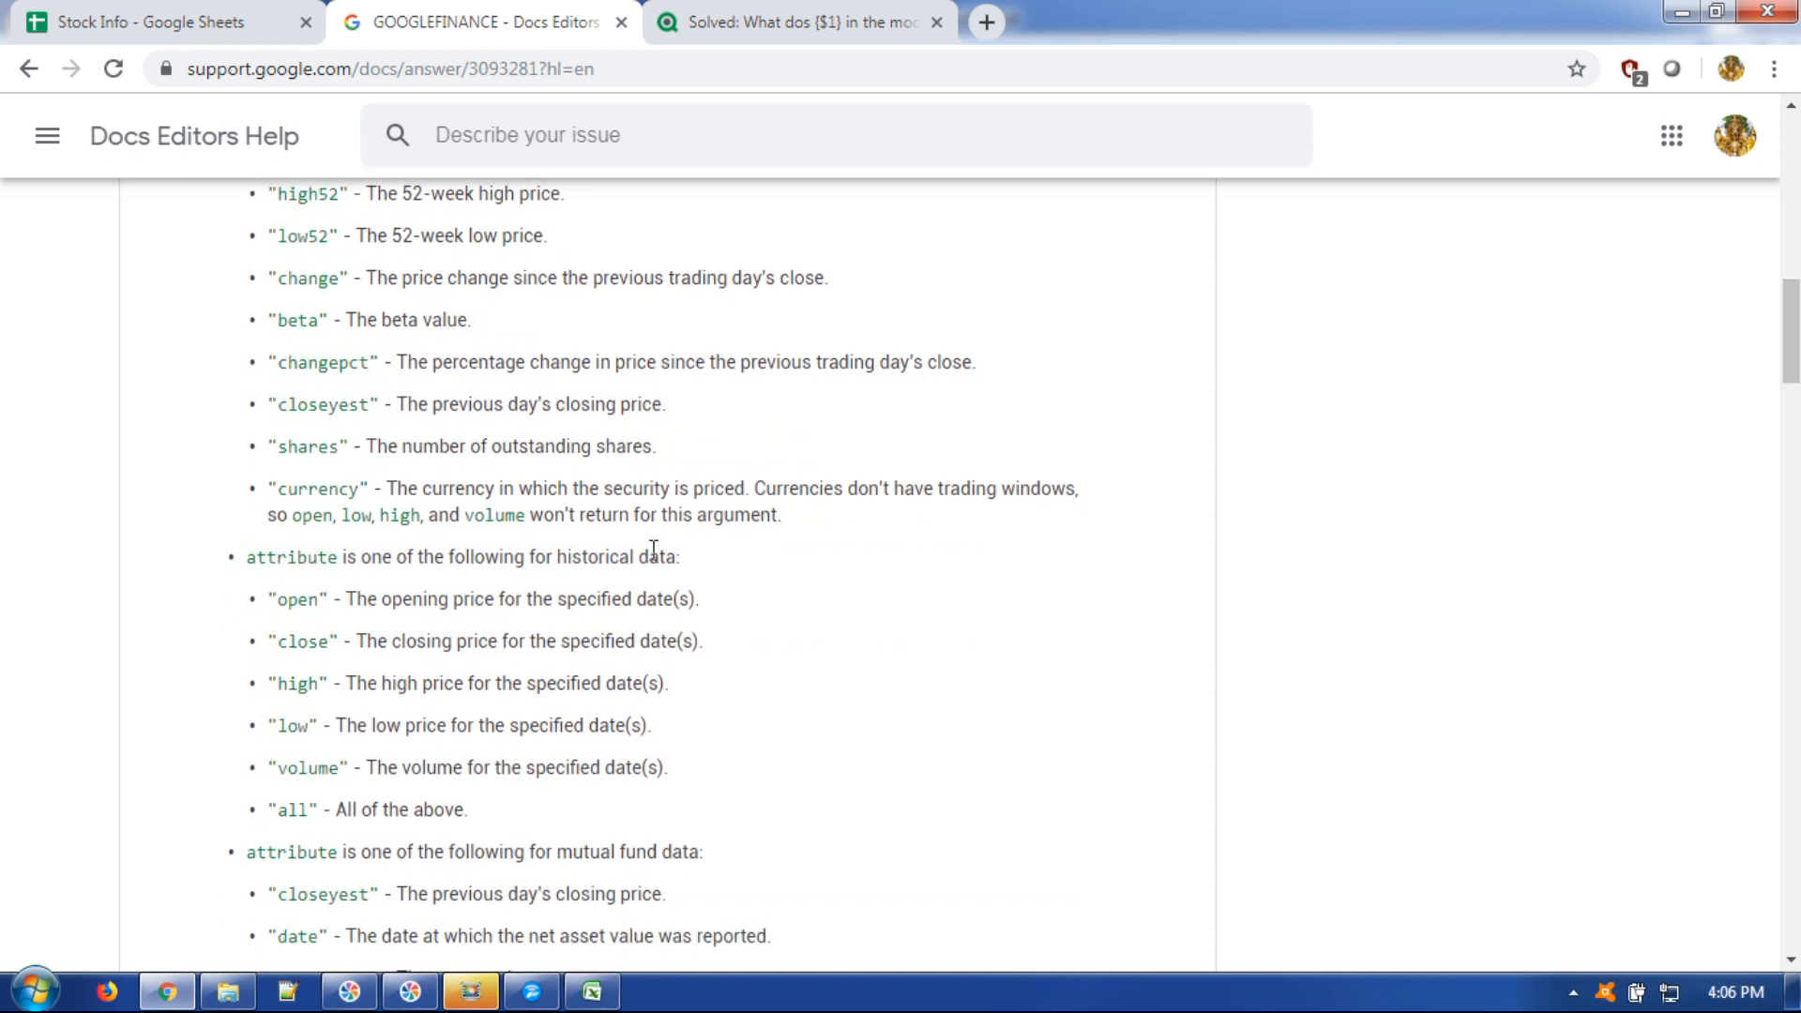
drag(649, 556, 535, 556)
drag(278, 600, 538, 806)
click(284, 597)
double_click(283, 599)
drag(277, 645, 330, 647)
click(348, 764)
drag(688, 783, 264, 600)
drag(276, 810, 307, 809)
click(172, 7)
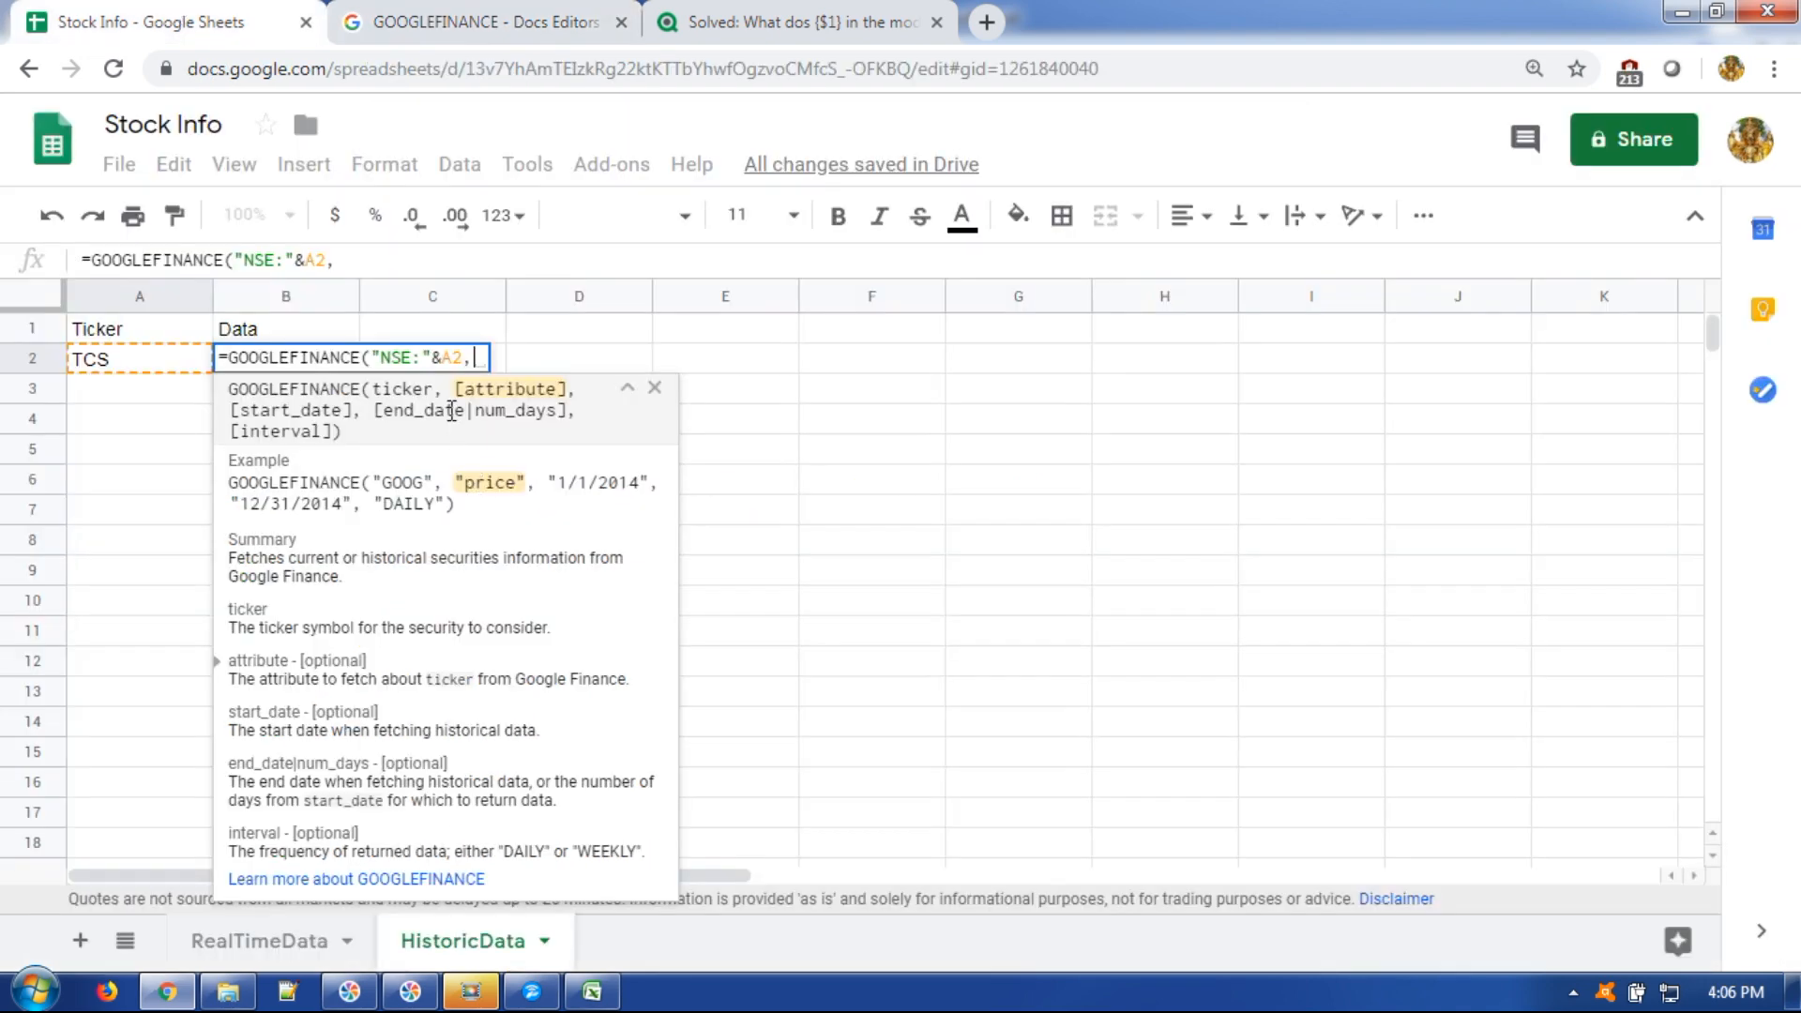
Finish B2 as =GOOGLEFINANCE("NSE:"&A2,"all","8/1/2019","8/31/2019","WEEKLY") and commit it.
text("&A2,")
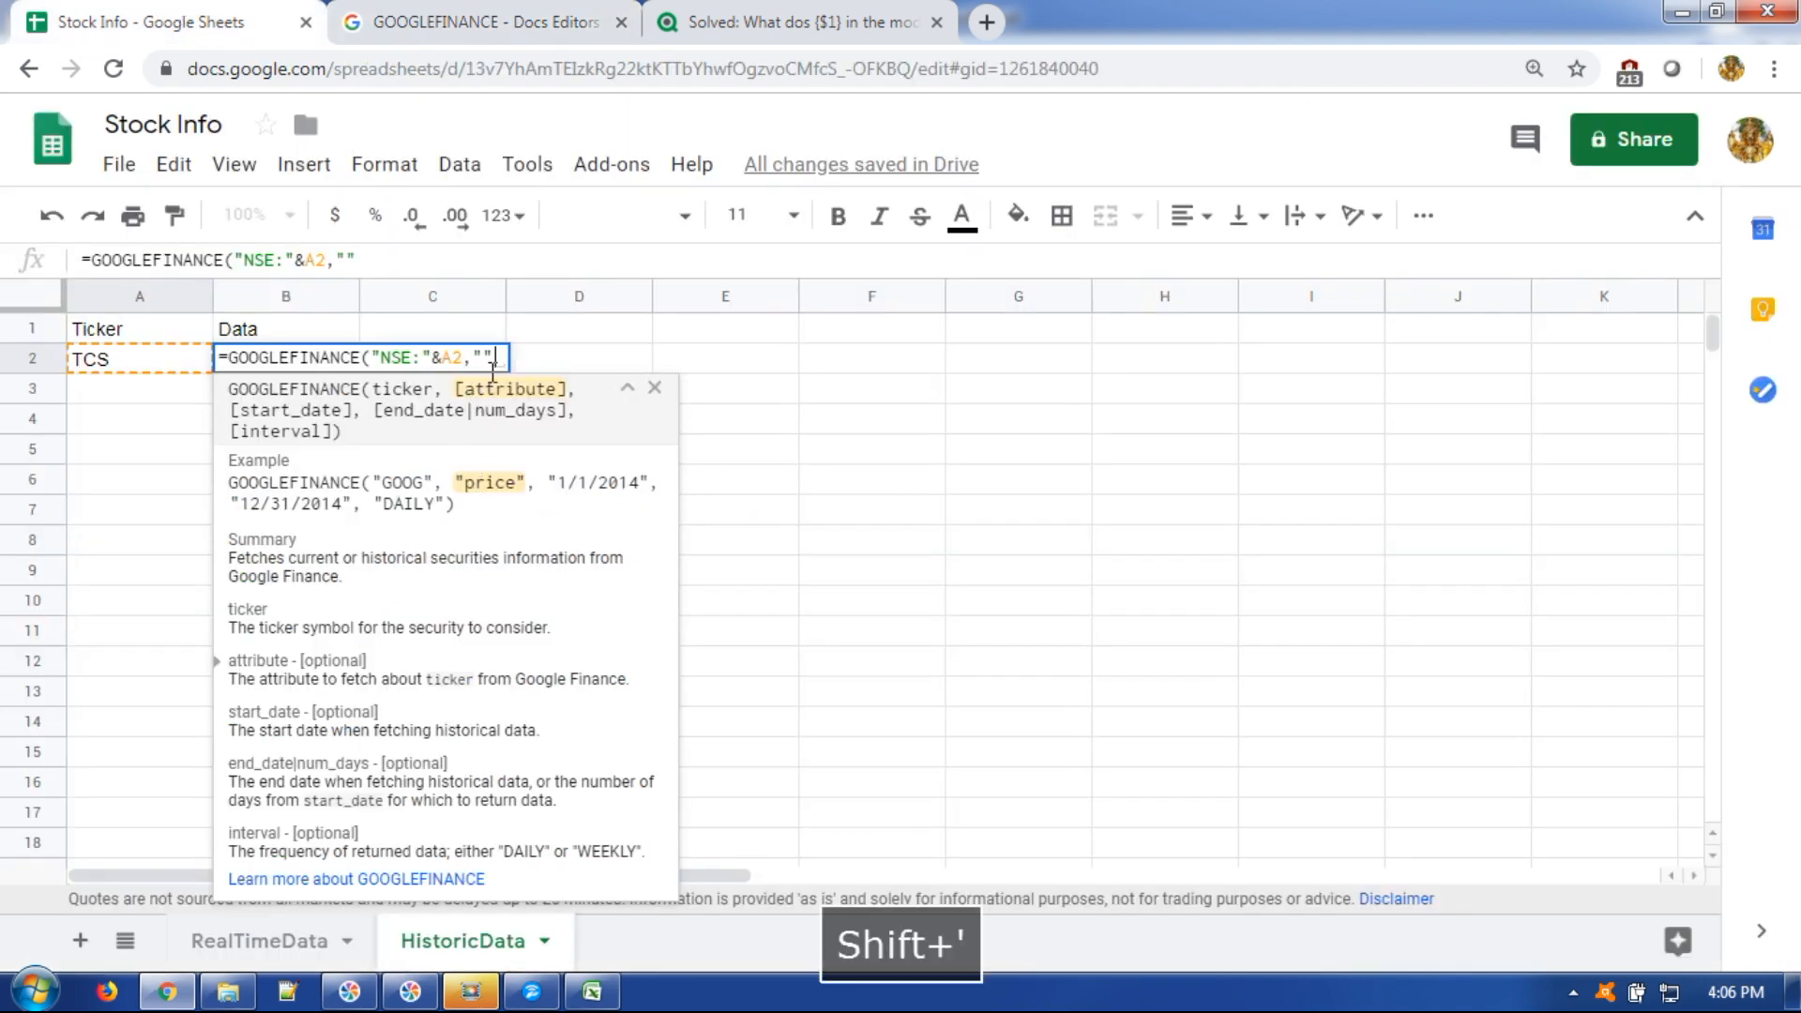
text(all")
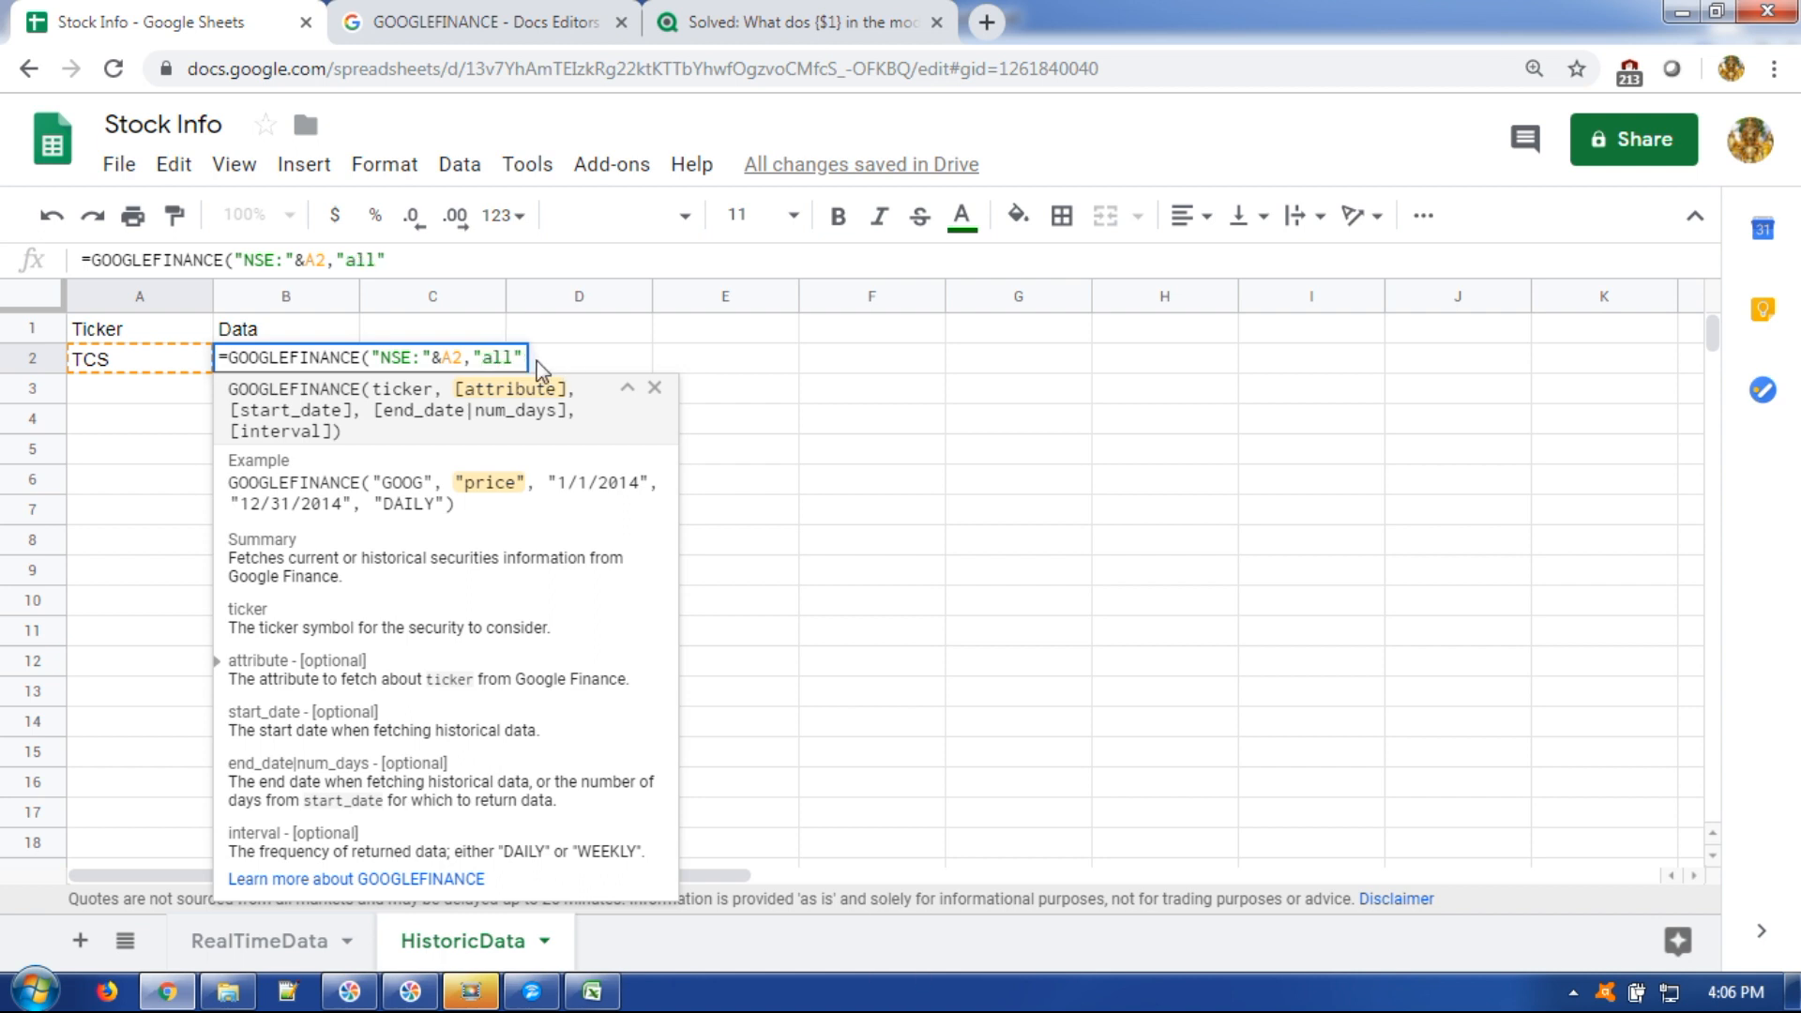
text(,)
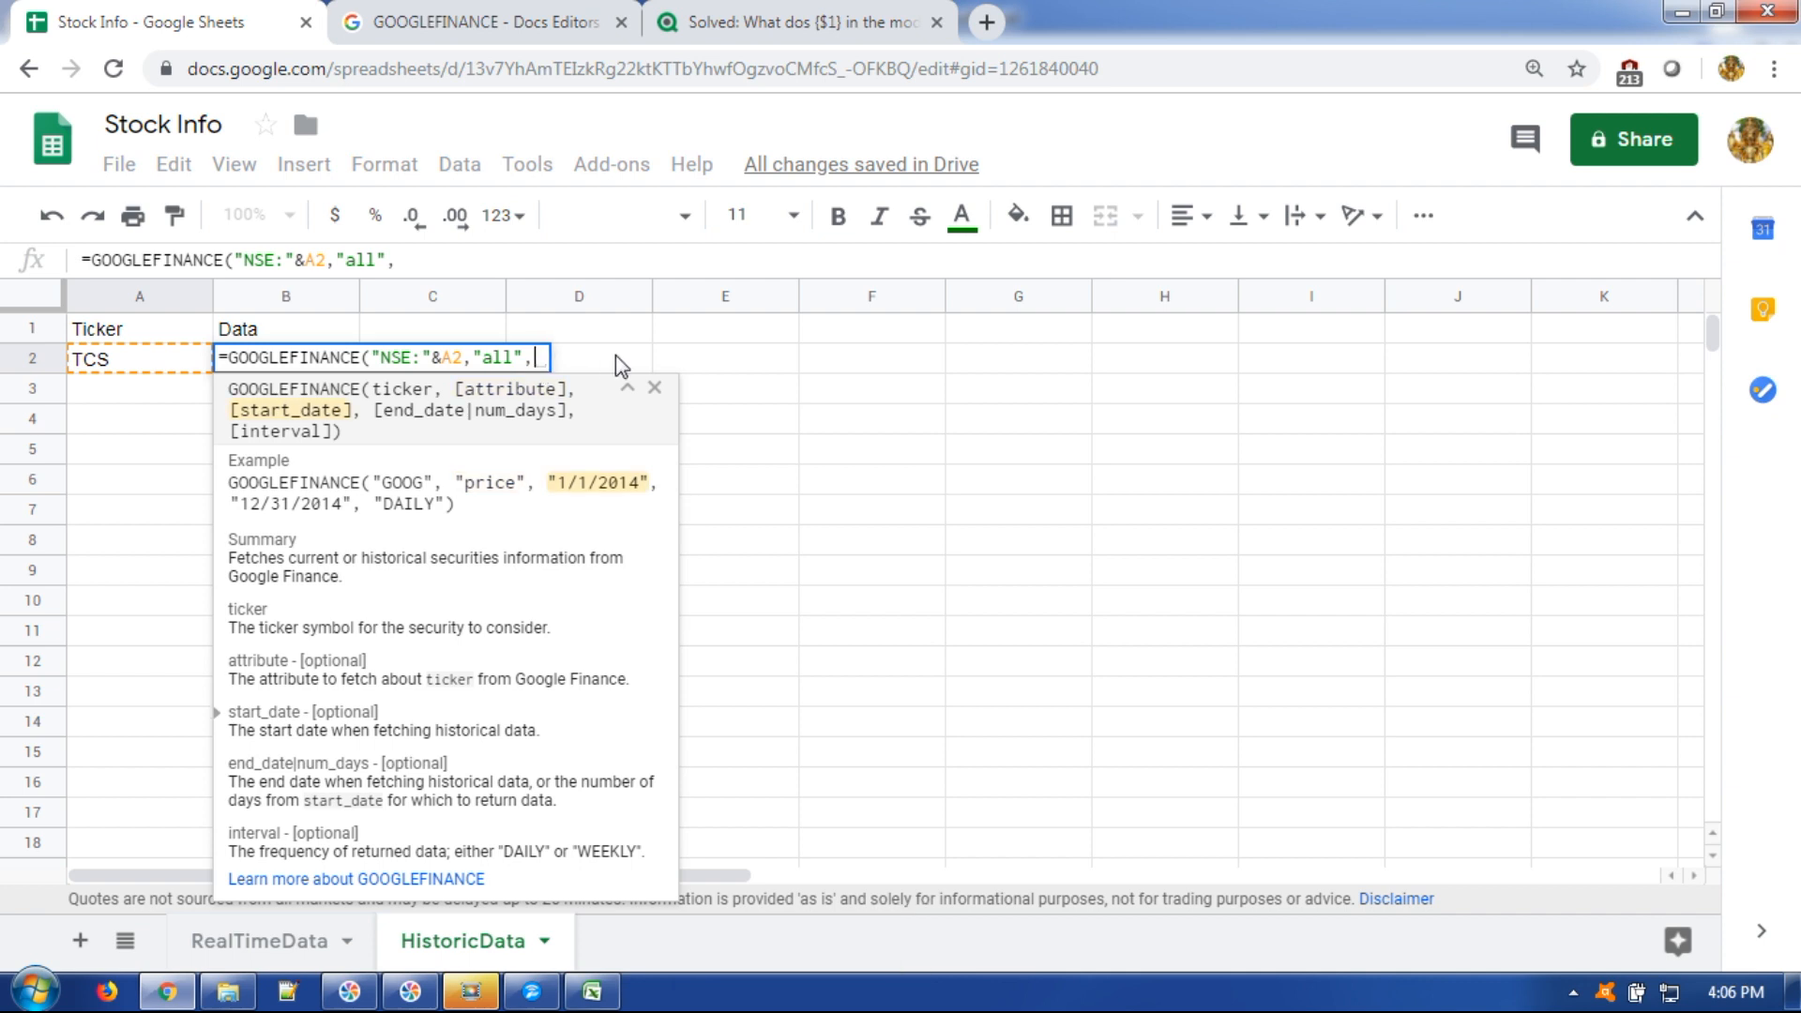
text("")
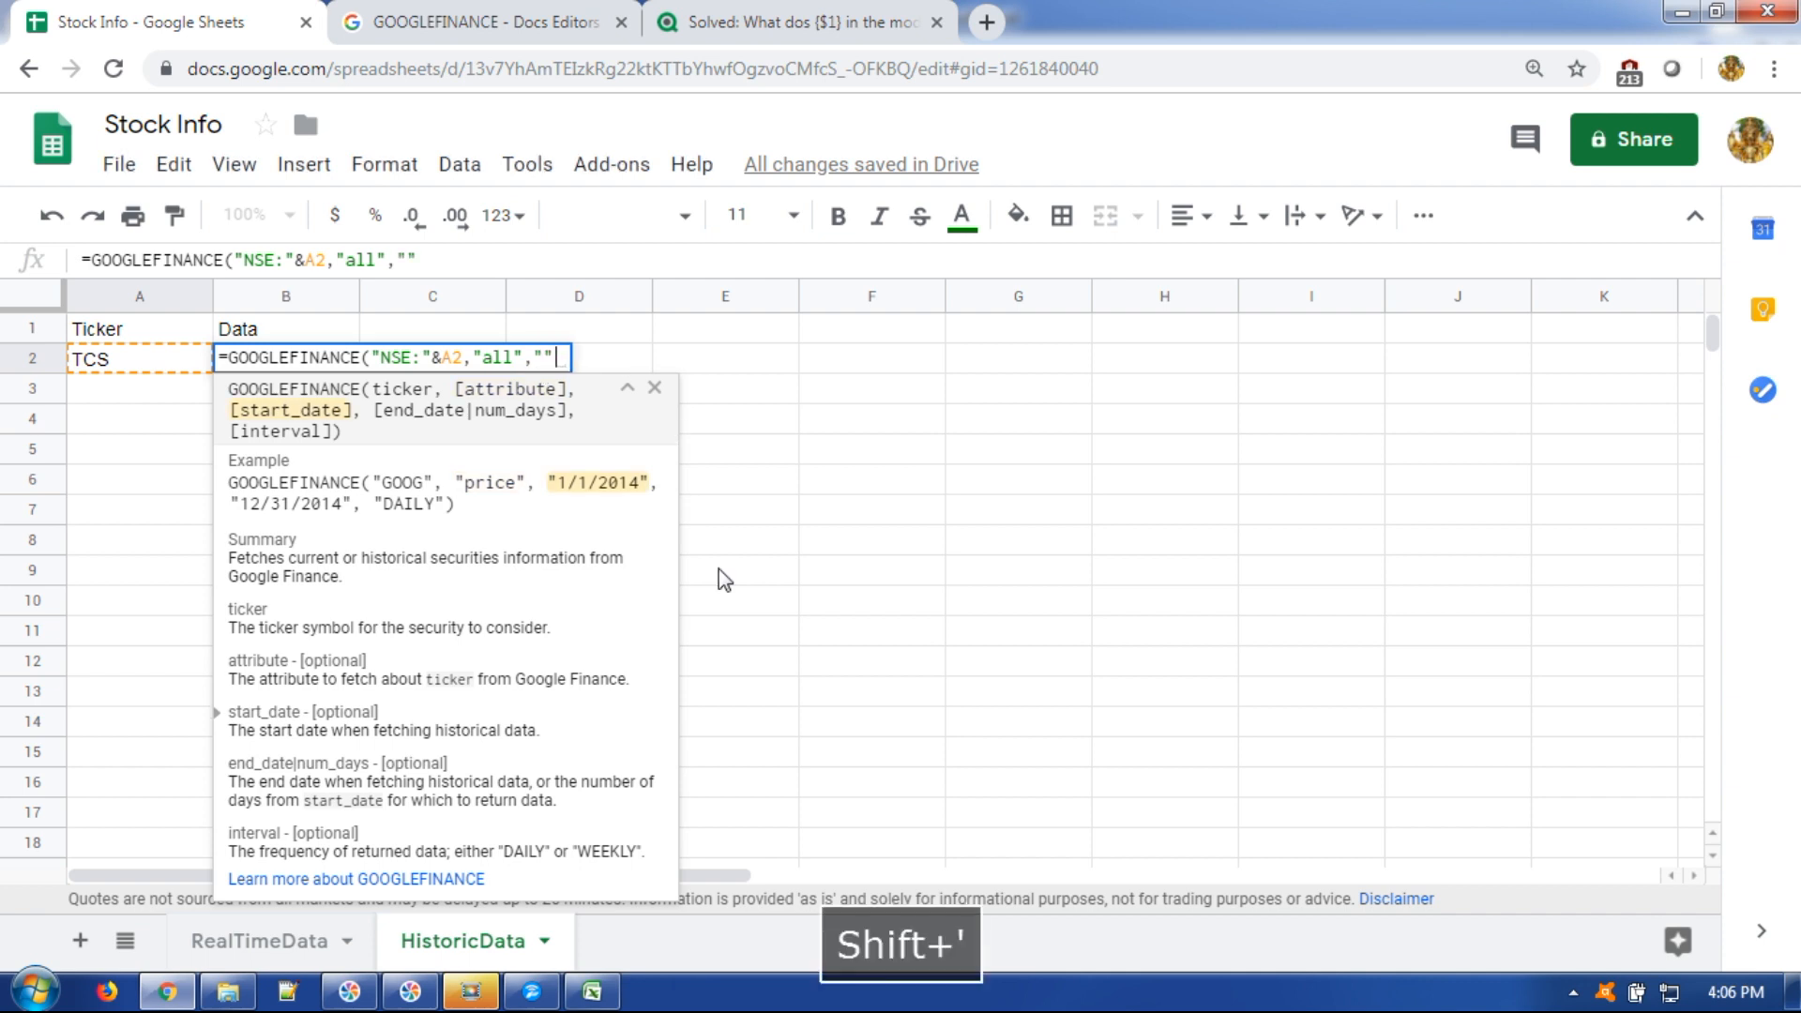
key(Left)
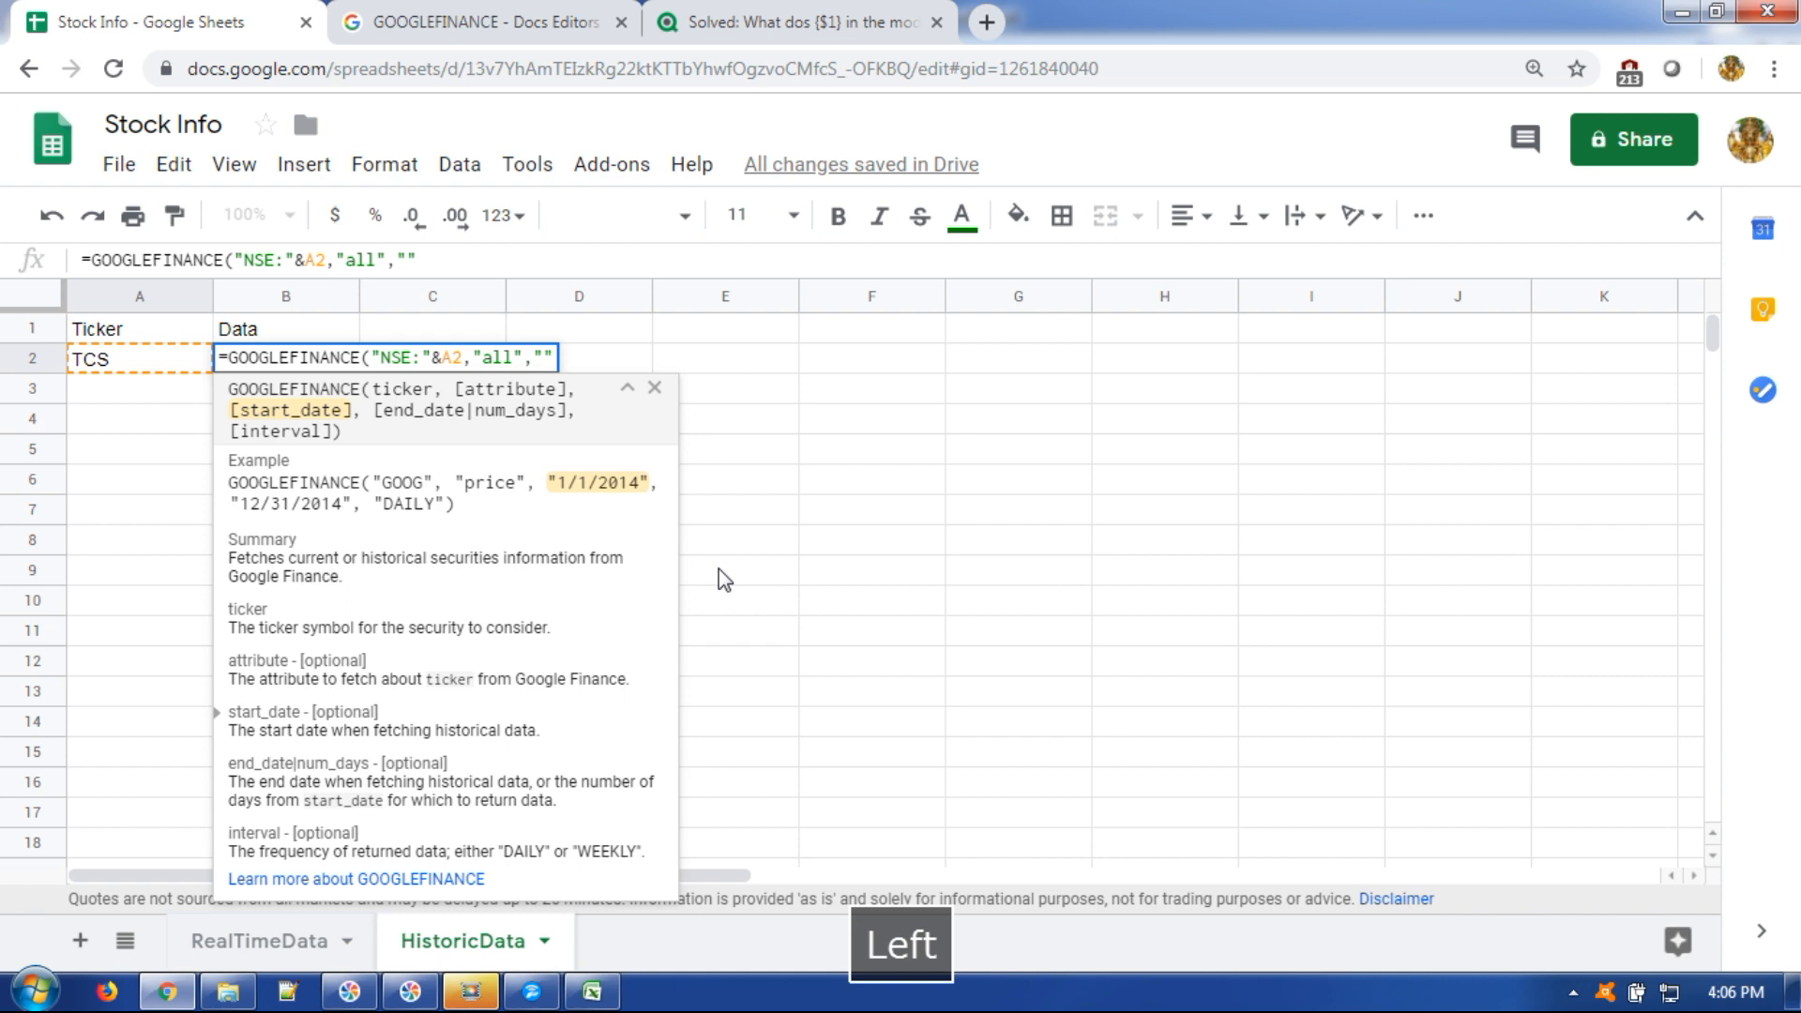
text(8/1/2019)
key(Right)
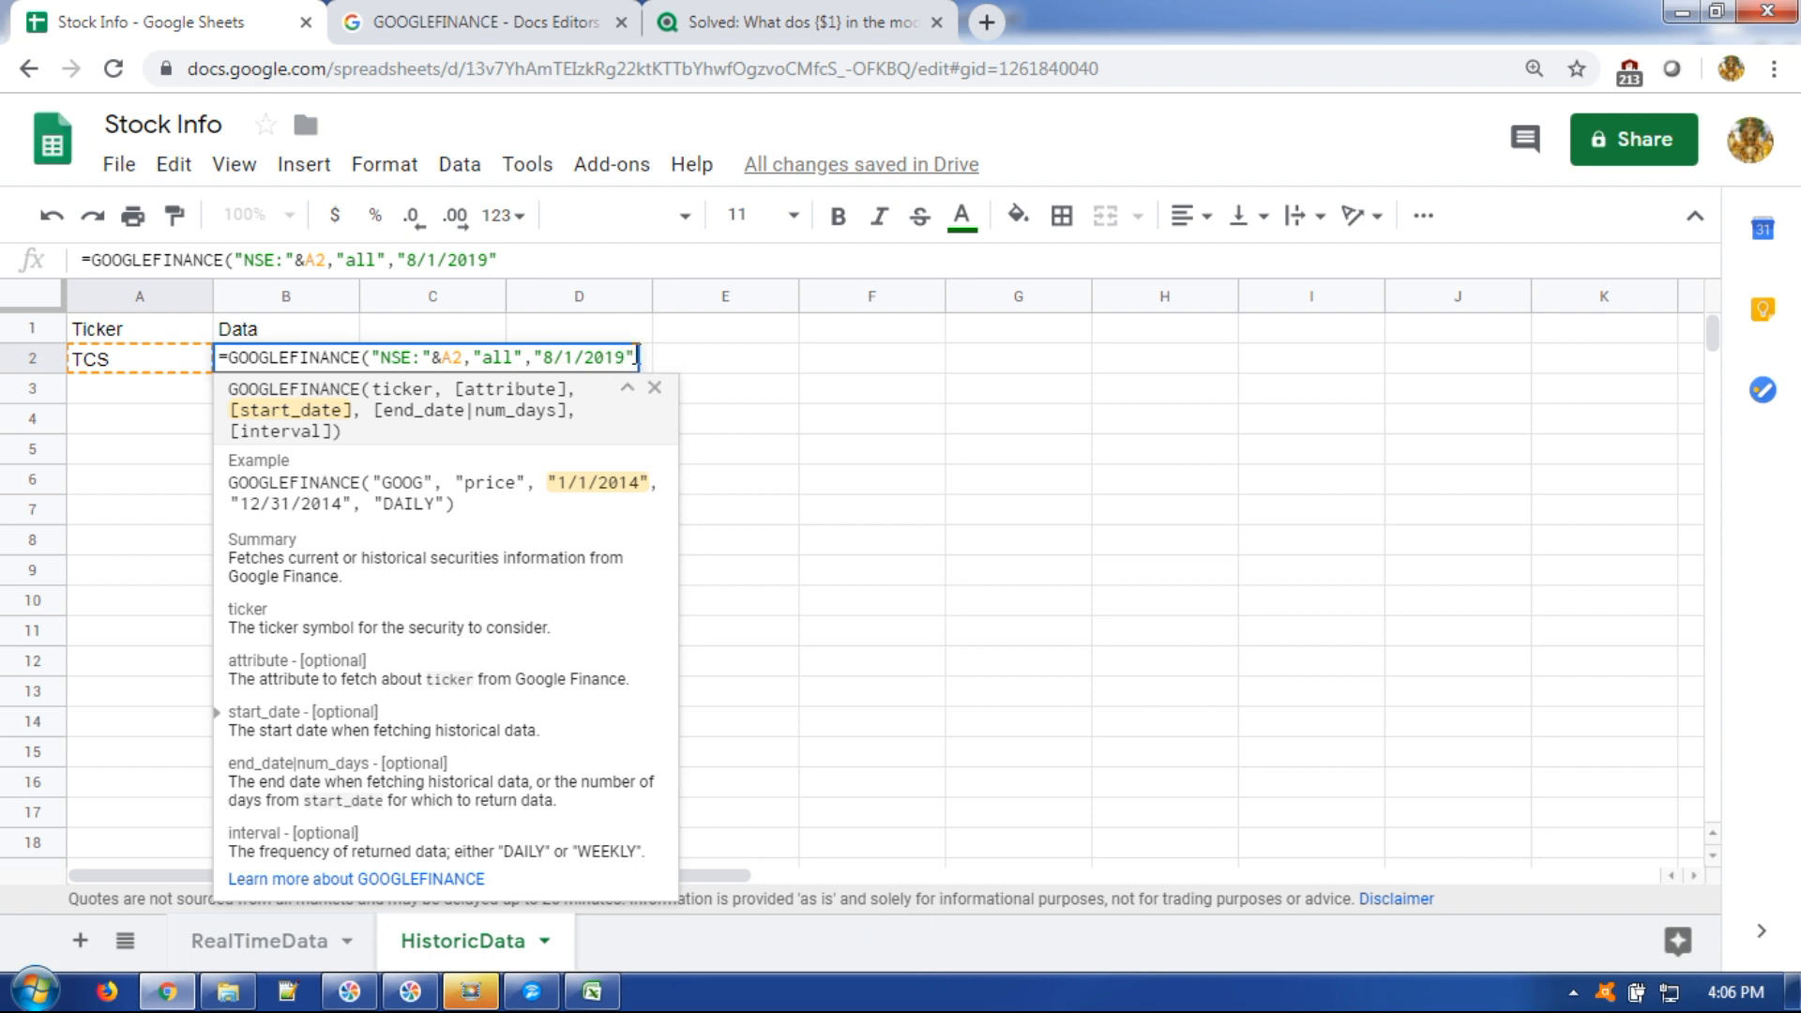
text(,")
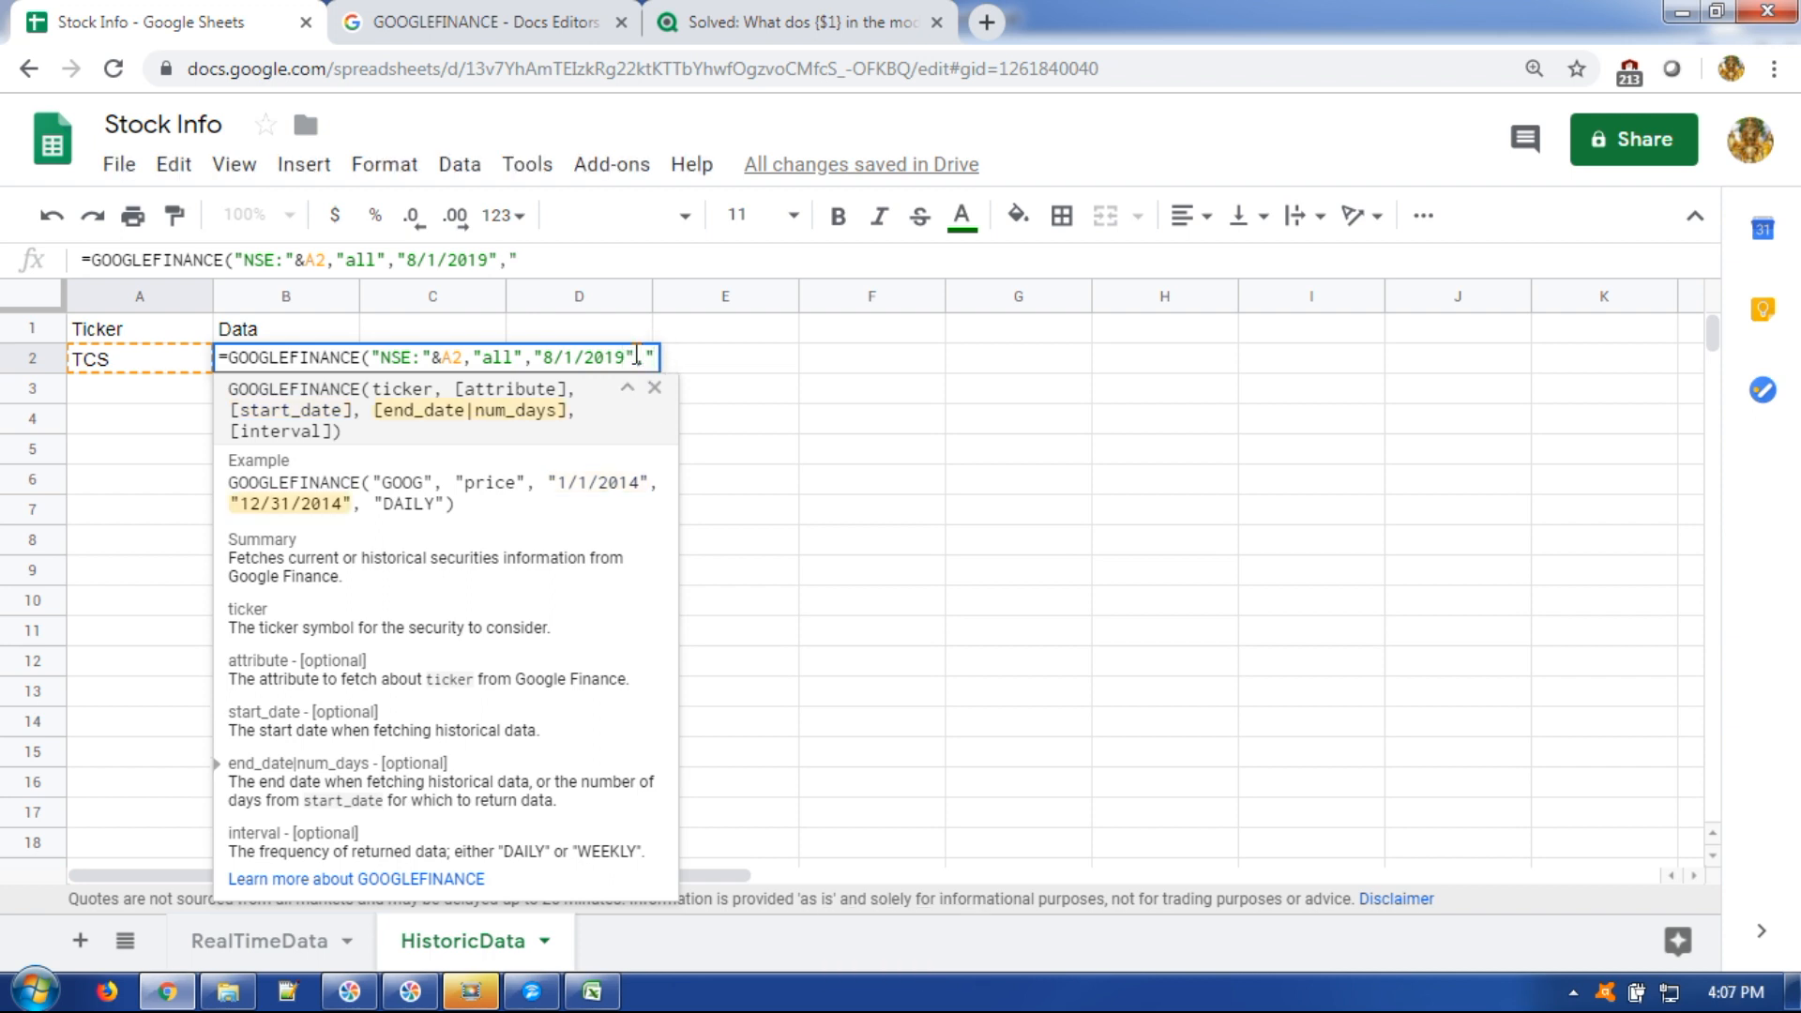
text(8/30)
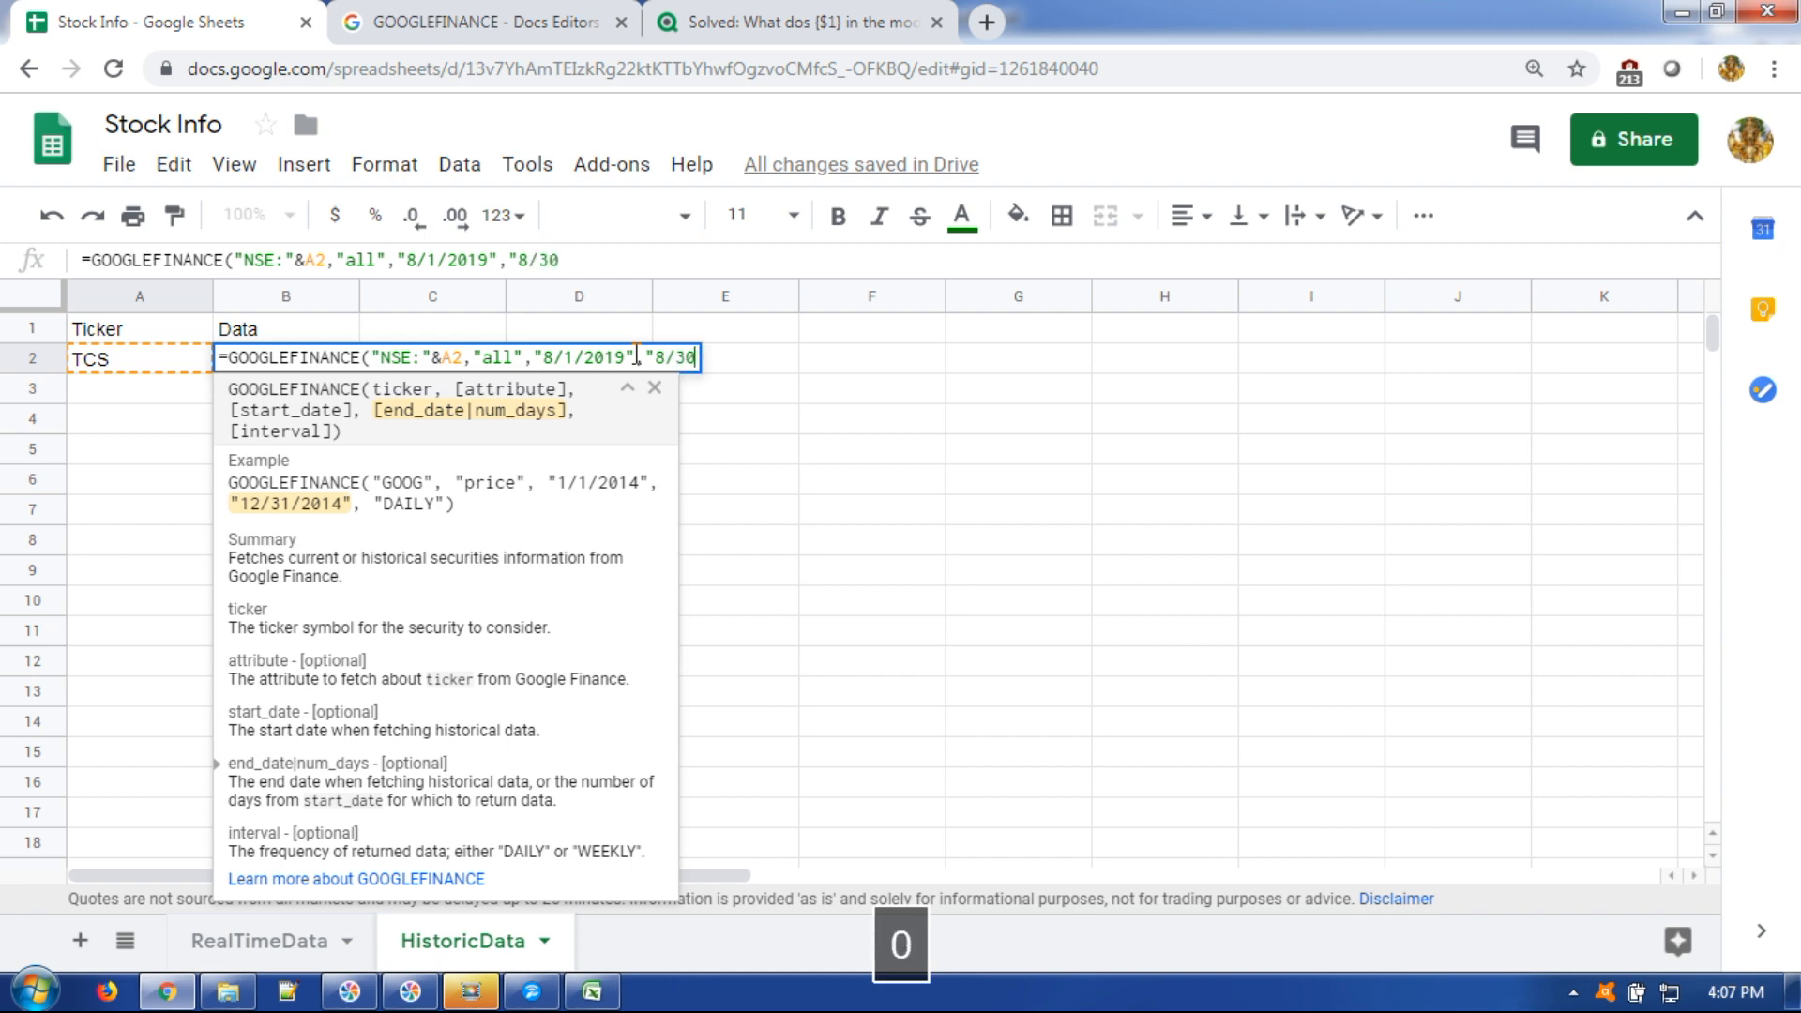
key(BackSpace)
text(1/2019")
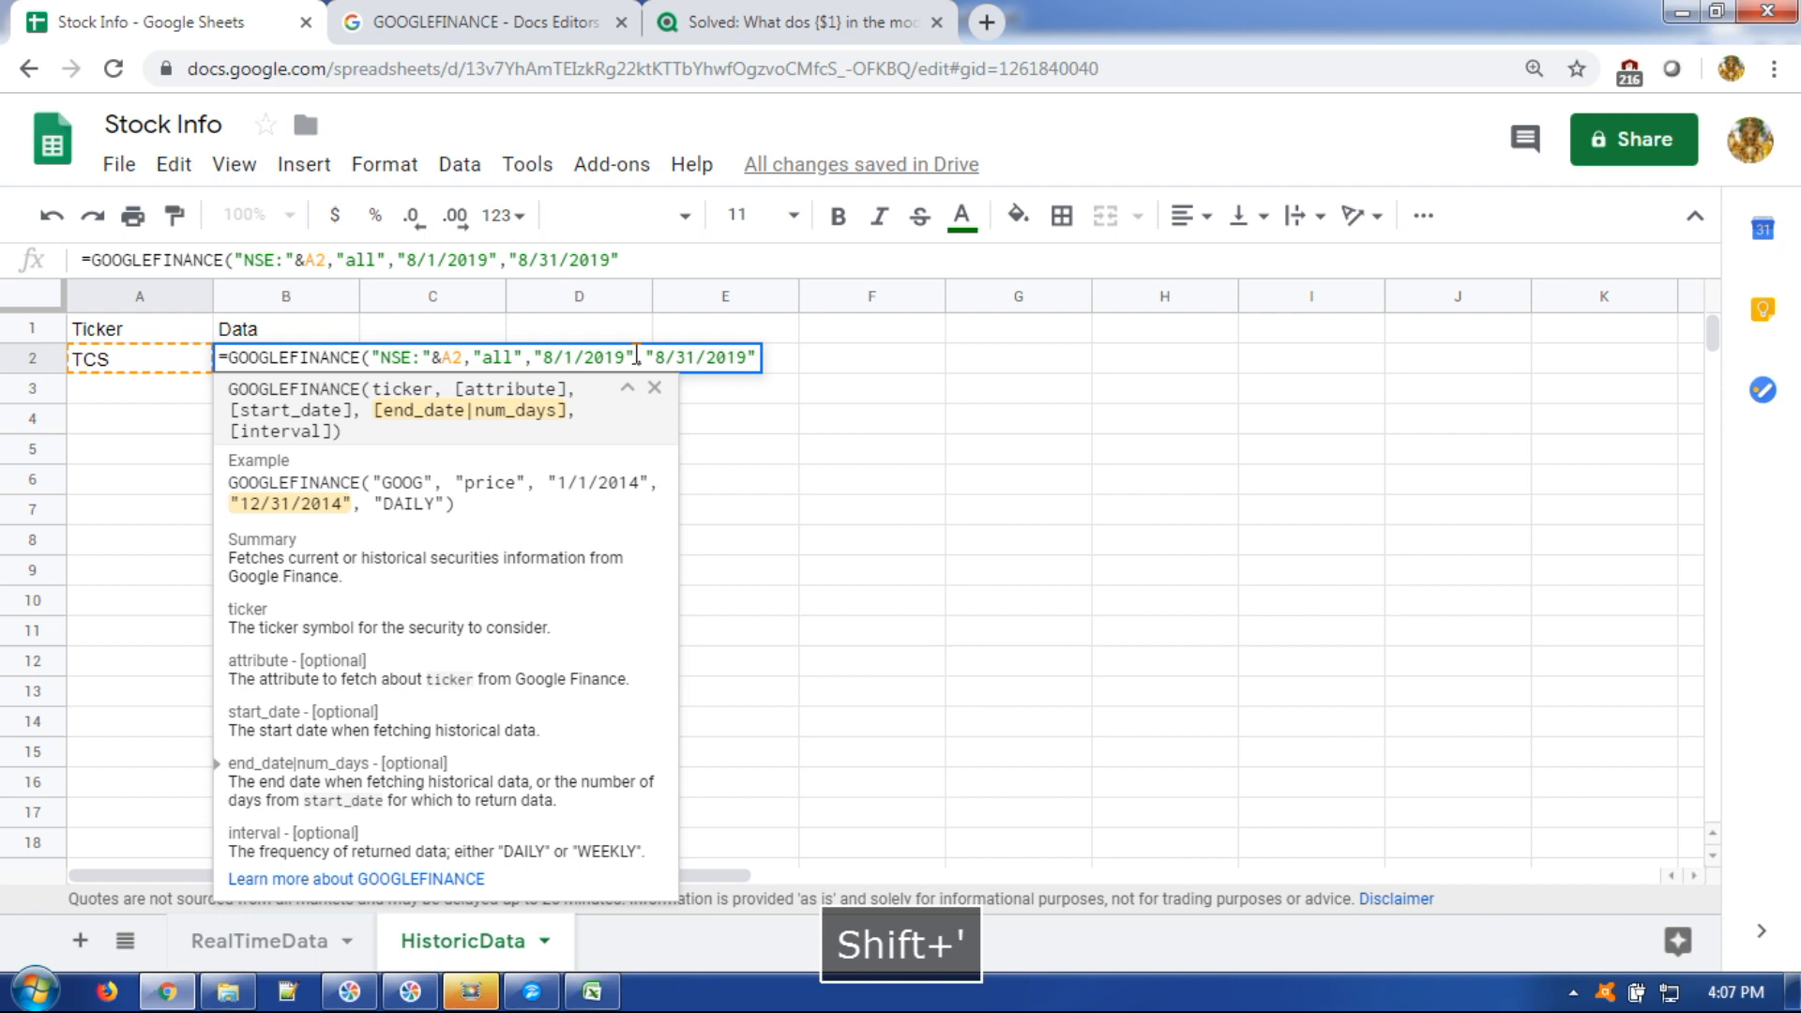
text(,)
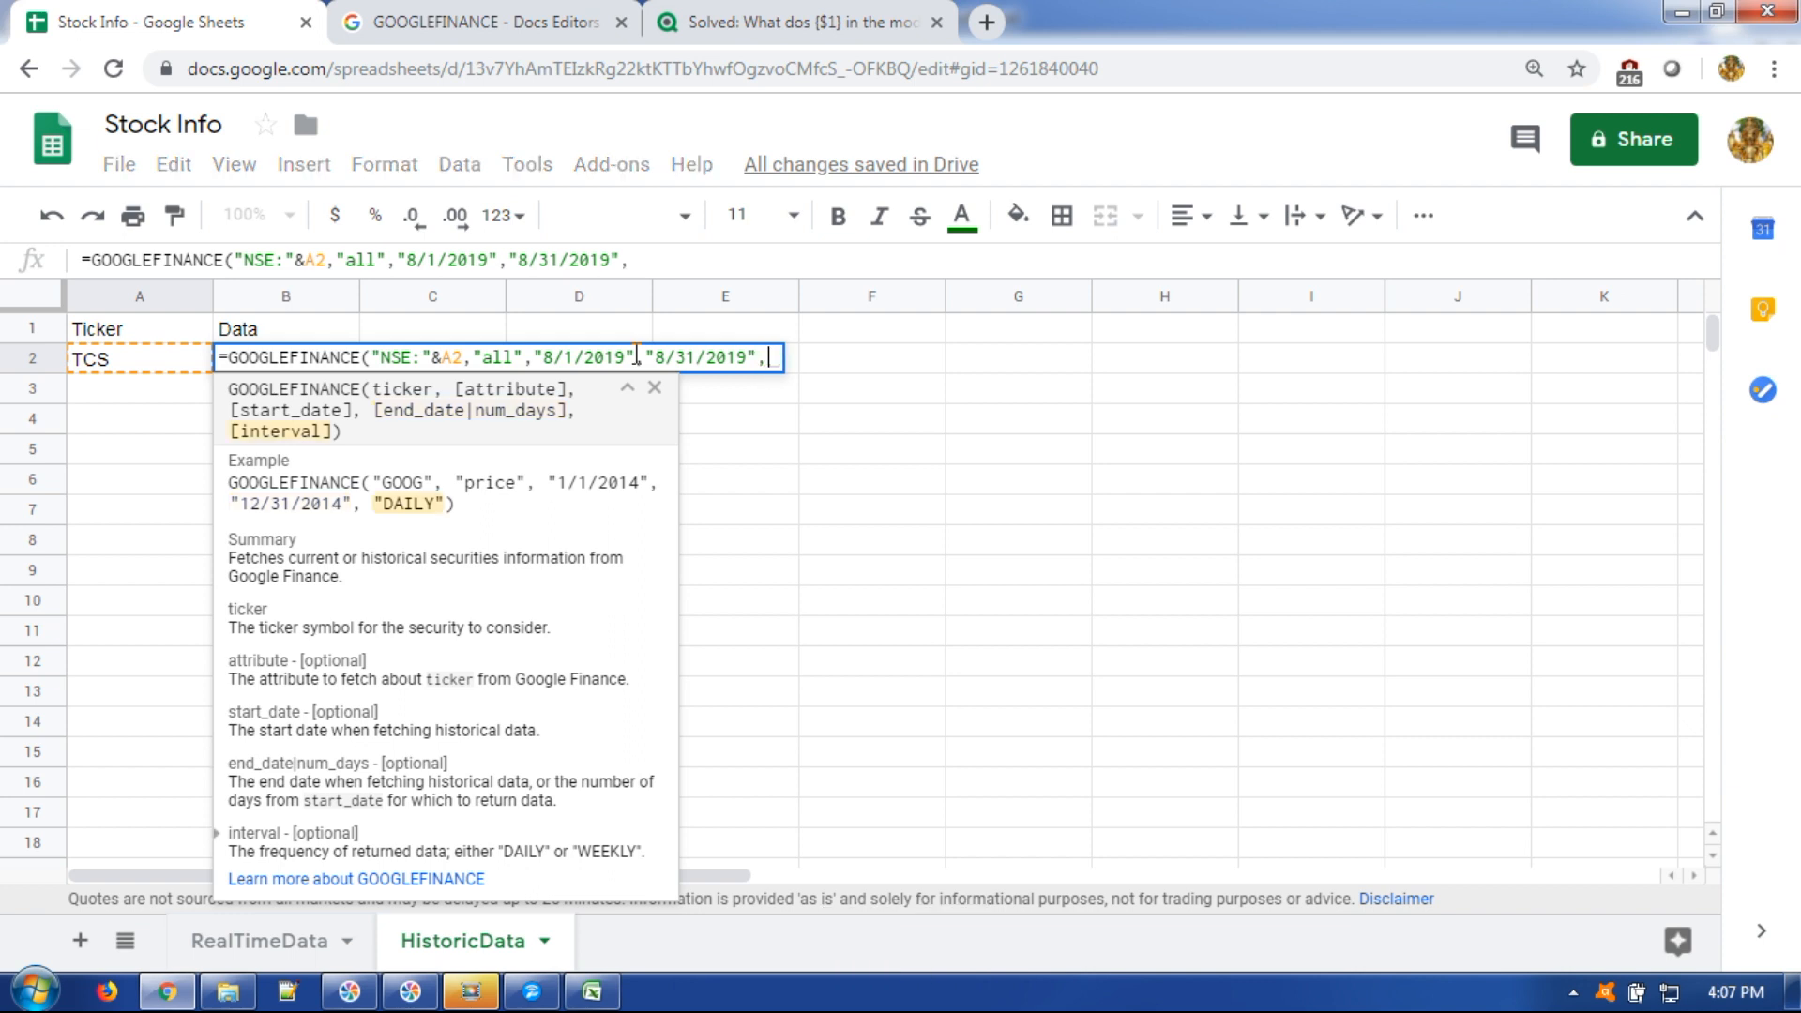
text("8/31/2019",")
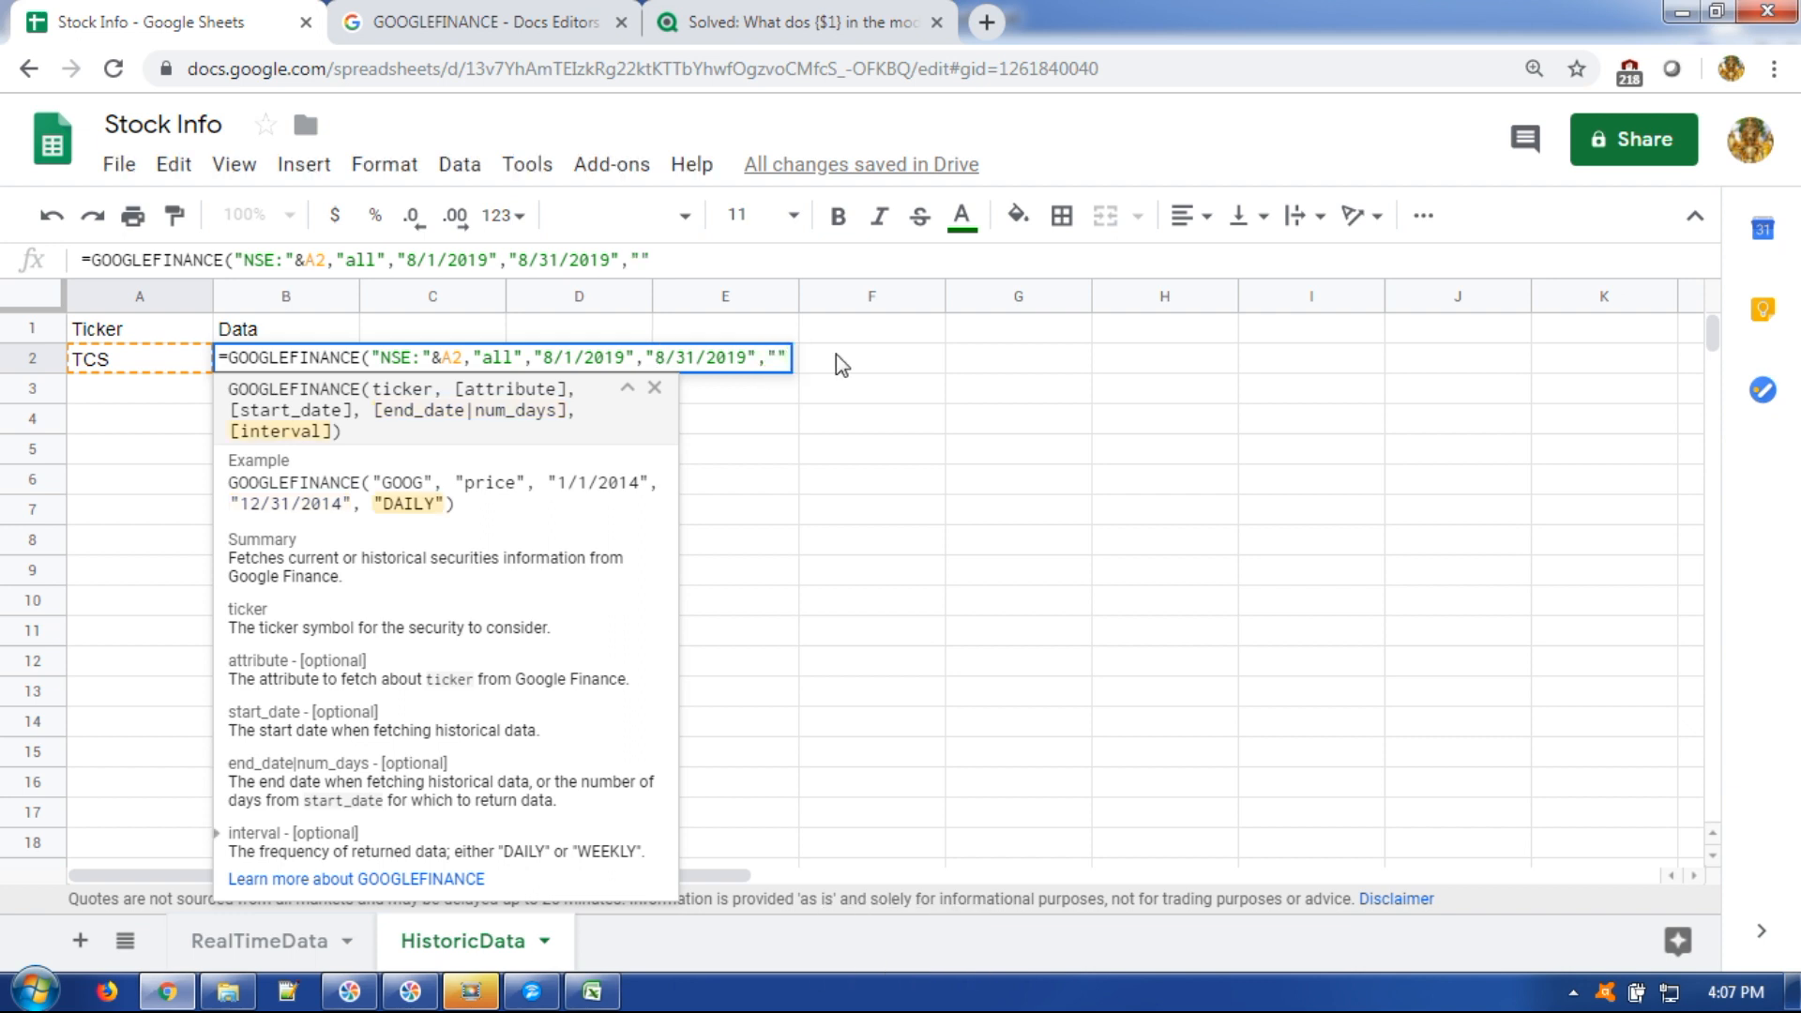
text(WEEKLY)
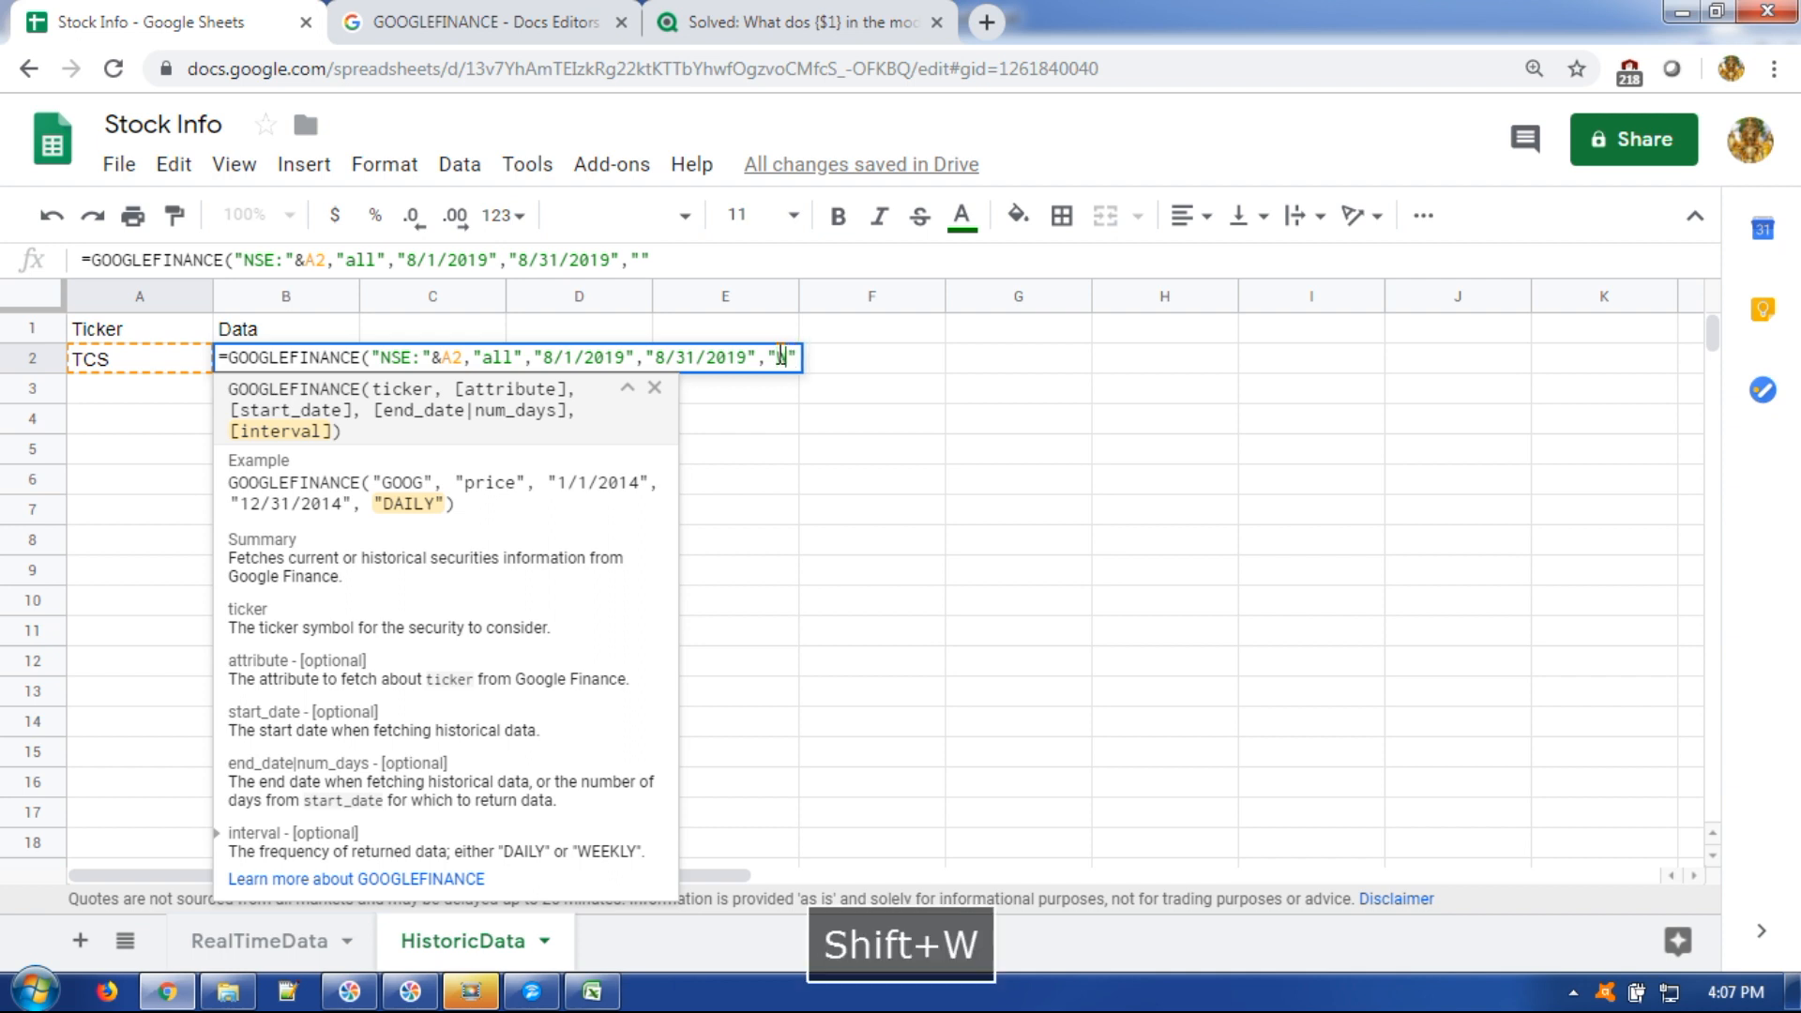
key(Right)
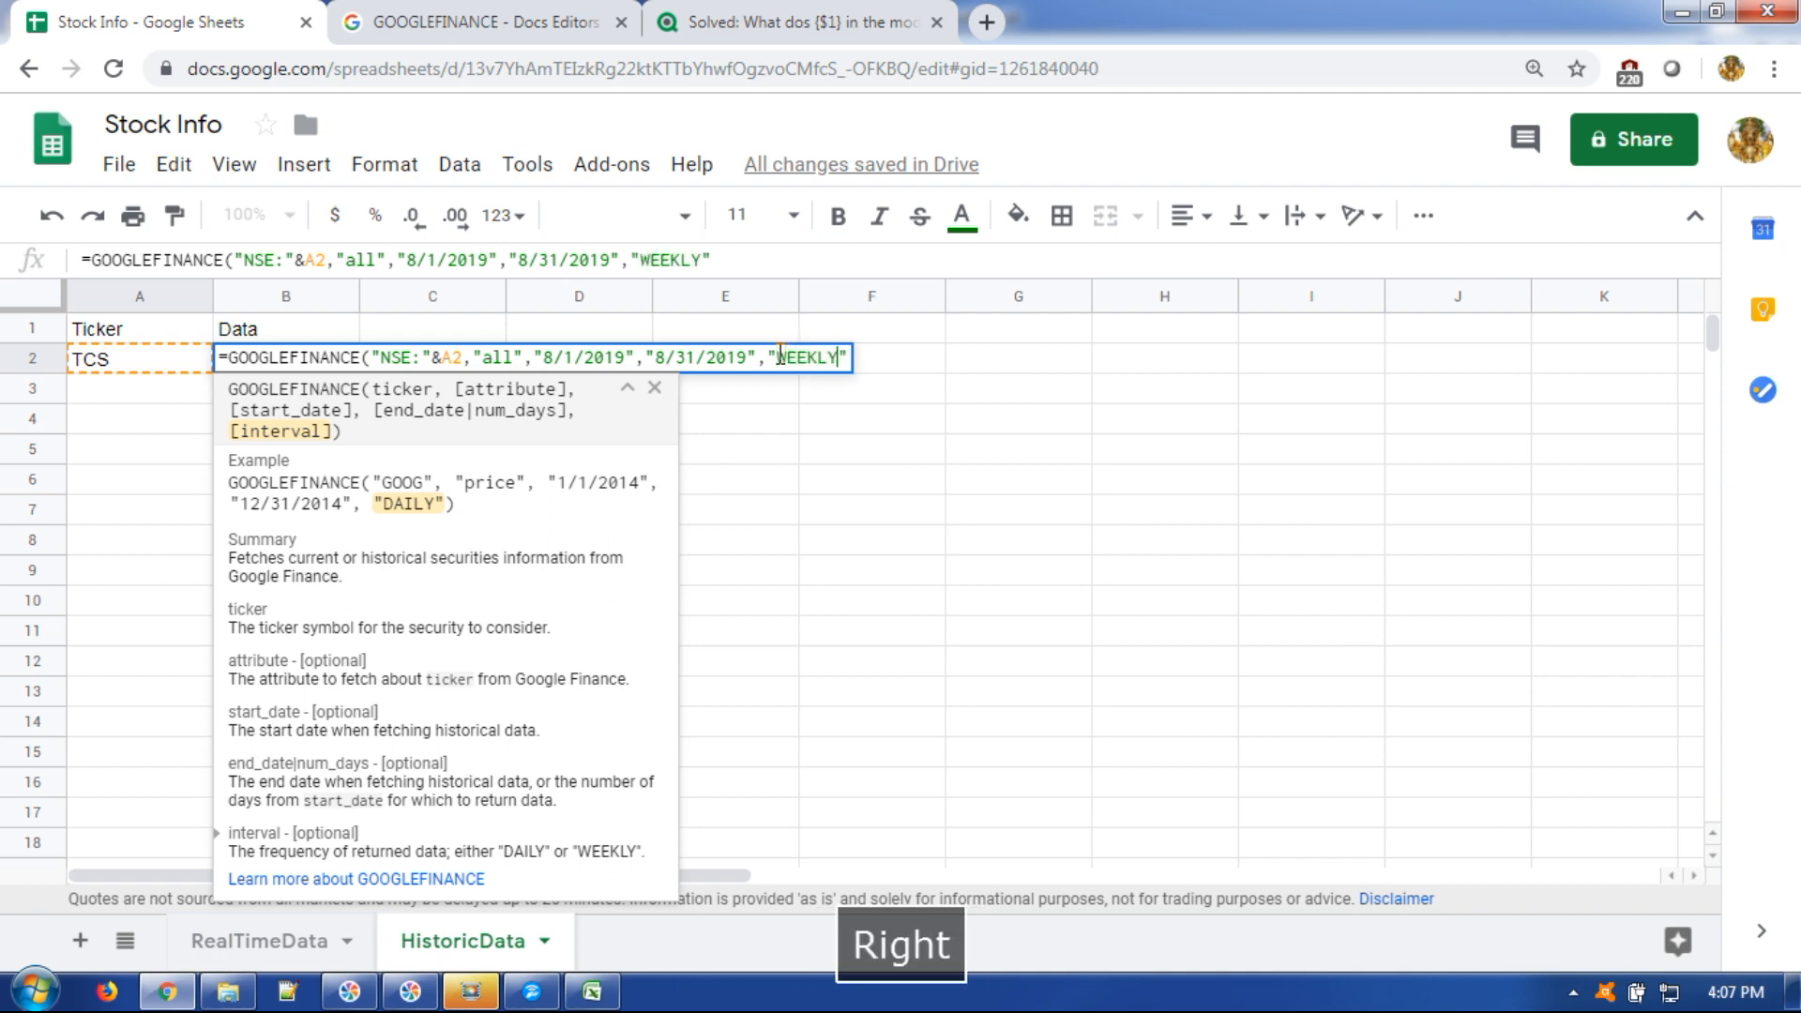
text())
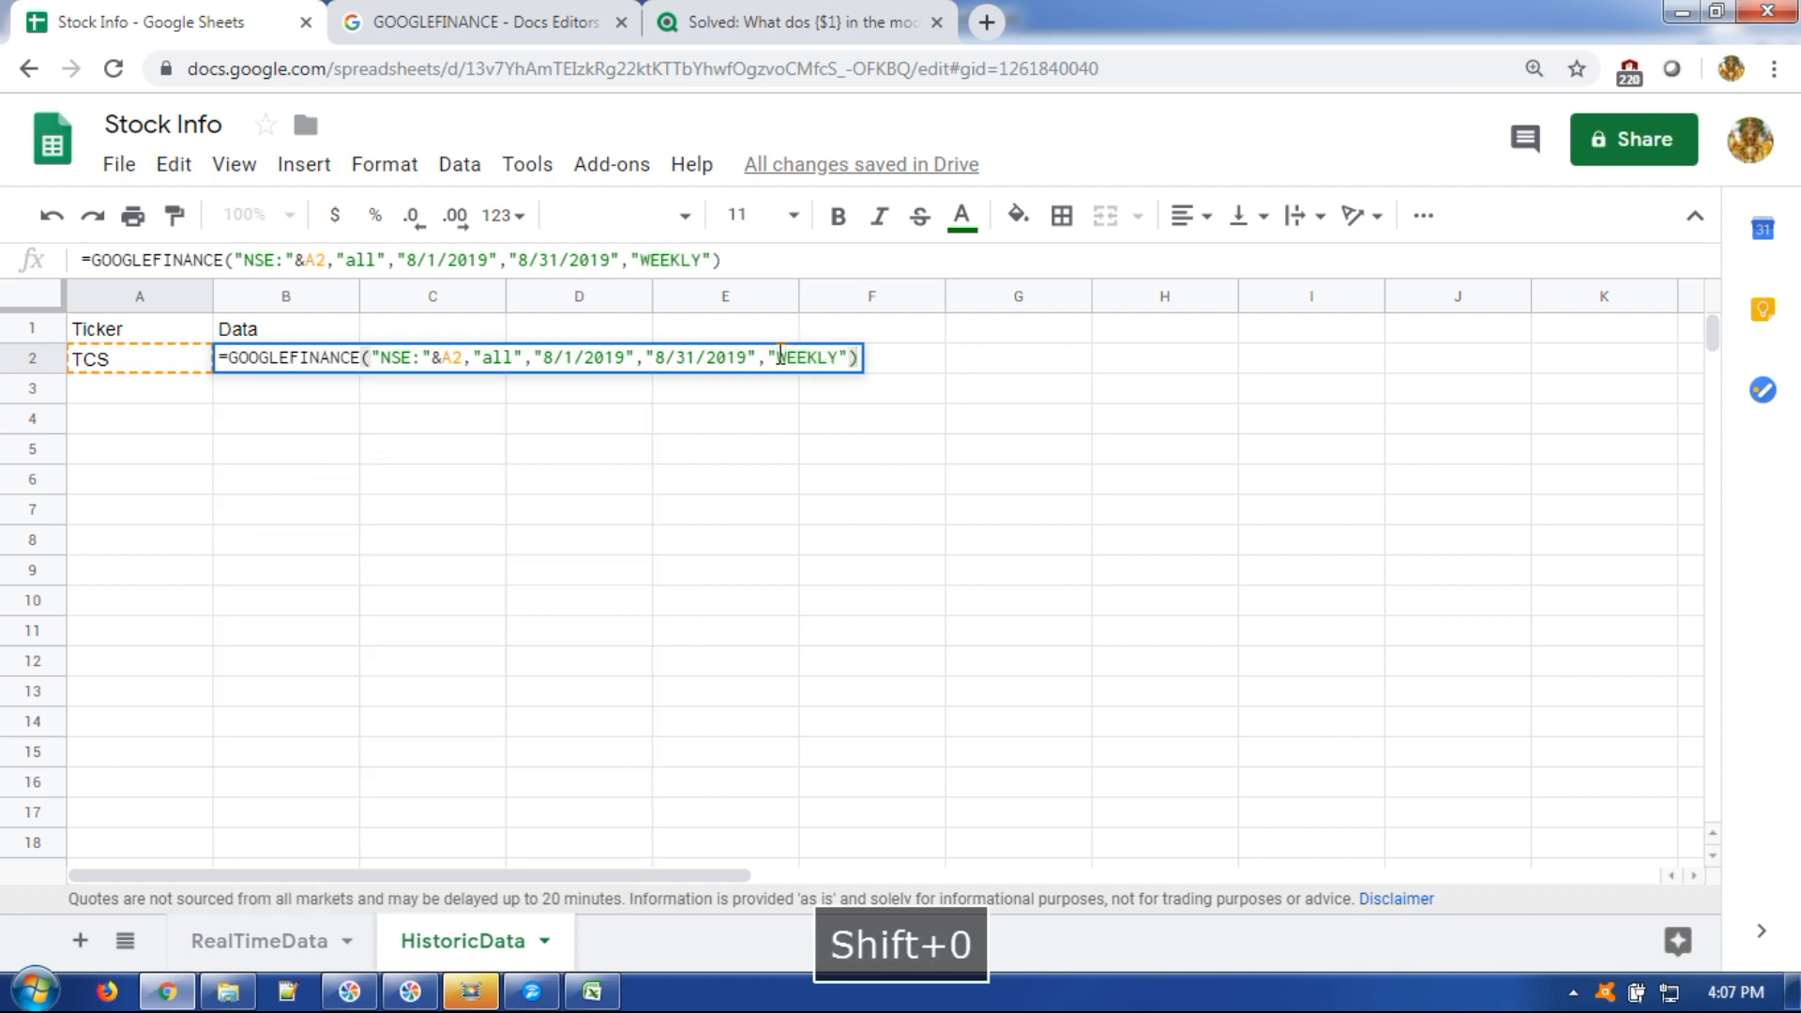
key(Return)
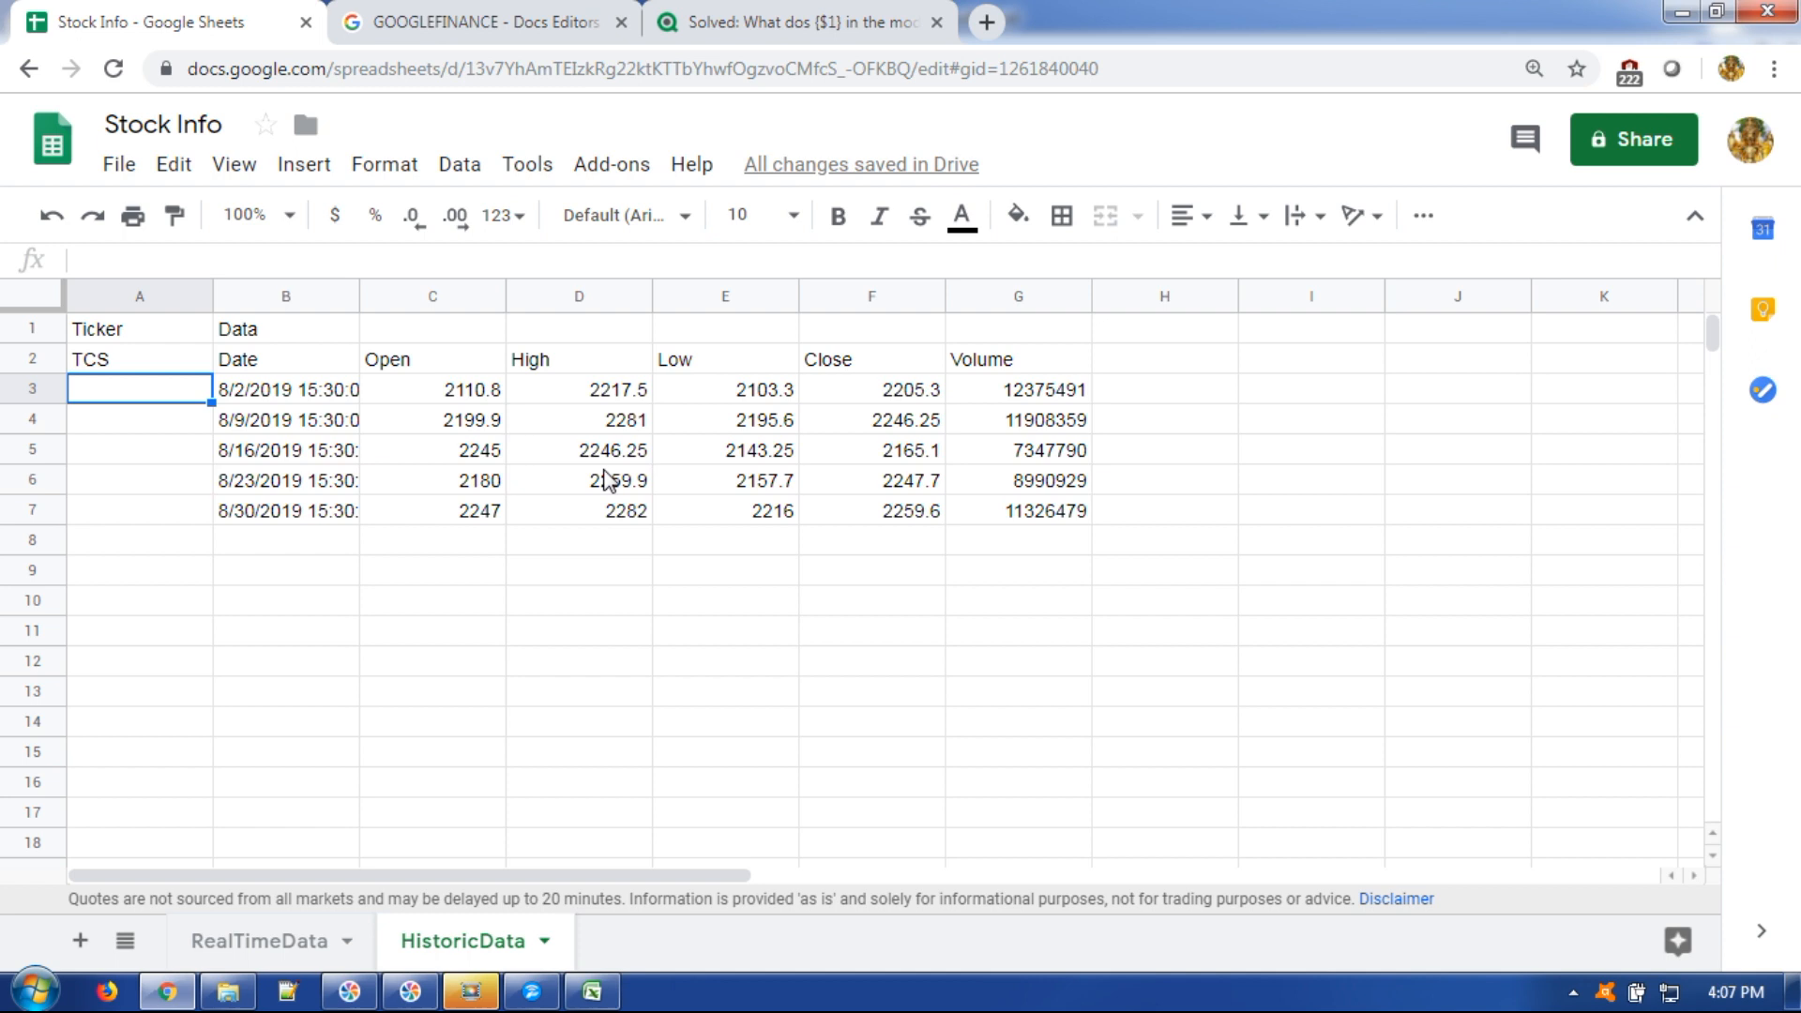
click(298, 399)
click(314, 427)
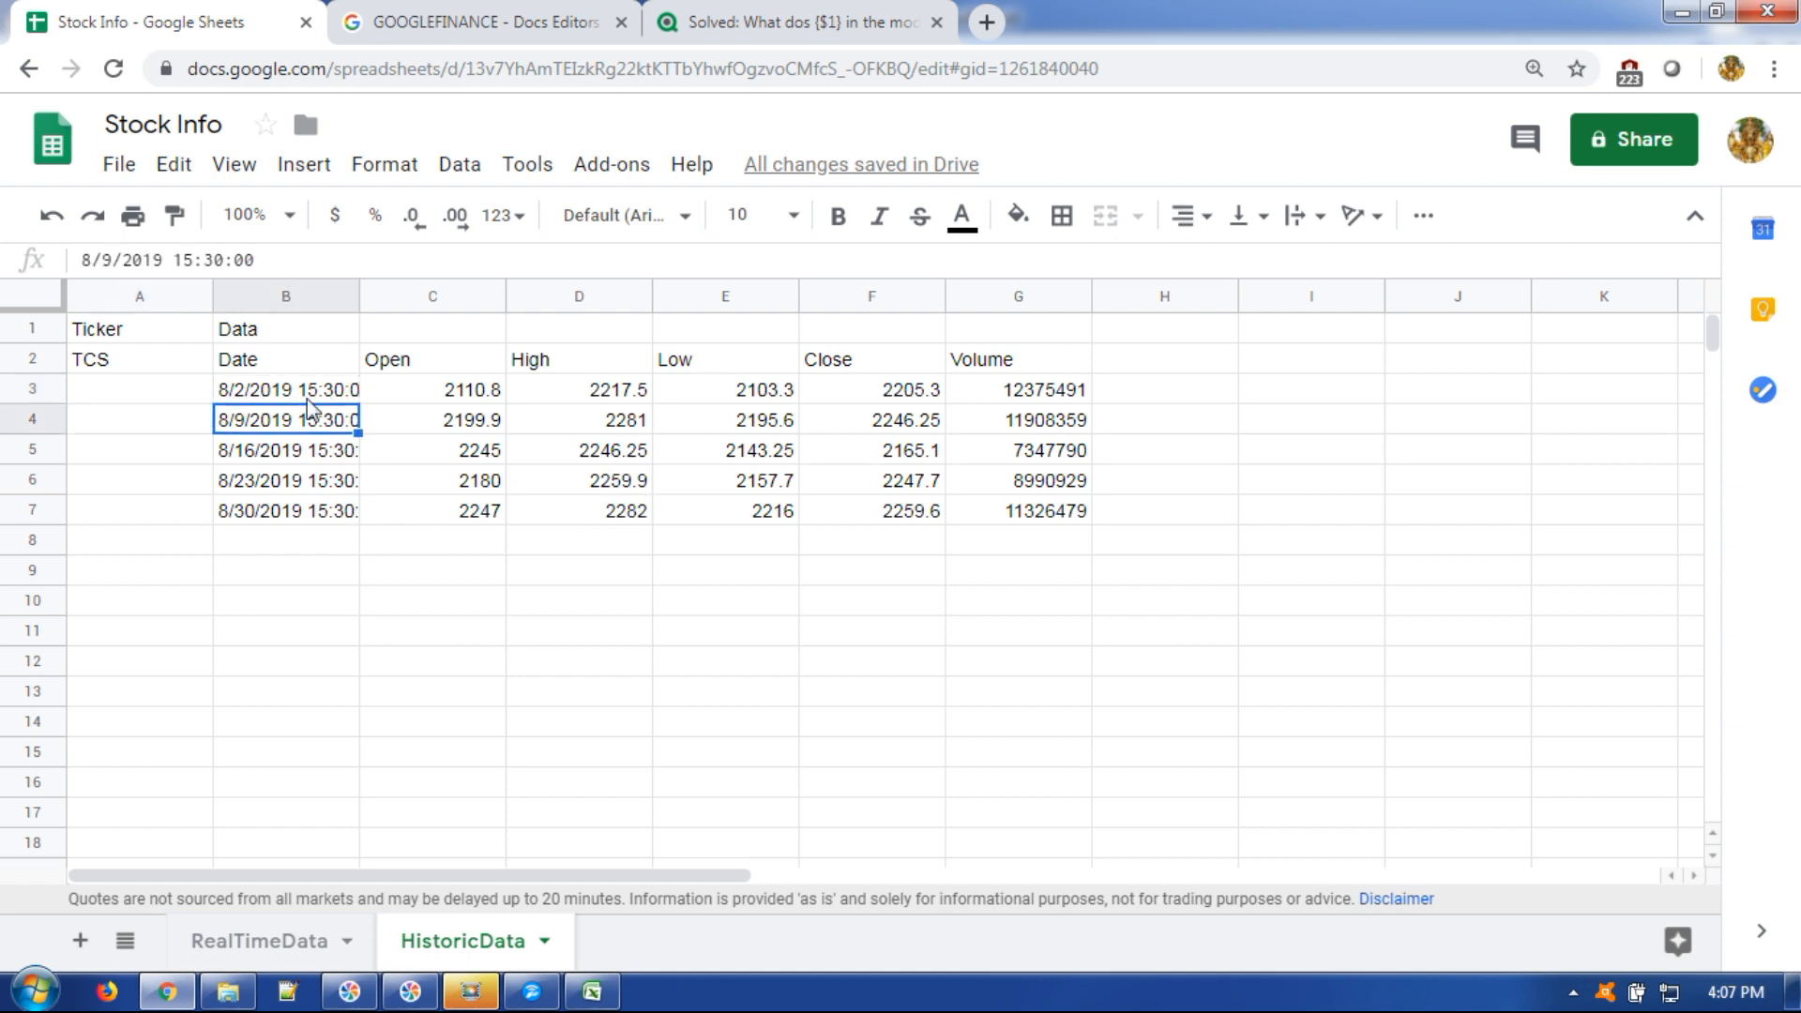
click(302, 394)
click(428, 458)
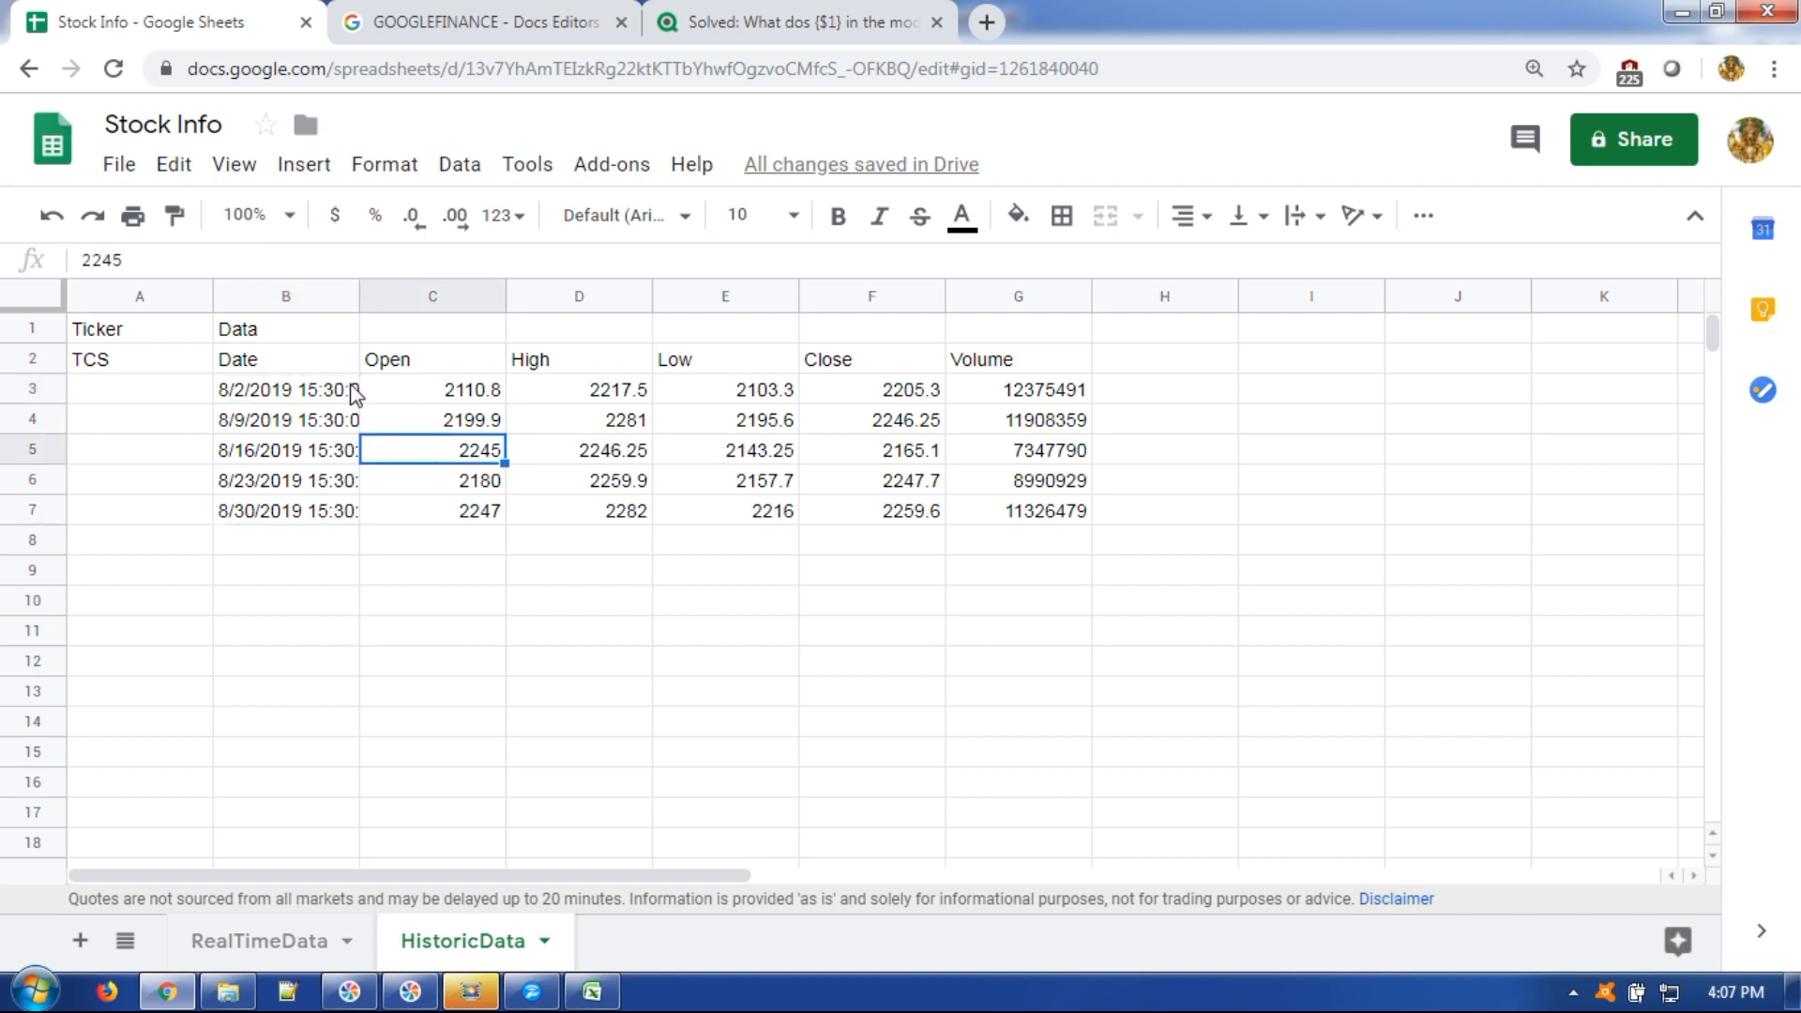
click(396, 359)
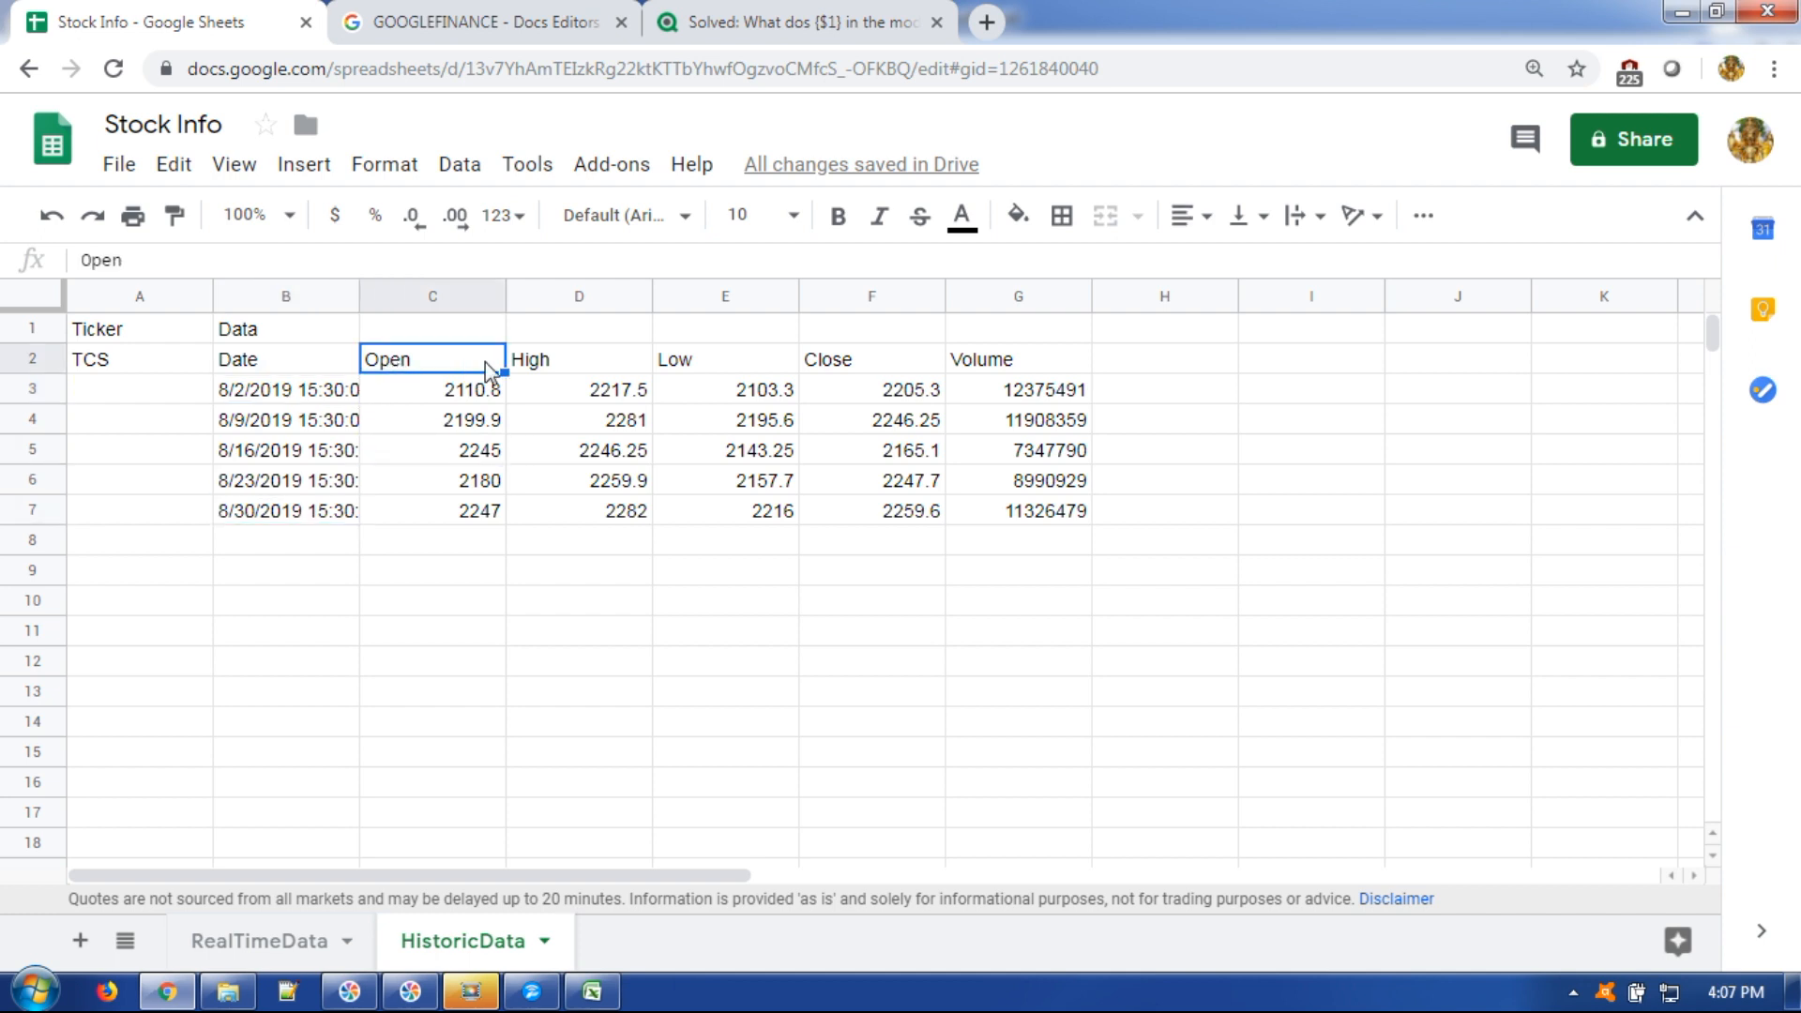
click(581, 364)
click(692, 362)
click(852, 364)
click(474, 540)
click(606, 614)
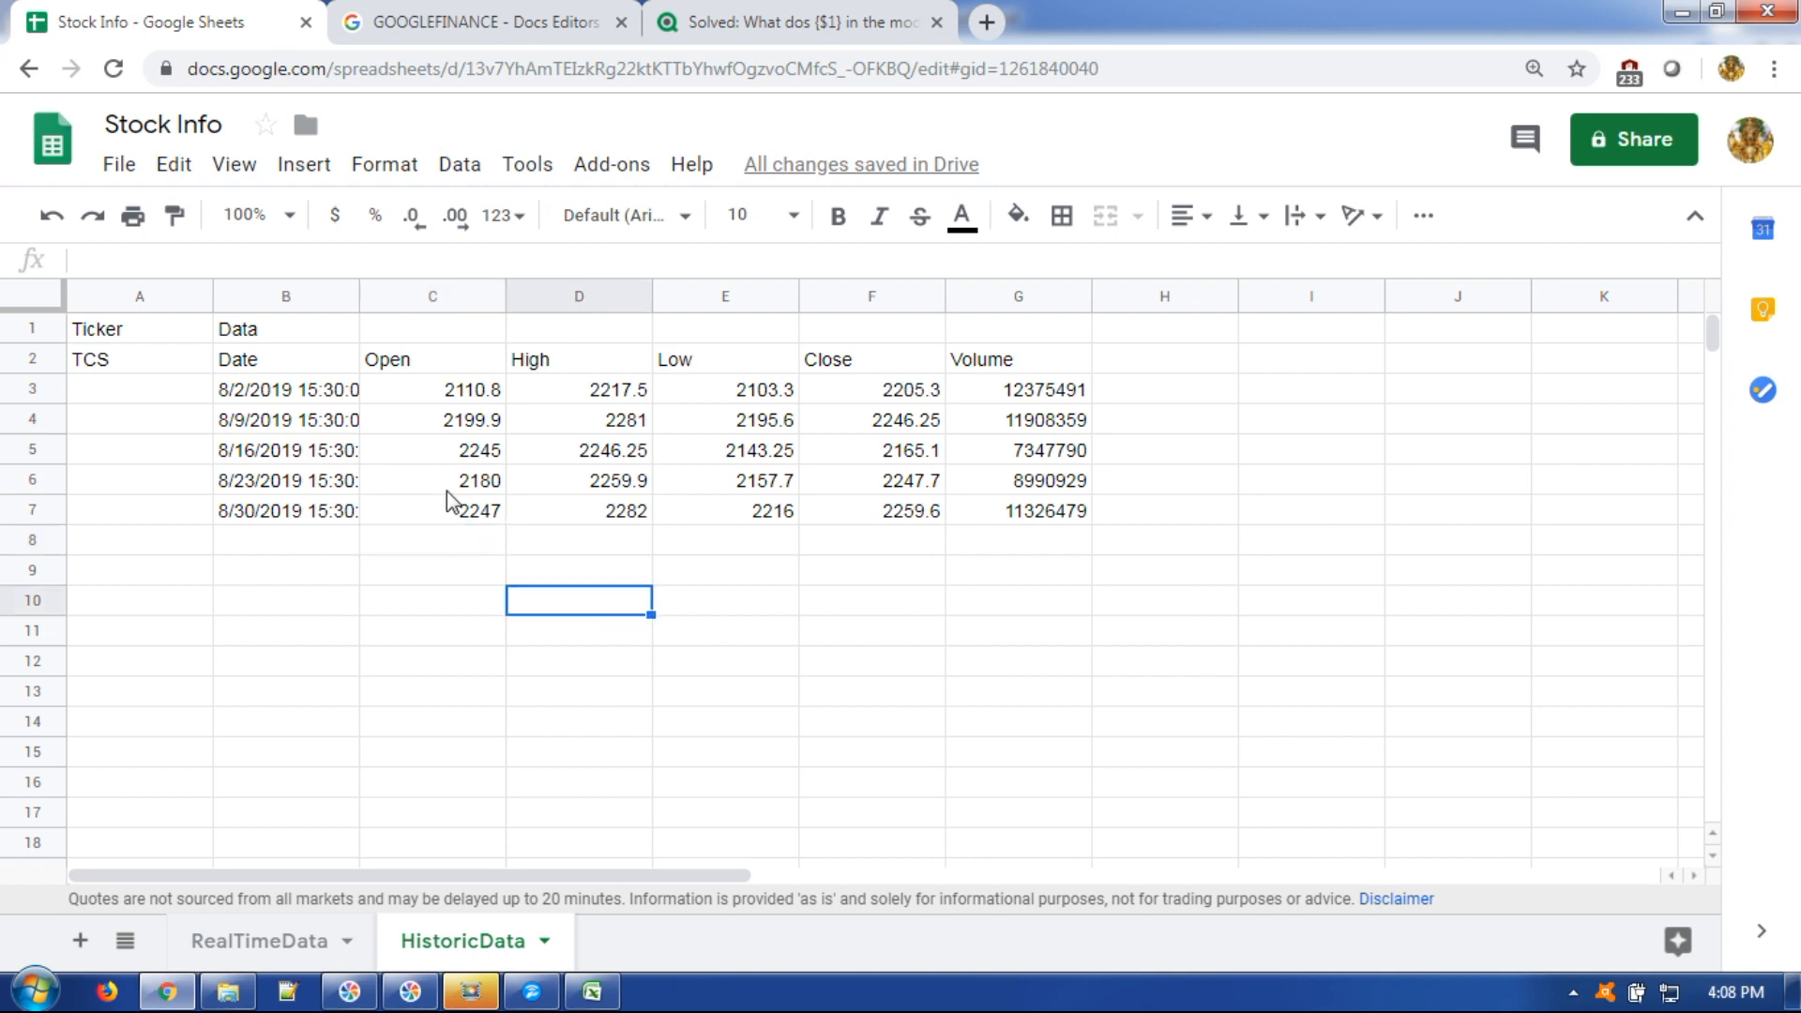
Revisit the GOOGLEFINANCE help page, then start searching 'google finan' in a new tab.
click(497, 19)
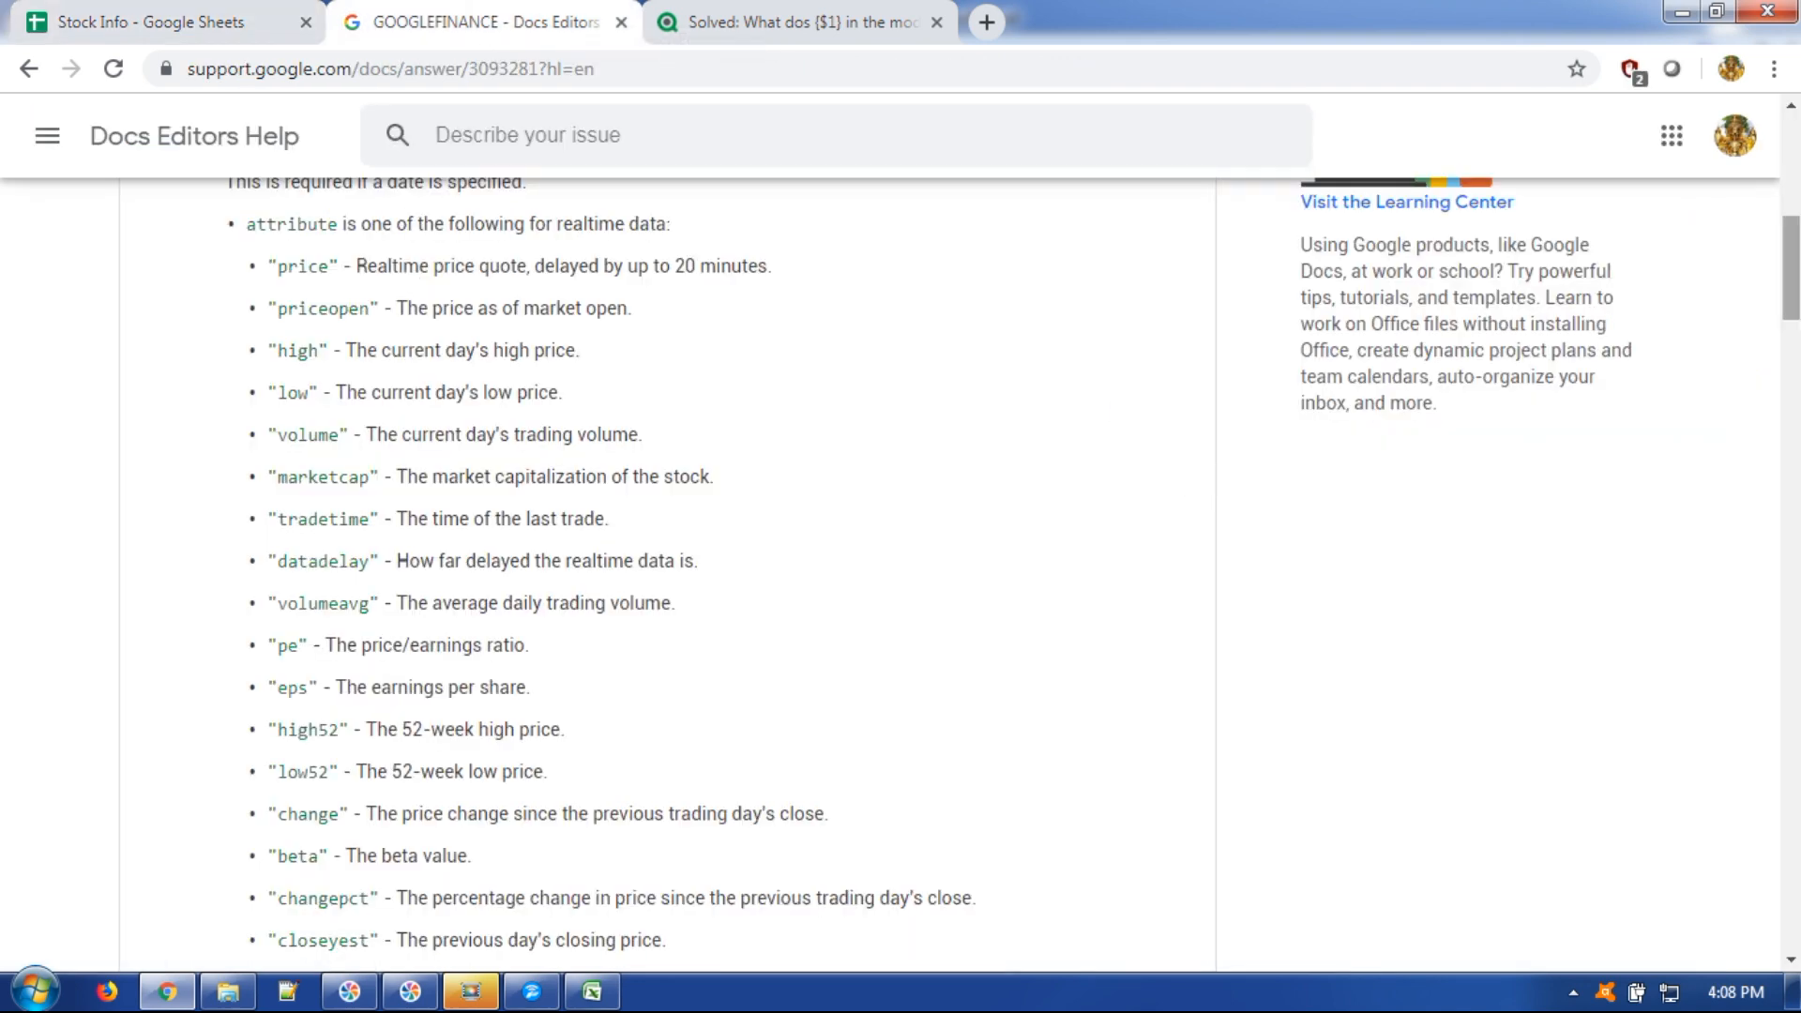
drag(1792, 268, 1793, 167)
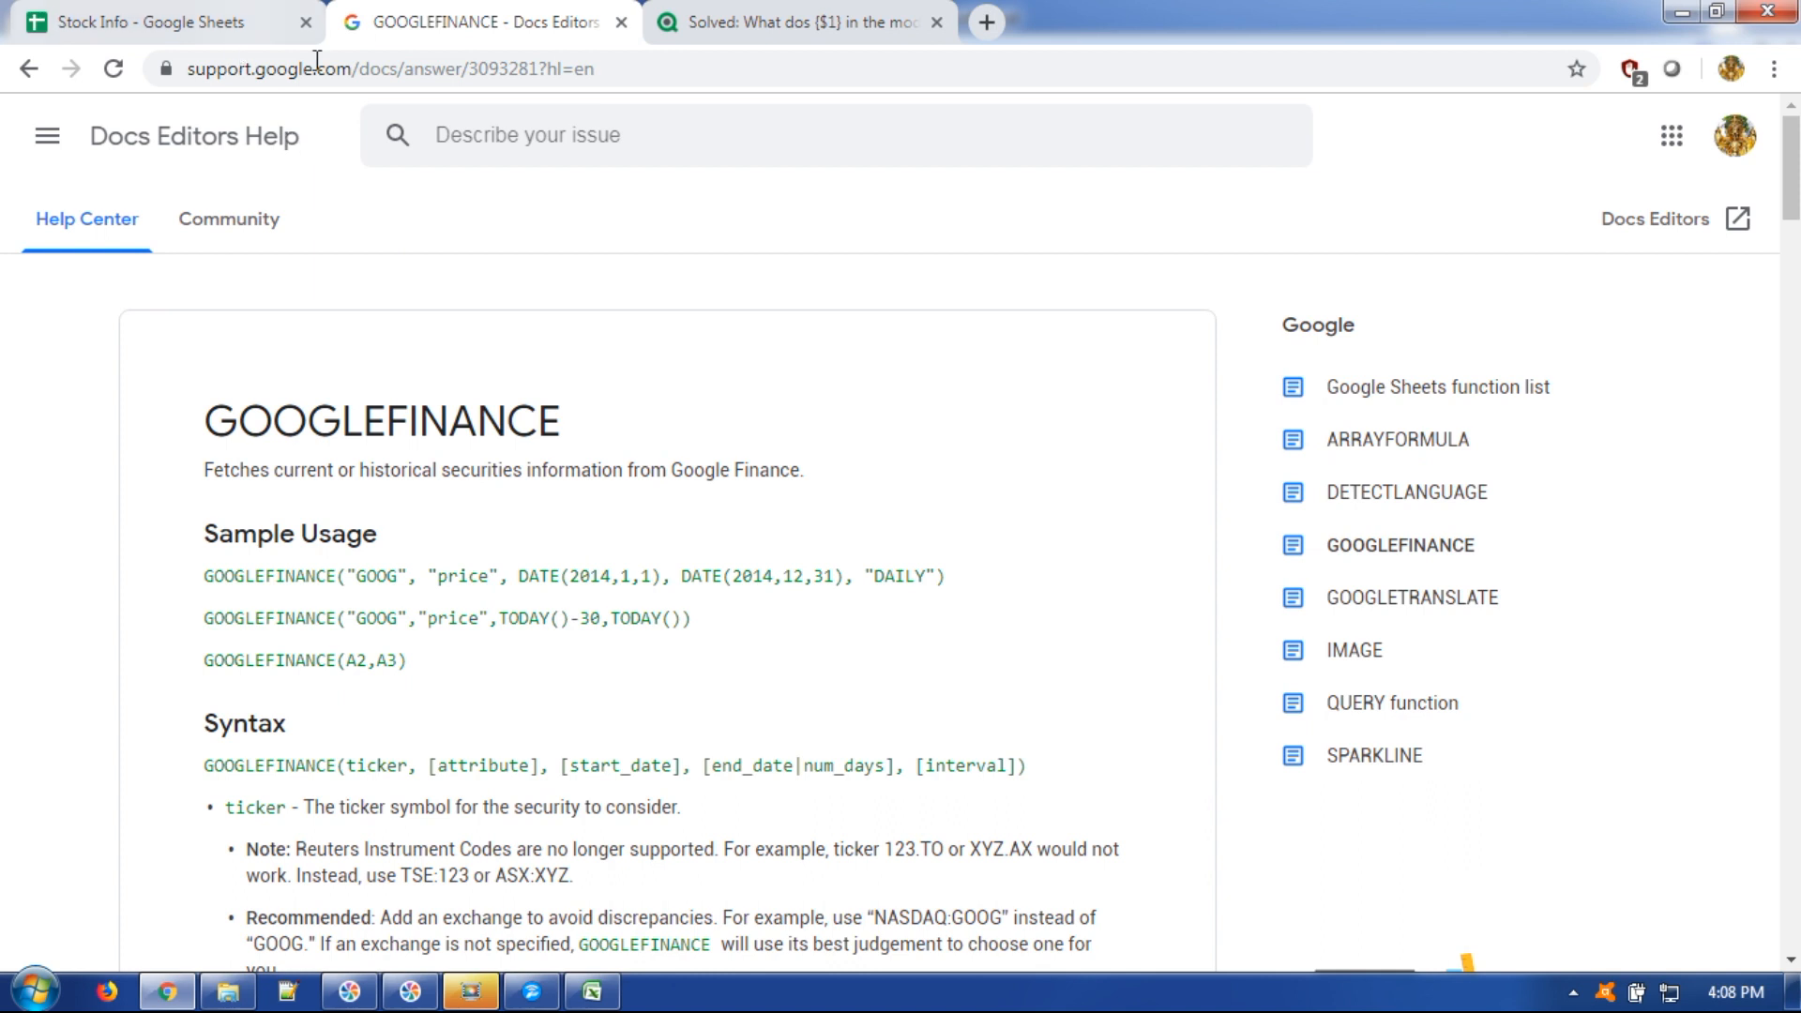
click(574, 74)
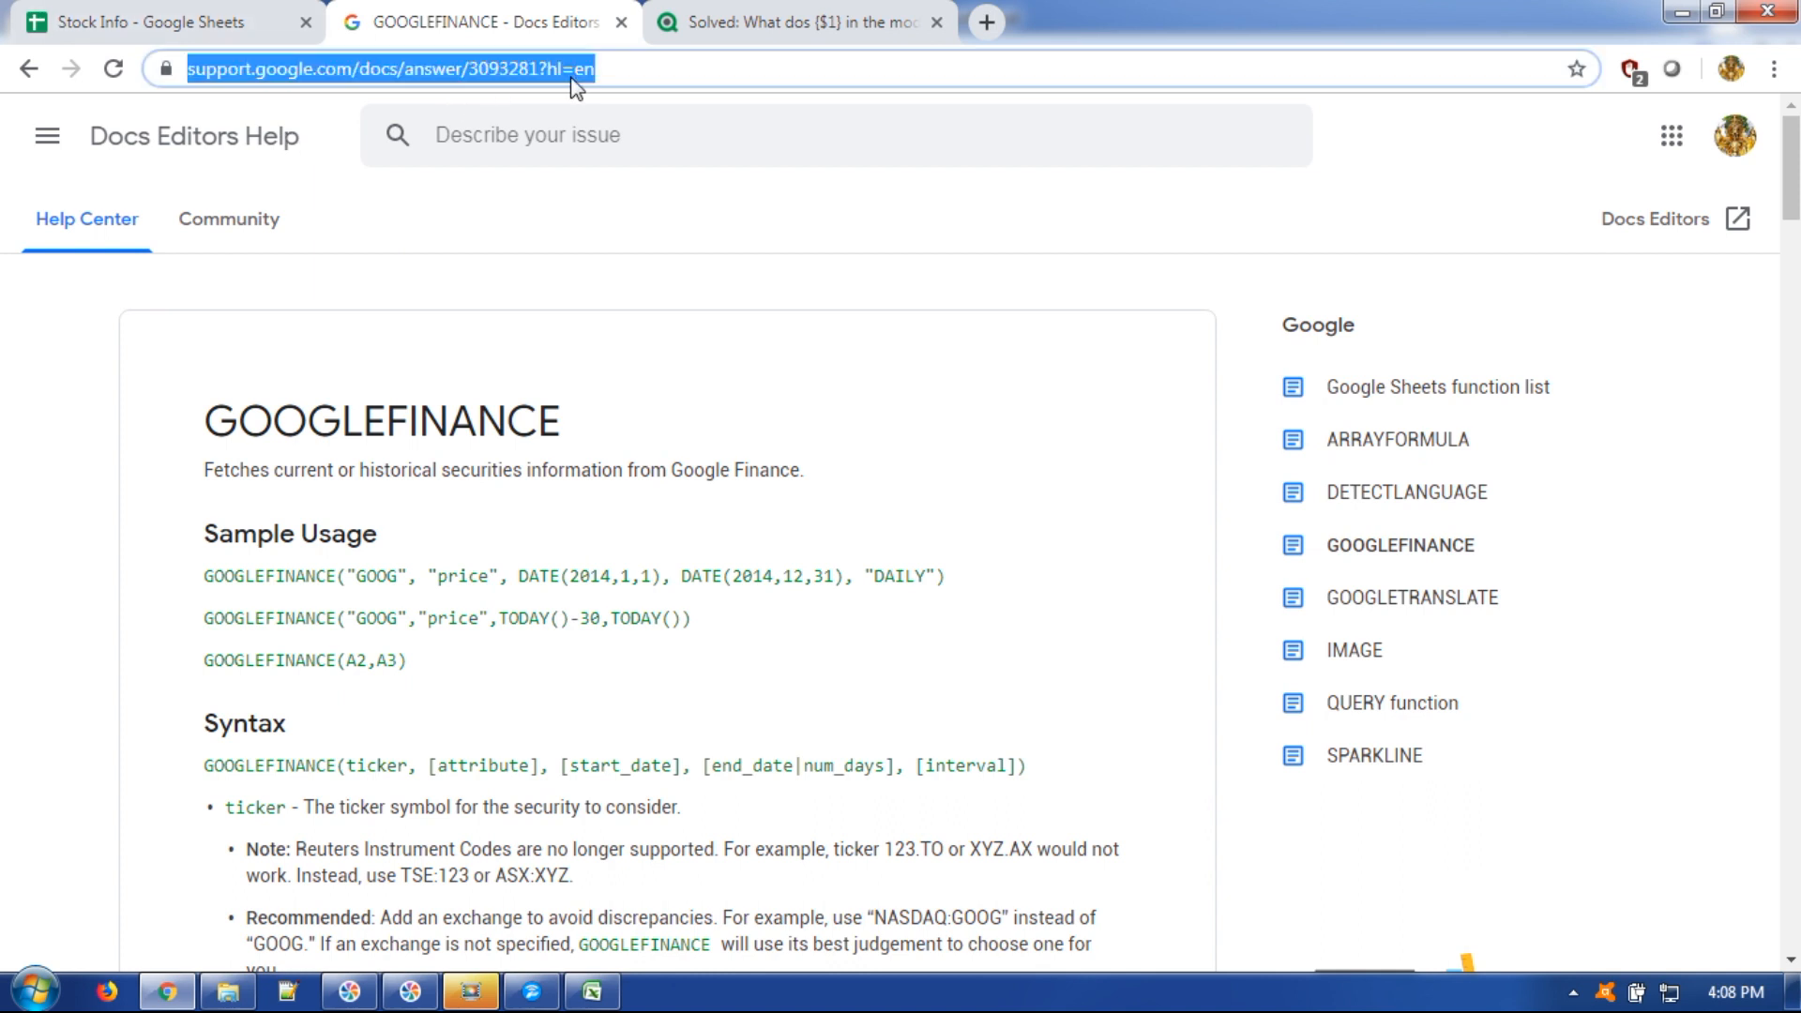
click(986, 22)
text(google f)
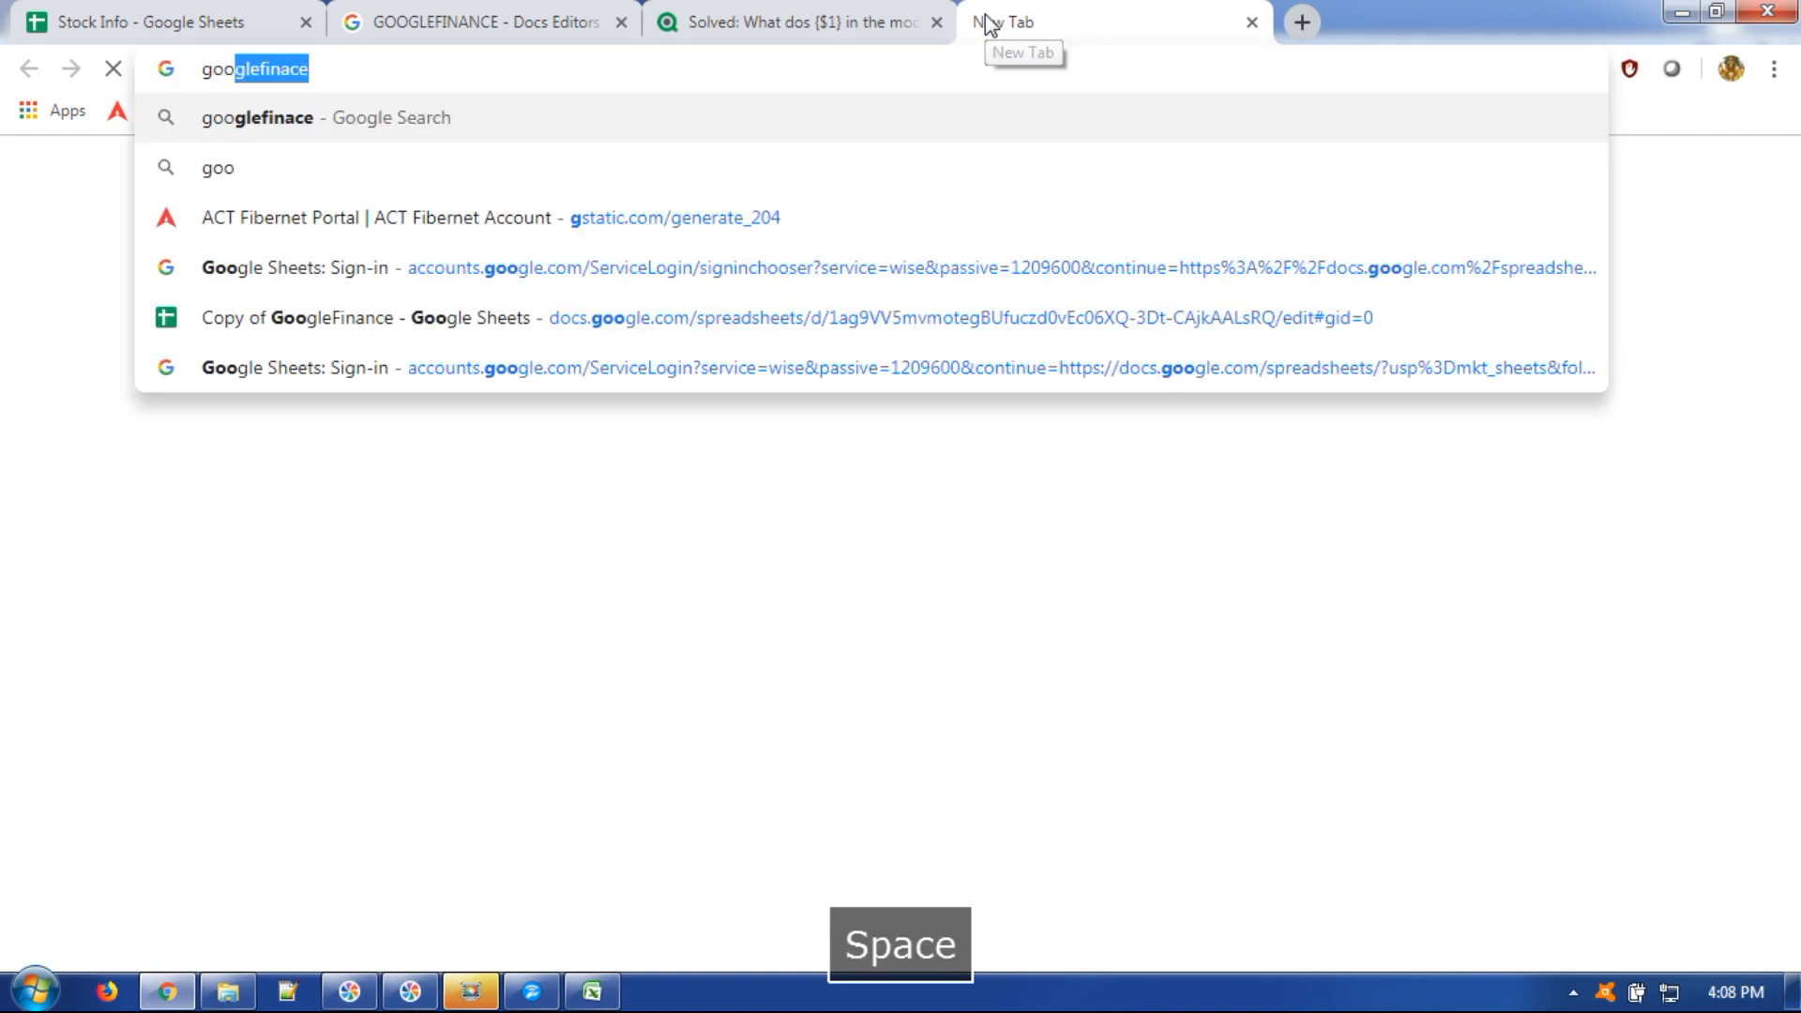